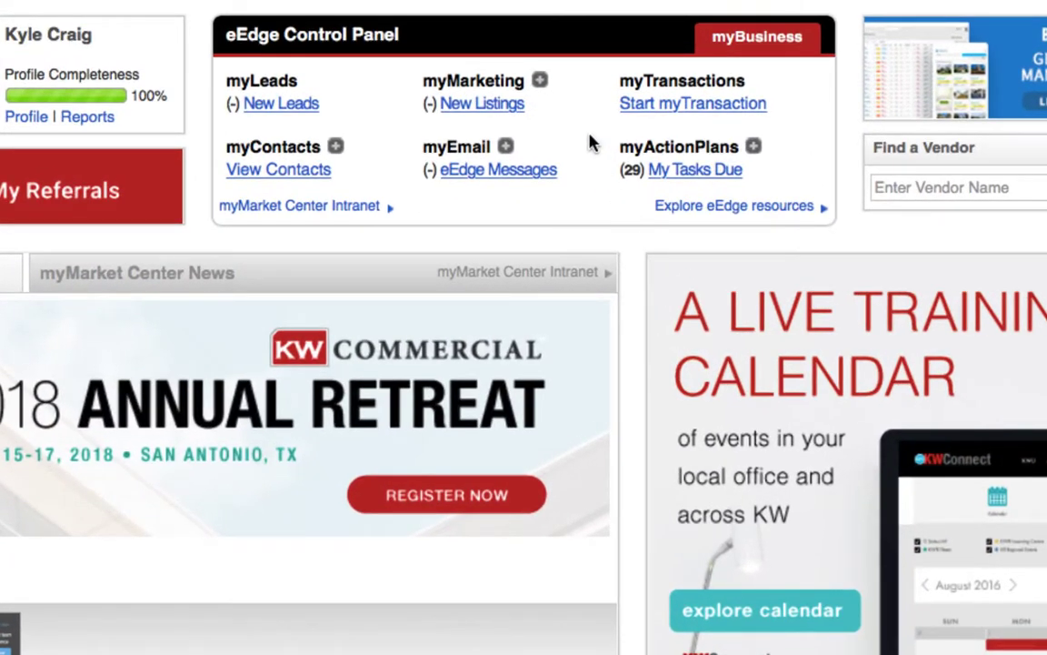
- Expand myMarketing and open Manage and Create Campaigns to reach My Campaigns
click(540, 82)
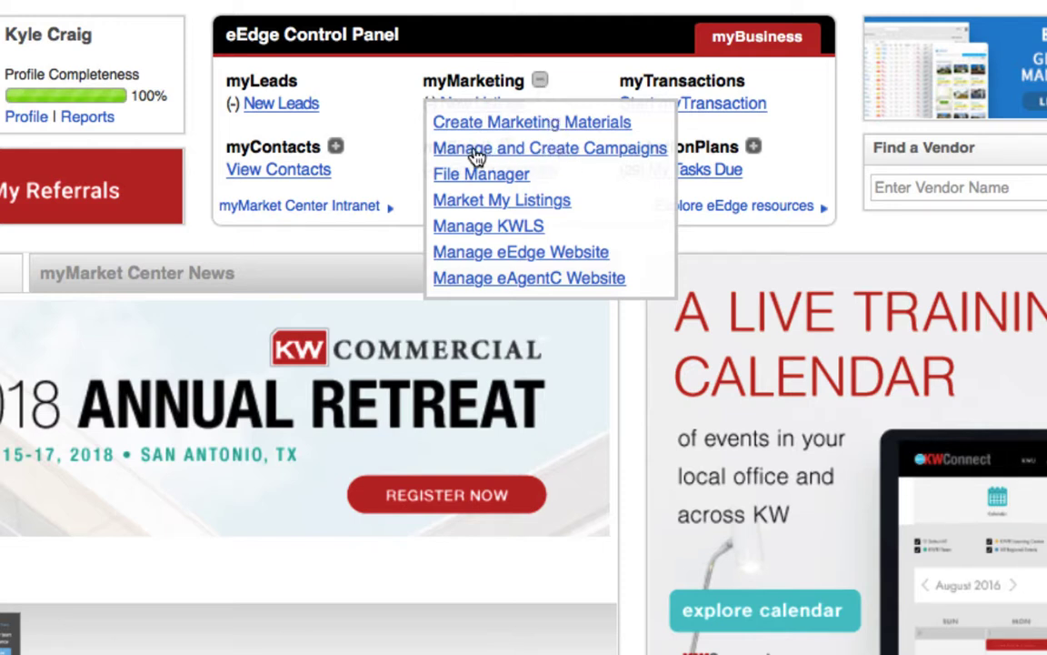
click(554, 158)
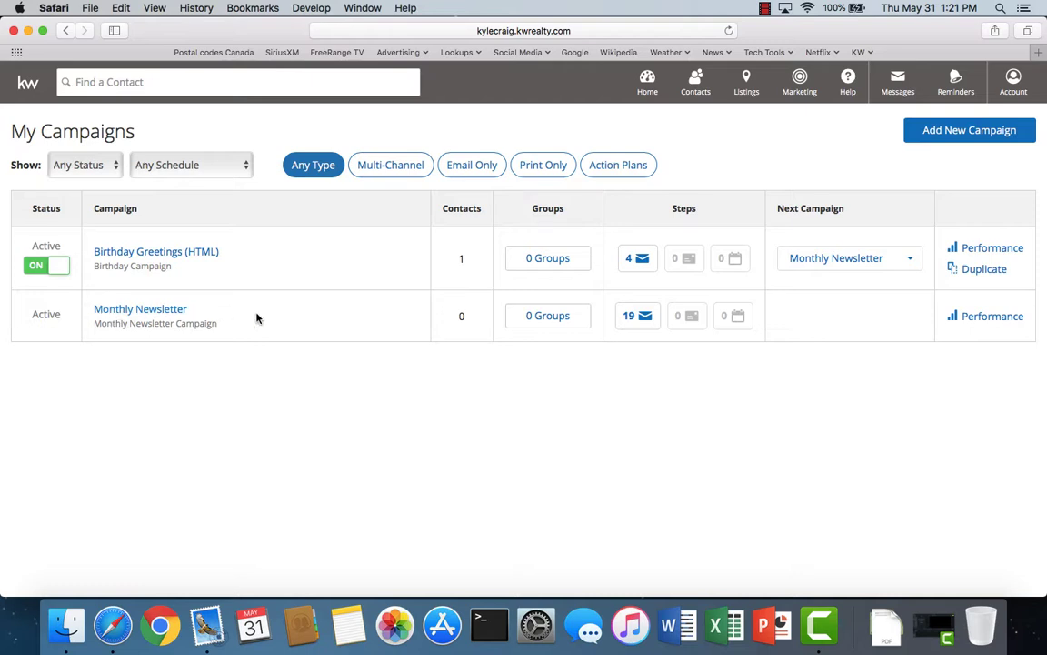
- Add a new campaign from the 33 Touch: By Your Side (HTML) template
click(968, 135)
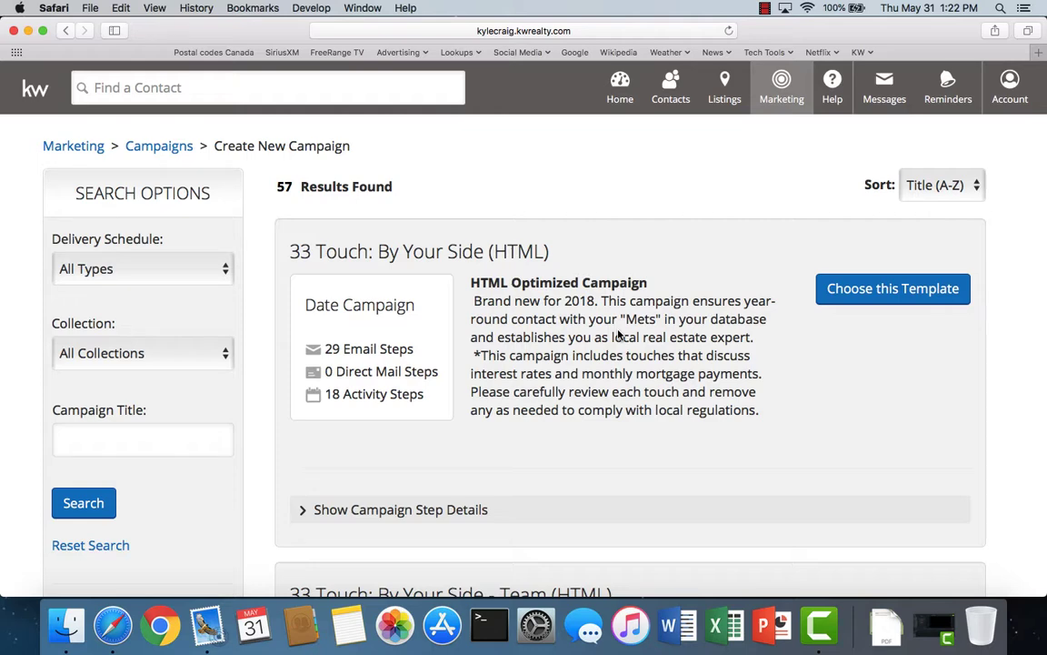
scroll(619, 364, down, 4)
scroll(582, 413, up, 4)
click(870, 299)
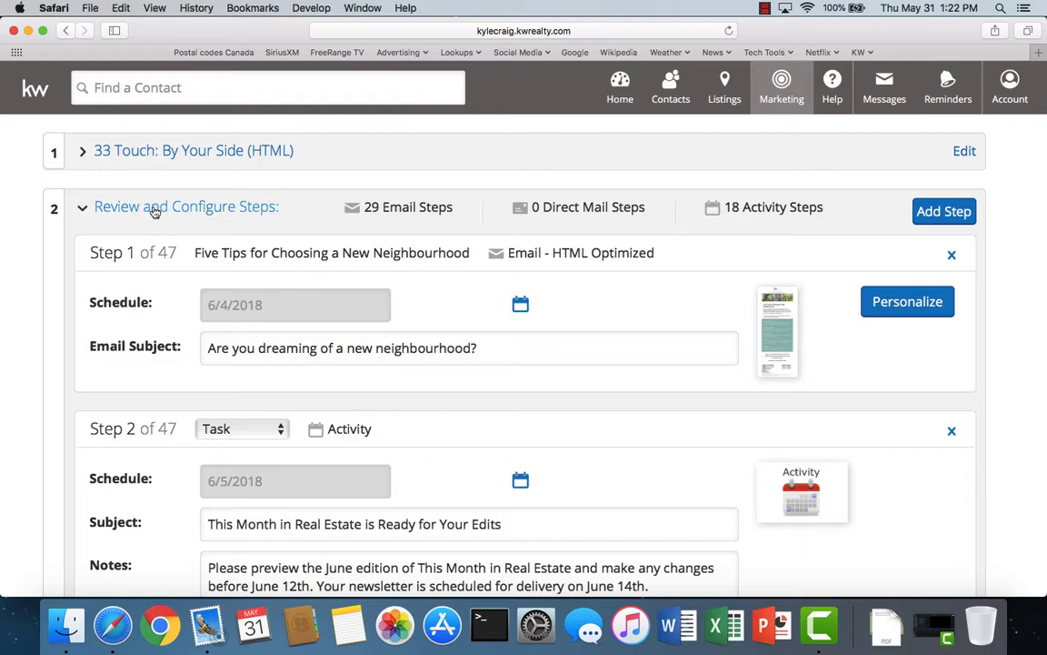
- Collapse and re-expand the Review and Configure Steps list, then quit the background Mail app
click(182, 208)
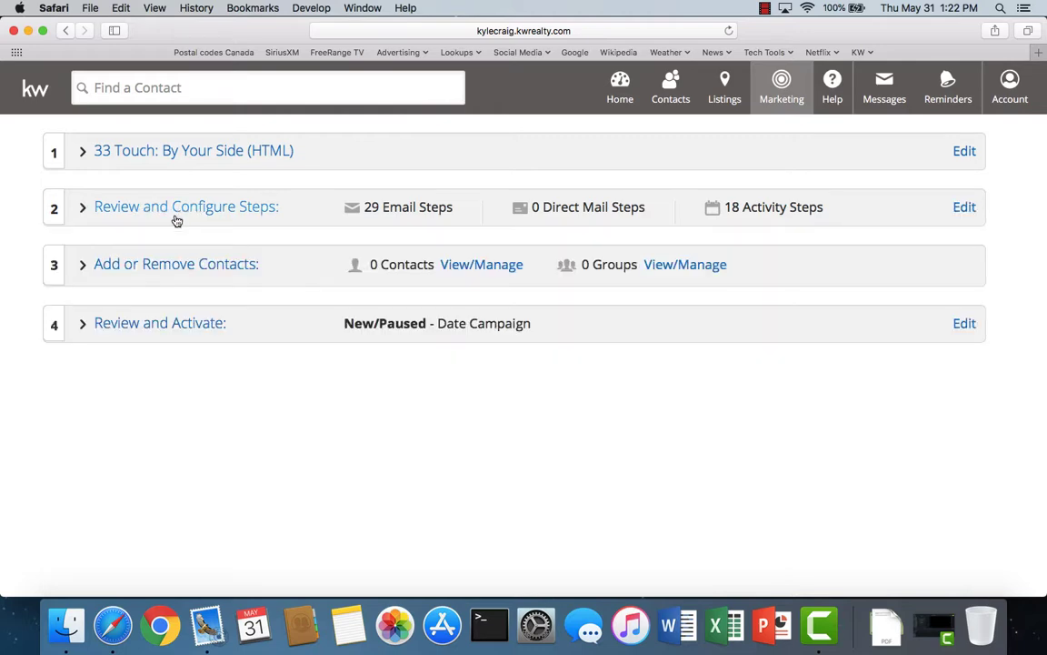
click(189, 216)
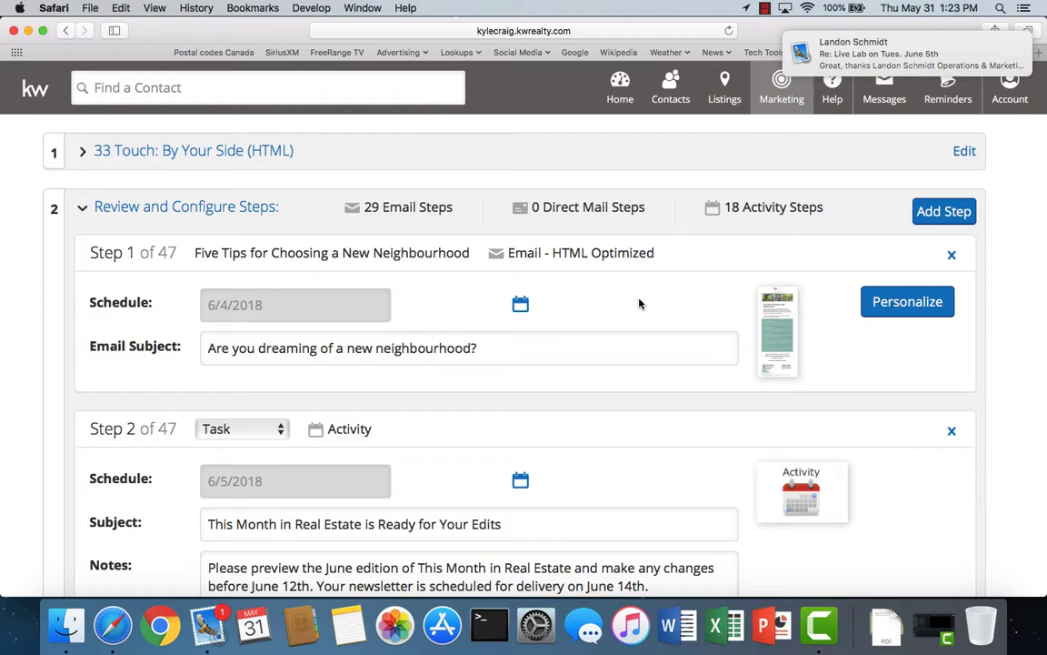
right_click(208, 627)
click(231, 575)
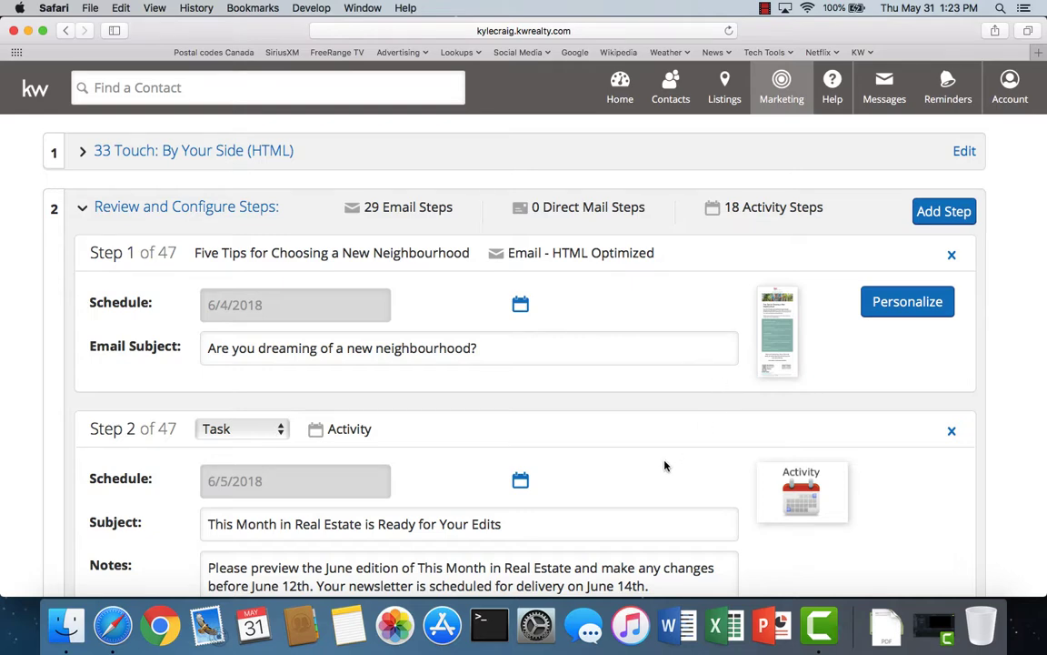
scroll(666, 465, down, 3)
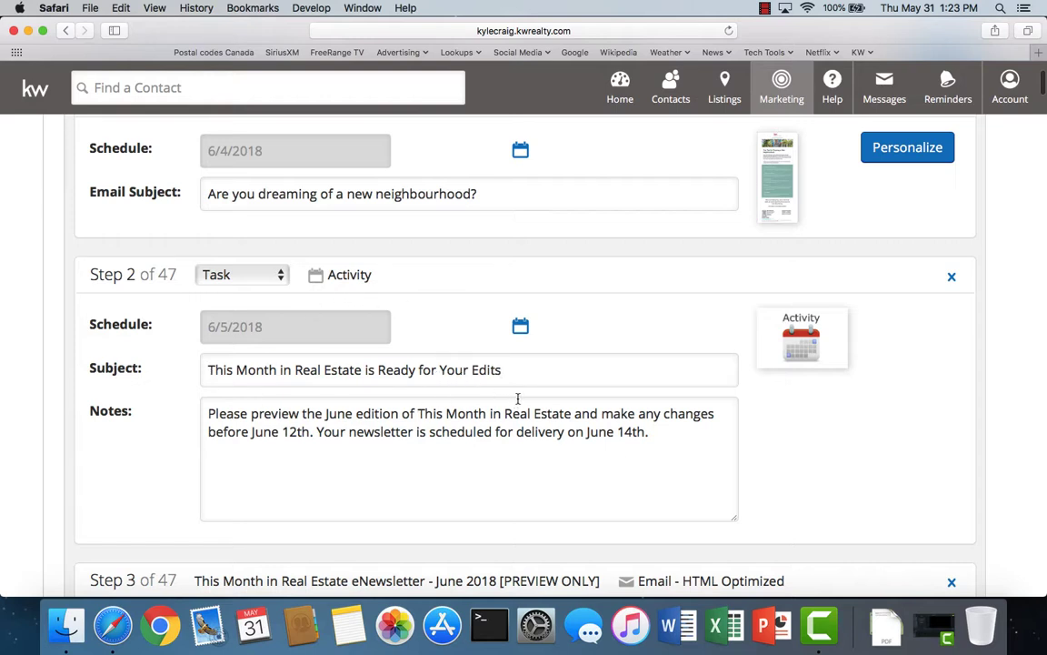
scroll(518, 400, down, 3)
scroll(518, 400, down, 3)
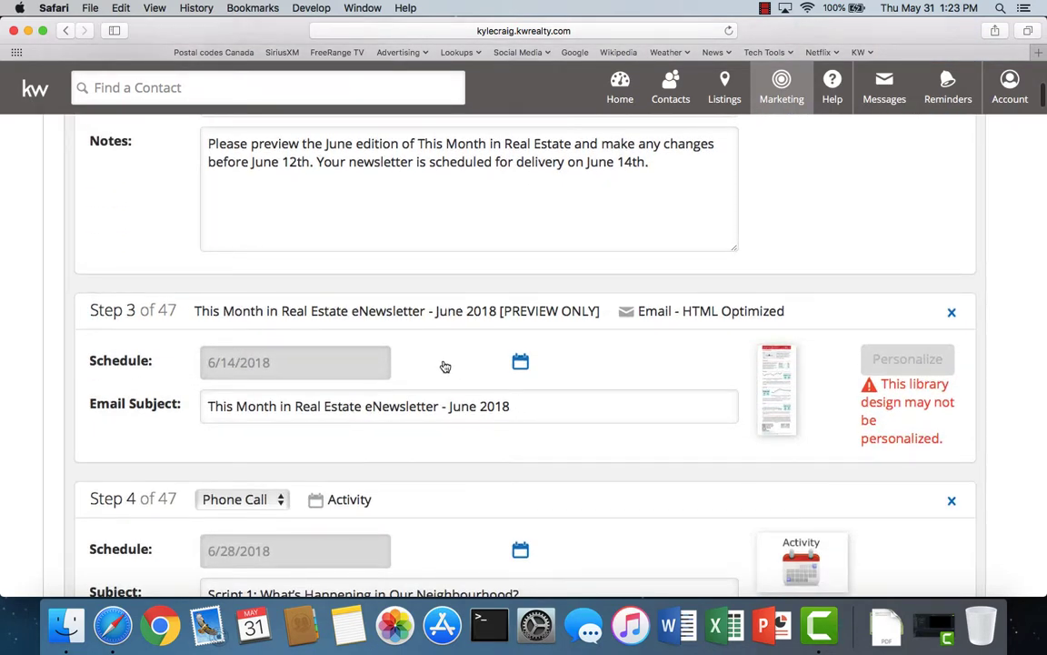
scroll(446, 364, up, 3)
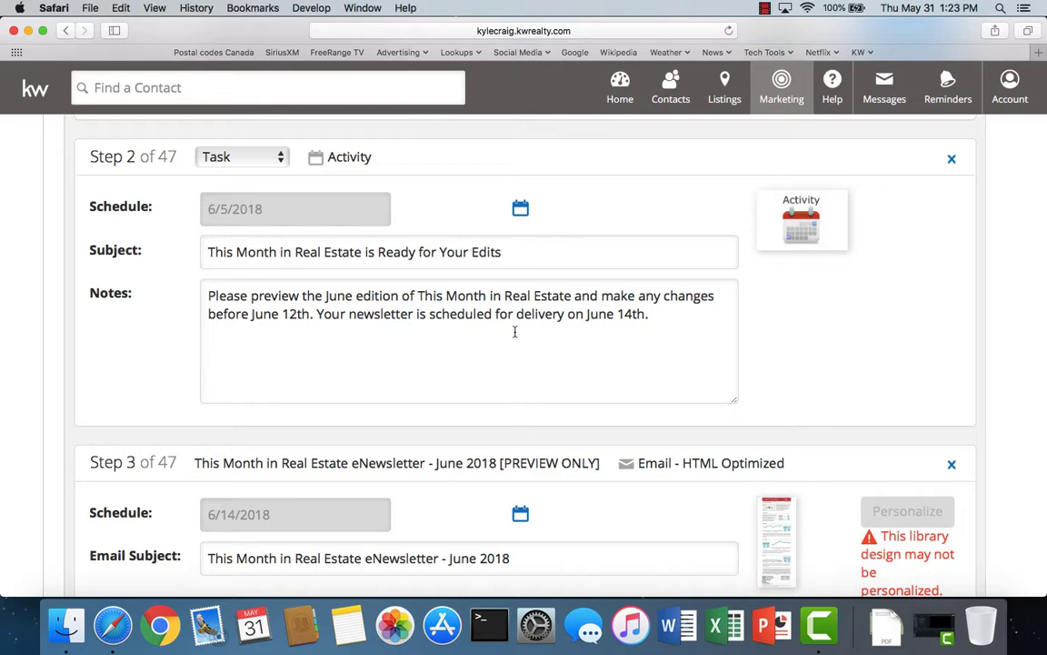
scroll(462, 325, down, 3)
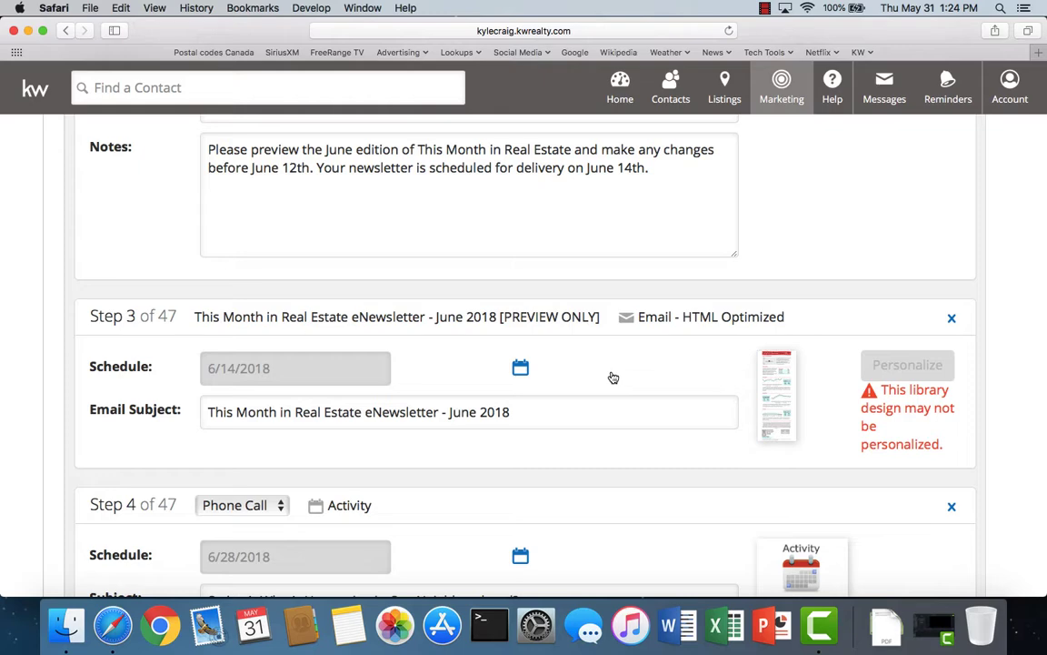
scroll(614, 377, up, 10)
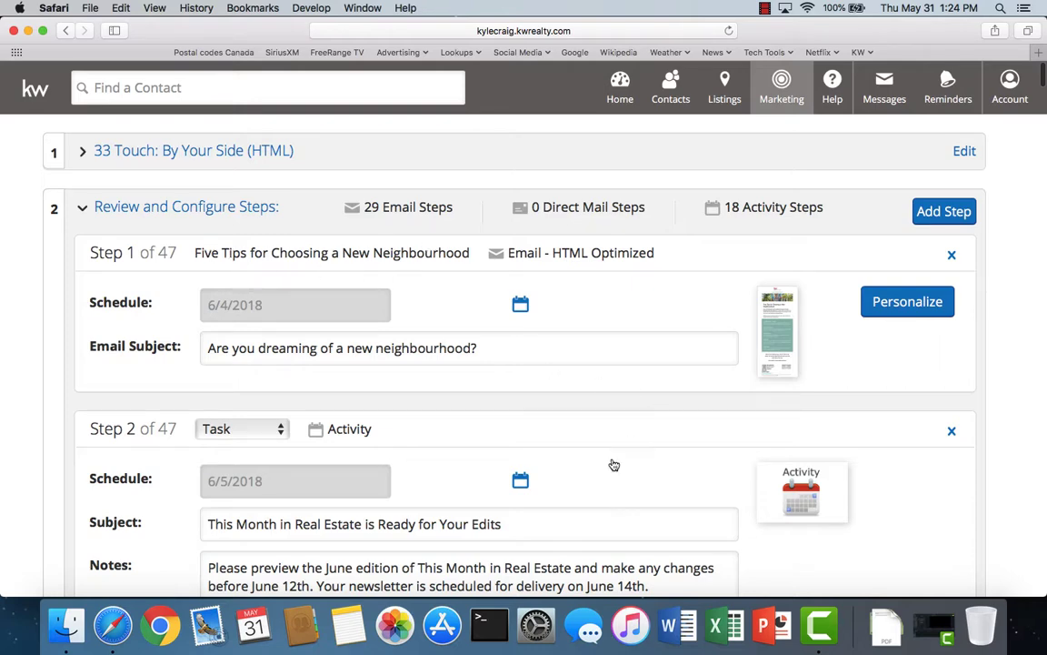
scroll(604, 506, down, 4)
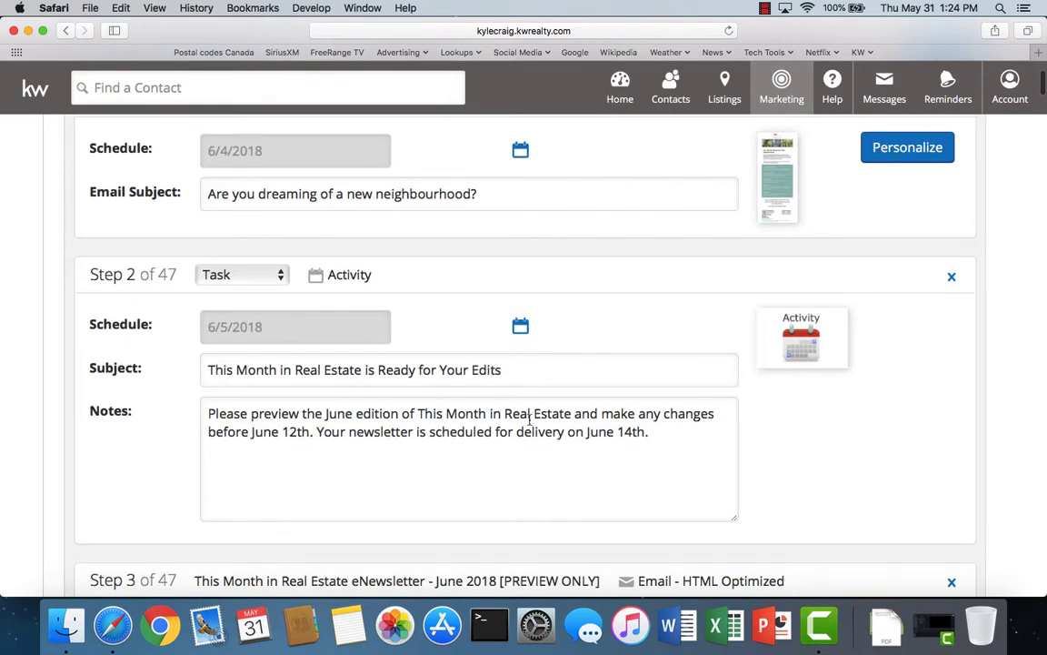
scroll(596, 496, down, 8)
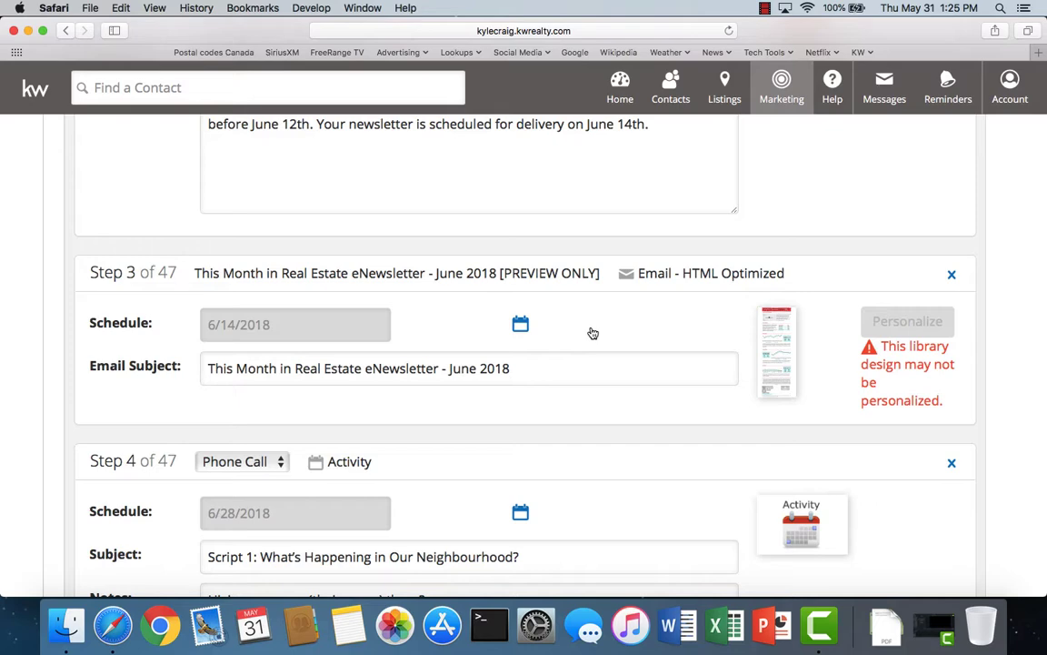
scroll(592, 333, up, 10)
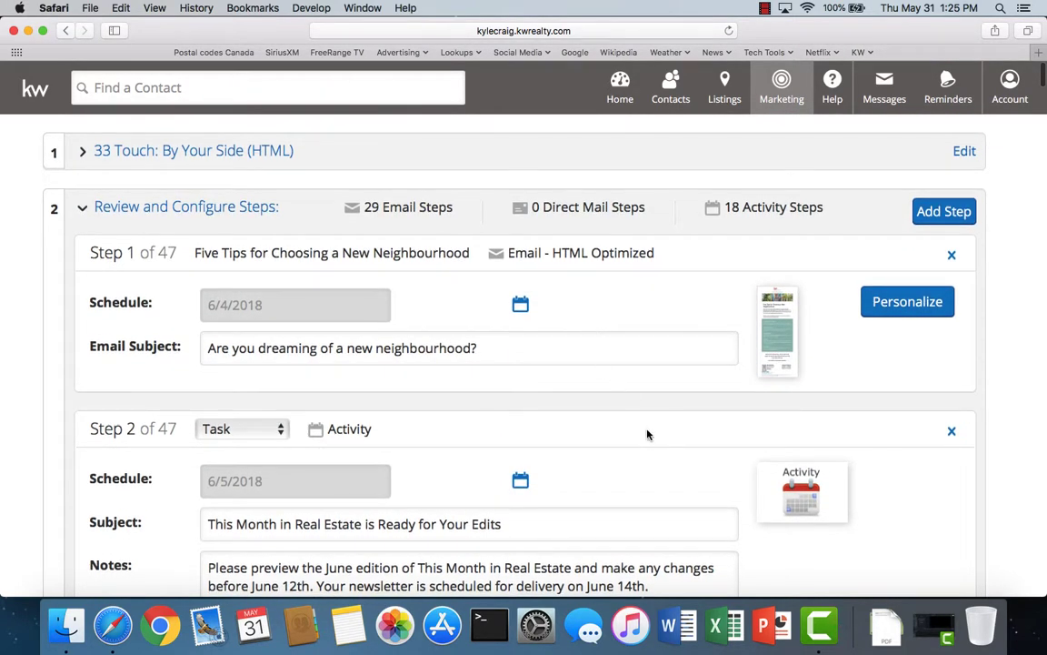
scroll(652, 439, down, 3)
scroll(652, 441, down, 1)
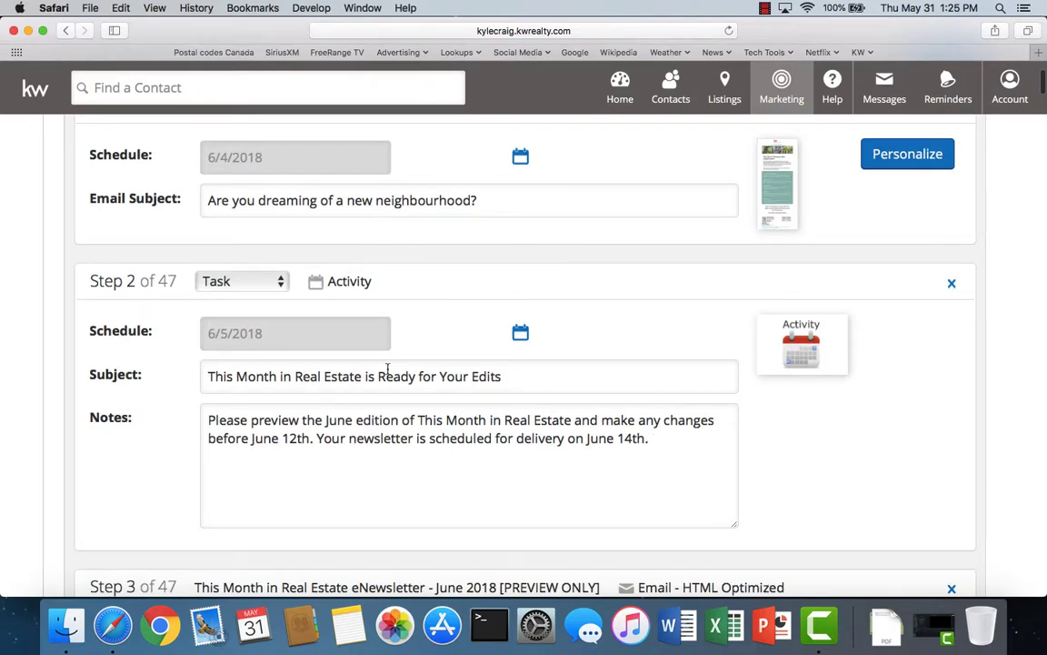
scroll(391, 369, down, 7)
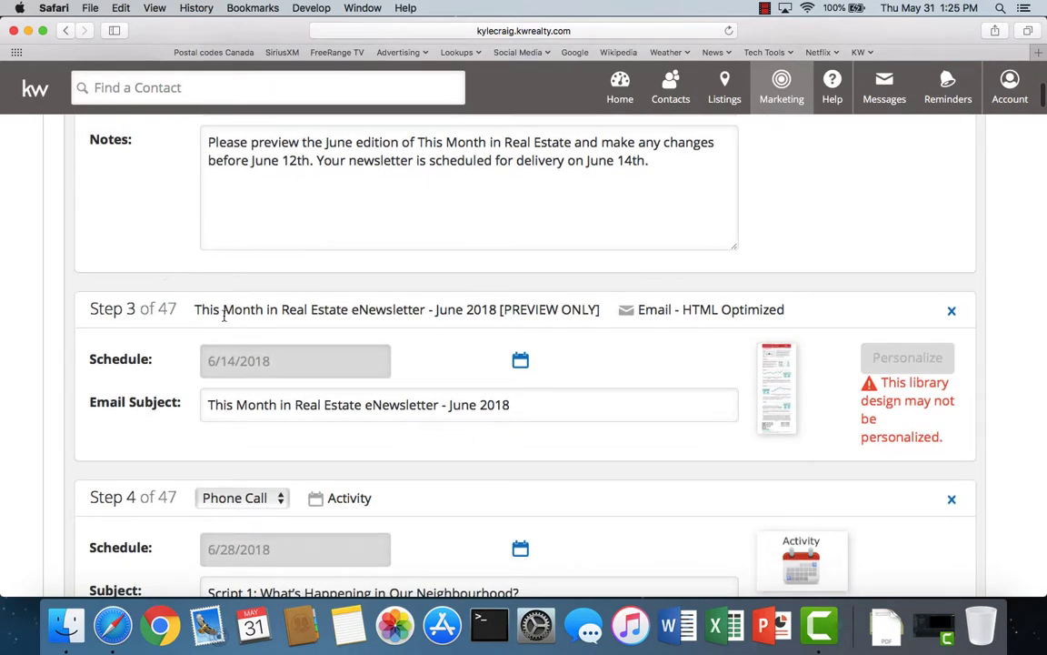
scroll(692, 288, up, 6)
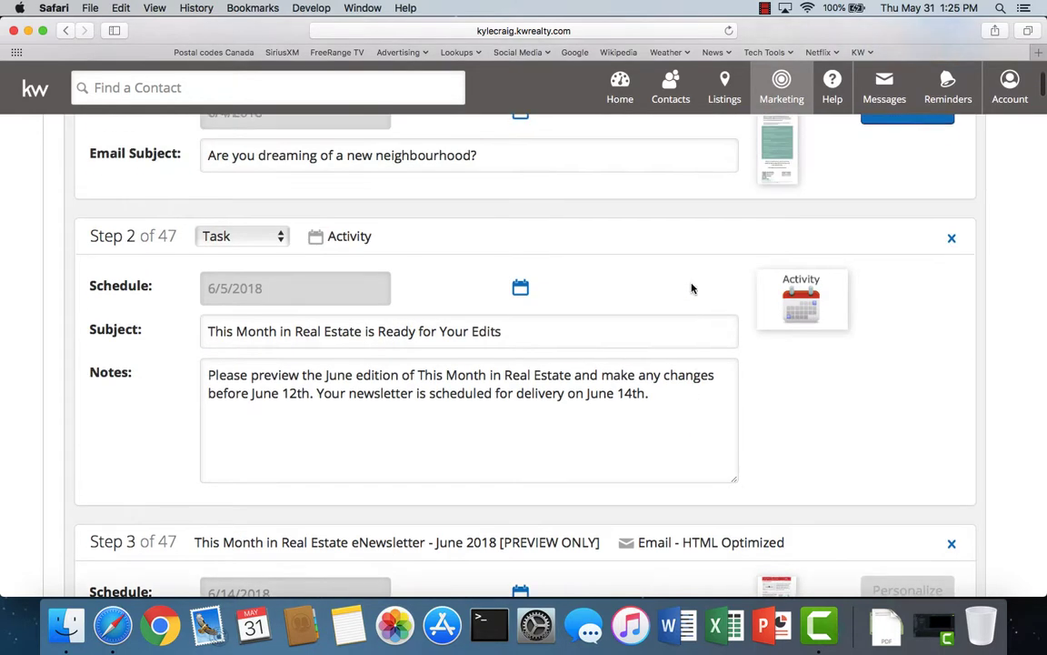
- Delete the Step 2 task, the June newsletter preview, and July's edits task and preview
click(951, 262)
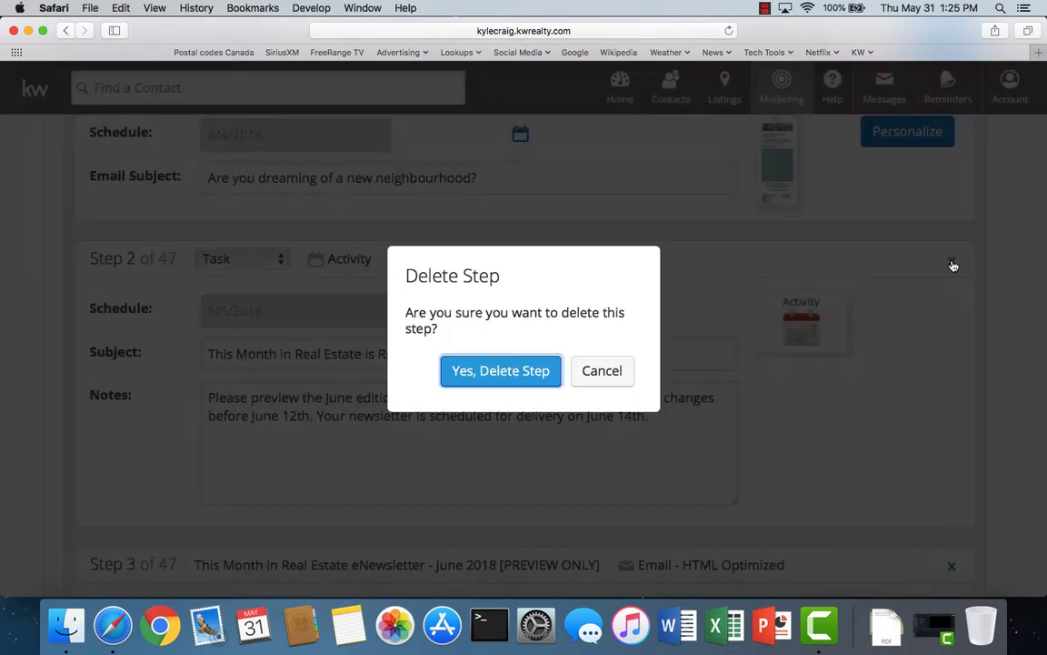
click(514, 378)
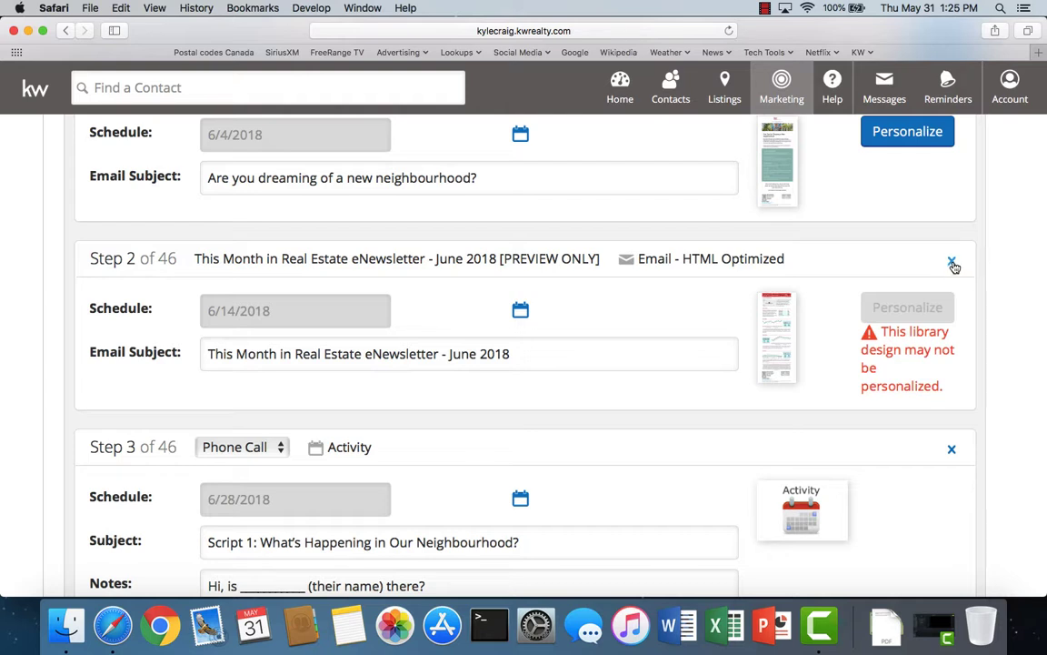
click(951, 263)
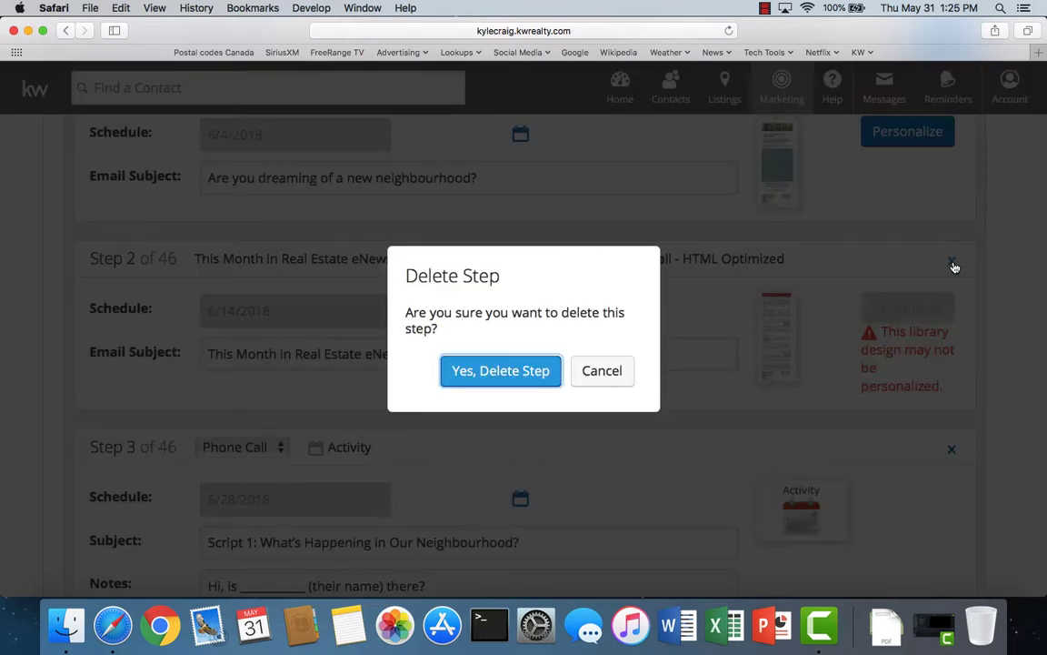
click(507, 372)
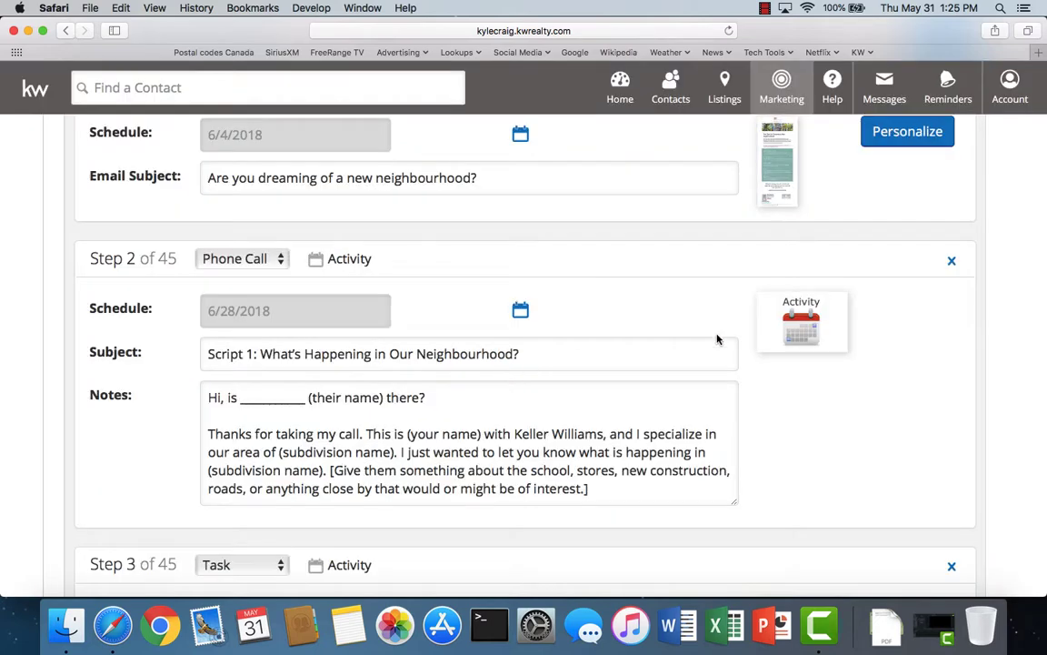
scroll(762, 384, down, 5)
scroll(762, 383, down, 3)
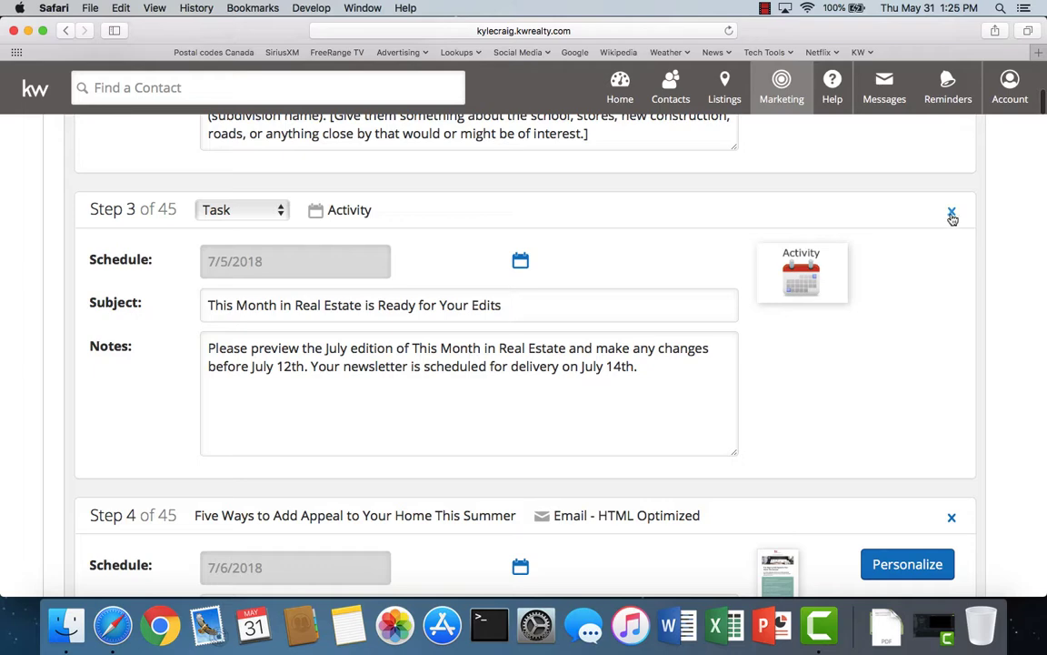
click(952, 213)
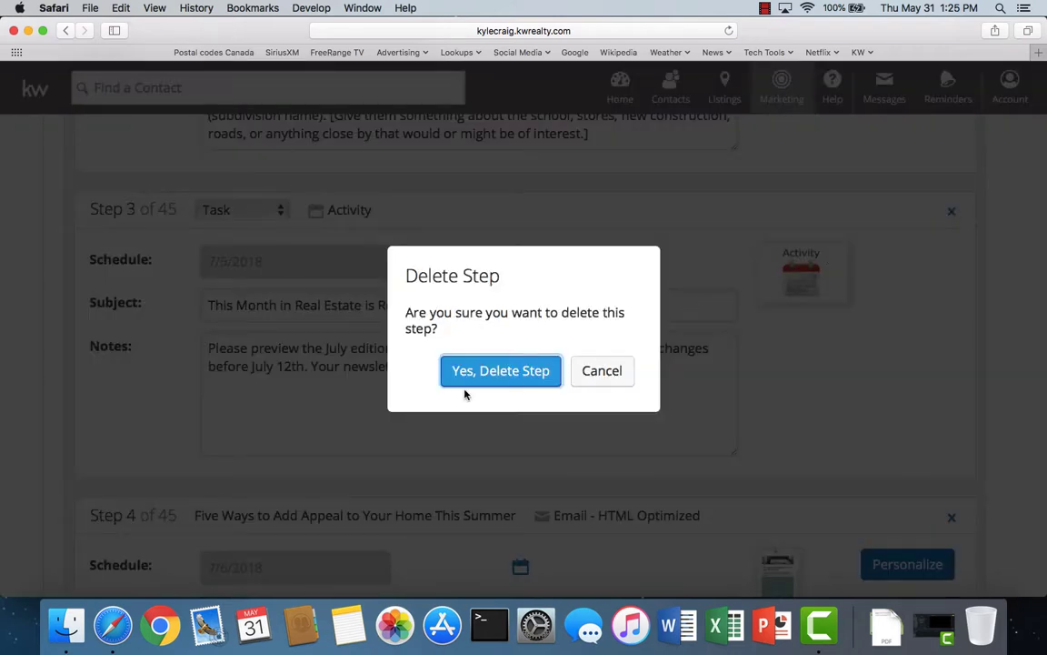
click(486, 370)
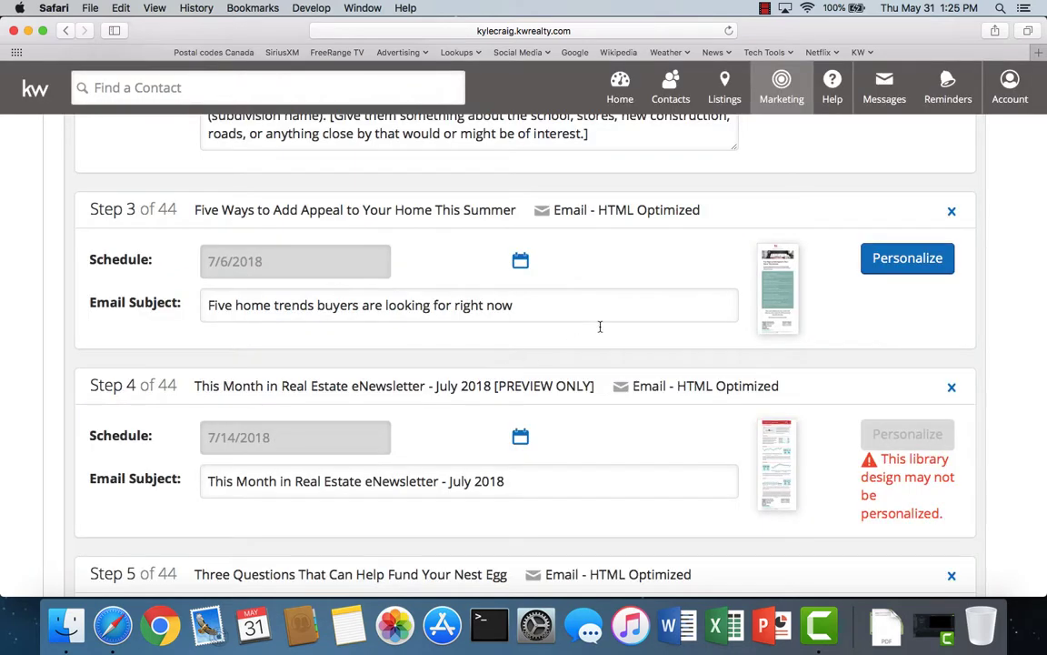
scroll(616, 317, down, 3)
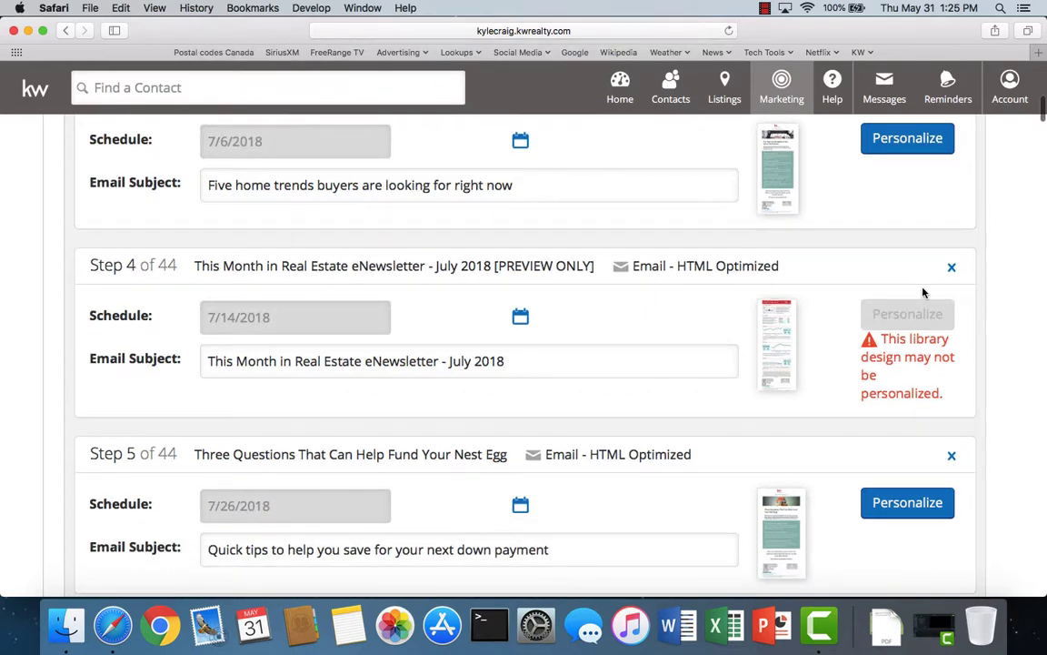
click(953, 268)
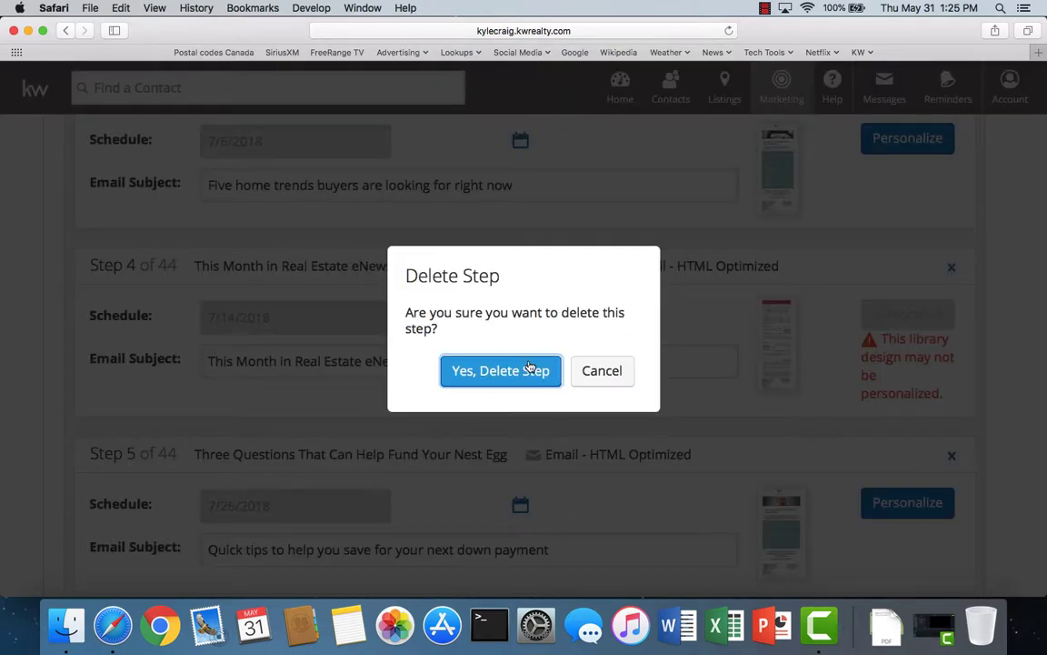
click(500, 373)
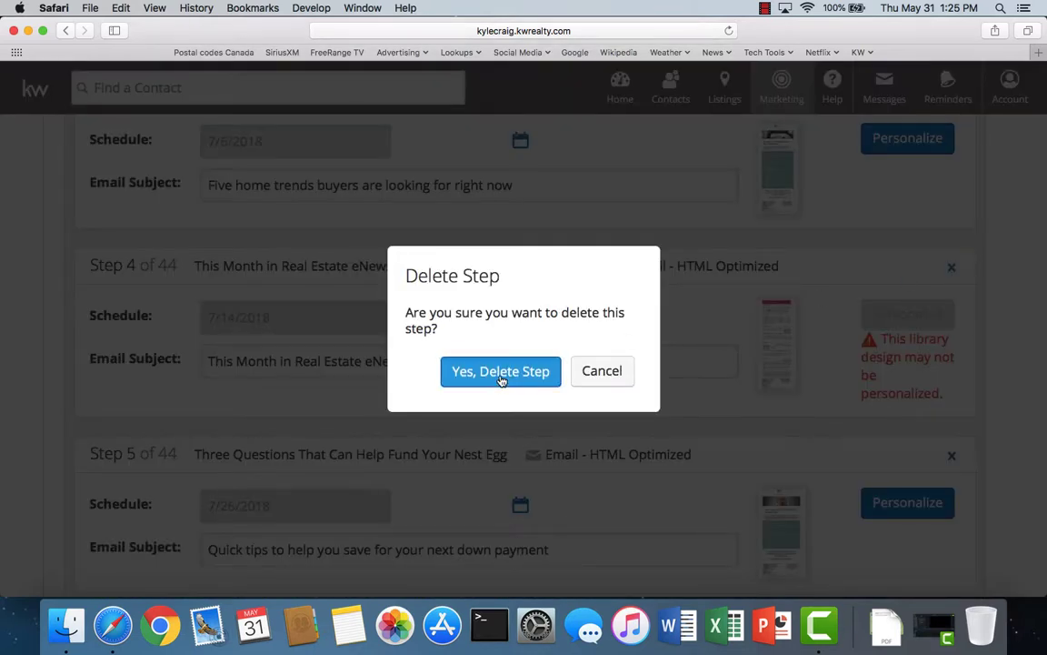
- Delete the August and September newsletter edits reminders and eNewsletter preview steps
scroll(631, 345, down, 3)
scroll(631, 343, down, 2)
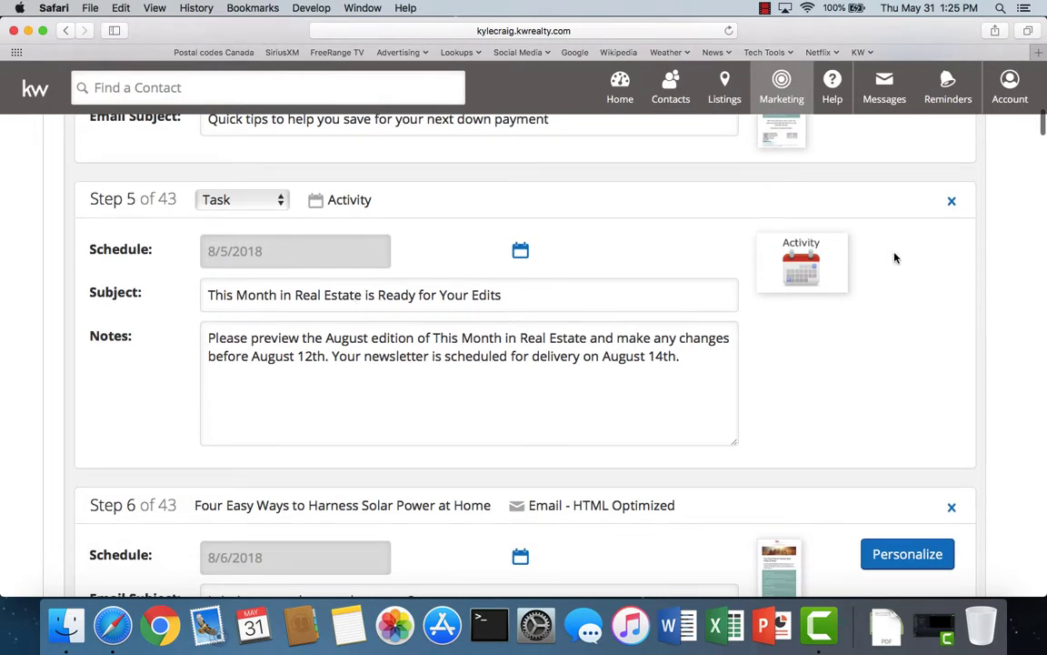
click(952, 200)
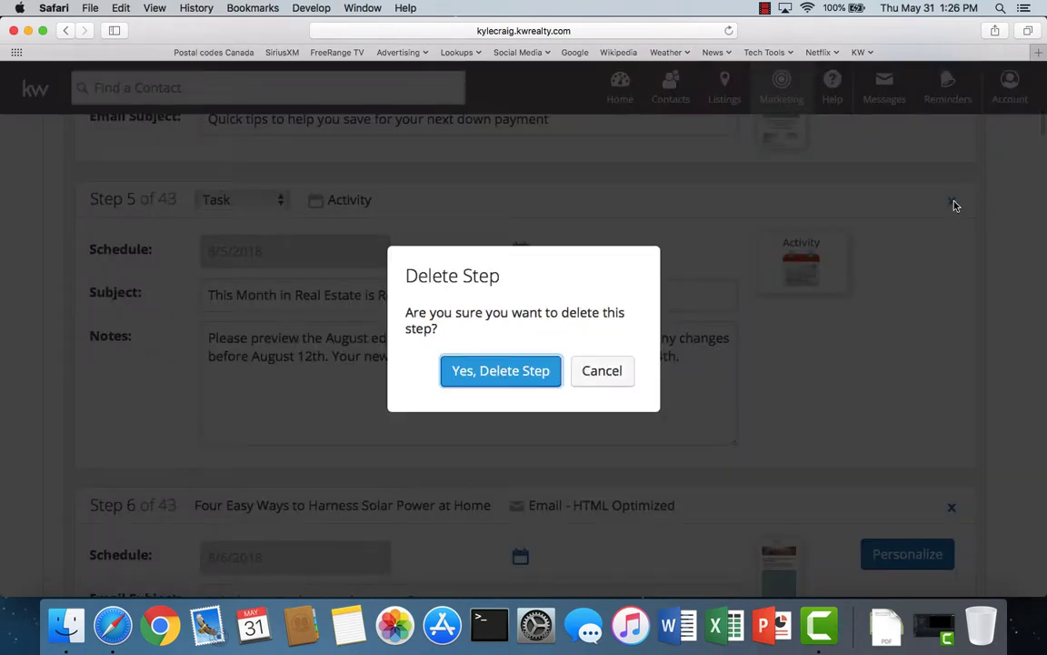
click(518, 367)
scroll(643, 356, down, 2)
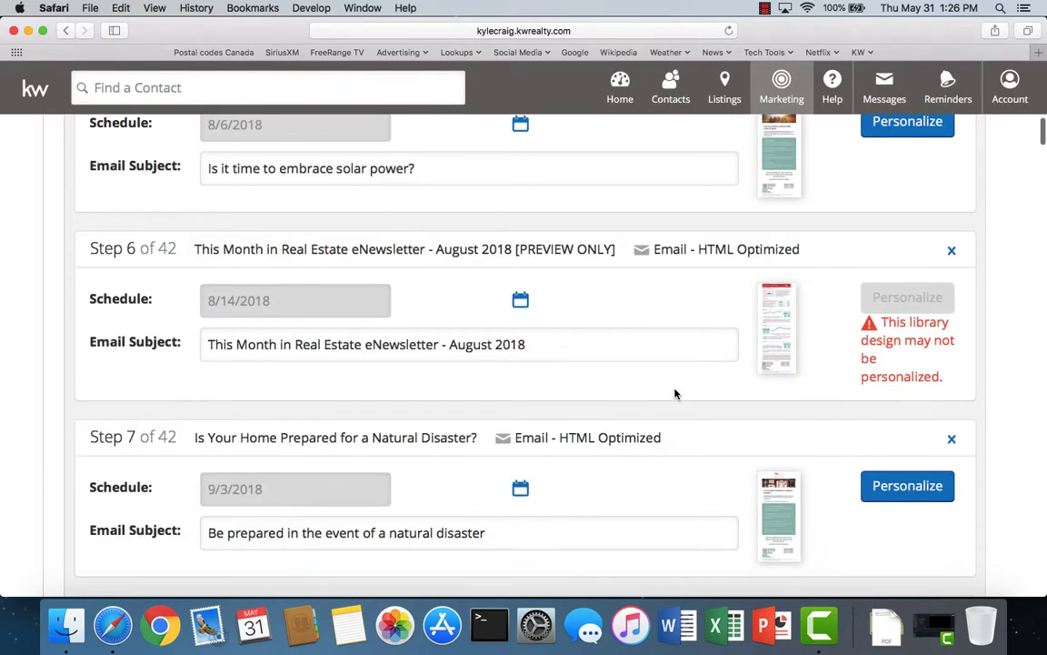
click(950, 252)
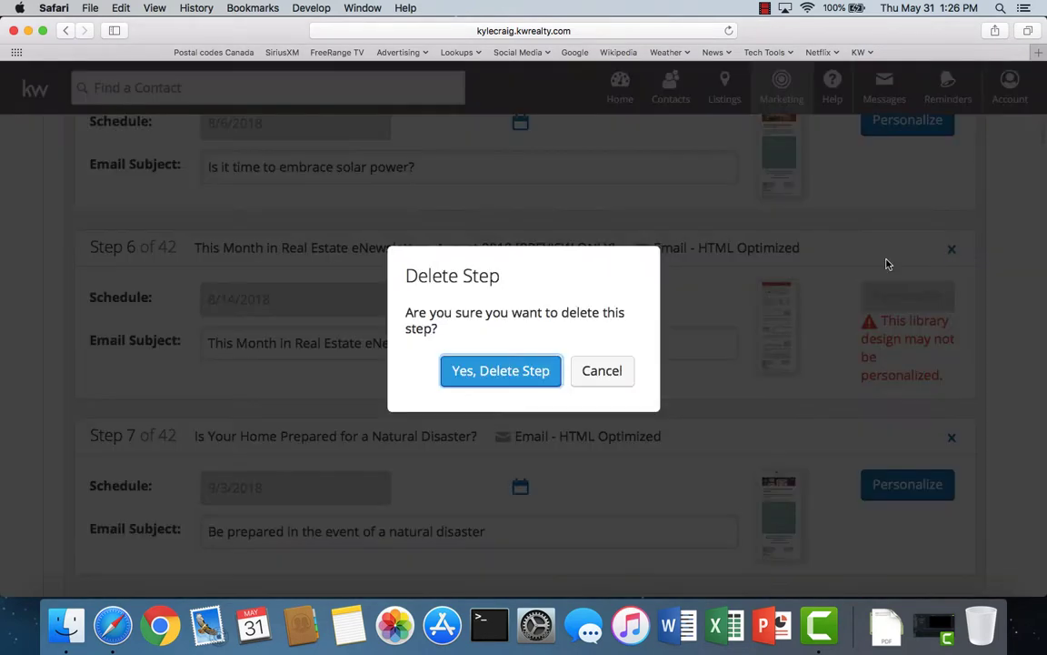
click(481, 379)
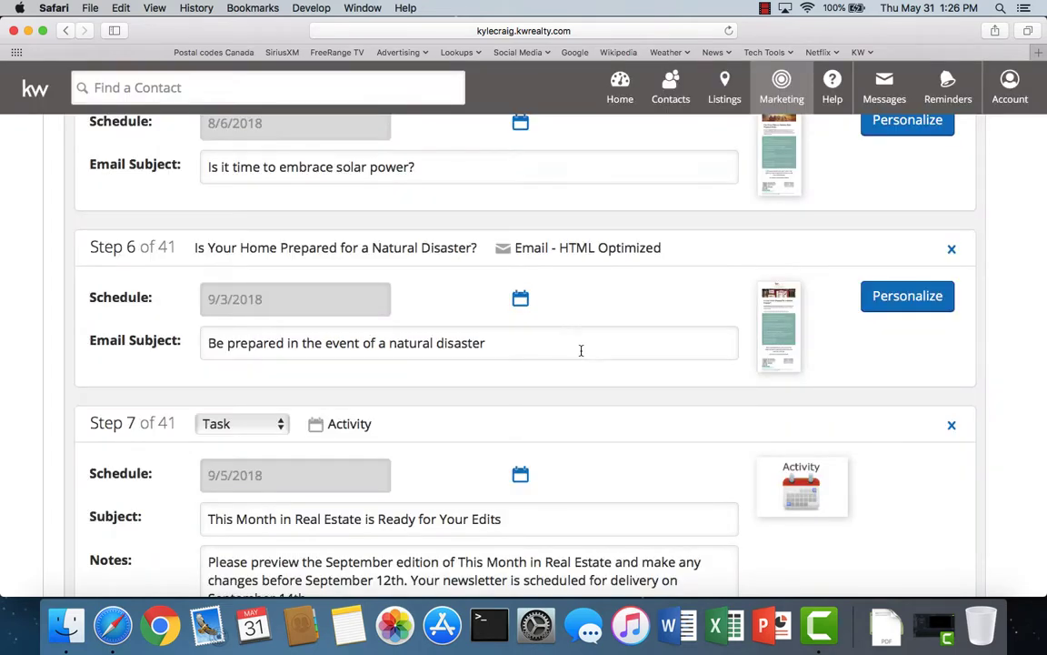
scroll(587, 356, down, 4)
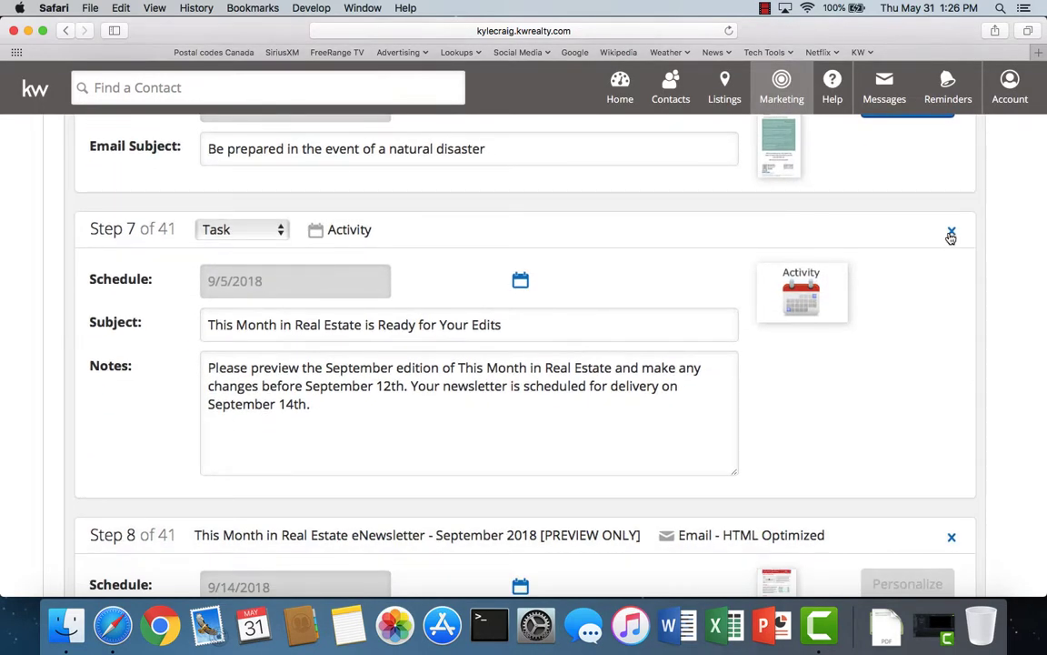
click(951, 231)
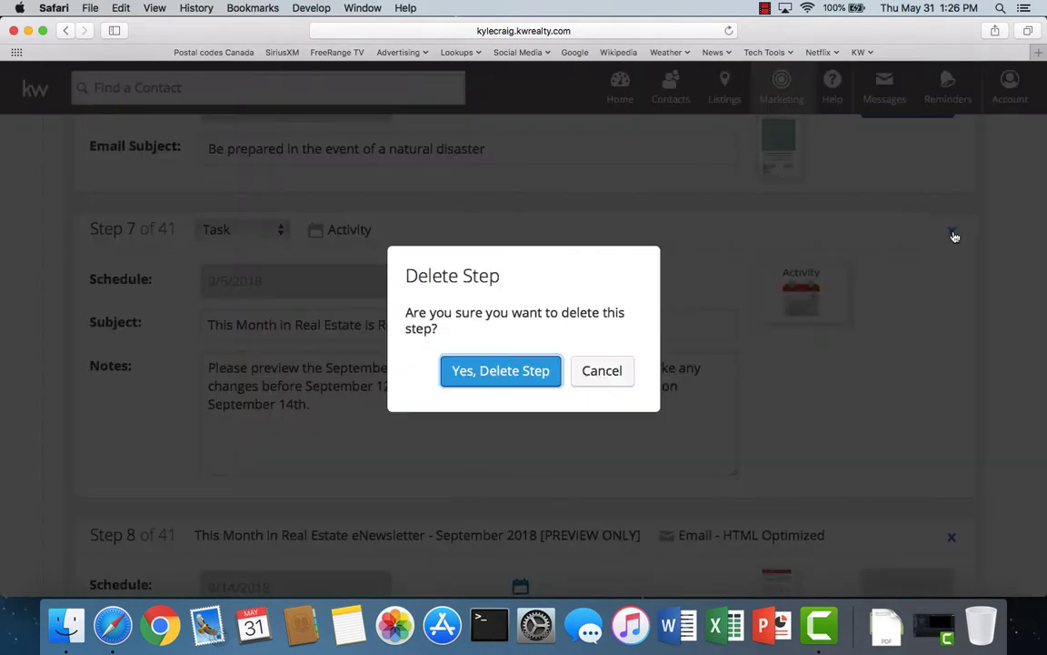
click(503, 375)
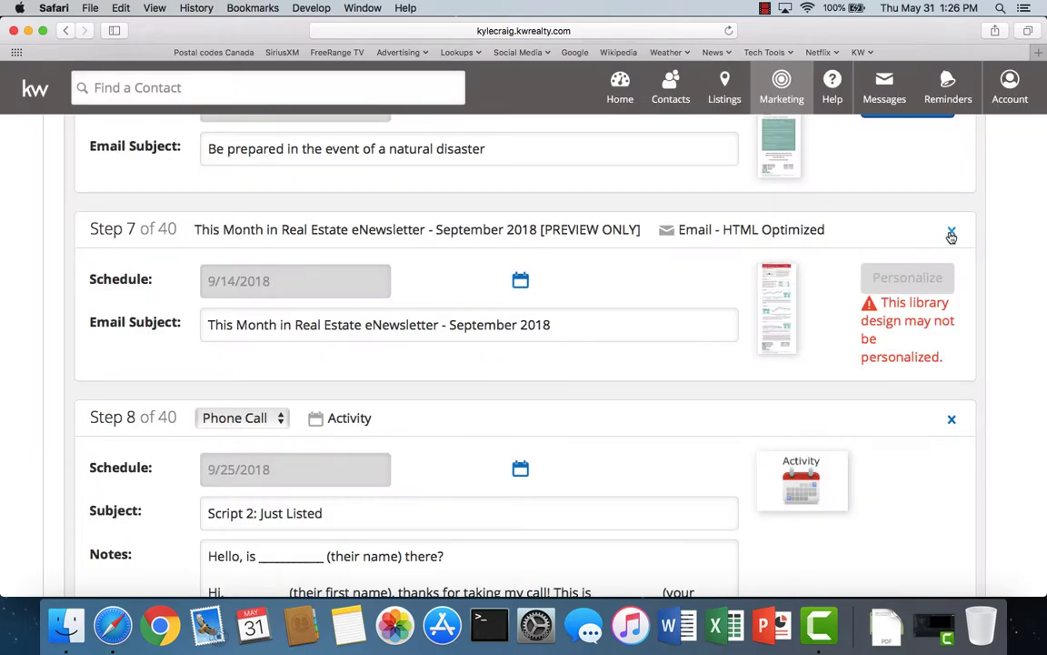
click(951, 231)
click(510, 370)
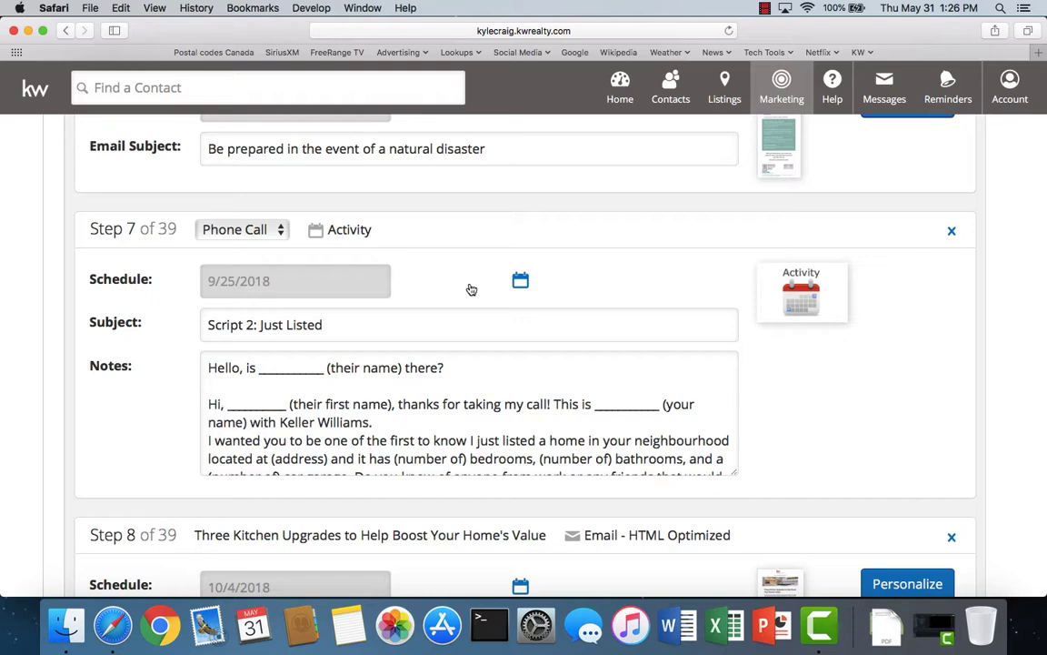
scroll(378, 433, down, 2)
scroll(378, 434, down, 8)
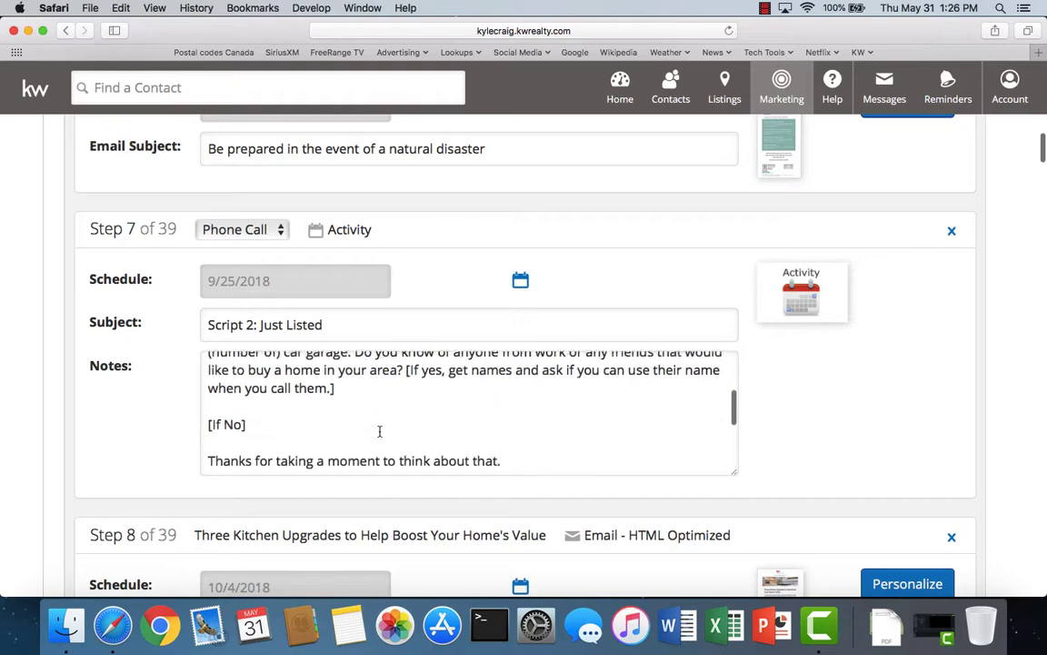
scroll(398, 286, up, 10)
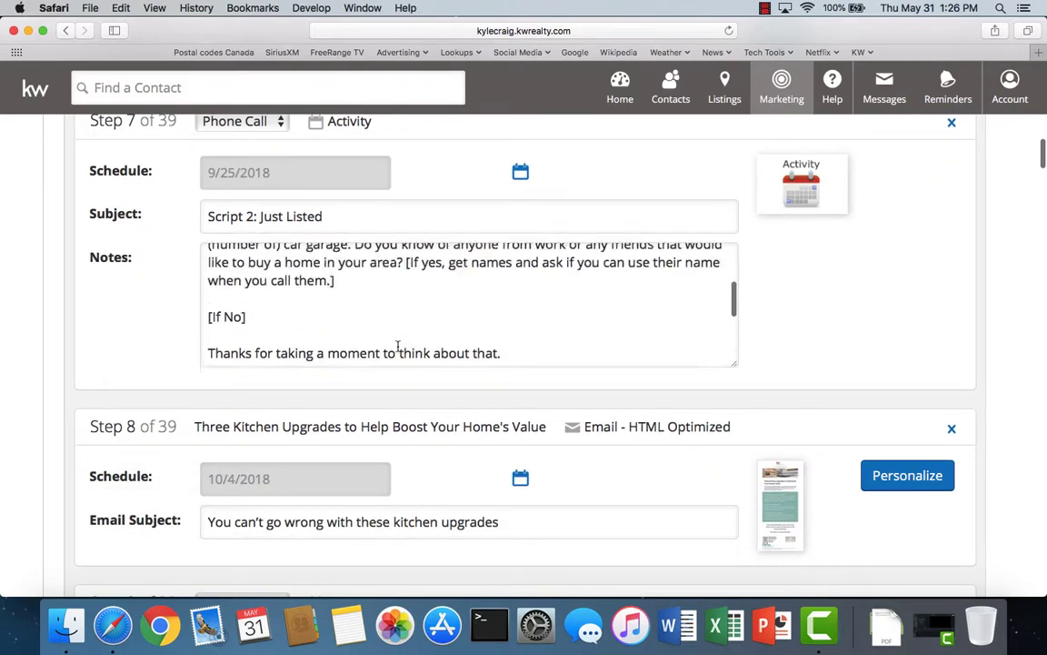
scroll(798, 298, up, 2)
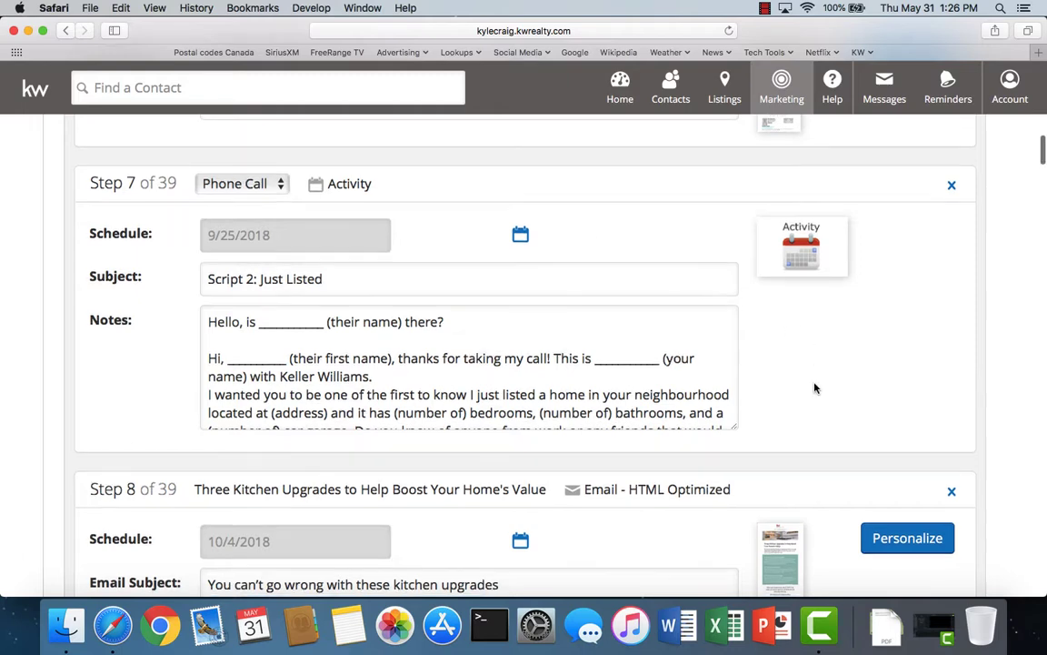
- Delete the October, November and December edits reminder tasks and eNewsletter preview steps
scroll(814, 388, down, 2)
scroll(814, 388, down, 5)
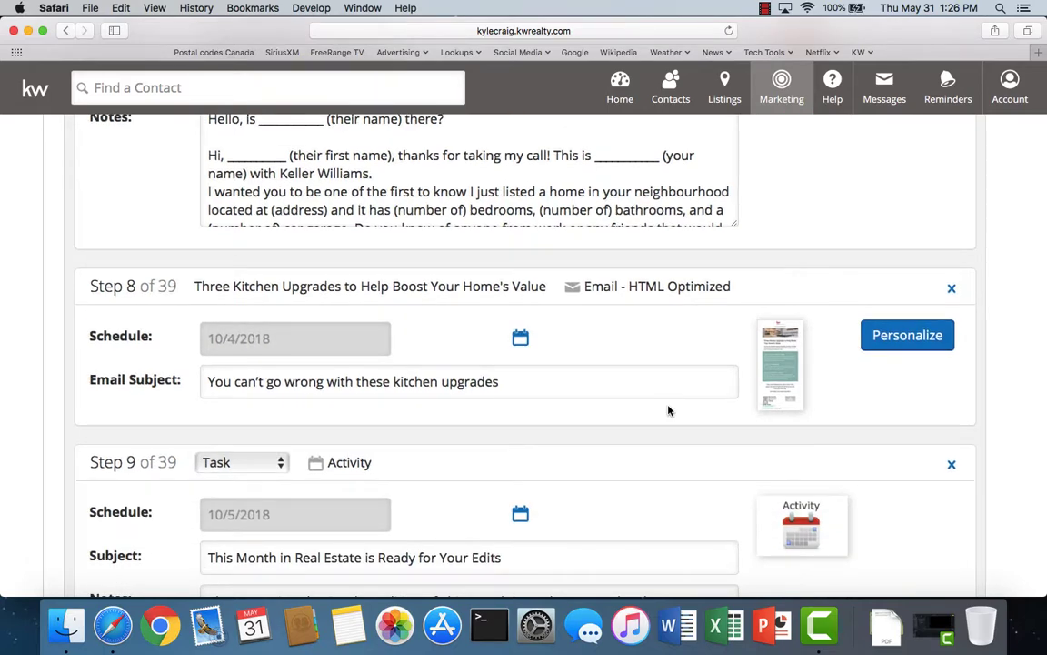
scroll(668, 410, down, 2)
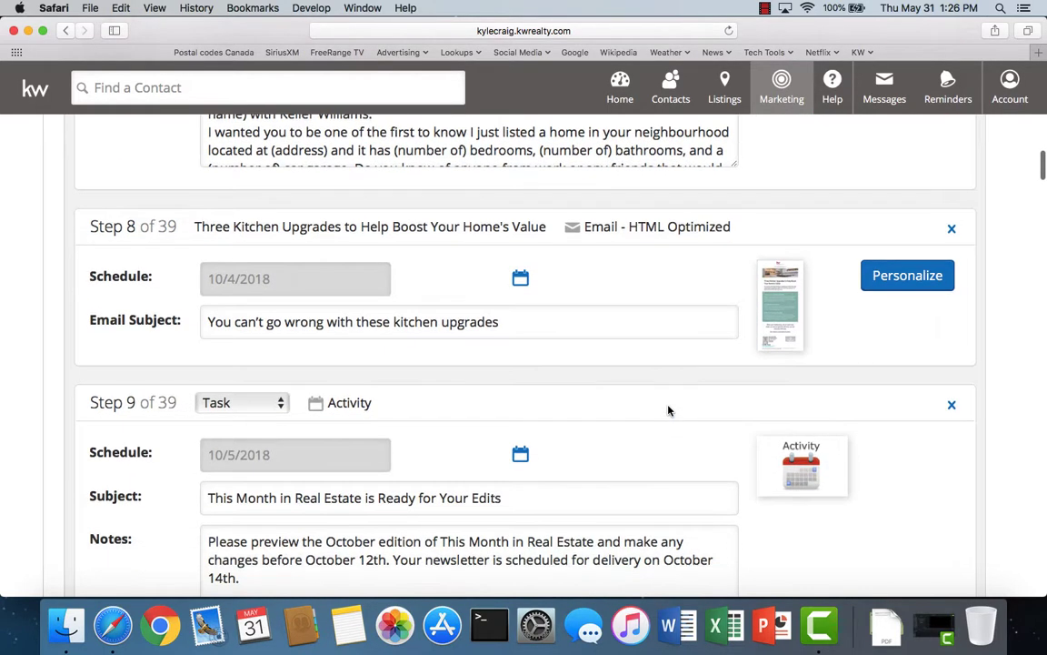
scroll(668, 410, down, 6)
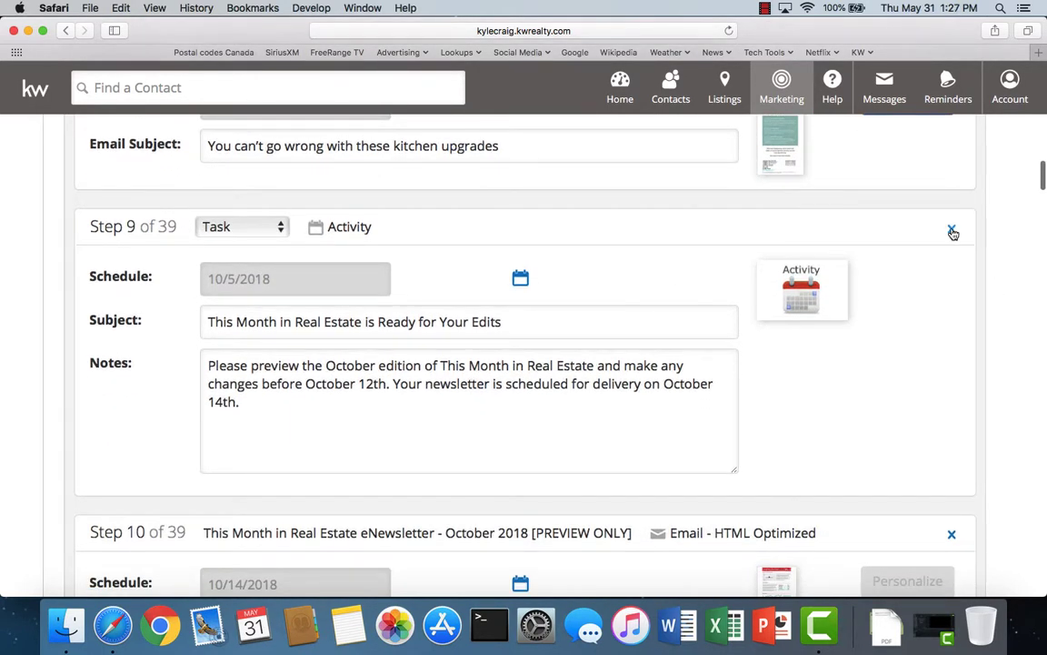
click(951, 230)
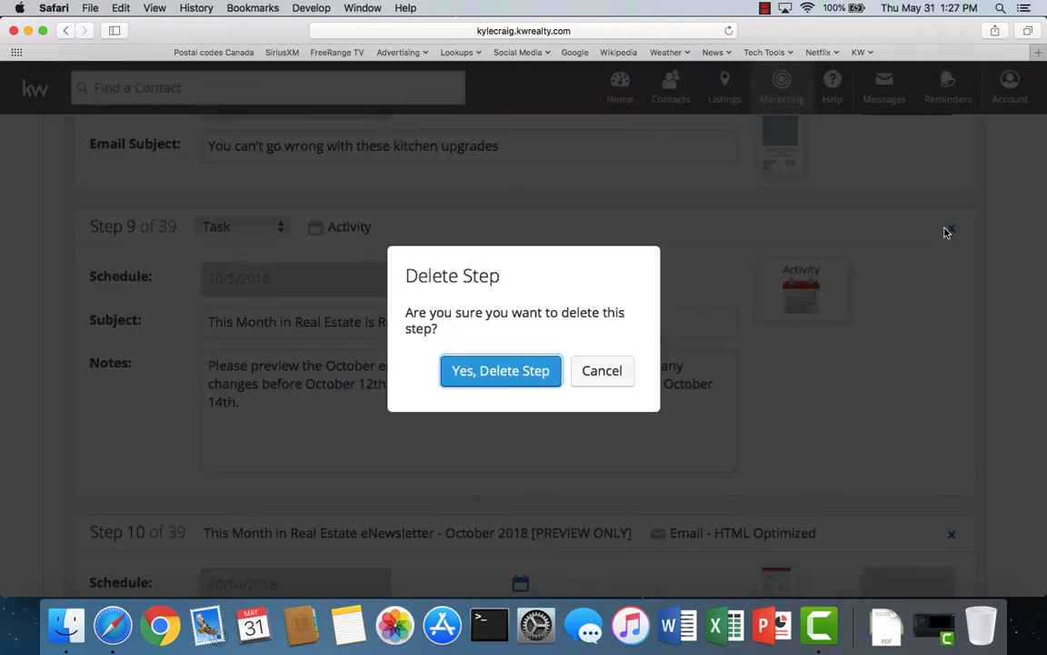
click(499, 373)
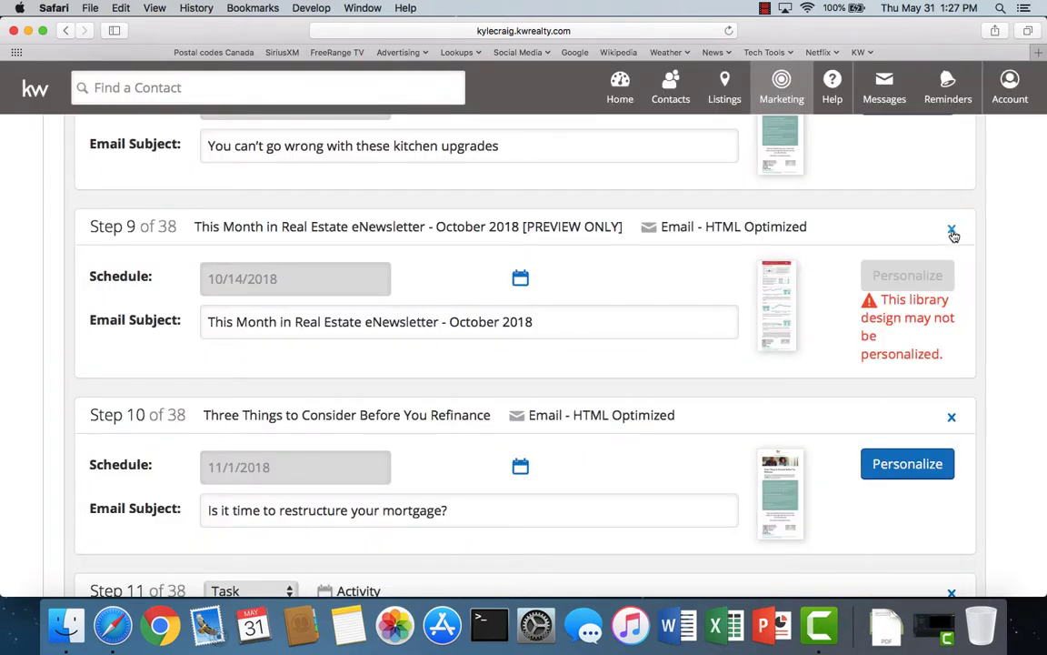
click(952, 232)
click(528, 373)
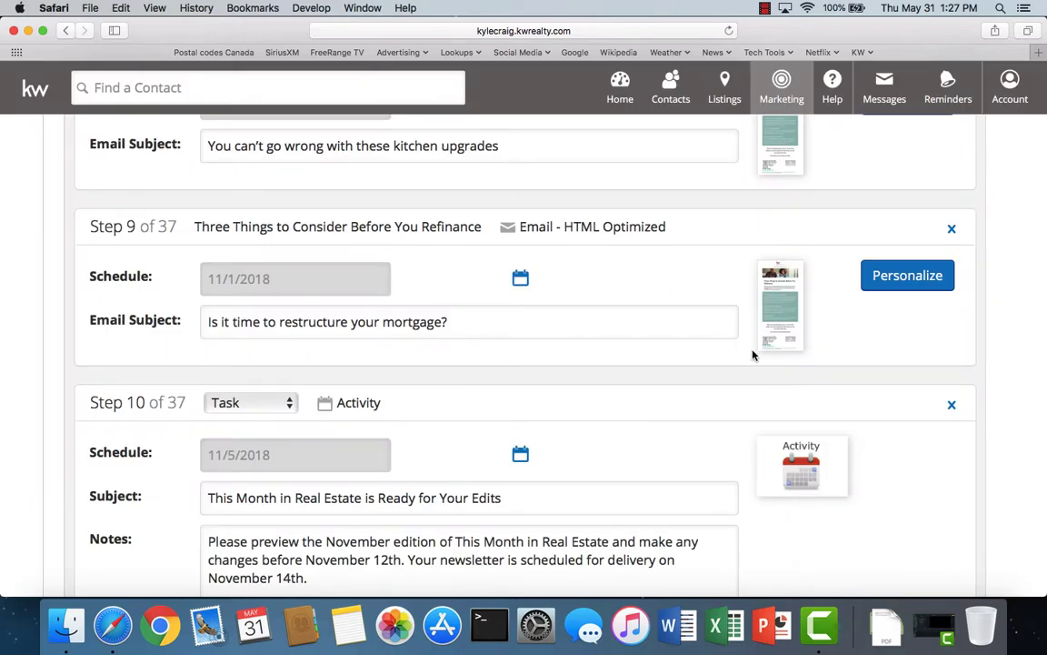
scroll(764, 416, down, 5)
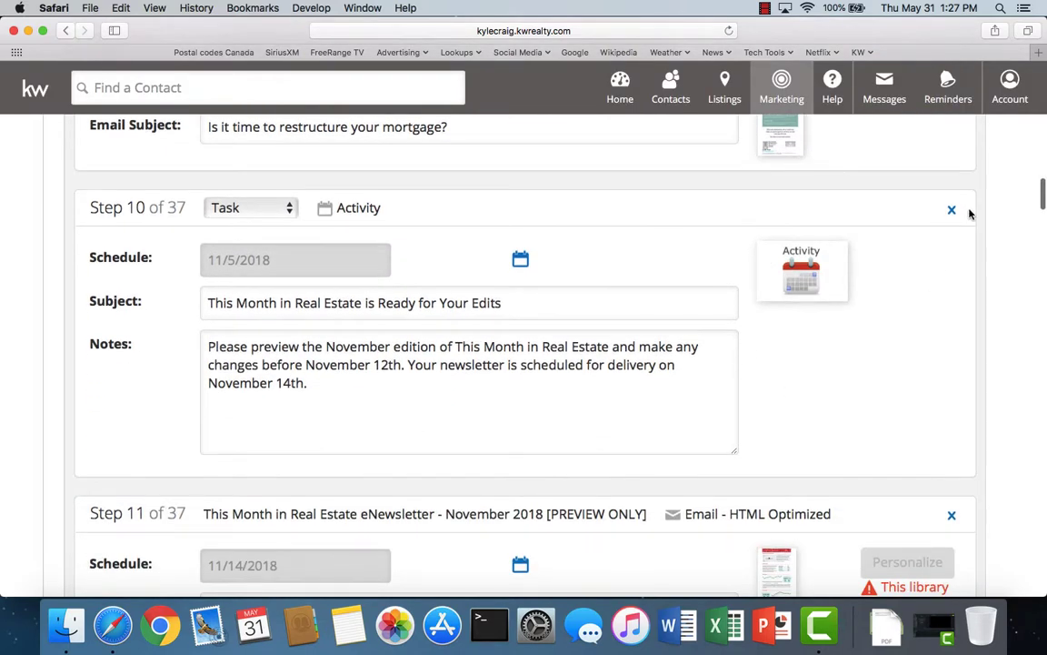
click(952, 211)
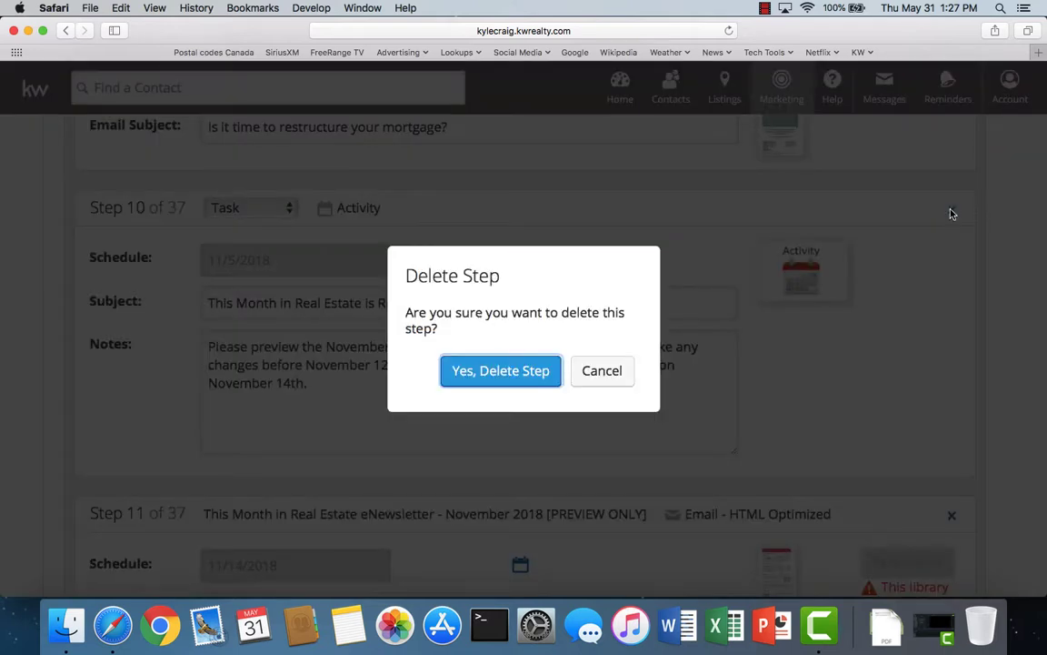
click(479, 376)
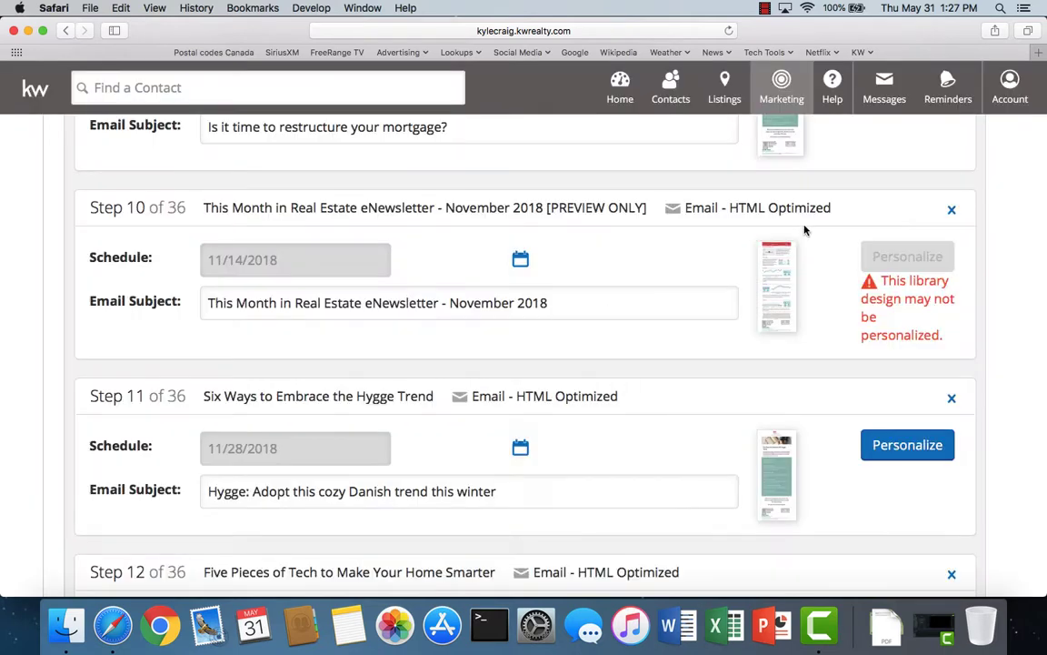
click(952, 209)
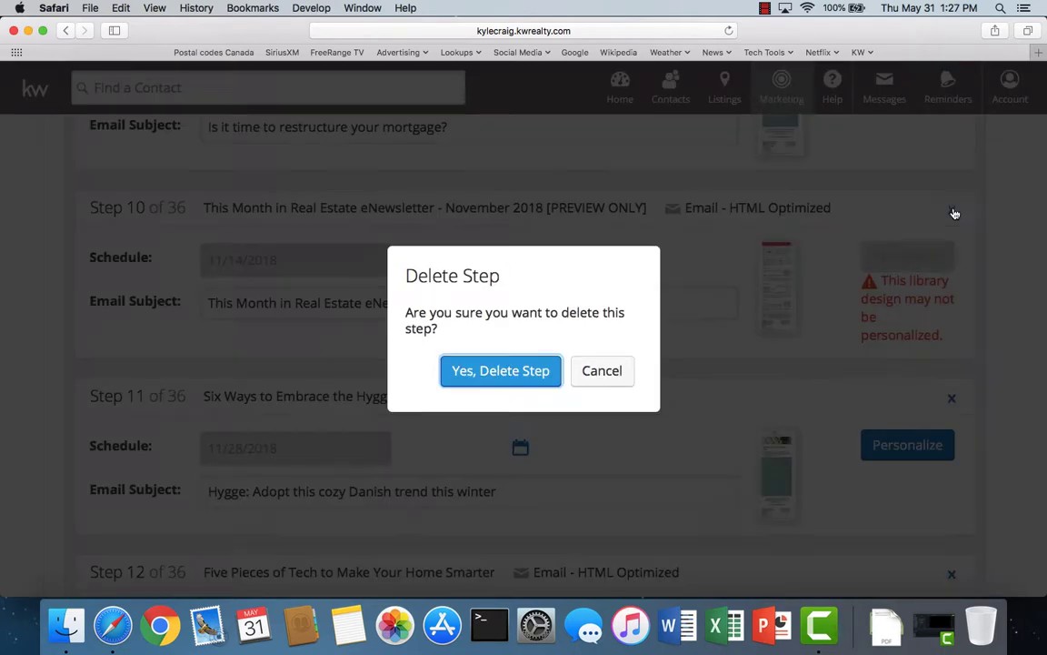
click(487, 371)
scroll(622, 358, down, 8)
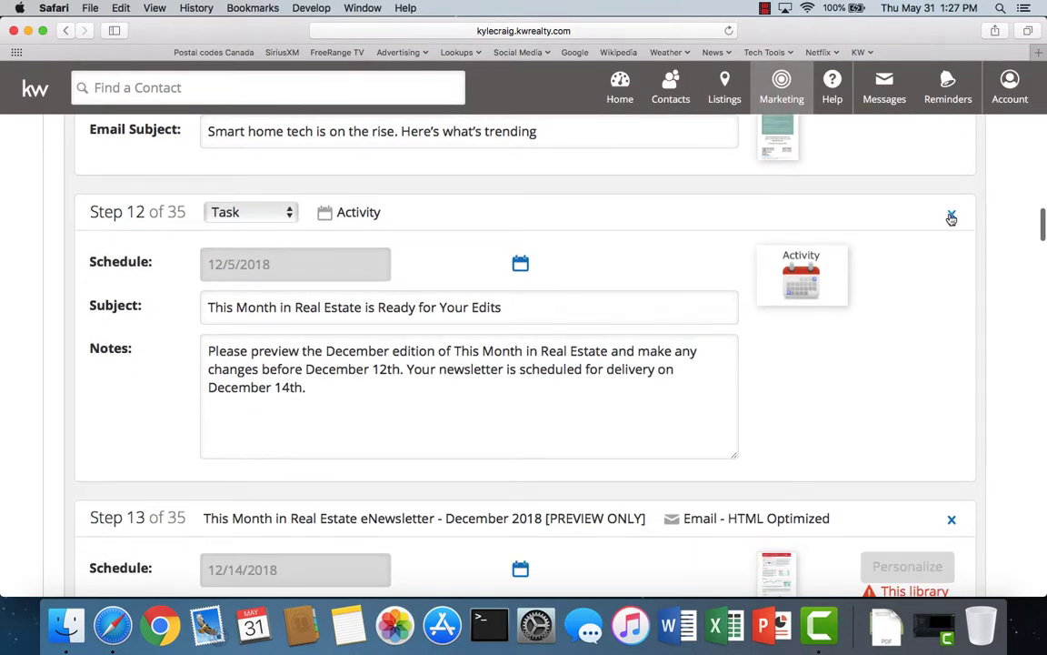
click(952, 214)
click(517, 373)
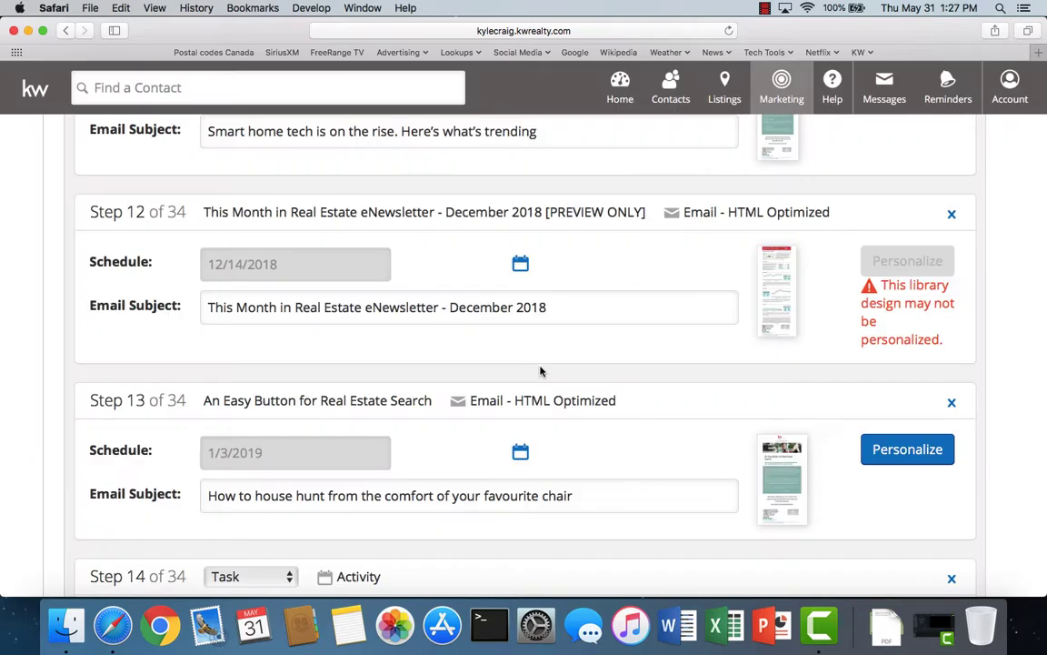
click(951, 215)
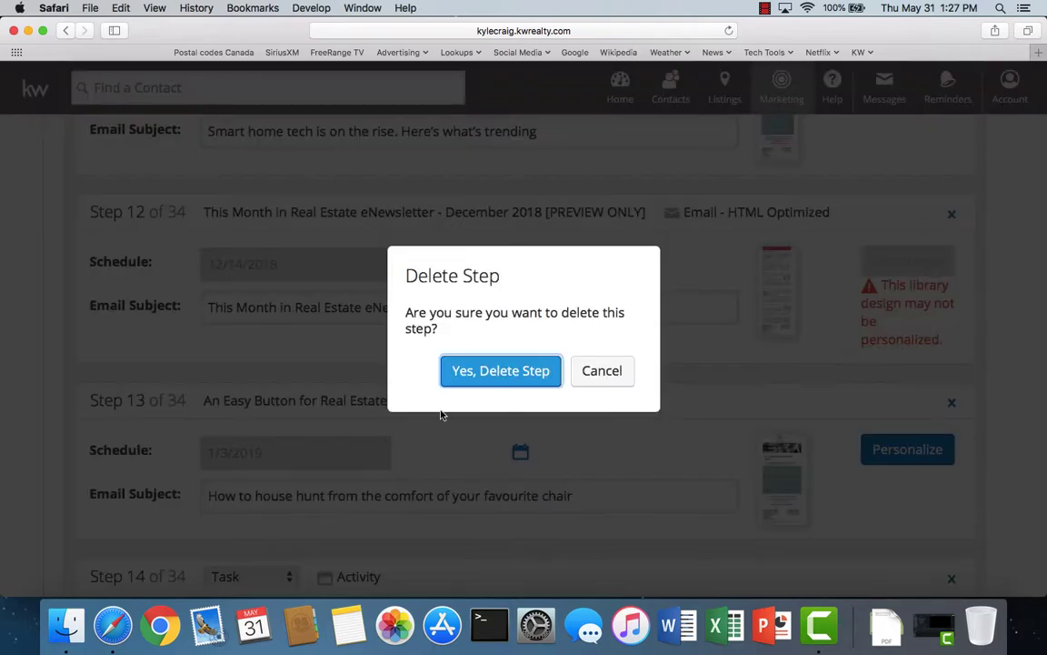
click(491, 371)
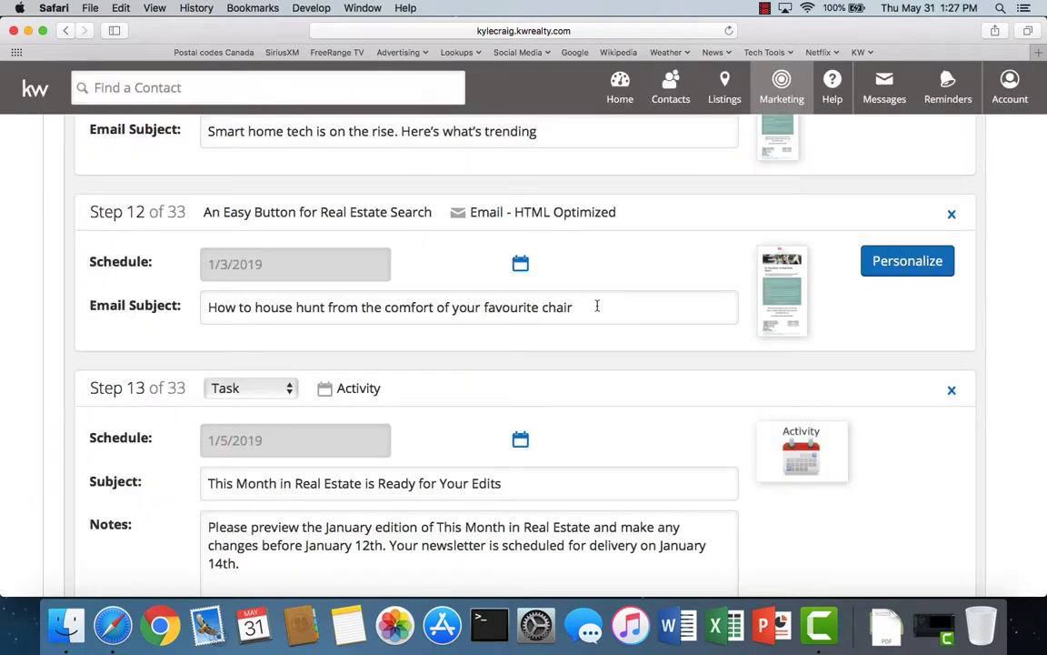
- Delete the January, February and March edit-reminder tasks and newsletter steps
scroll(597, 305, down, 5)
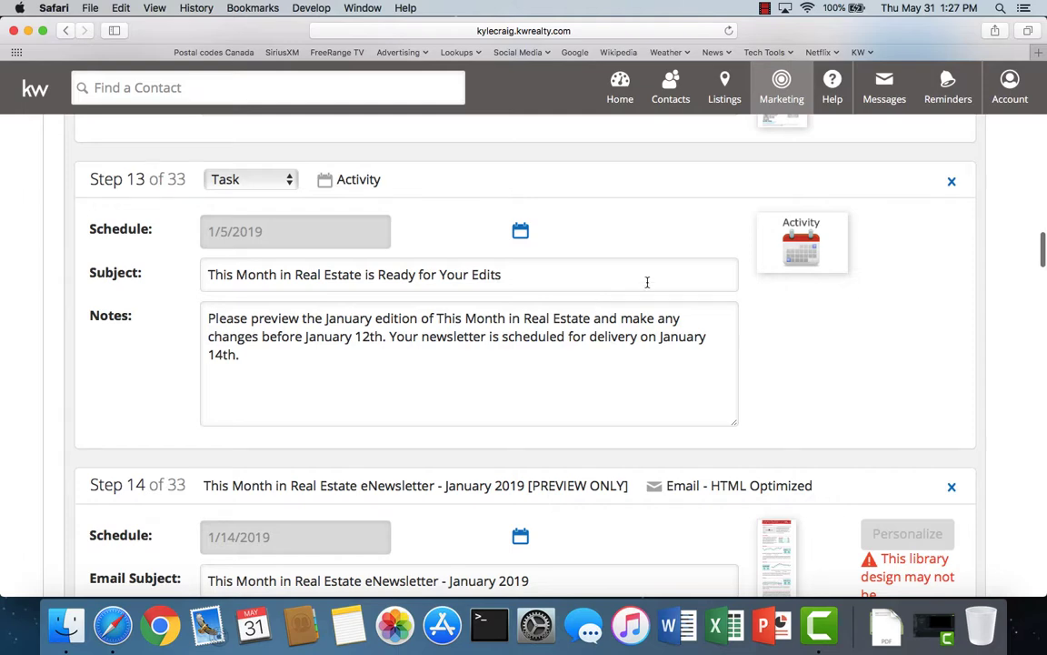
click(951, 187)
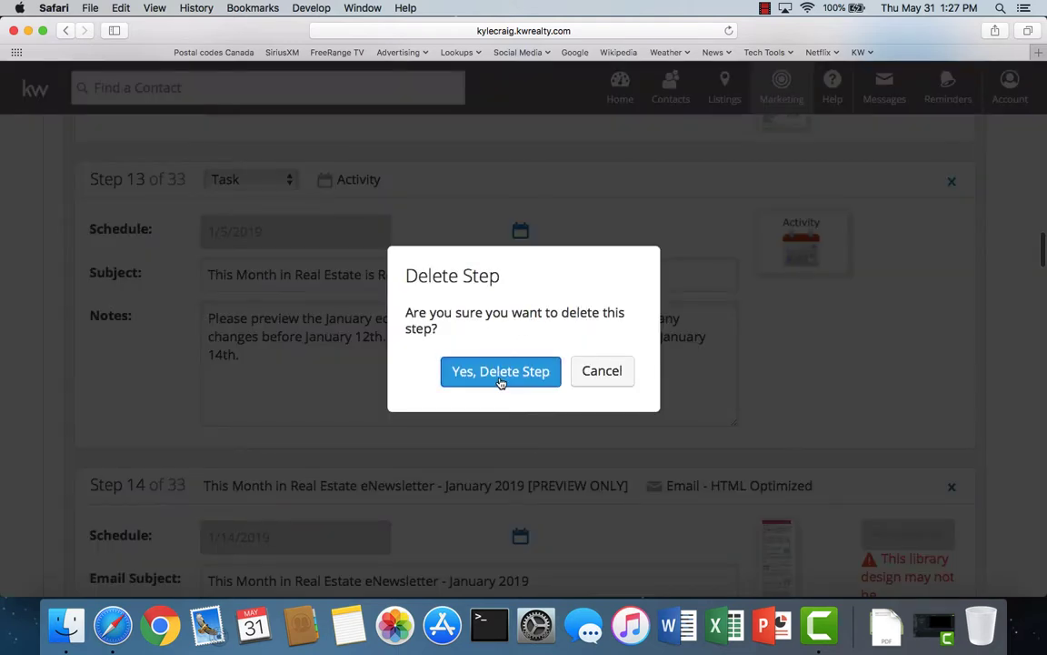
click(501, 371)
click(952, 181)
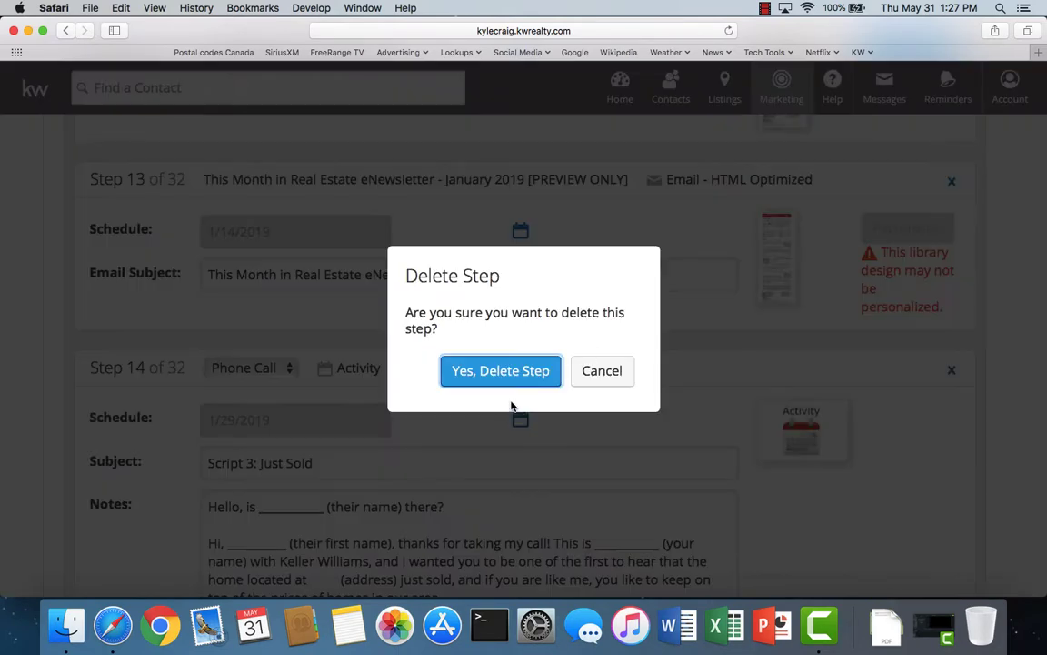
click(505, 375)
scroll(510, 380, down, 2)
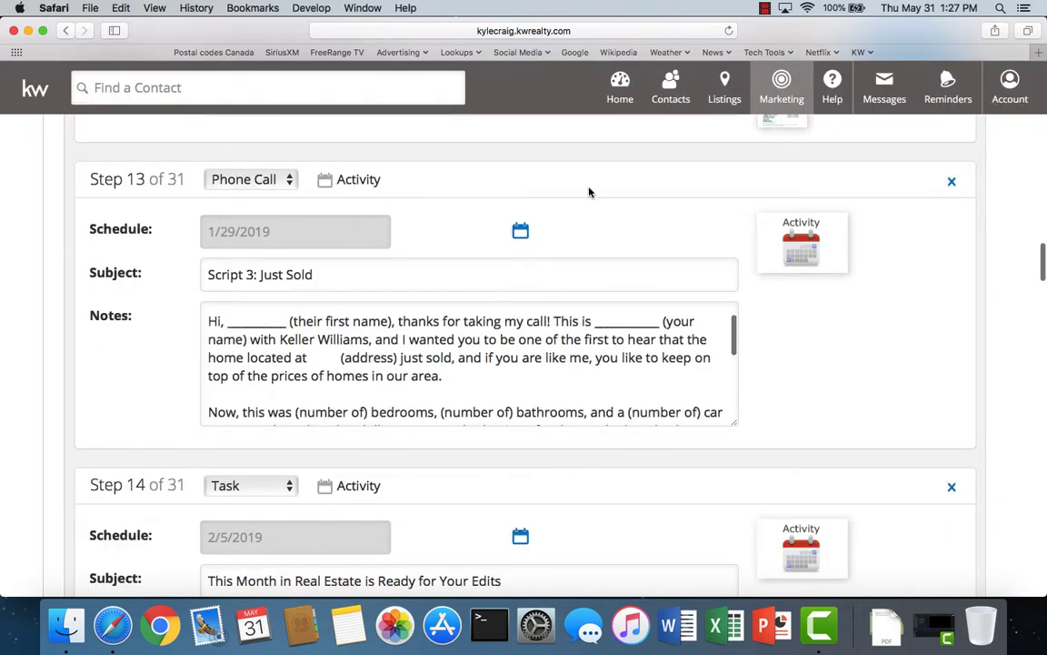
scroll(805, 353, down, 5)
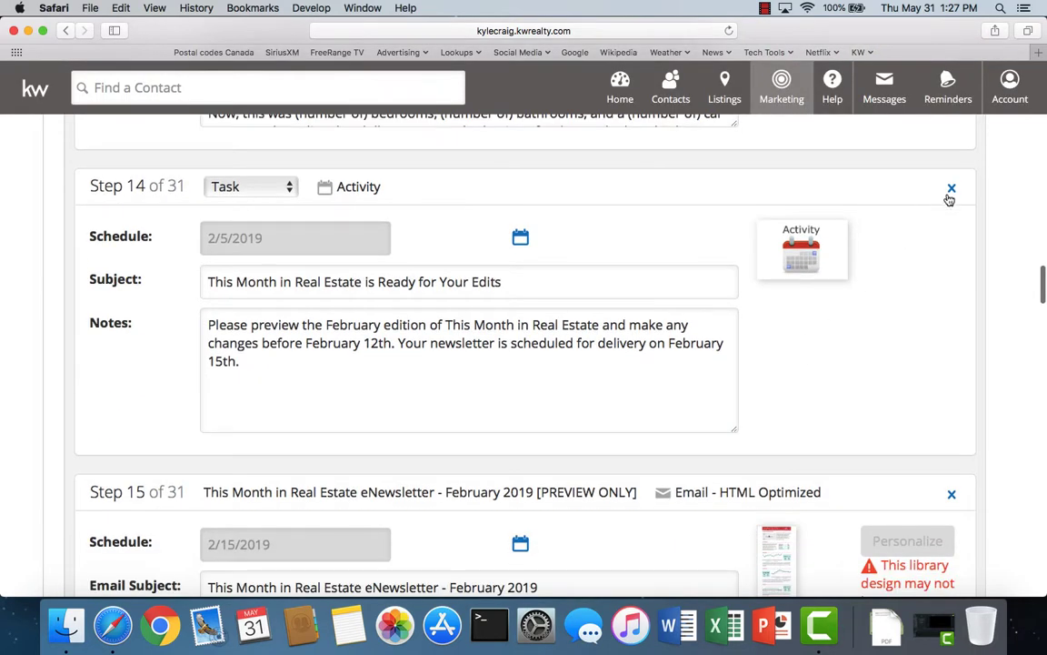
click(952, 187)
click(503, 370)
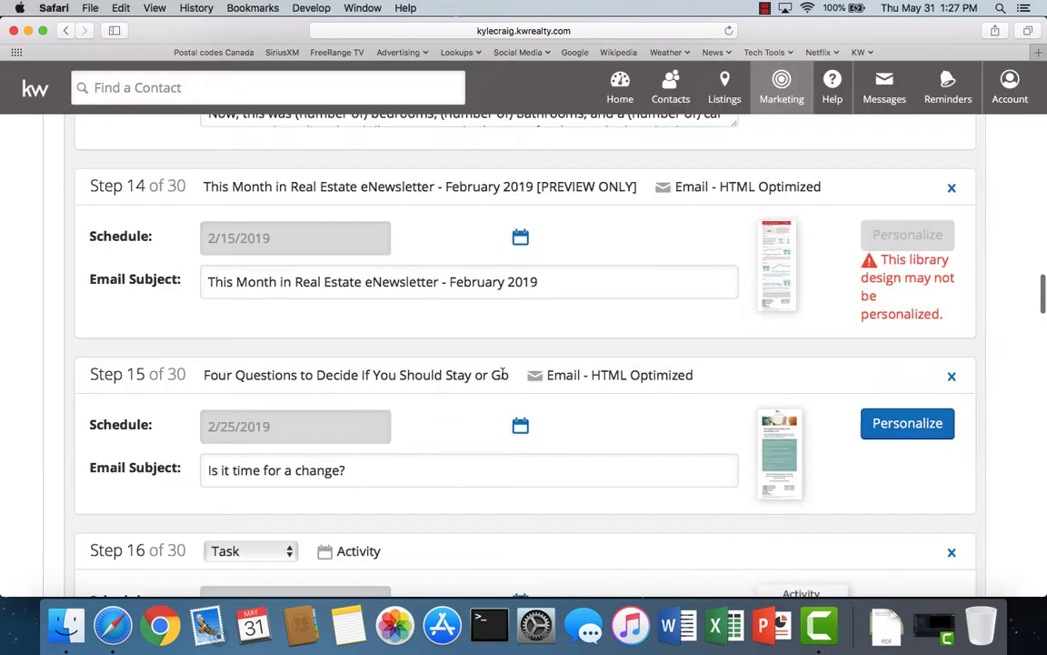
click(953, 189)
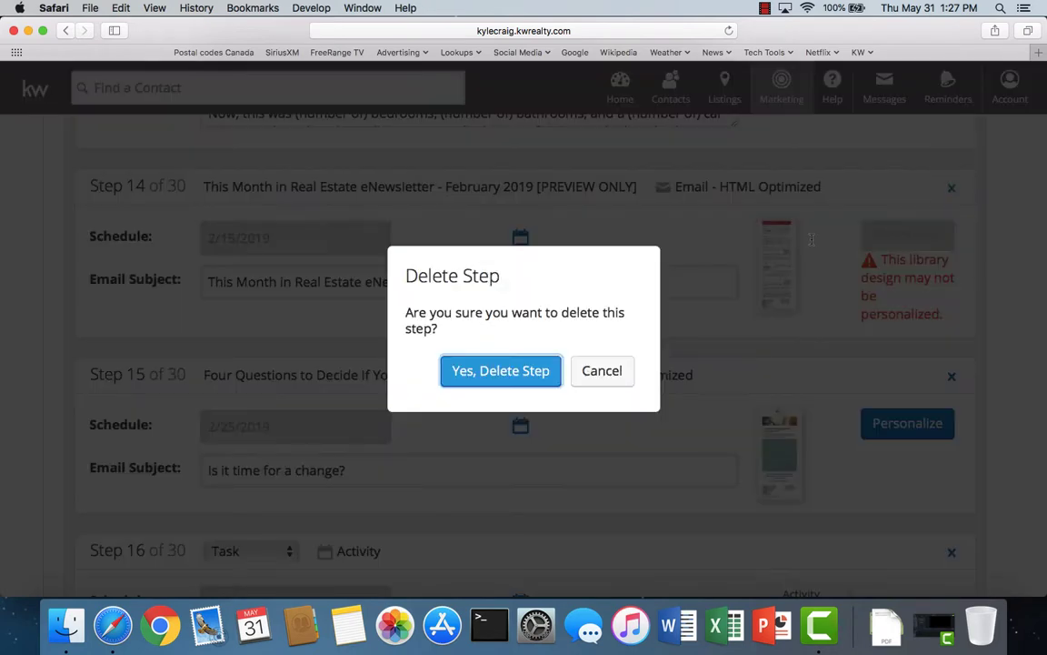
click(490, 374)
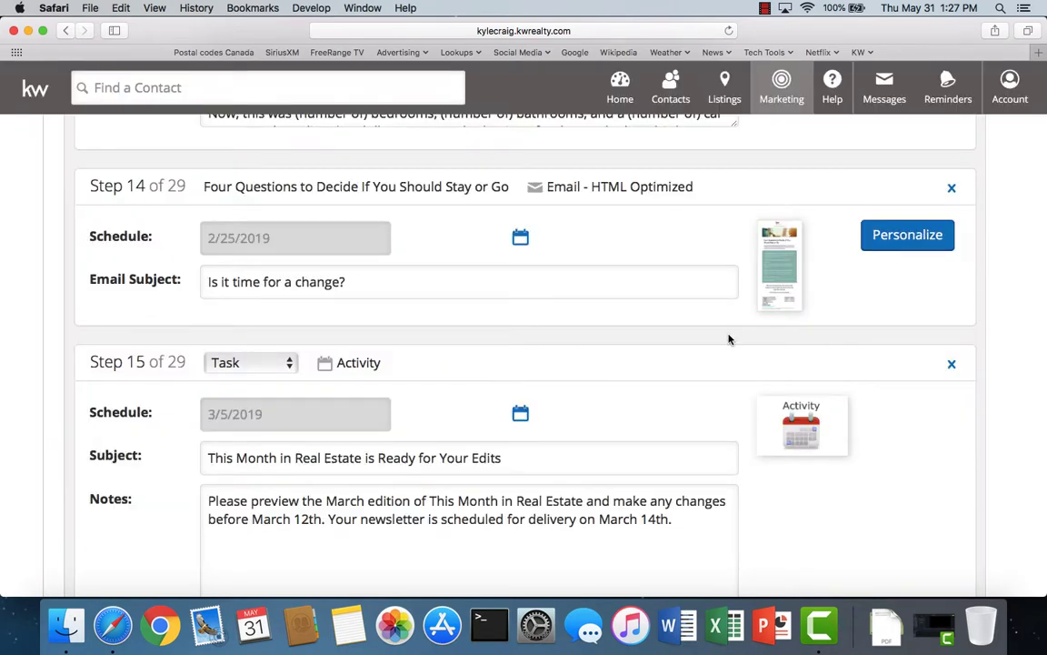
scroll(736, 381, down, 2)
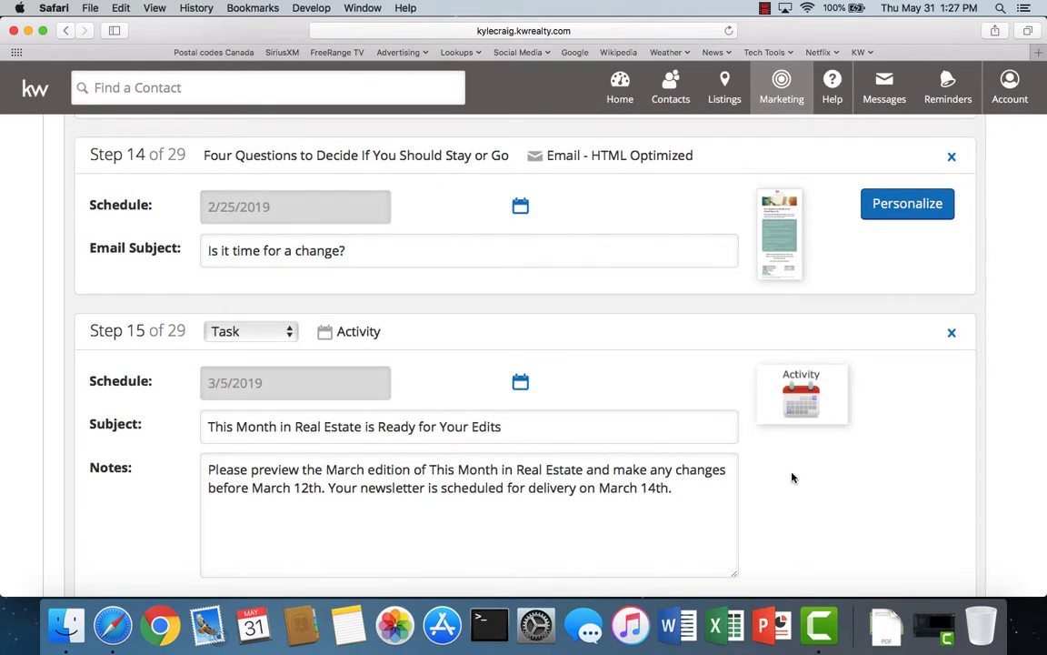
scroll(792, 477, down, 2)
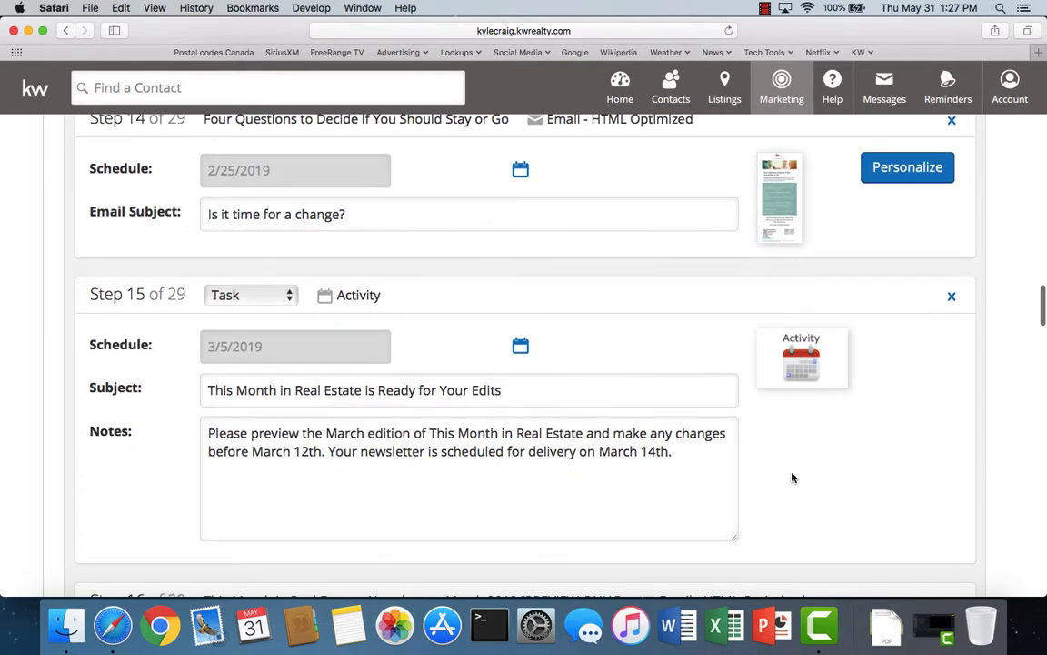
click(952, 300)
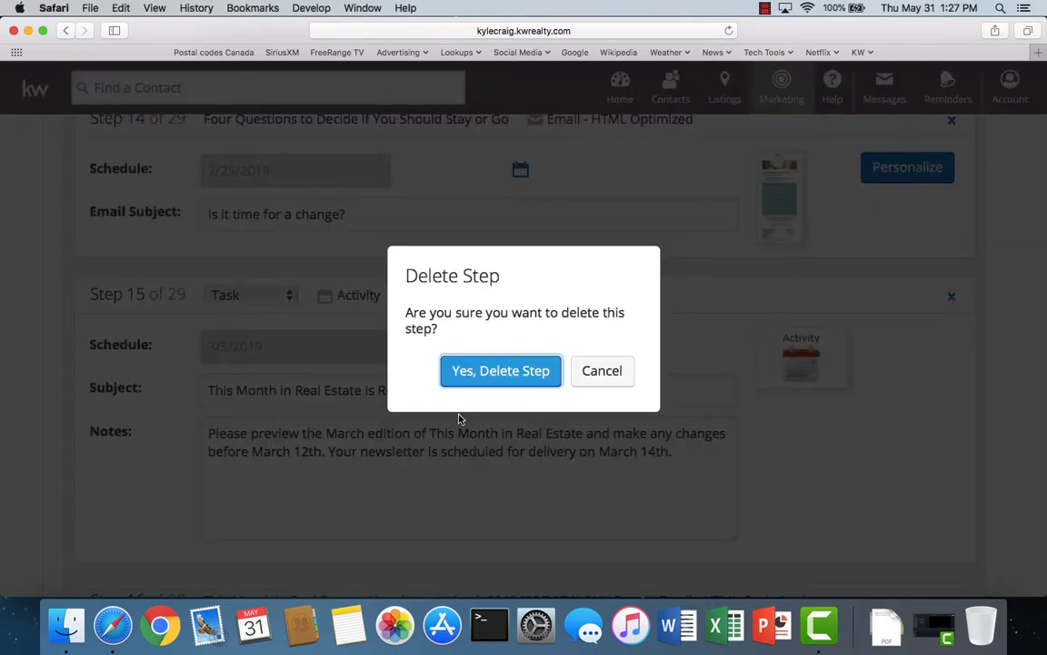
click(494, 371)
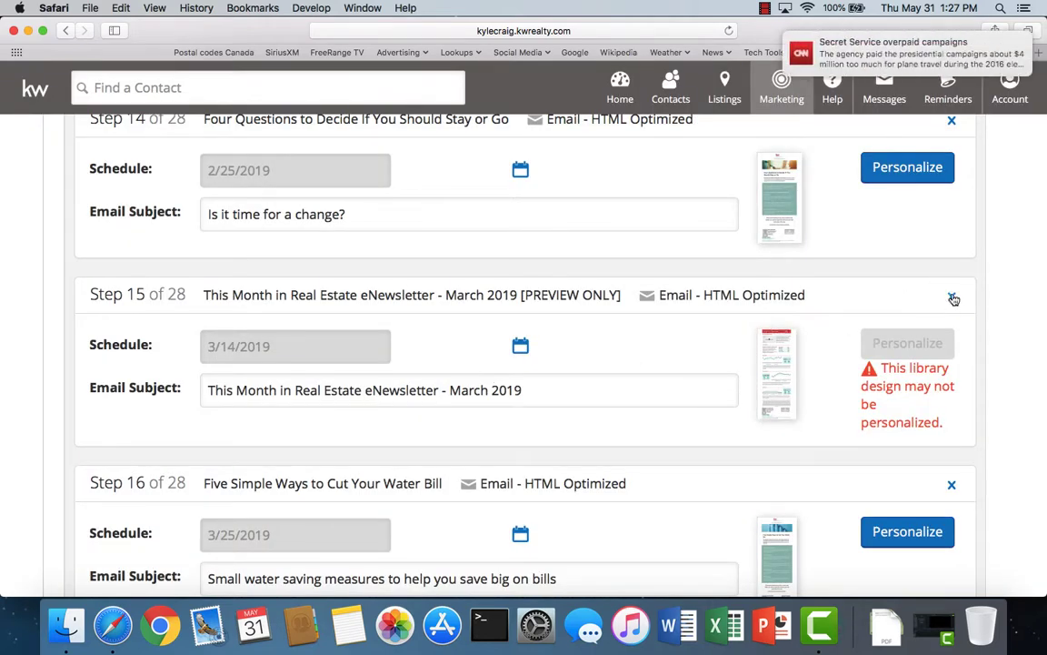
click(951, 300)
click(528, 374)
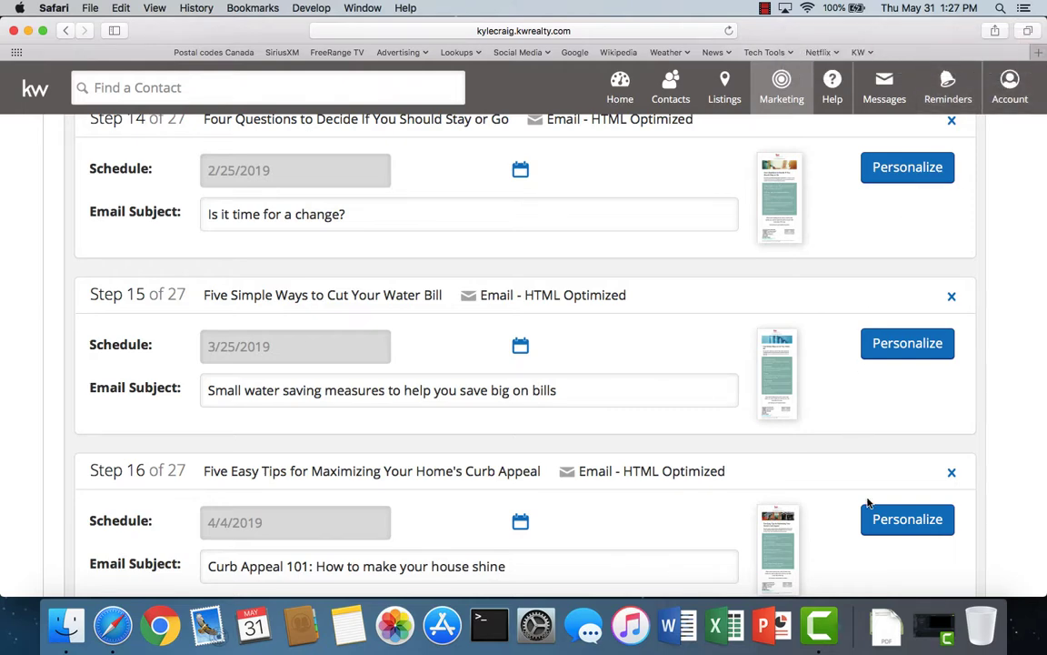
- Delete the April, May and June edit-reminder tasks and newsletter steps
scroll(865, 502, down, 4)
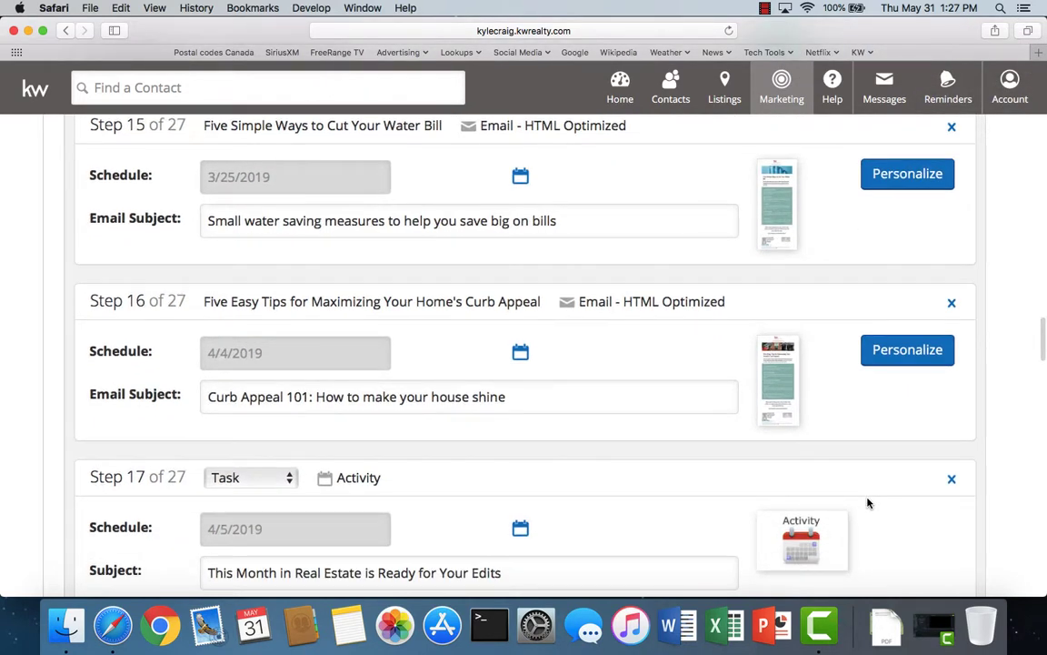
scroll(869, 498, down, 1)
scroll(871, 493, down, 5)
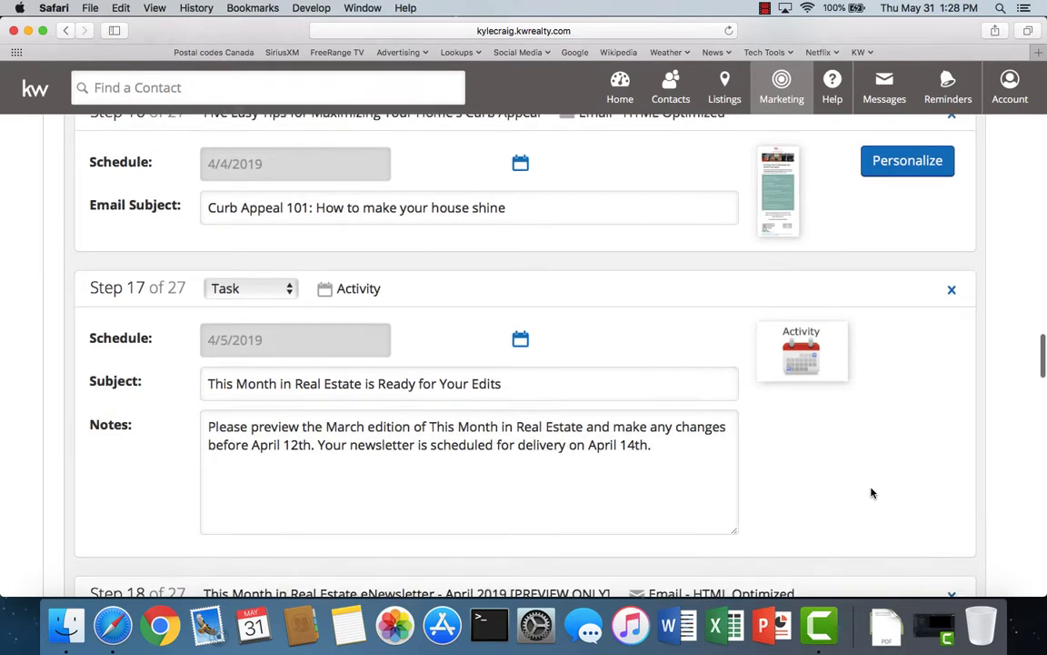
click(954, 241)
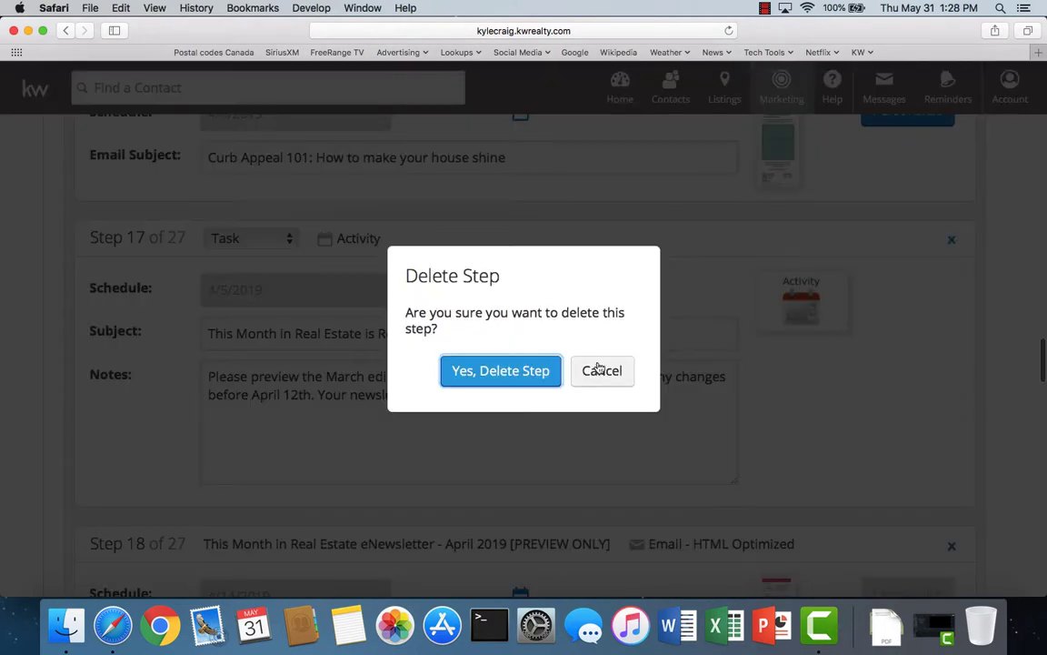
click(542, 369)
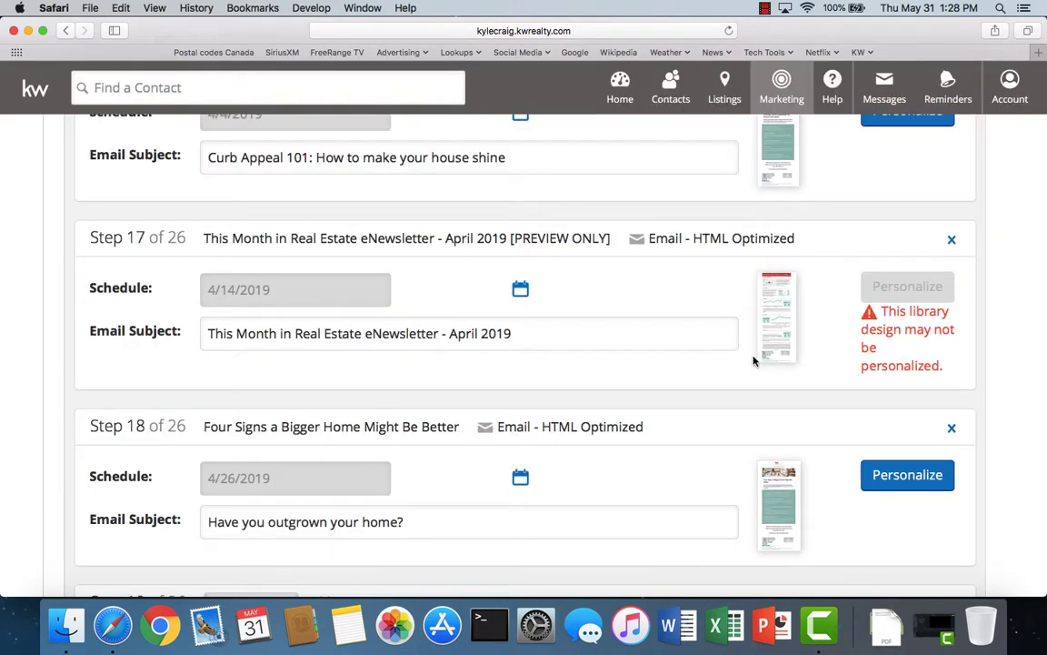
click(951, 240)
click(527, 371)
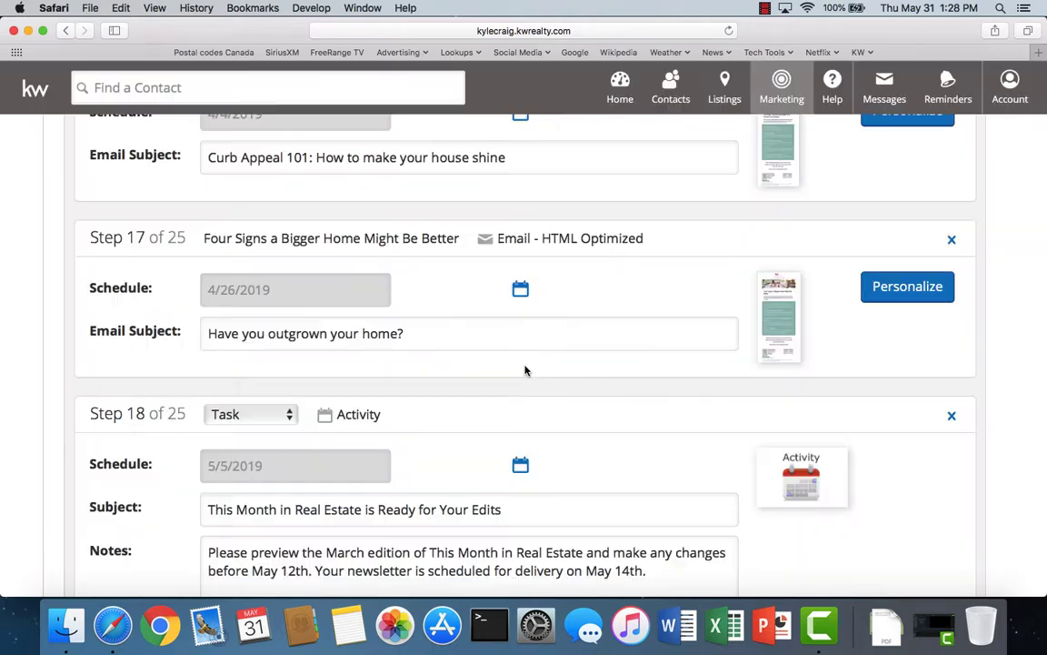
scroll(787, 351, down, 5)
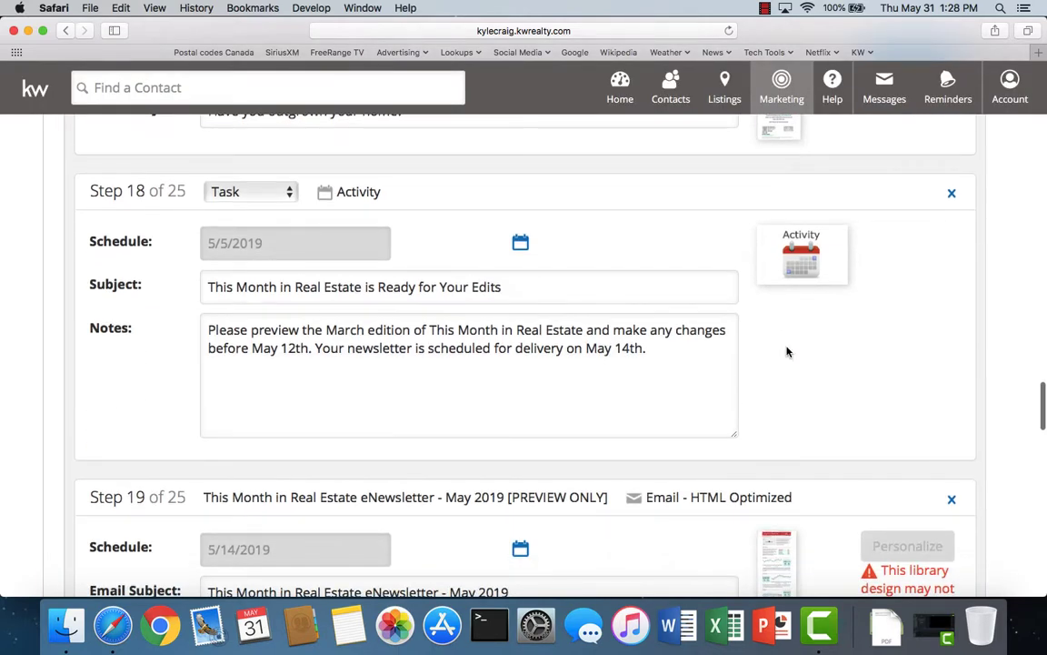
click(952, 197)
click(529, 378)
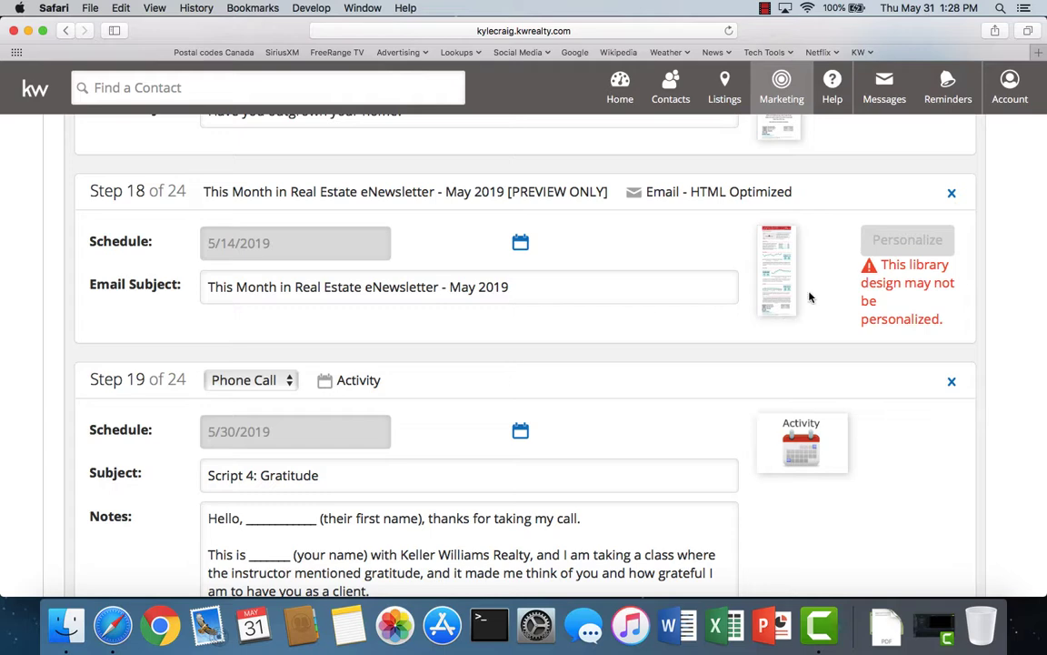
click(952, 196)
click(518, 370)
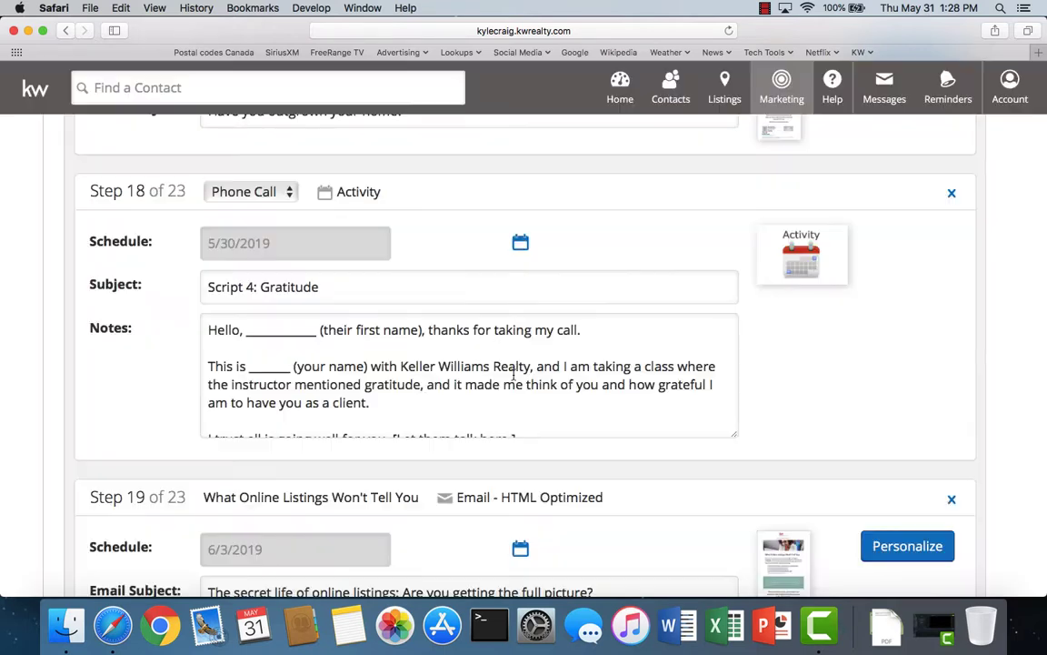
scroll(708, 397, down, 2)
scroll(803, 421, down, 10)
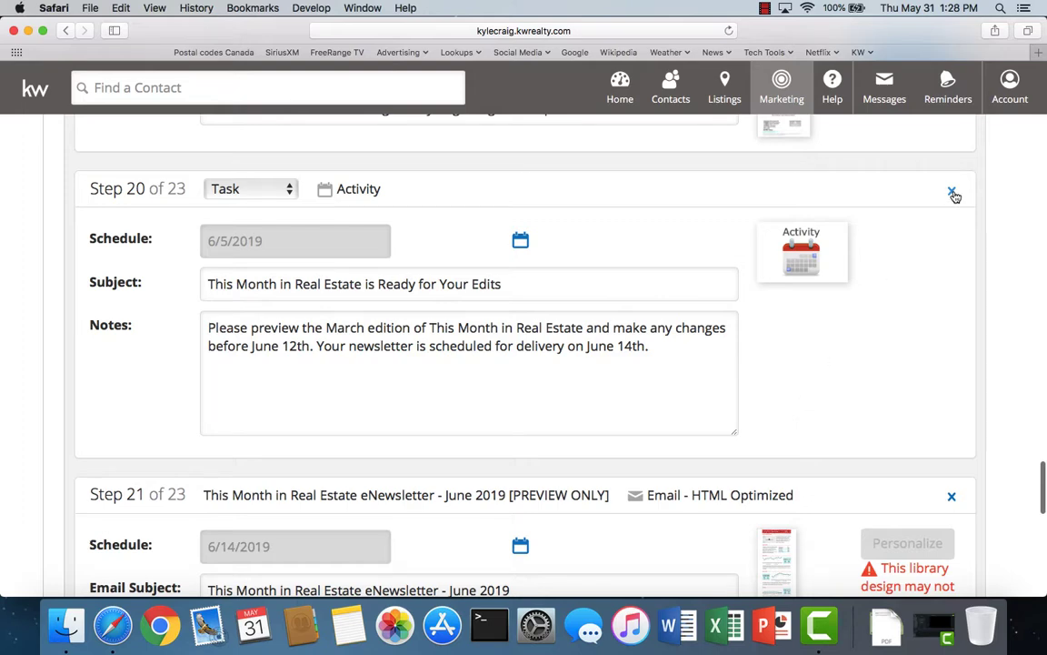
click(952, 191)
click(504, 370)
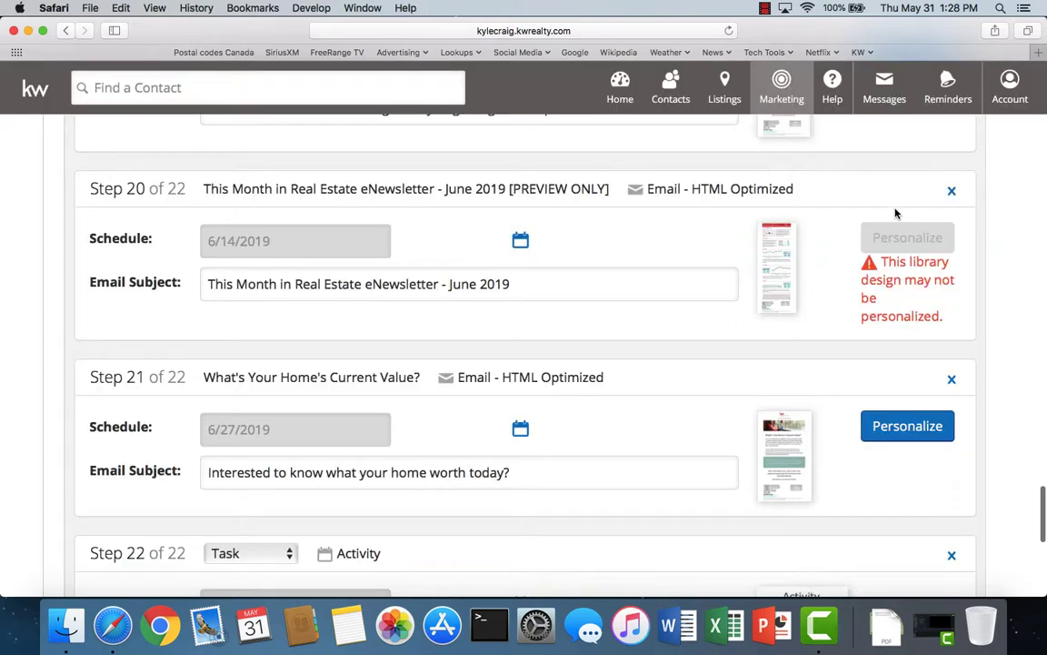
click(951, 194)
click(516, 374)
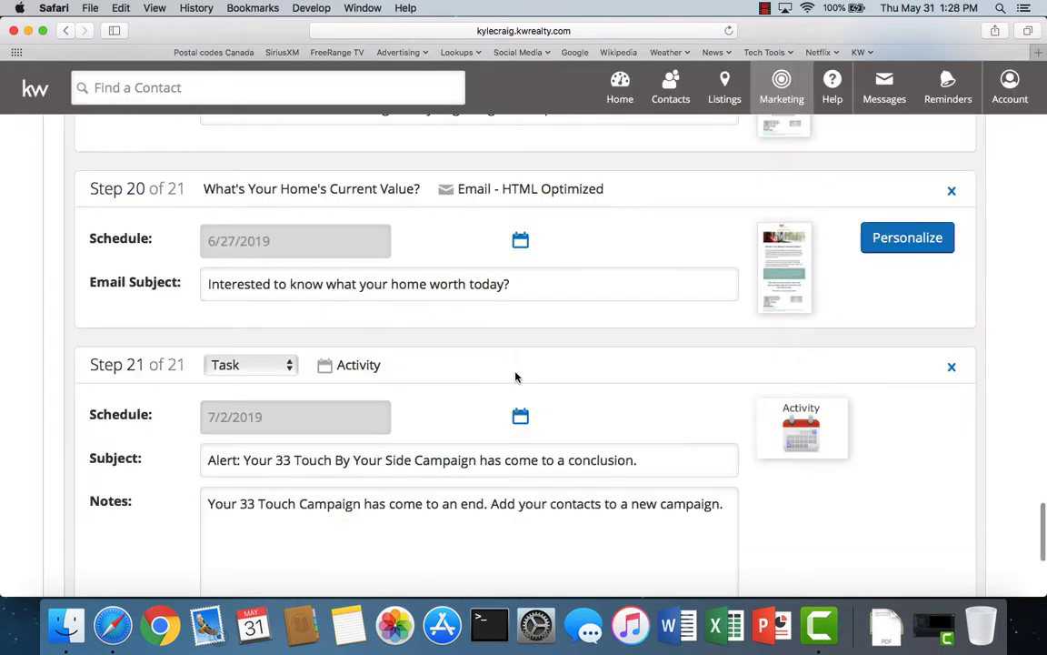
scroll(836, 382, down, 4)
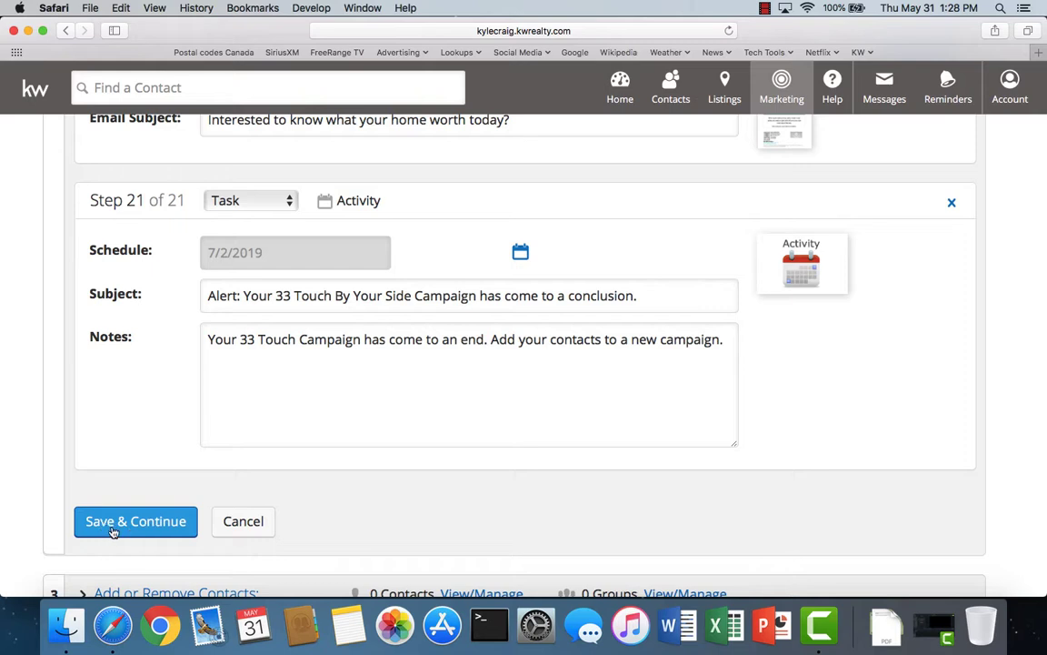
- Click Save & Continue to store the 21-step campaign
click(151, 527)
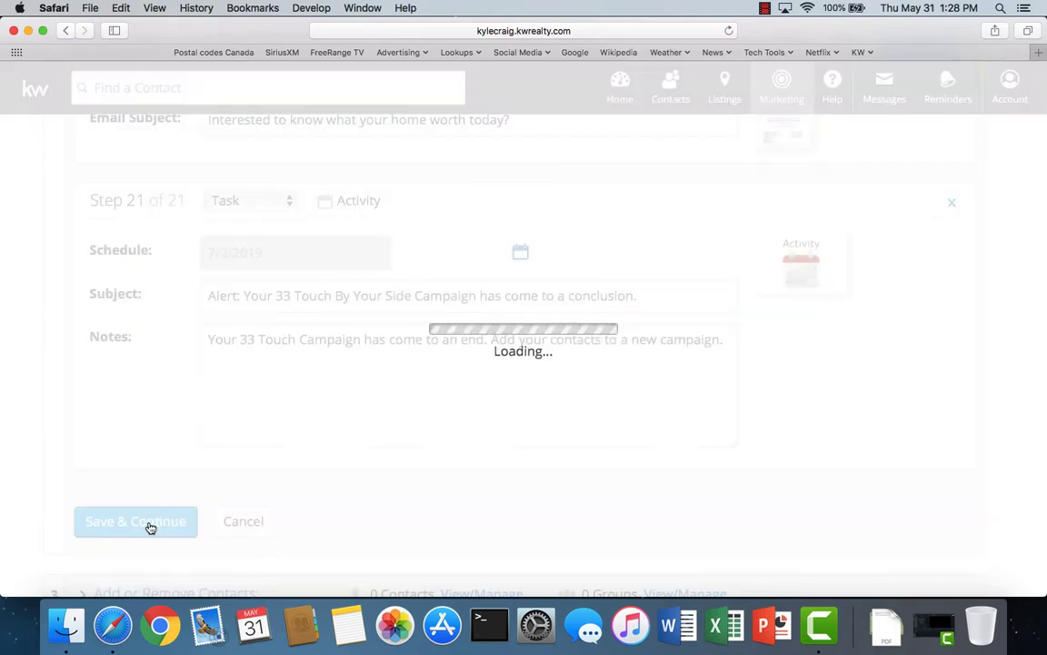
click(764, 8)
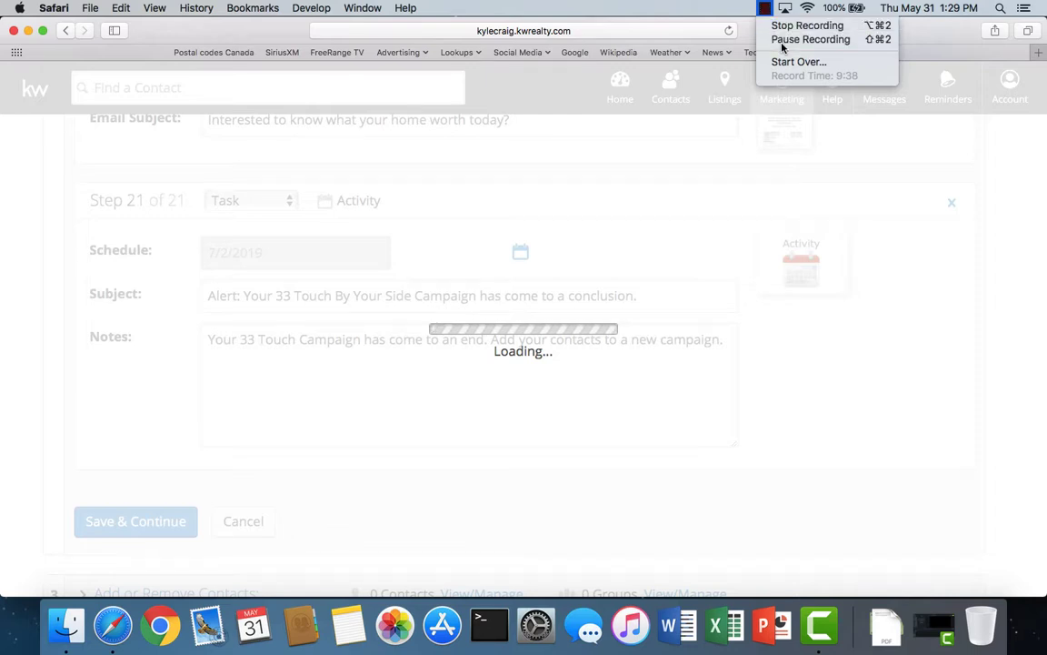
- Review the reloaded step list to confirm 16 email and 5 activity steps
click(778, 40)
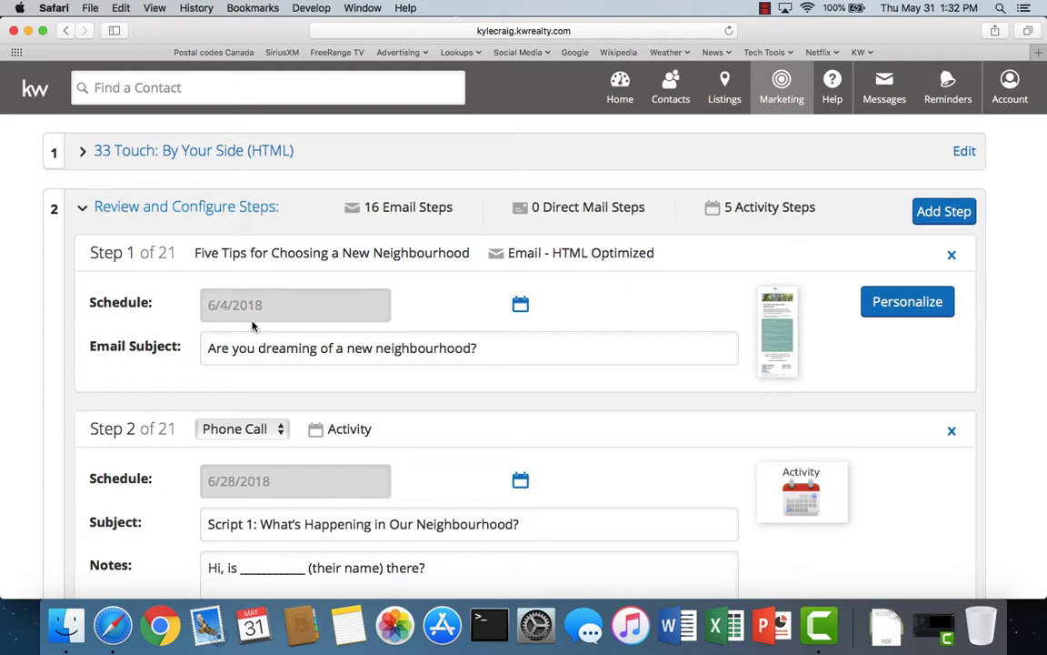
scroll(521, 459, down, 1)
scroll(522, 460, down, 15)
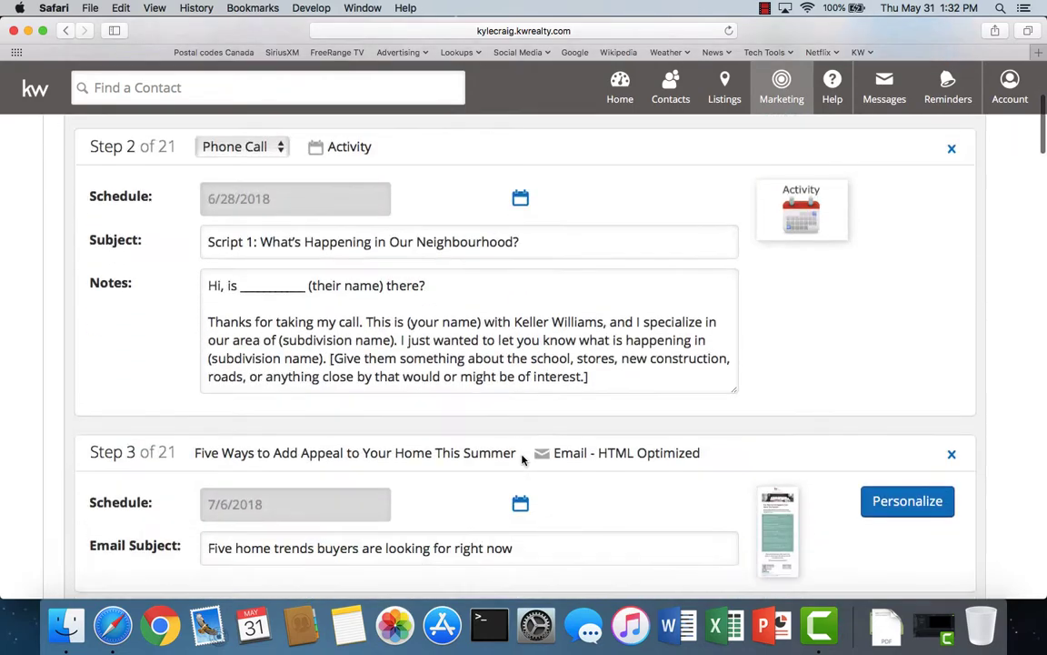
scroll(523, 459, down, 15)
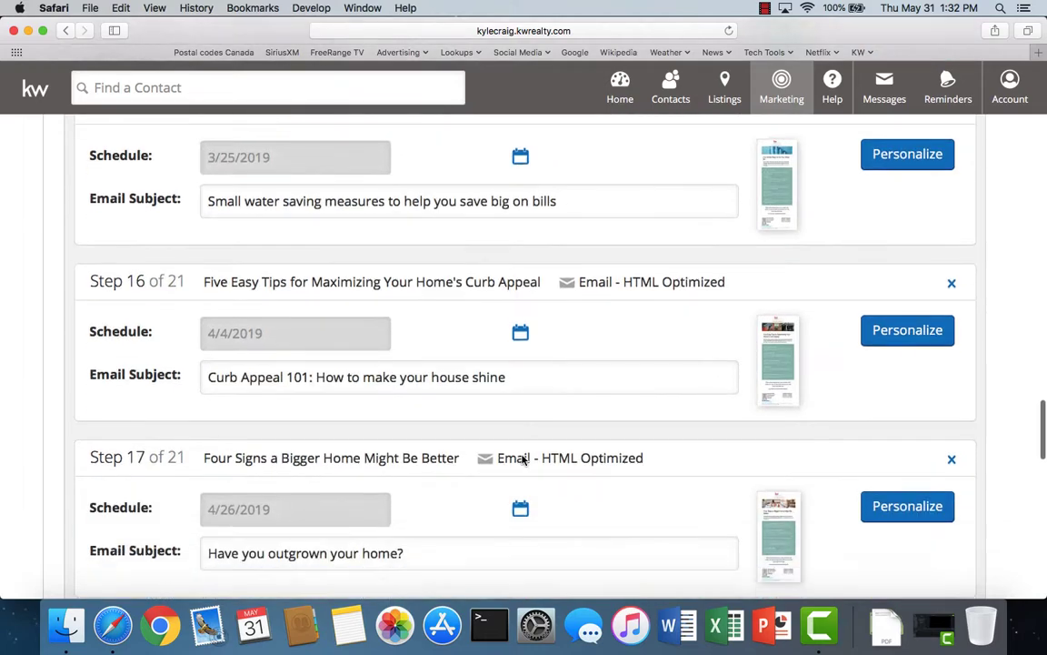
scroll(523, 459, up, 20)
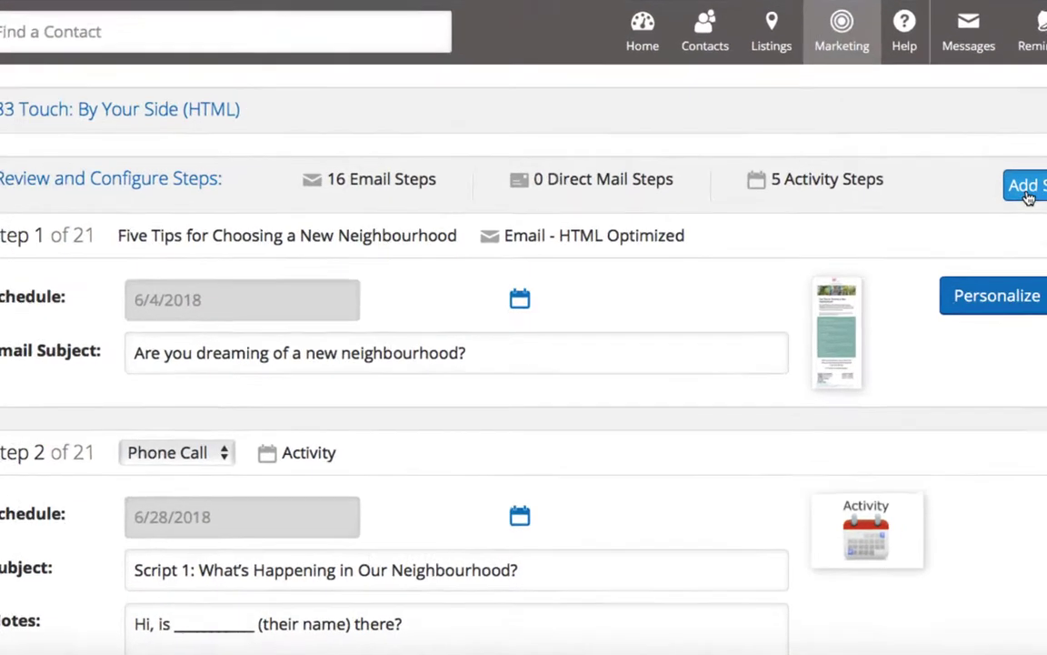
- Add a new campaign step with Email as its step type
click(932, 215)
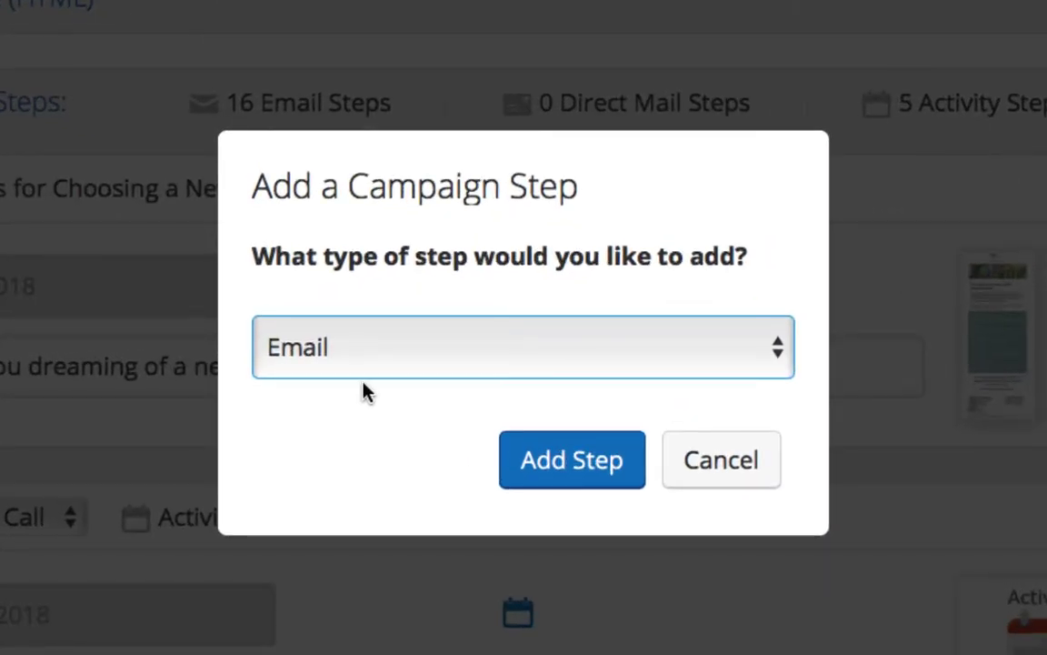
click(368, 363)
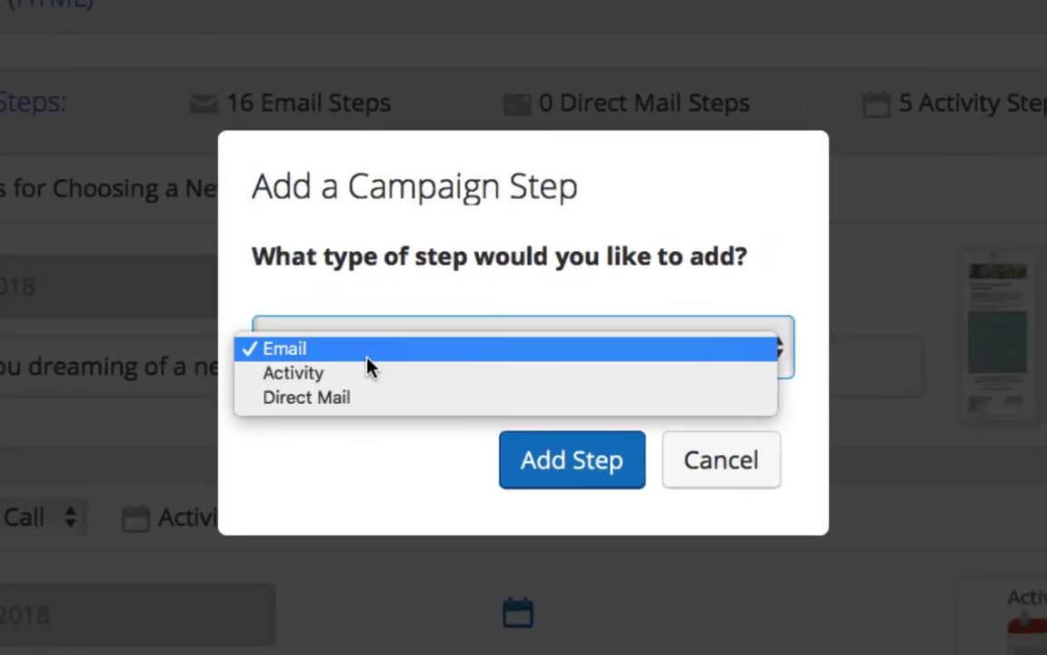
click(302, 349)
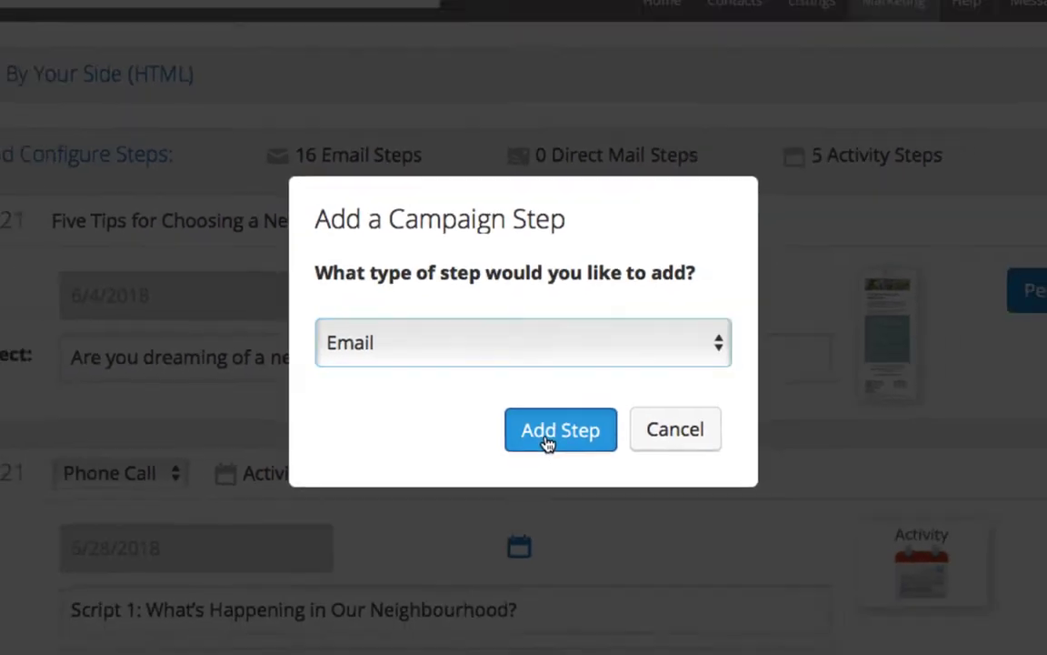
click(556, 473)
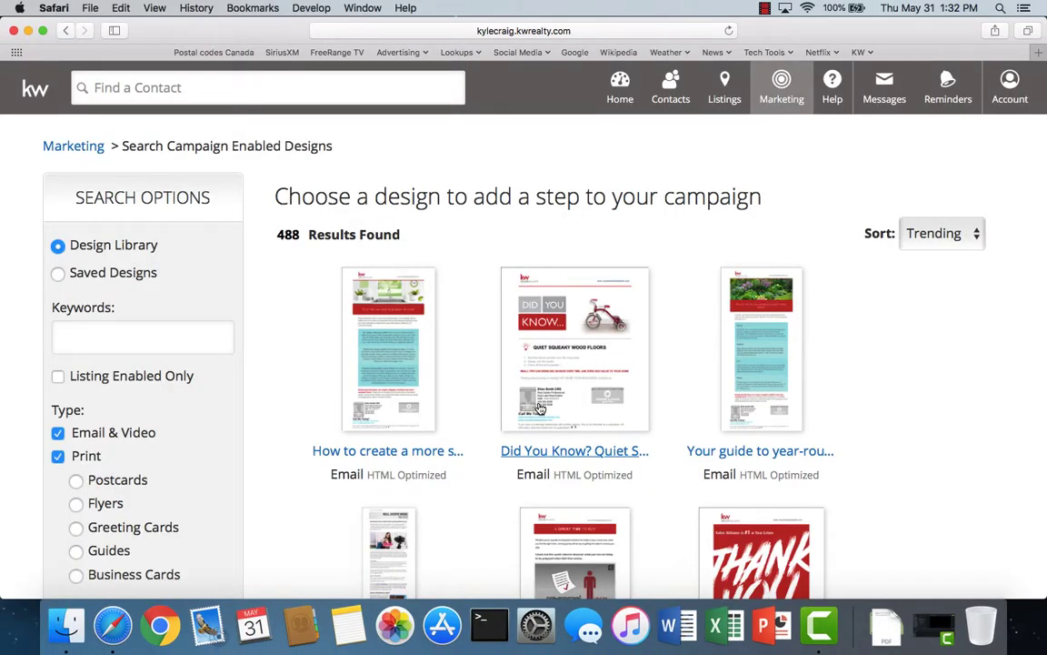
- Exclude Print designs and search the library for the keyword 'did you'
click(57, 457)
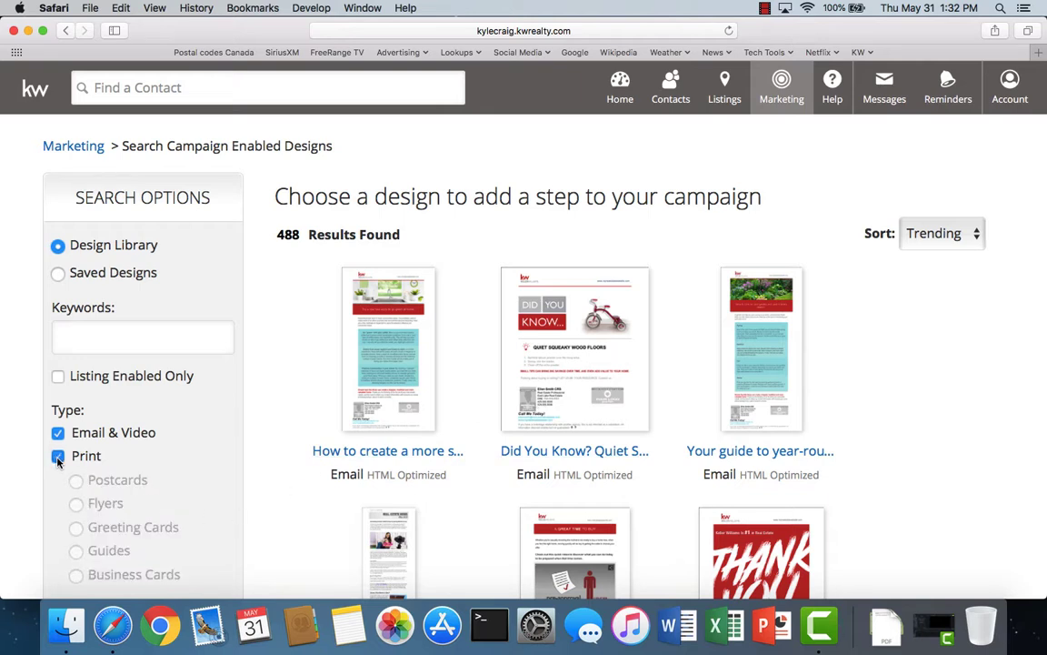
click(75, 341)
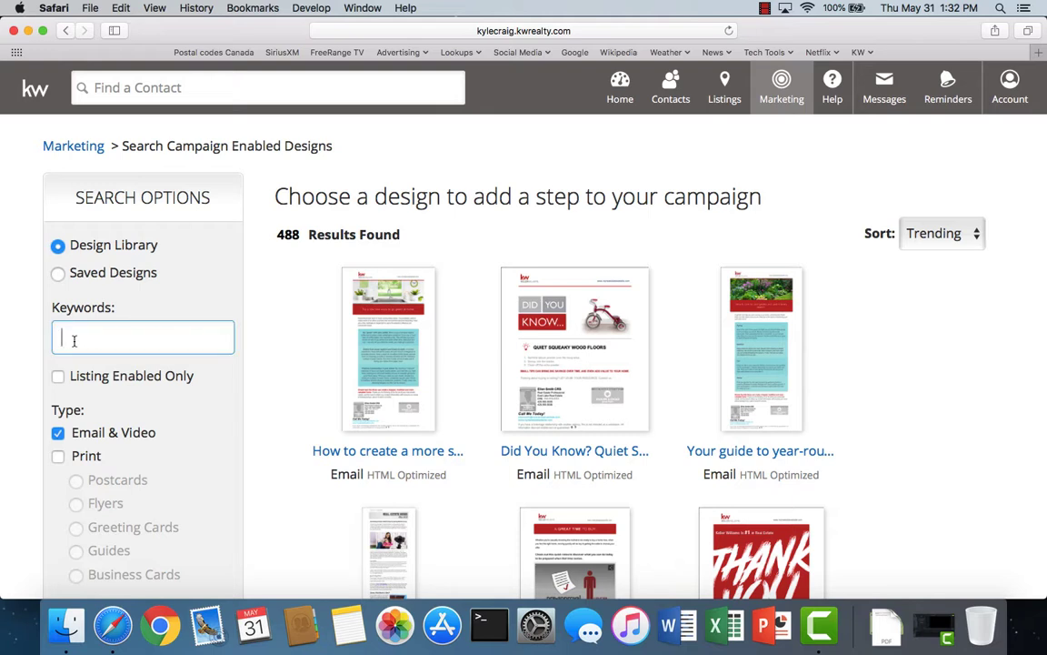
text(did you)
key(Return)
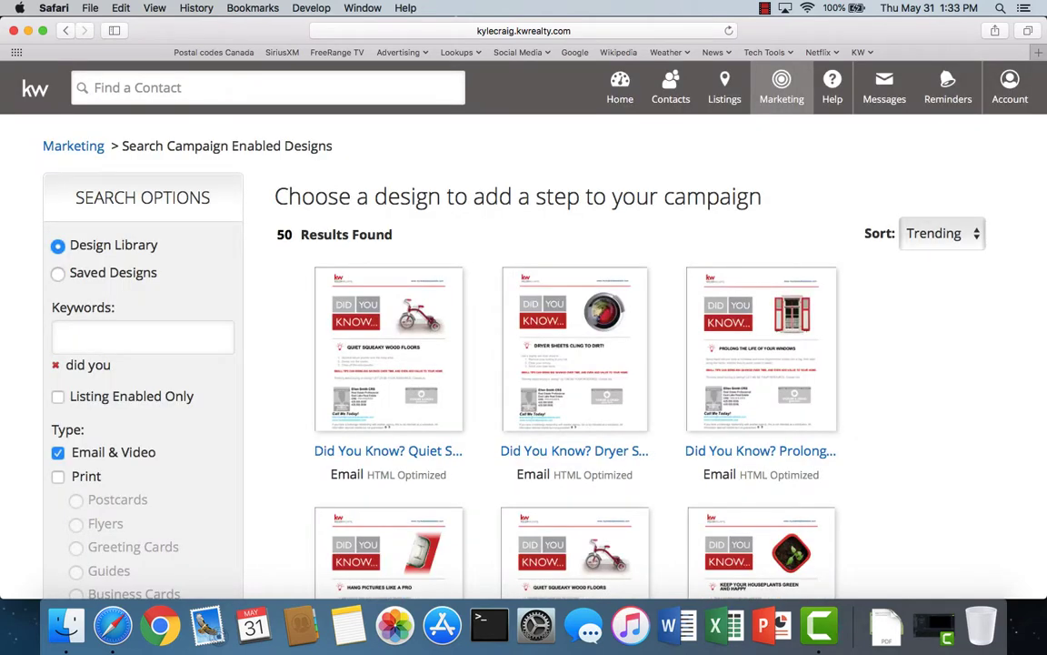
- Sort the Did You Know? results by Title (A-Z) and scroll to the ceiling fans design
click(936, 240)
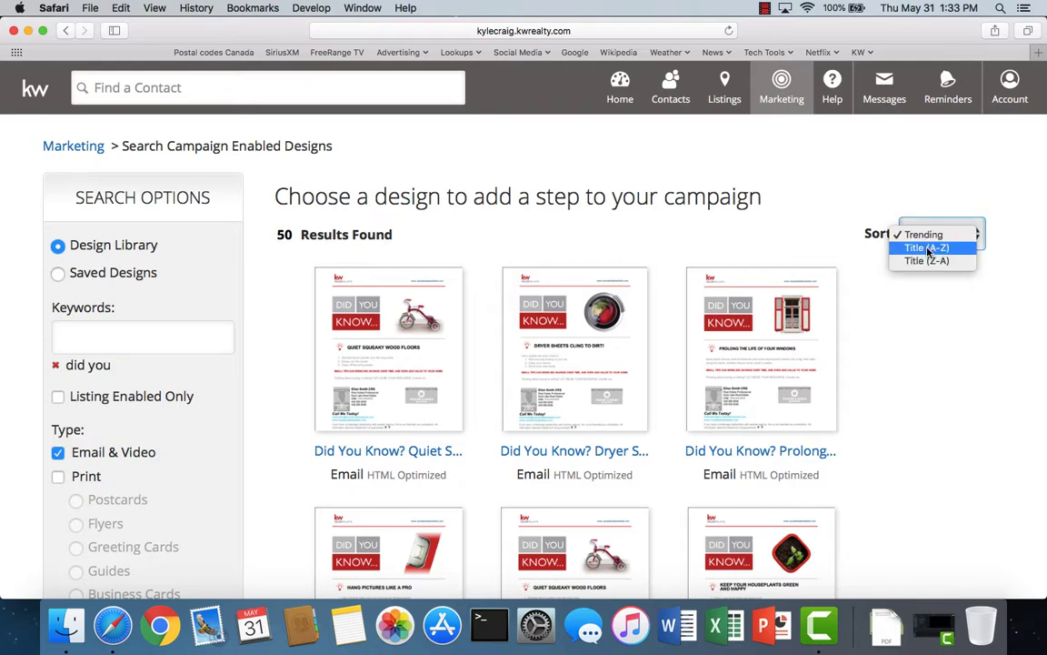
click(928, 248)
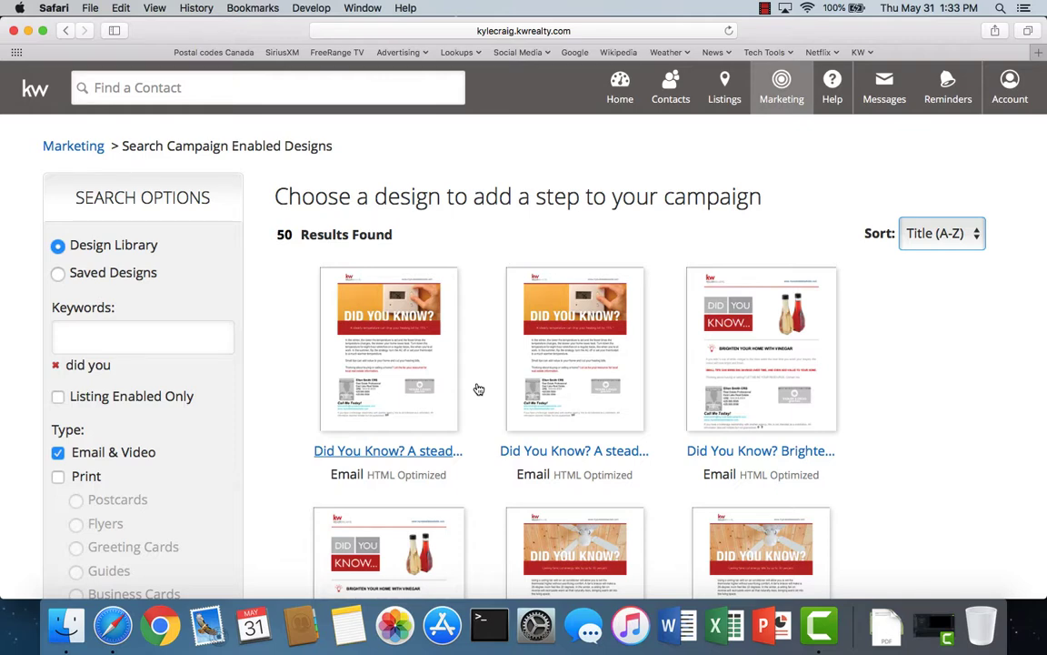
scroll(484, 391, down, 5)
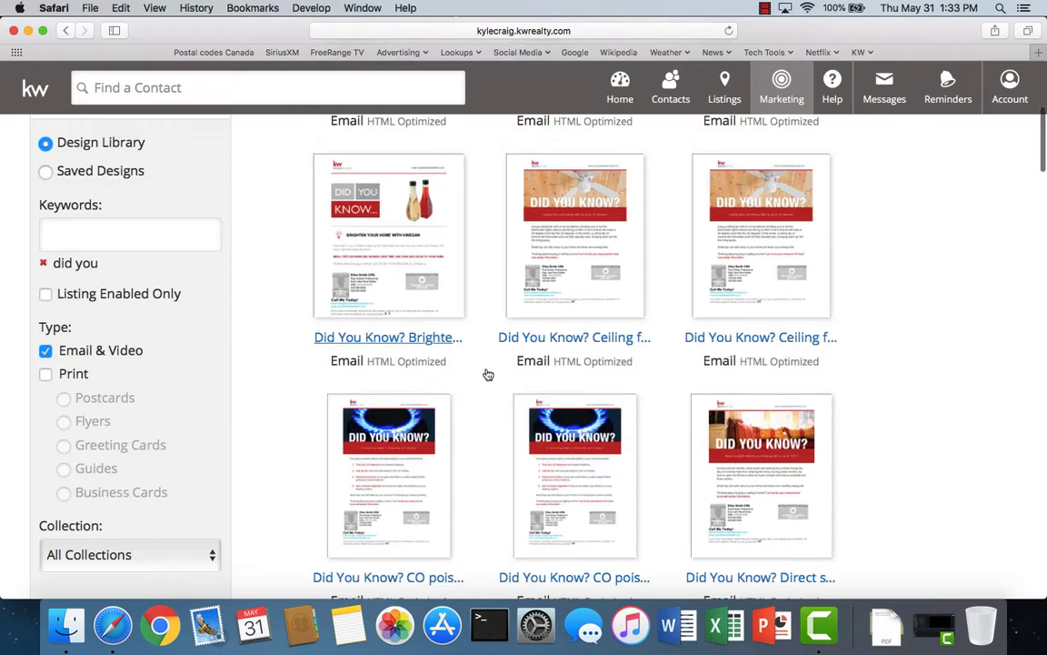
scroll(489, 372, down, 1)
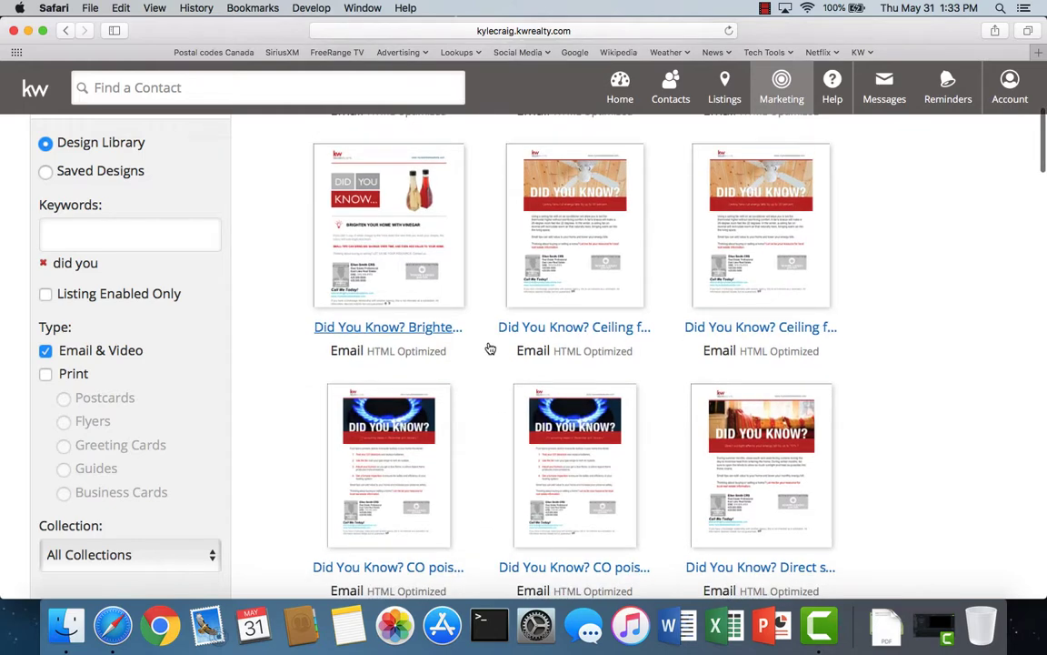
- Open the 'Did You Know? Ceiling fans cut energy bills by up to 30 percent.' design and add it to the campaign
click(559, 331)
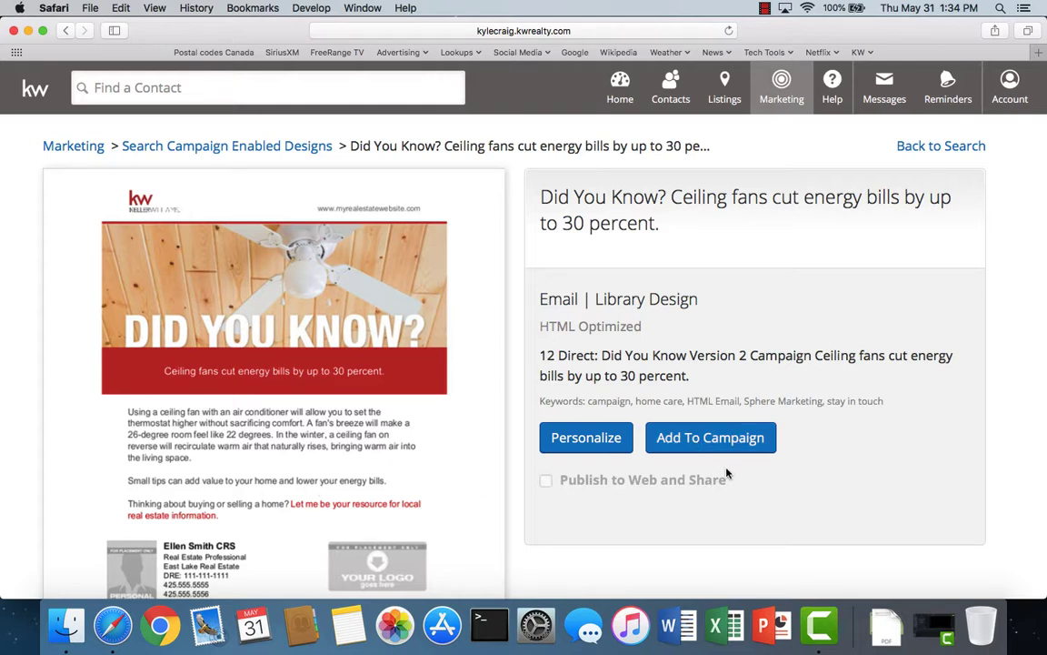
scroll(271, 533, down, 3)
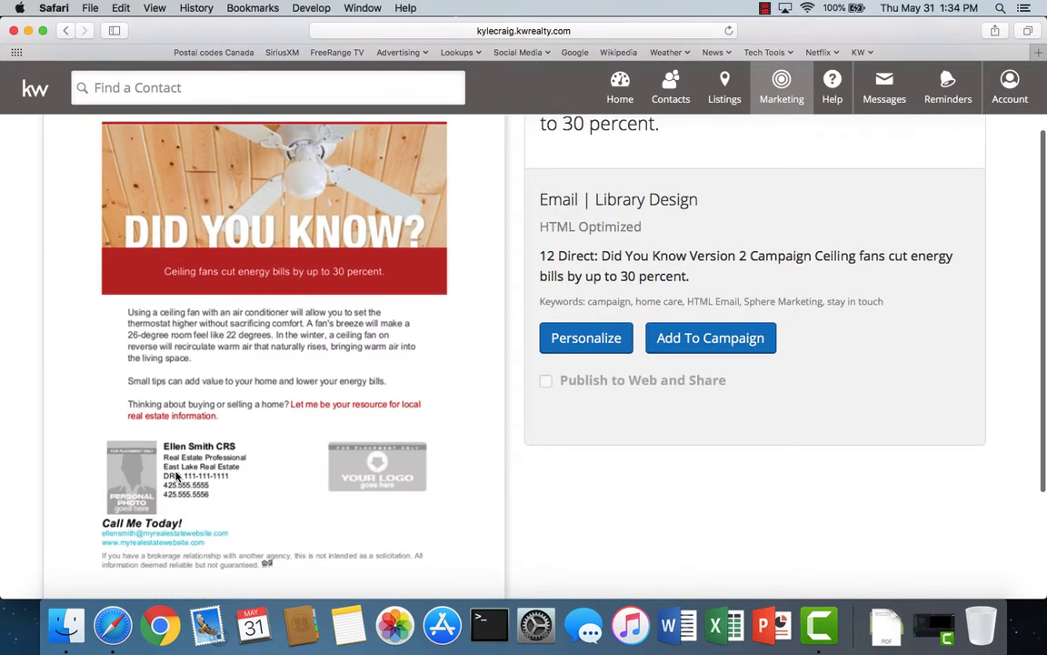
scroll(805, 416, up, 3)
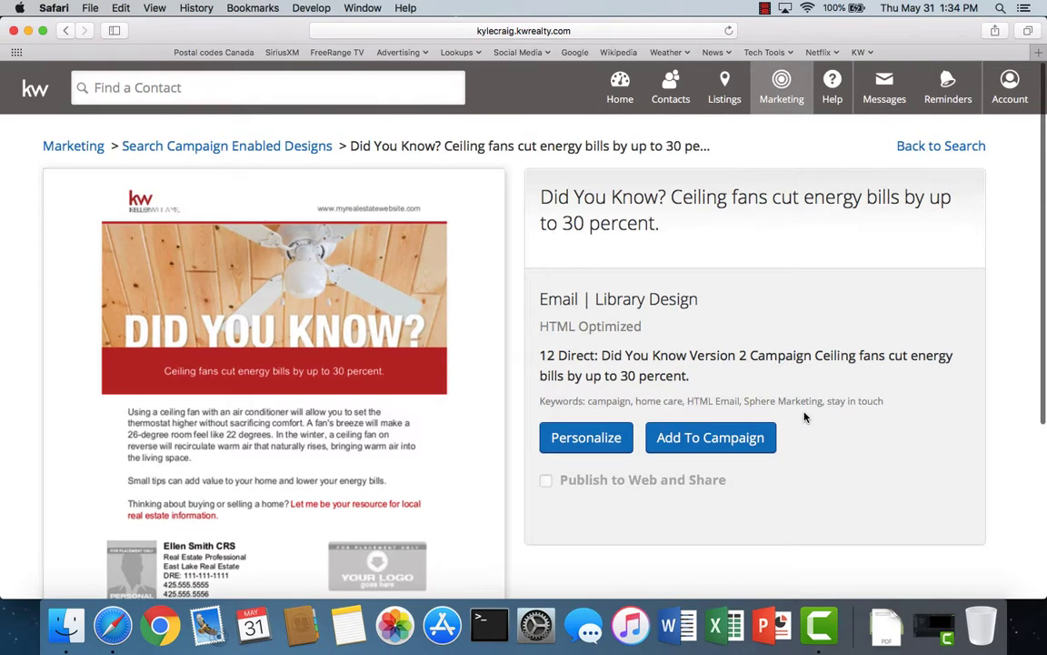
click(689, 440)
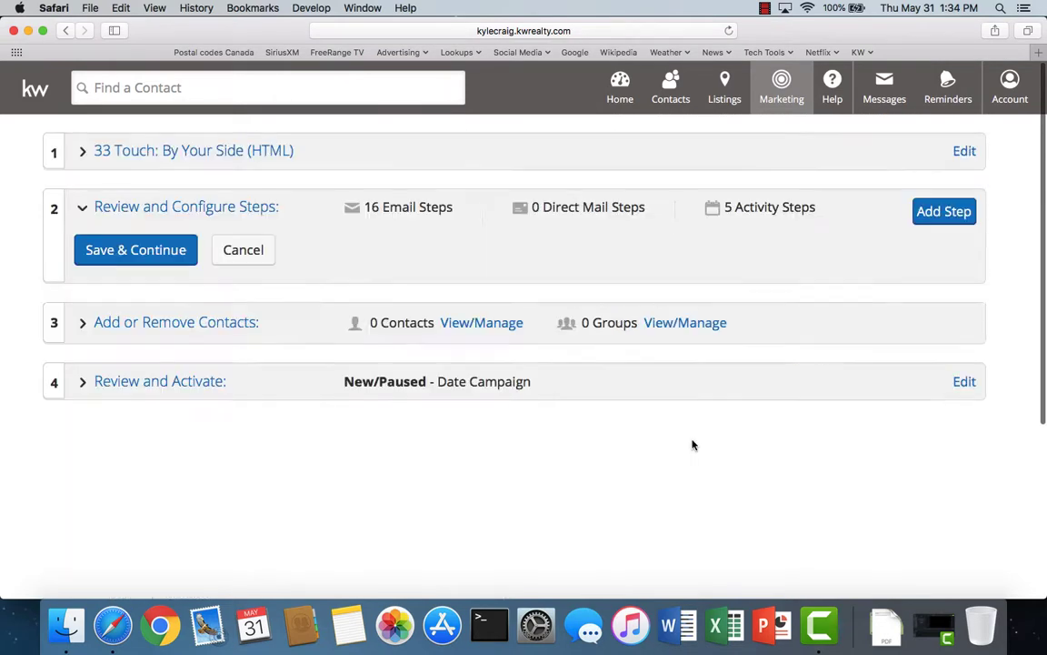
- Schedule the Ceiling fans email step for June 14, 2018
scroll(694, 444, down, 20)
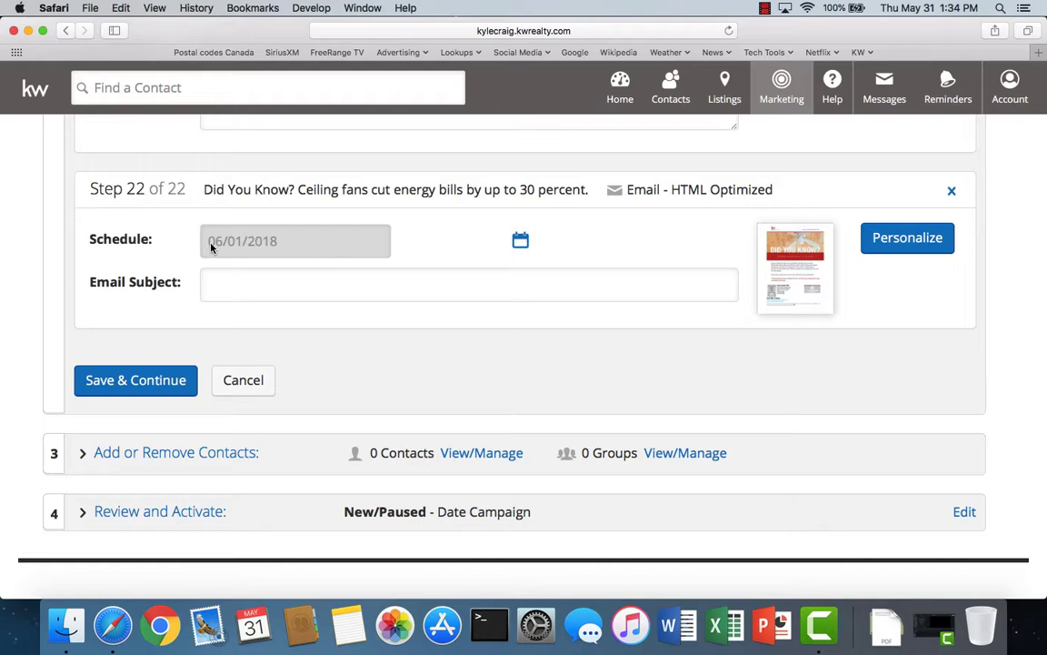
click(521, 242)
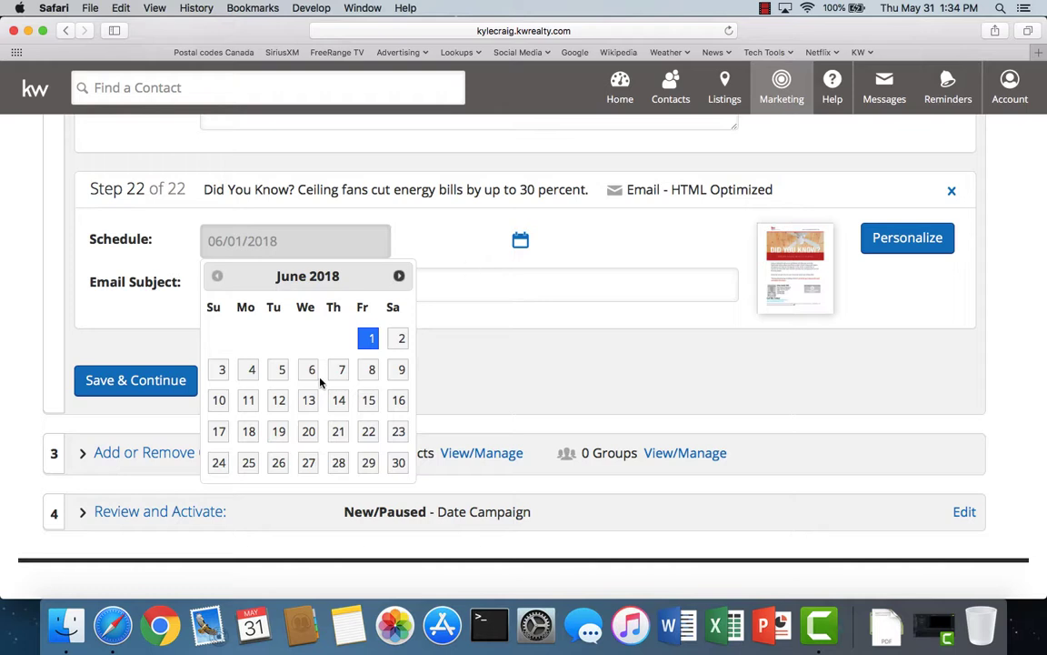
click(338, 400)
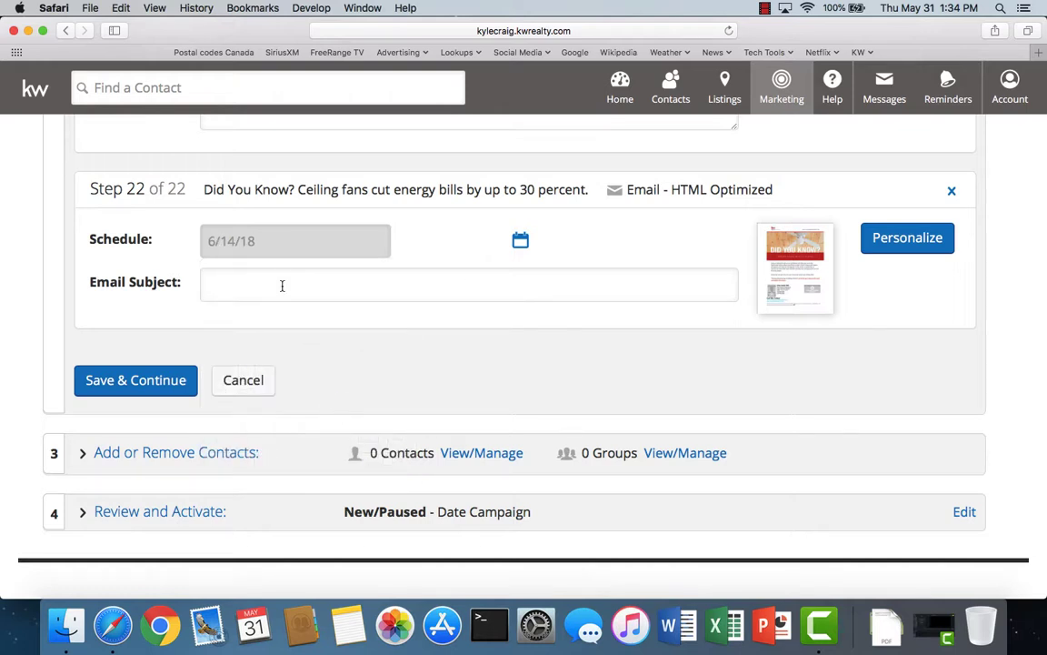
- Copy the step's design title into Email Subject and save the step
click(225, 287)
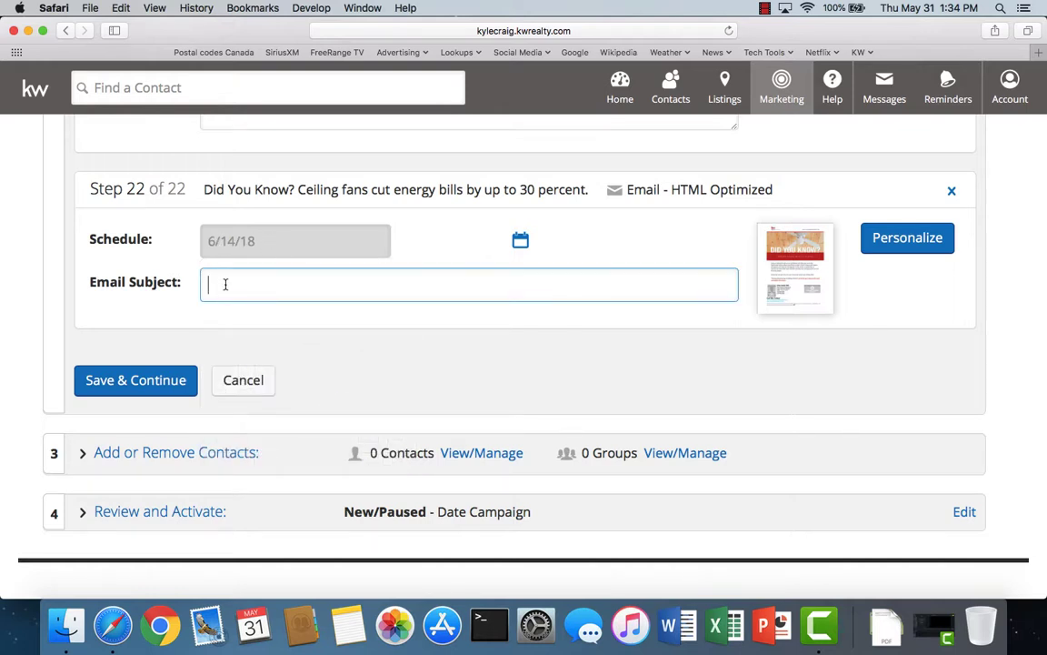
drag(187, 177, 587, 187)
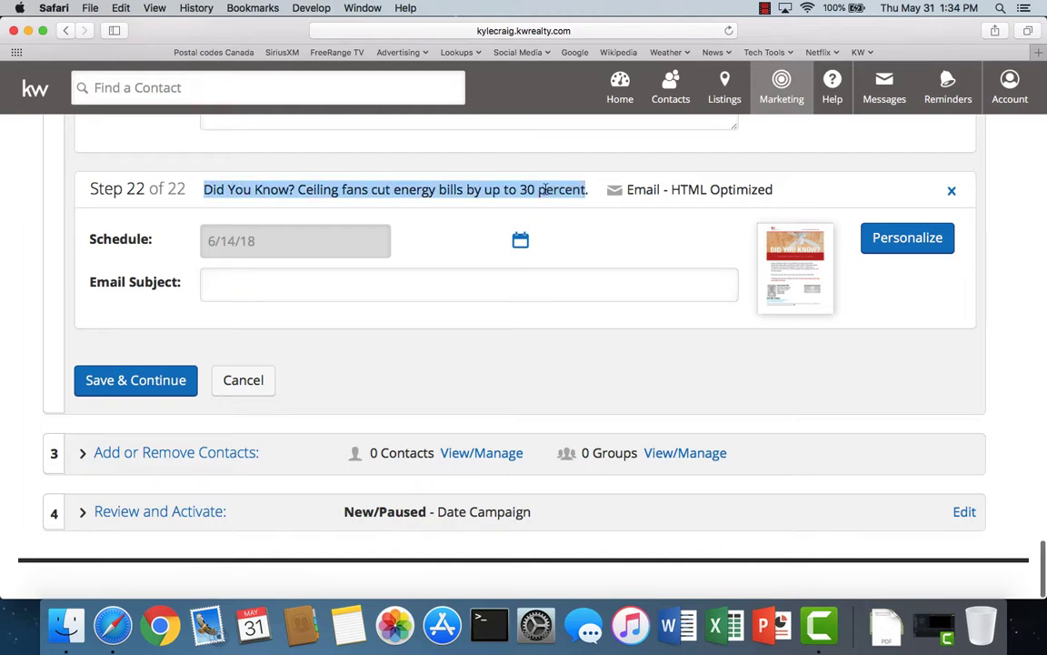
right_click(545, 193)
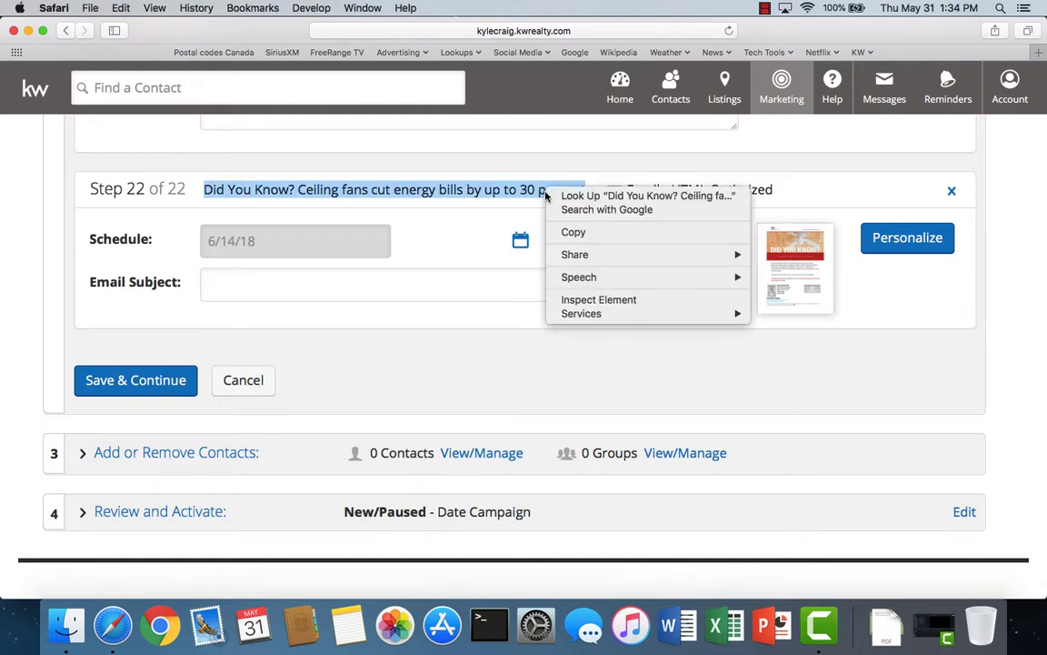
click(570, 234)
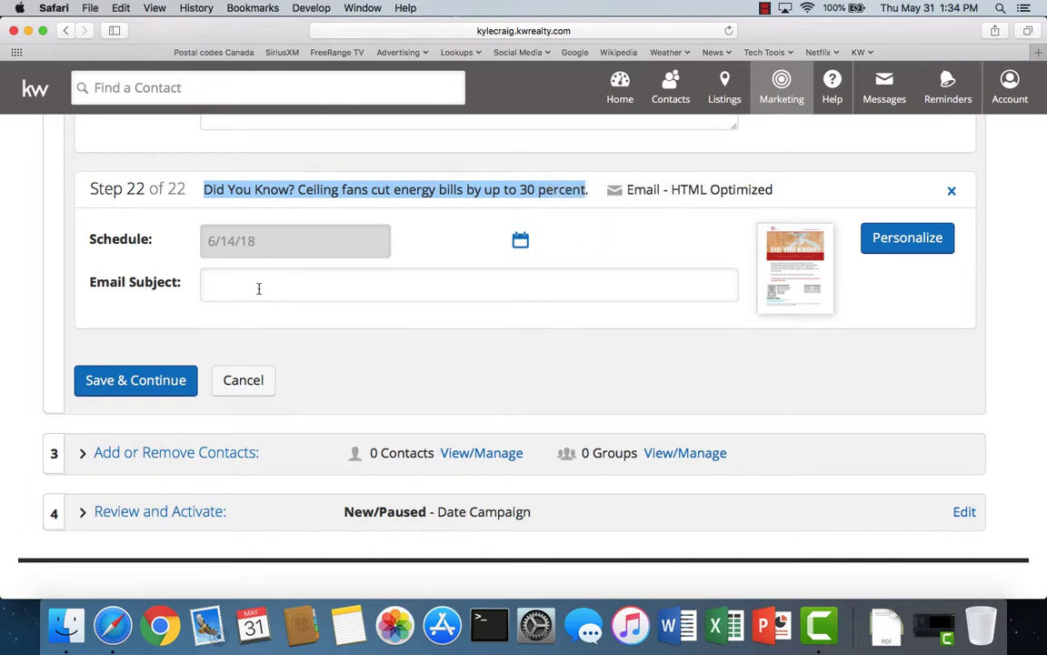
click(259, 288)
right_click(231, 288)
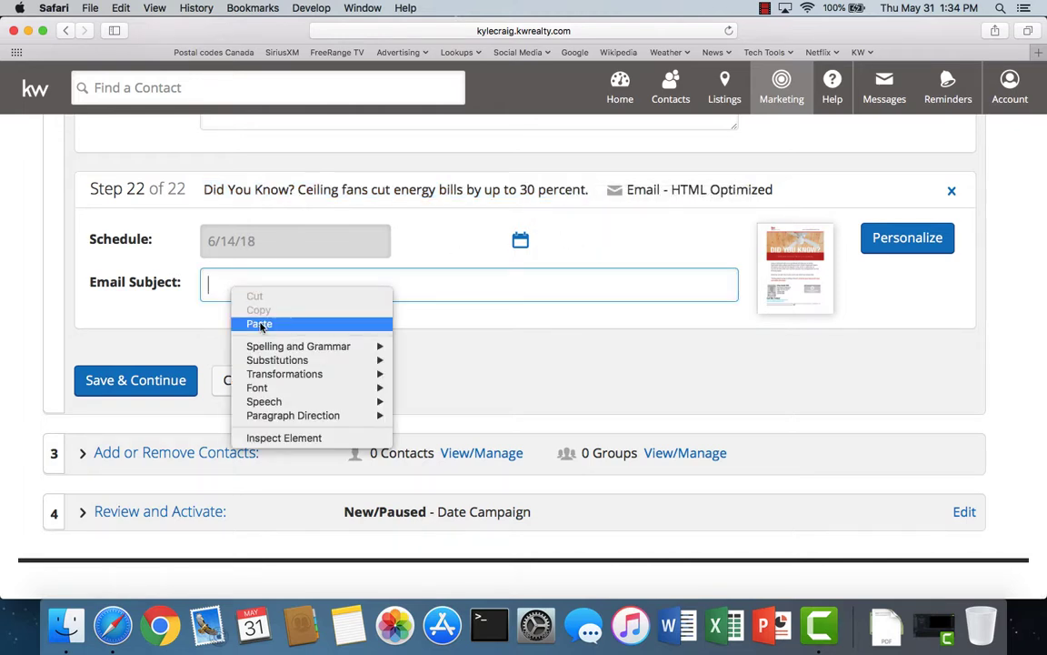
click(260, 324)
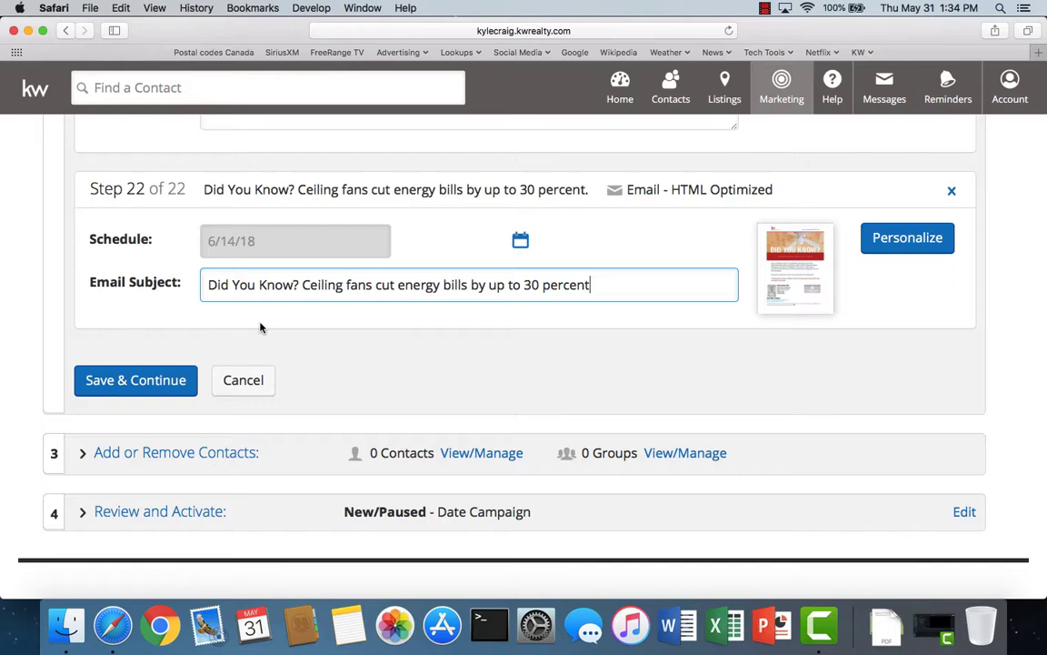
click(140, 383)
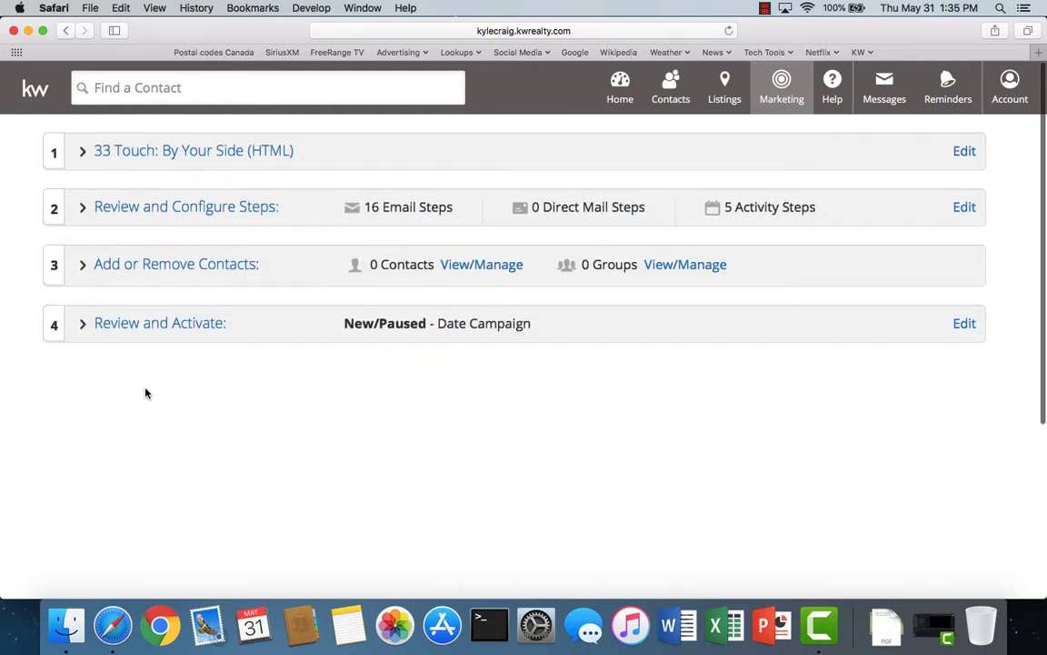
- Reopen Review and Configure Steps past the alert and confirm the Ceiling fans email is Step 2, dated 6/14/18
click(163, 212)
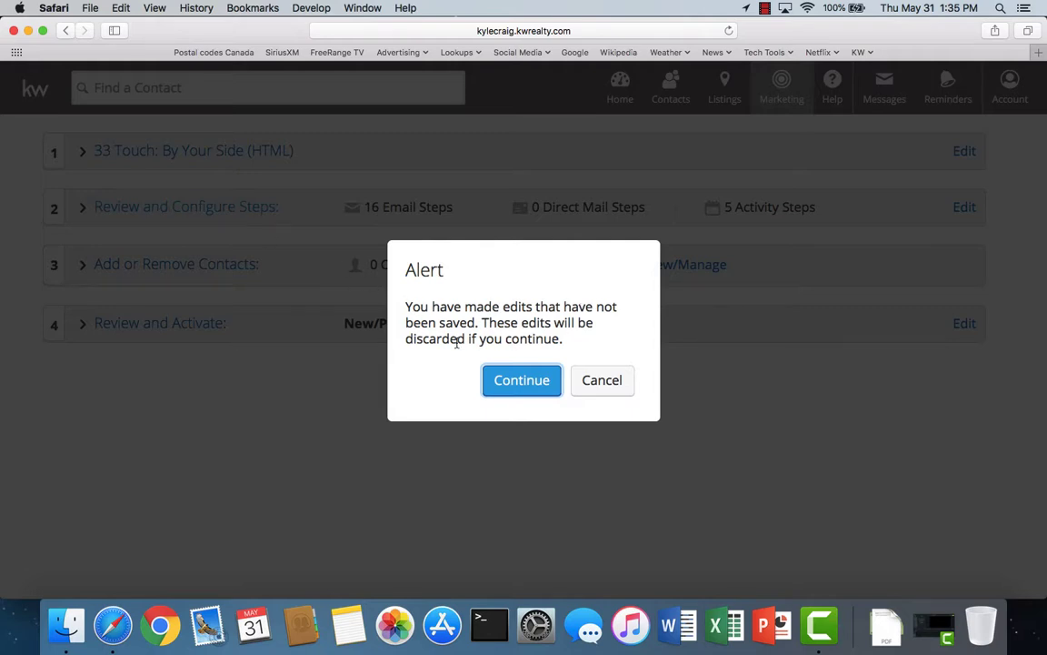
click(514, 386)
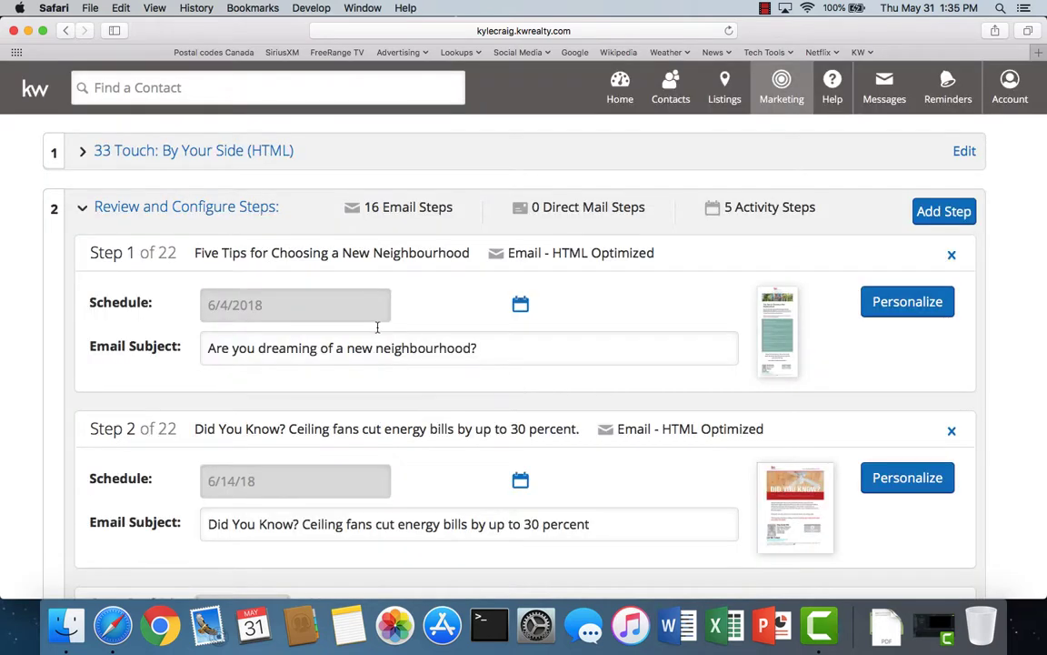
scroll(443, 397, down, 3)
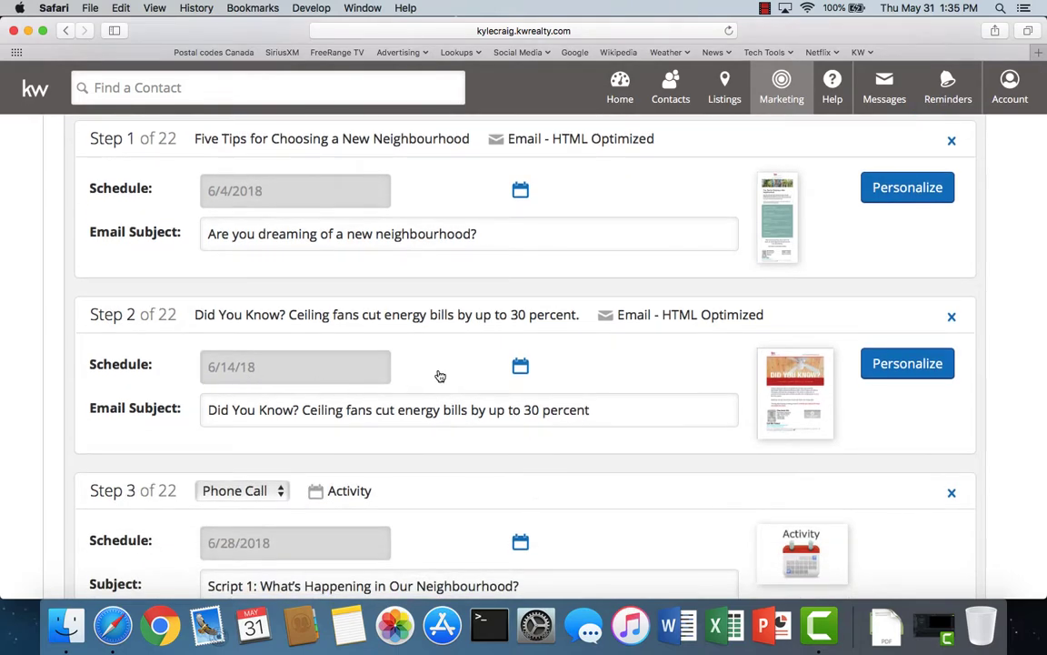
scroll(439, 374, up, 3)
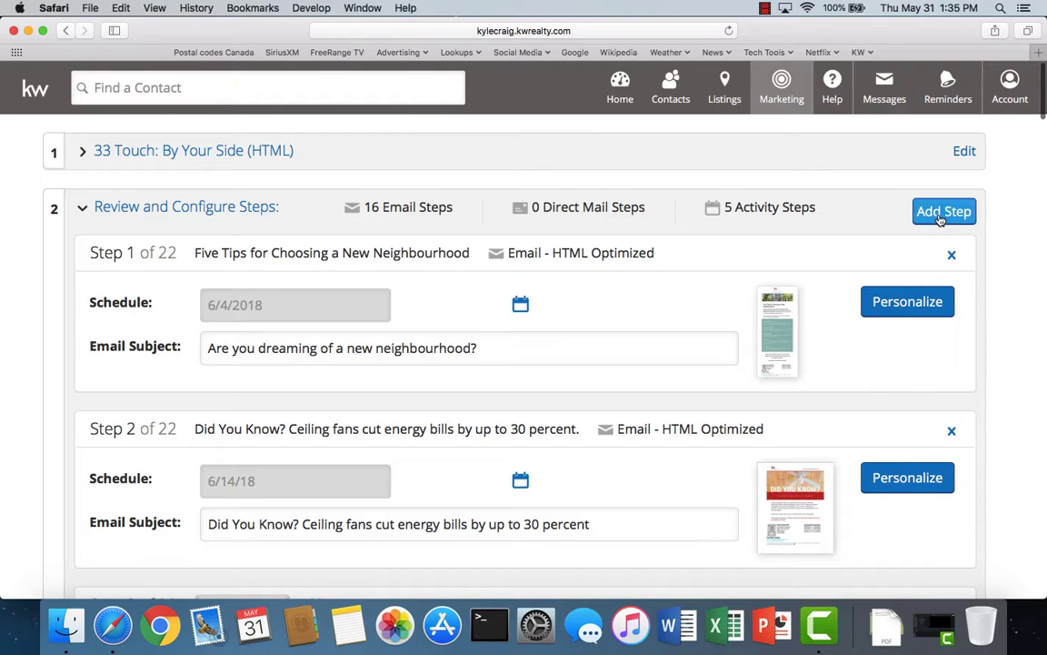
- Start a new email step and filter the designs to email-only 'did you' results, sorted Title A-Z
click(937, 218)
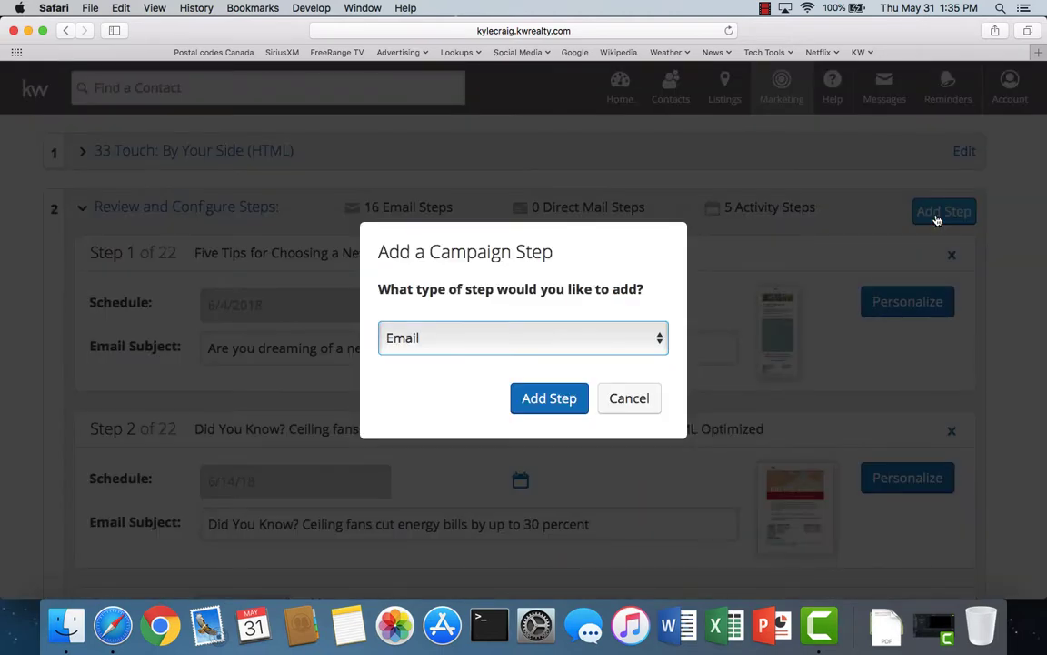
click(540, 400)
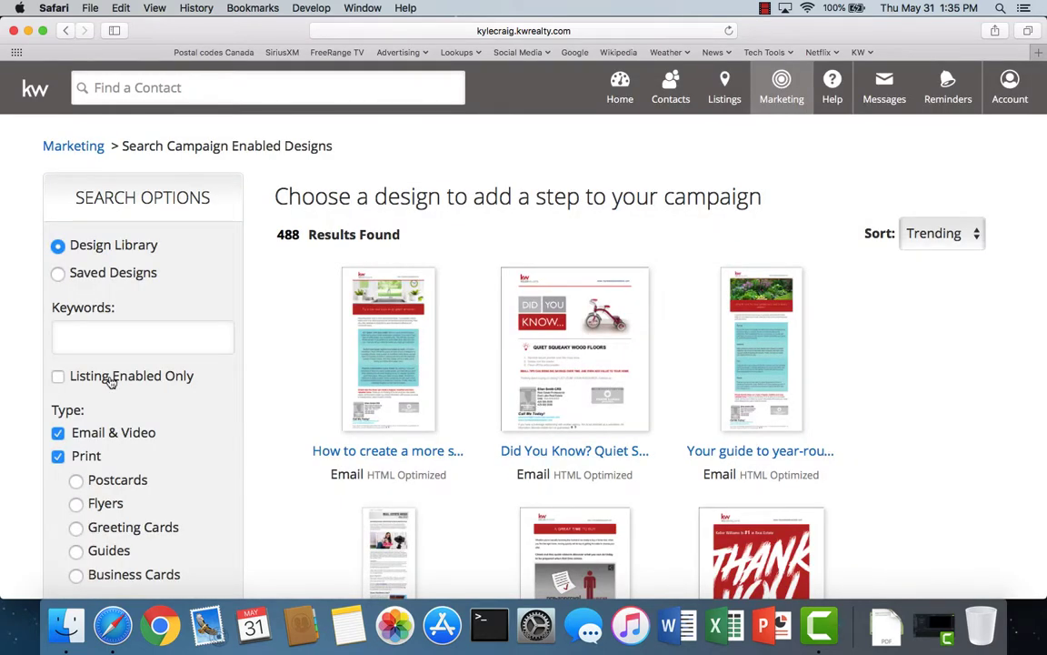
click(57, 456)
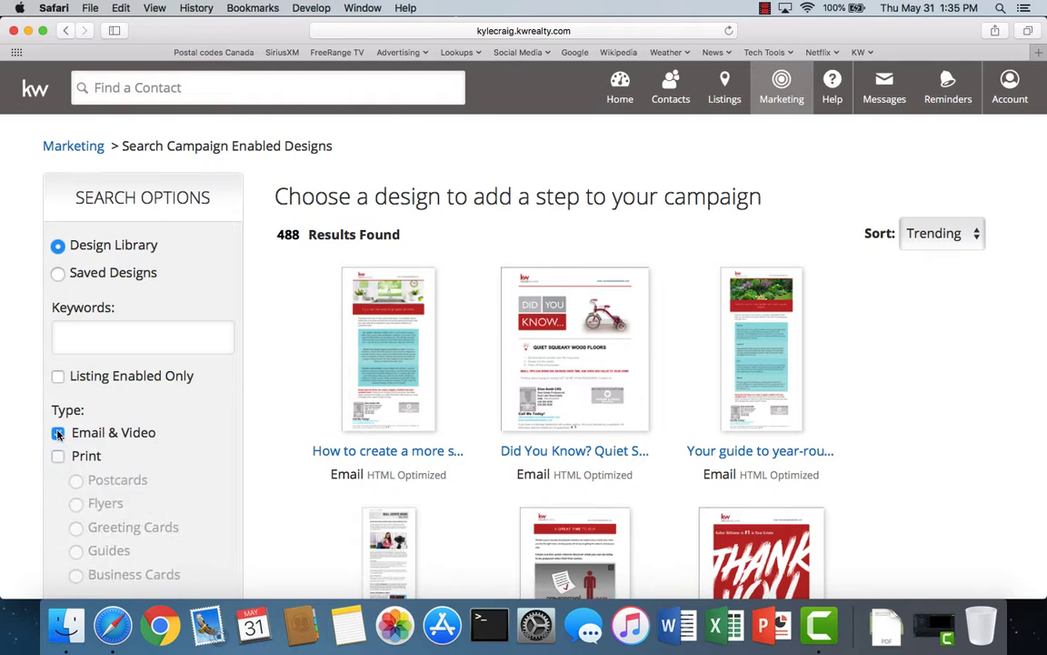
click(65, 335)
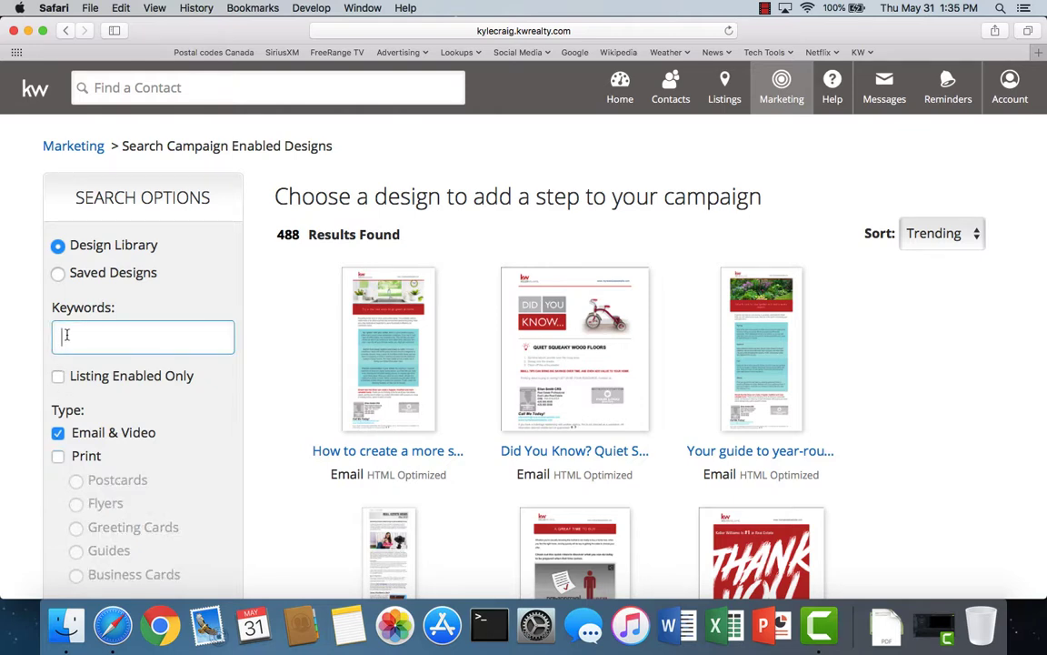
text(did you)
key(Return)
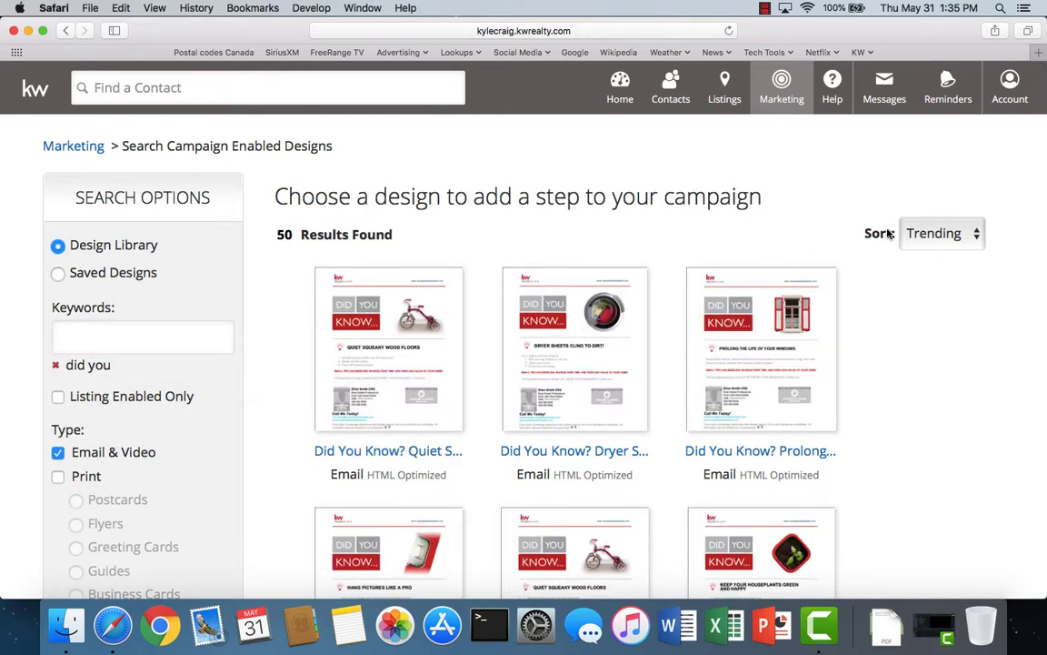
click(941, 233)
click(808, 281)
- Open the 'Did You Know? Direct sunlight affects your energy bill by up to 15%.' design and add it
scroll(664, 432, down, 2)
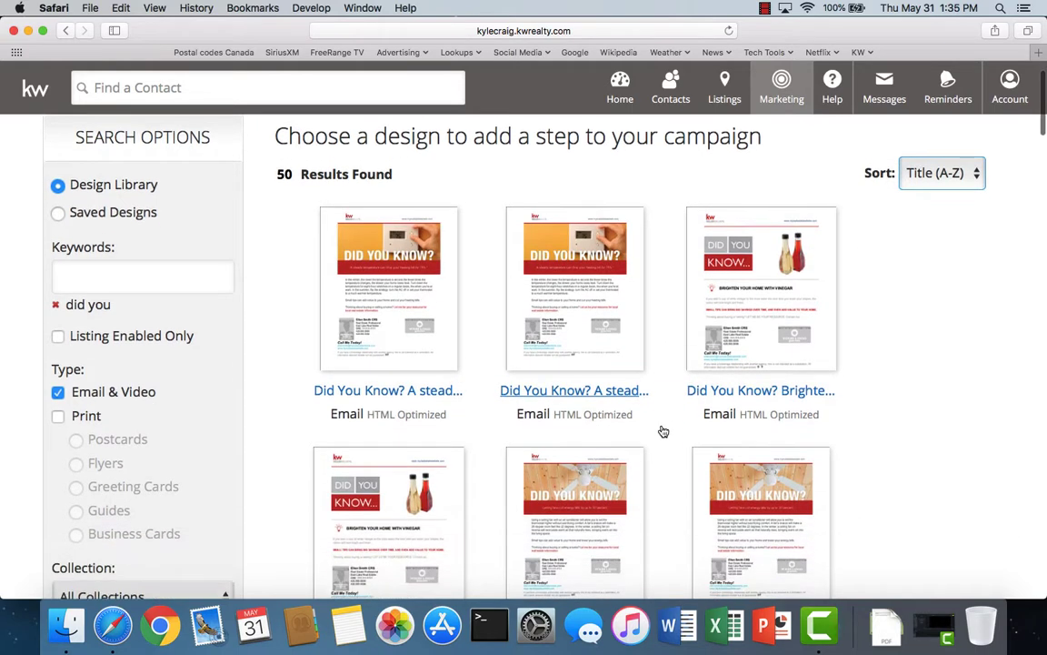
scroll(663, 432, down, 1)
scroll(664, 430, down, 8)
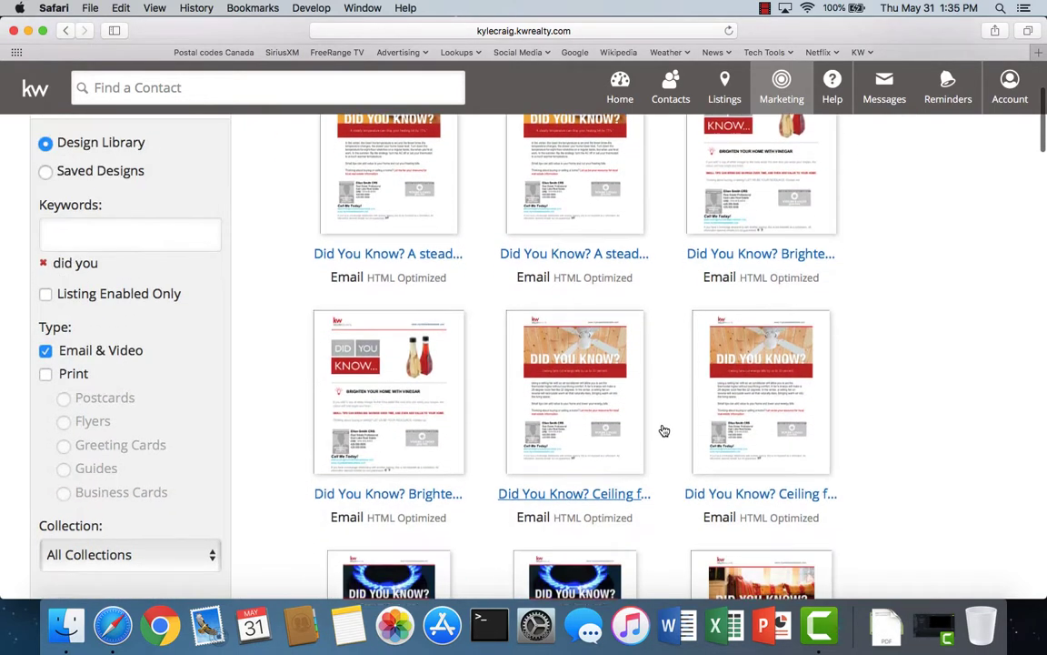
scroll(664, 430, down, 5)
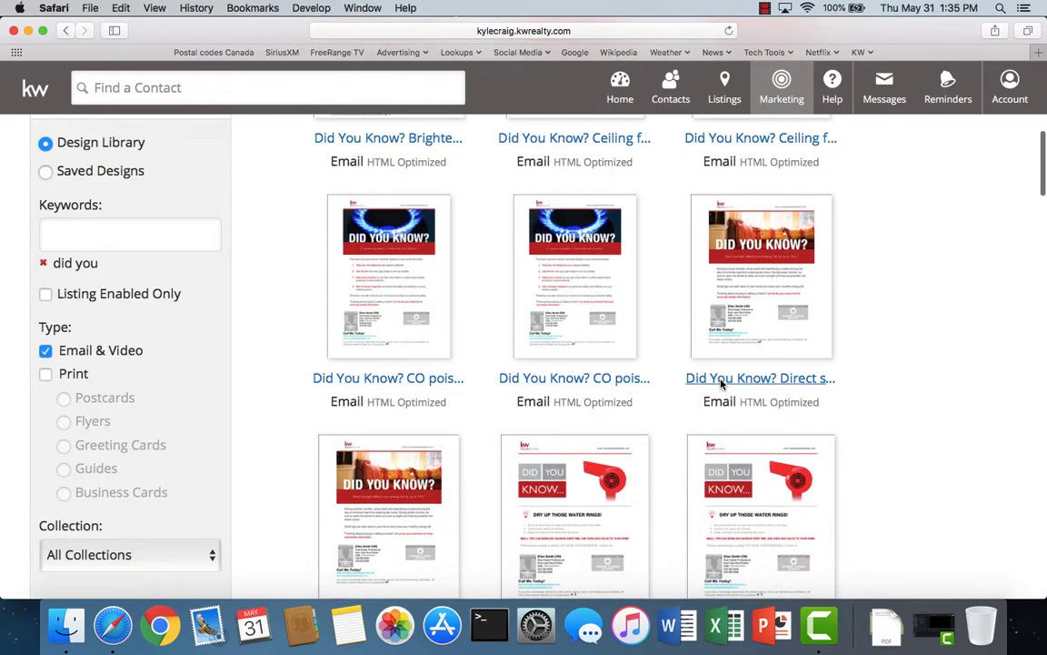
click(721, 382)
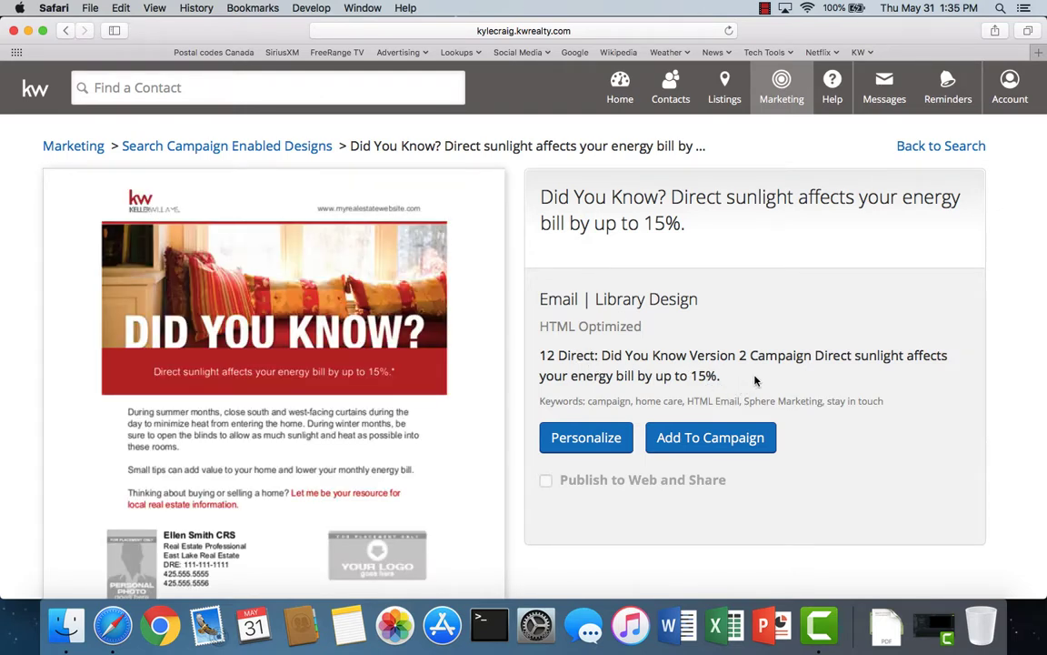
click(698, 440)
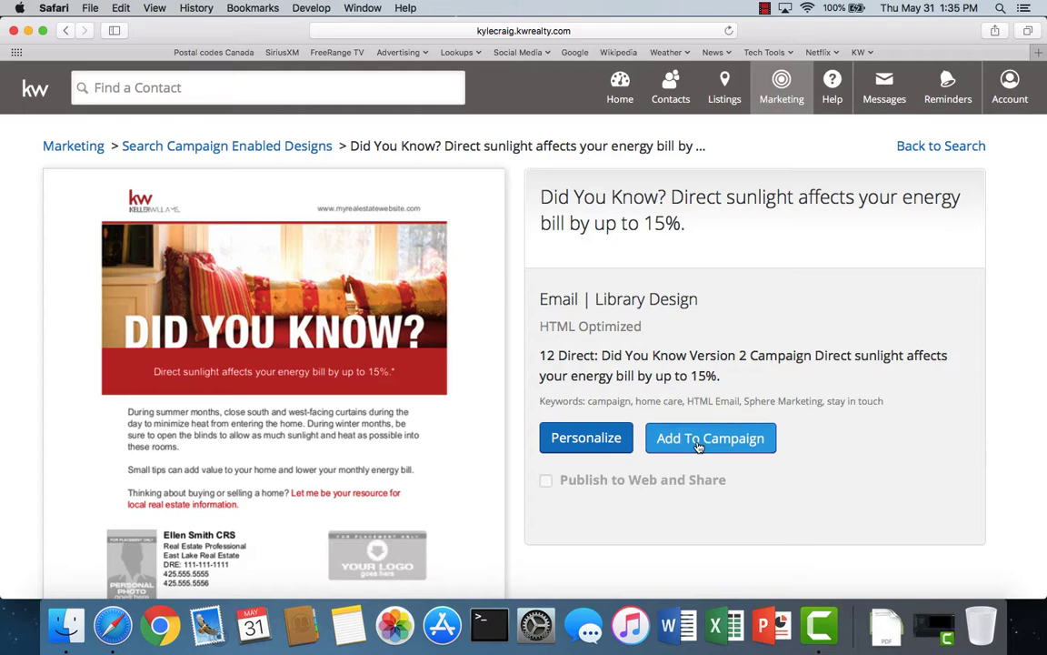
- Schedule the Step 23 sunlight email for July 14, 2018
scroll(697, 444, down, 20)
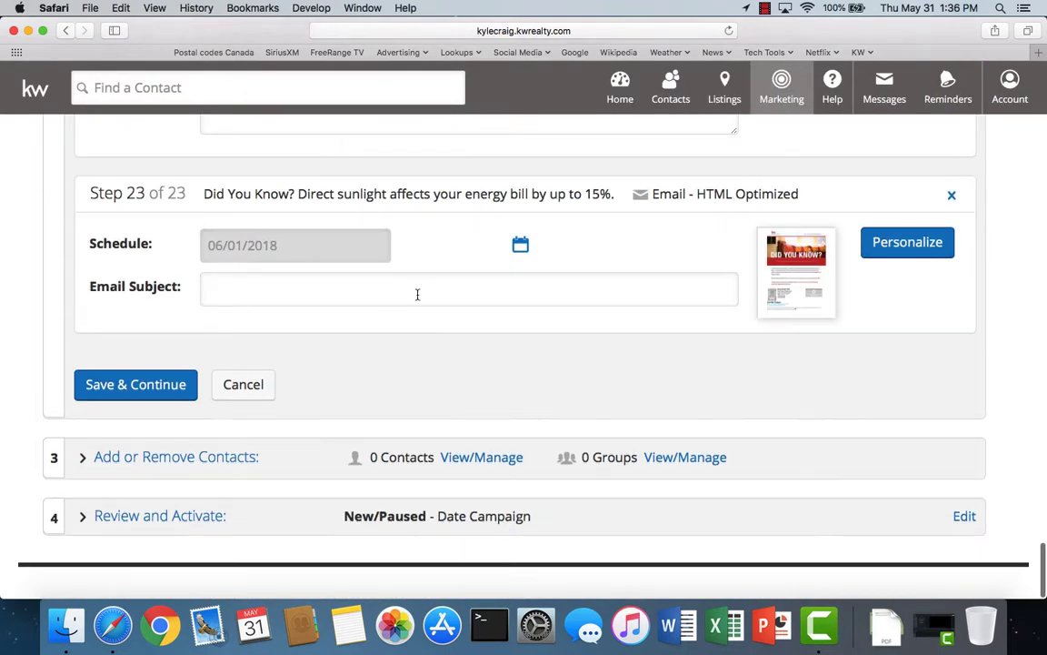
click(520, 247)
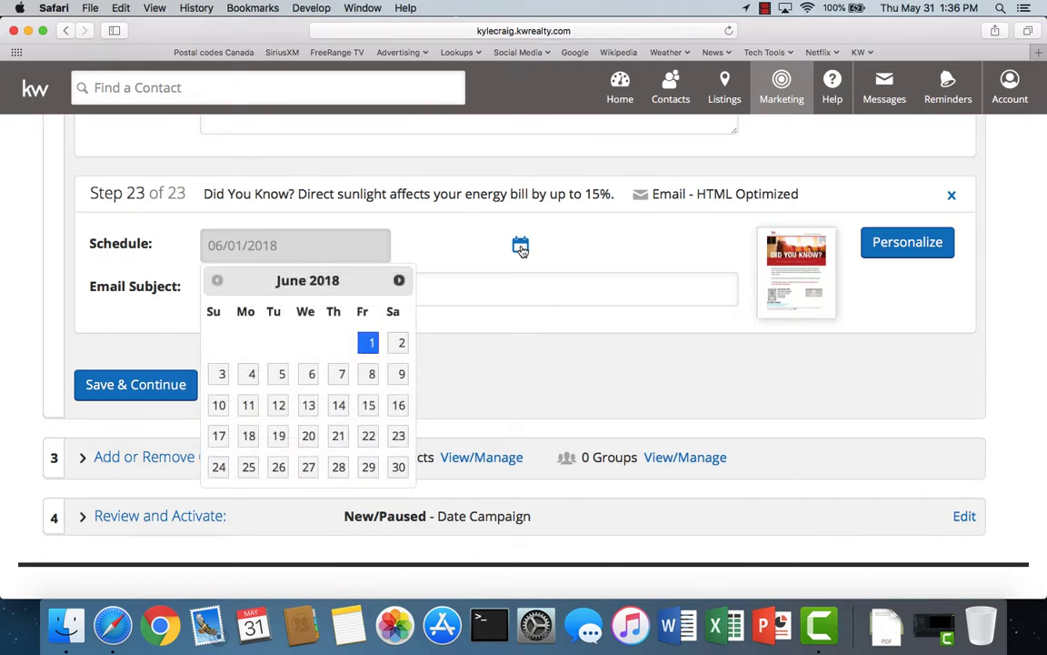
click(400, 281)
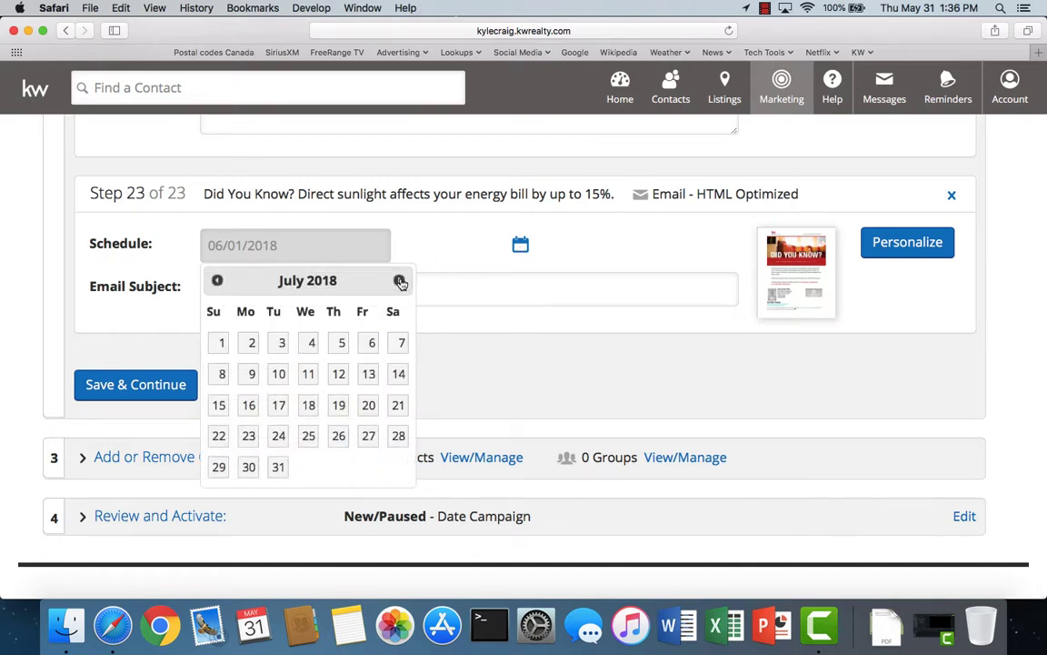
click(400, 376)
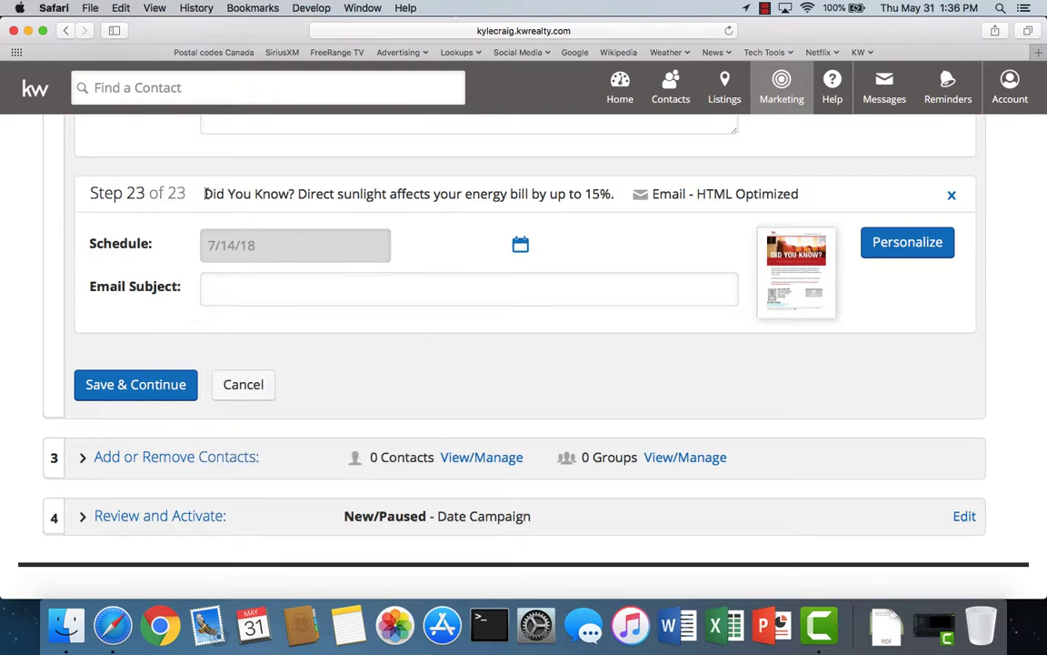
- Copy the Step 23 title into Email Subject, then save and continue past the alert
drag(205, 193, 609, 187)
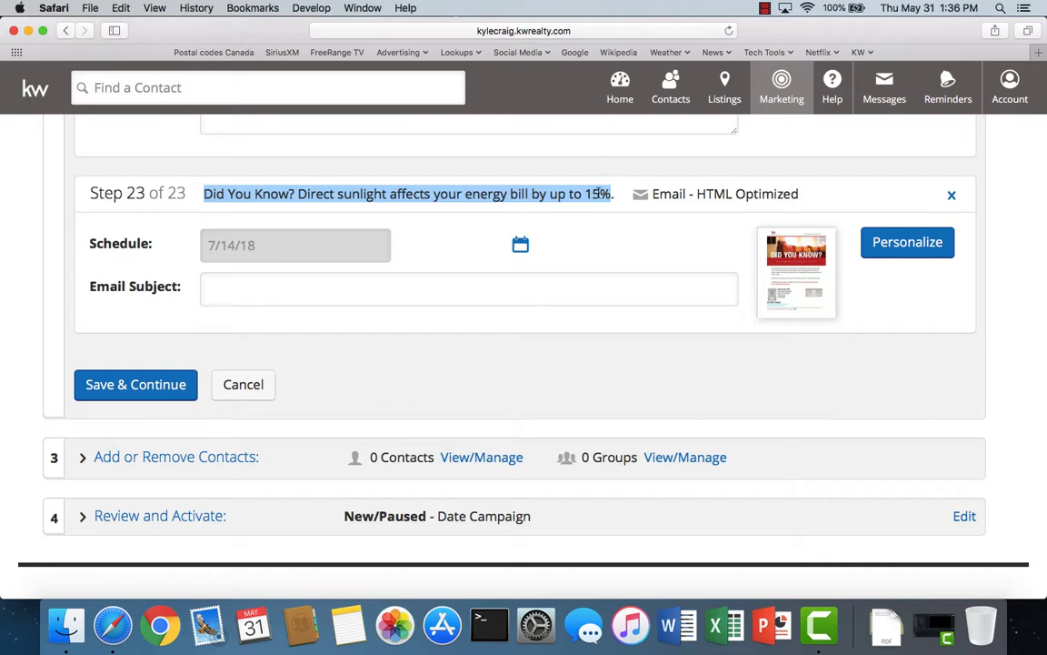
right_click(599, 189)
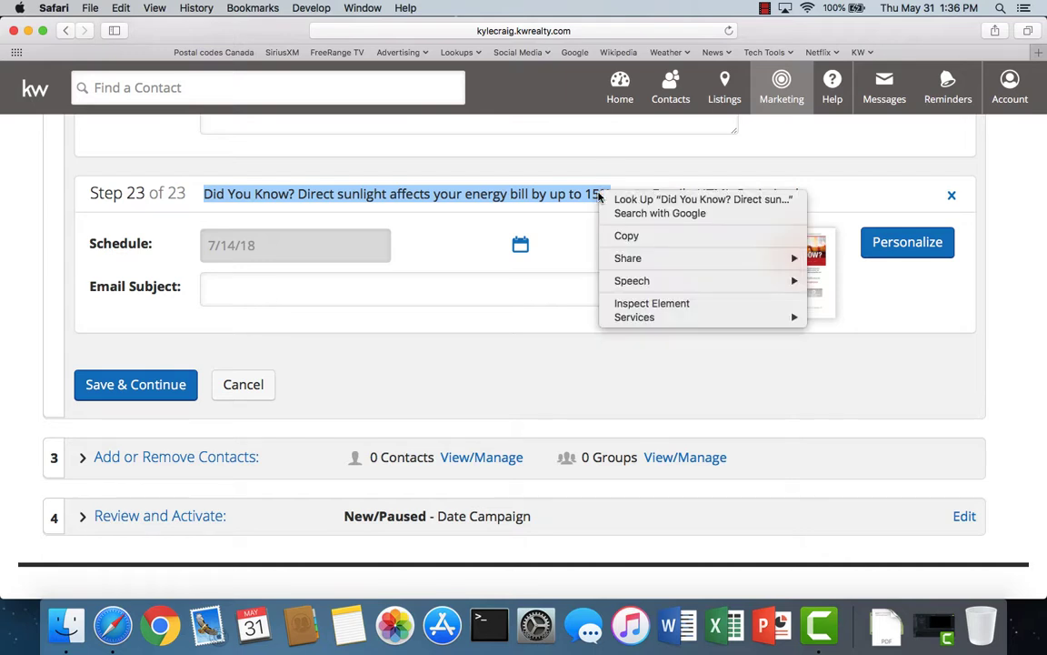
click(625, 236)
right_click(216, 292)
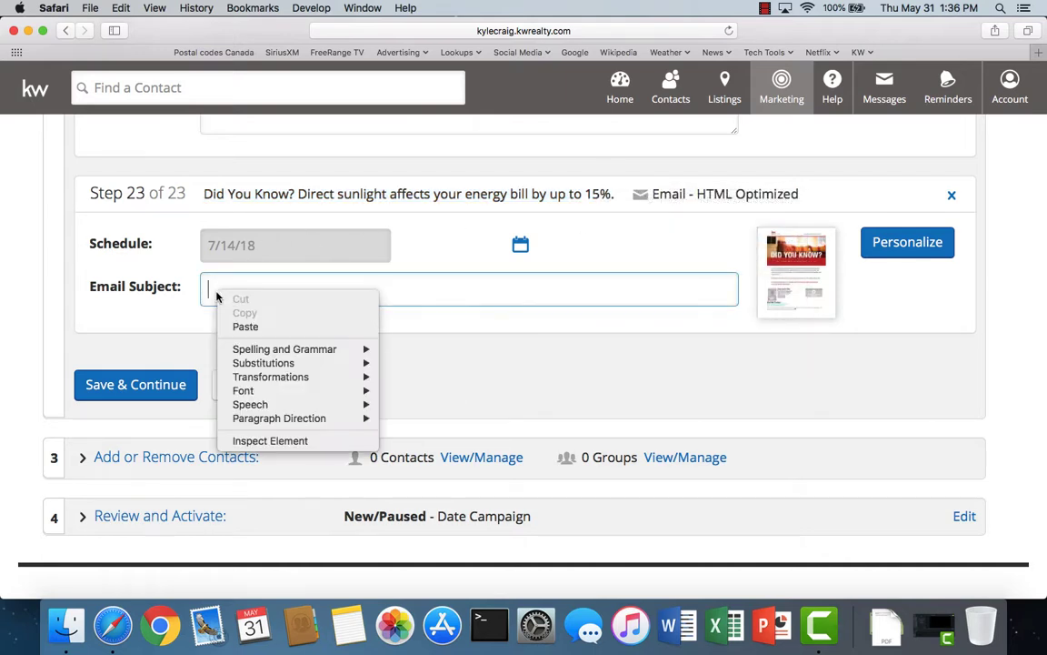
click(245, 327)
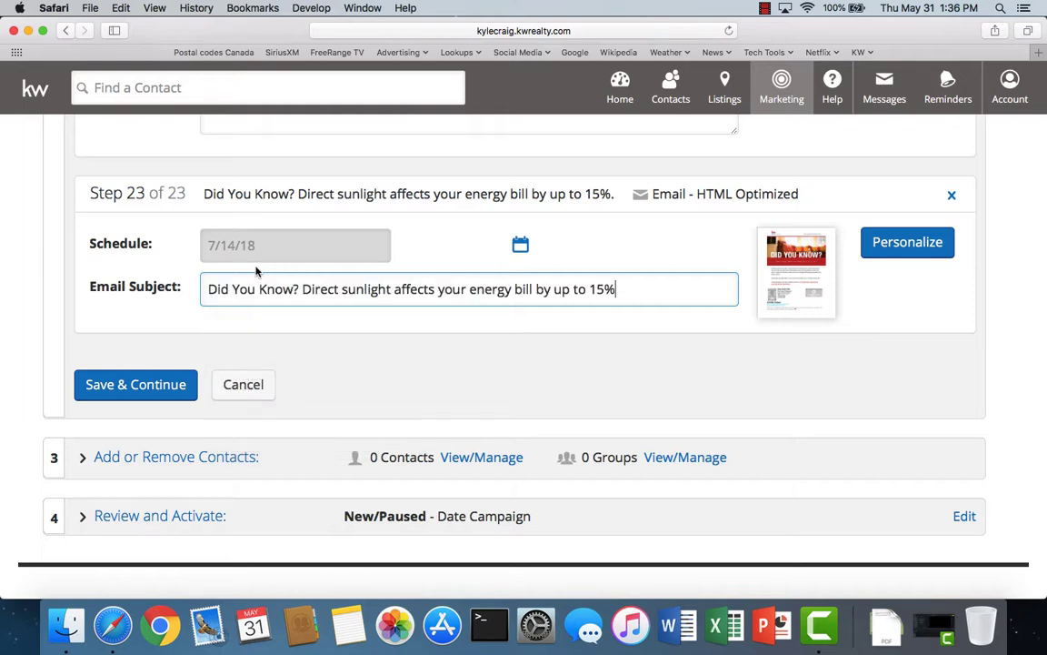
click(140, 391)
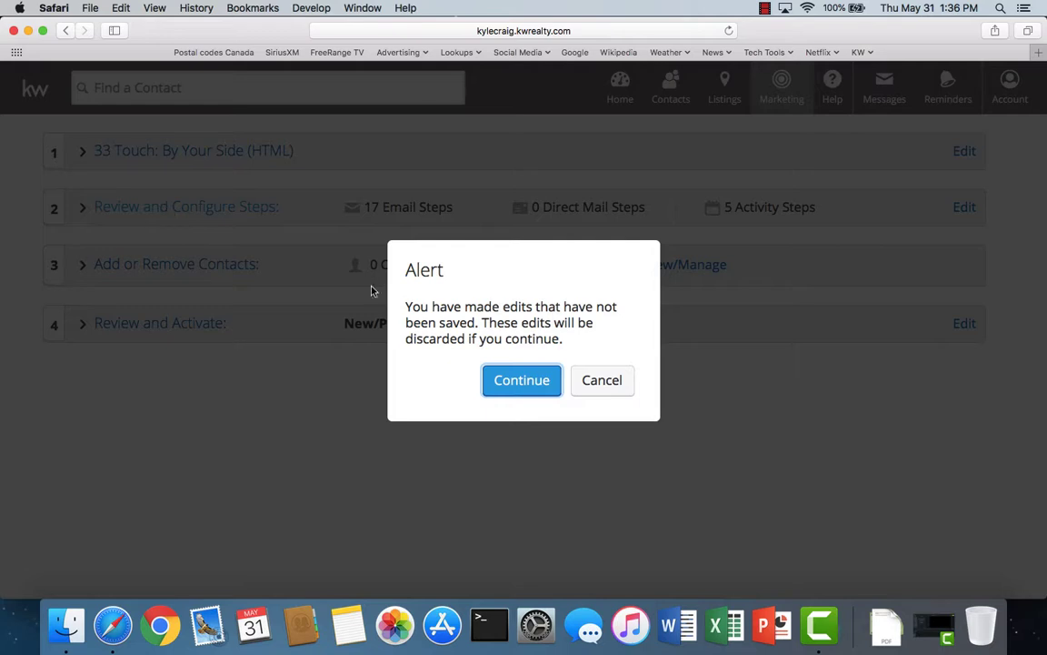
click(521, 382)
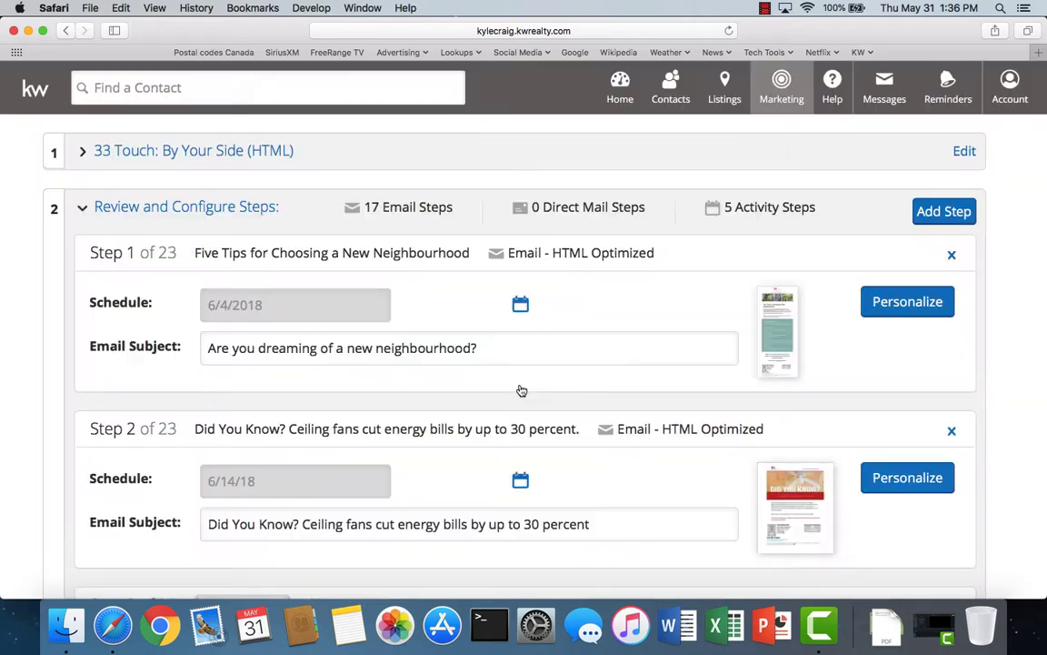
- Start a new email step, search email designs for 'did you' sorted A-Z, and open the Vinegar design
click(937, 212)
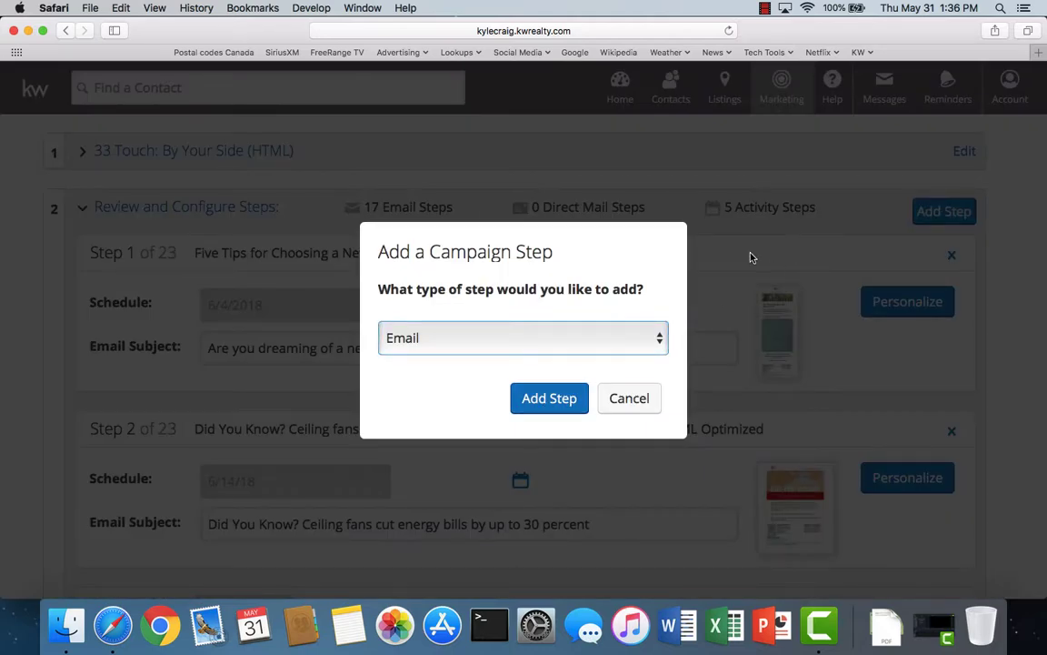
click(552, 396)
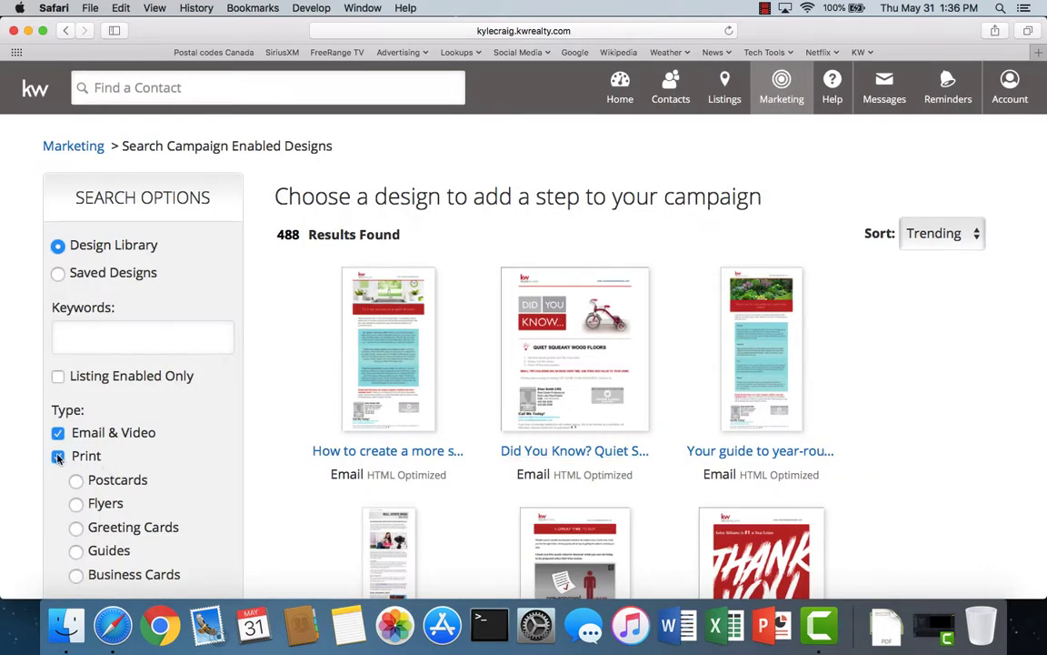
click(58, 457)
click(80, 342)
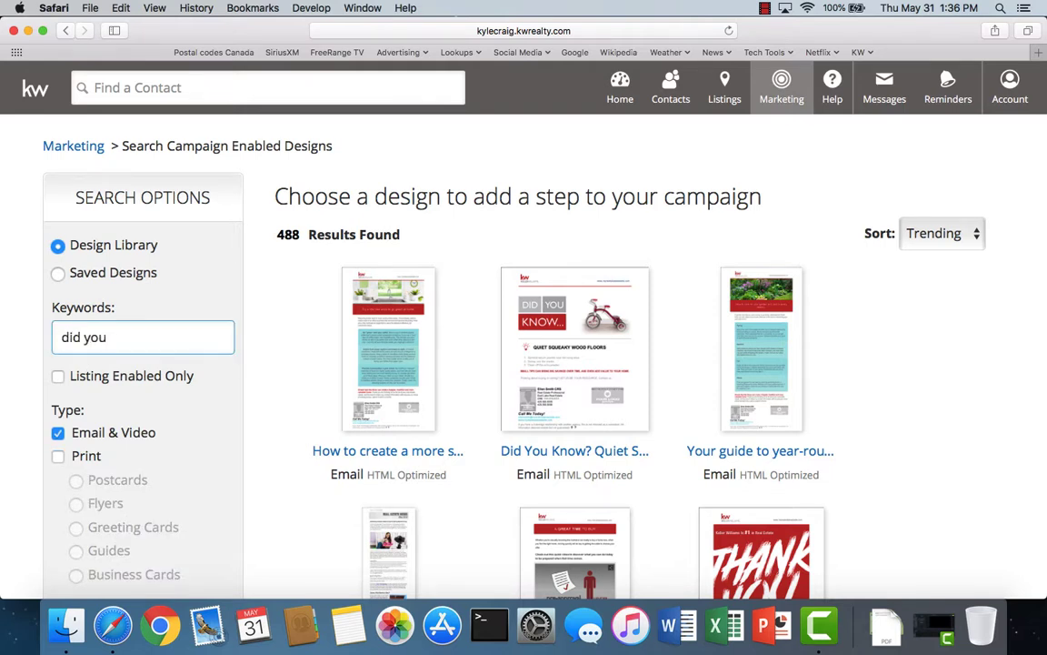
text(did you)
key(Return)
click(942, 233)
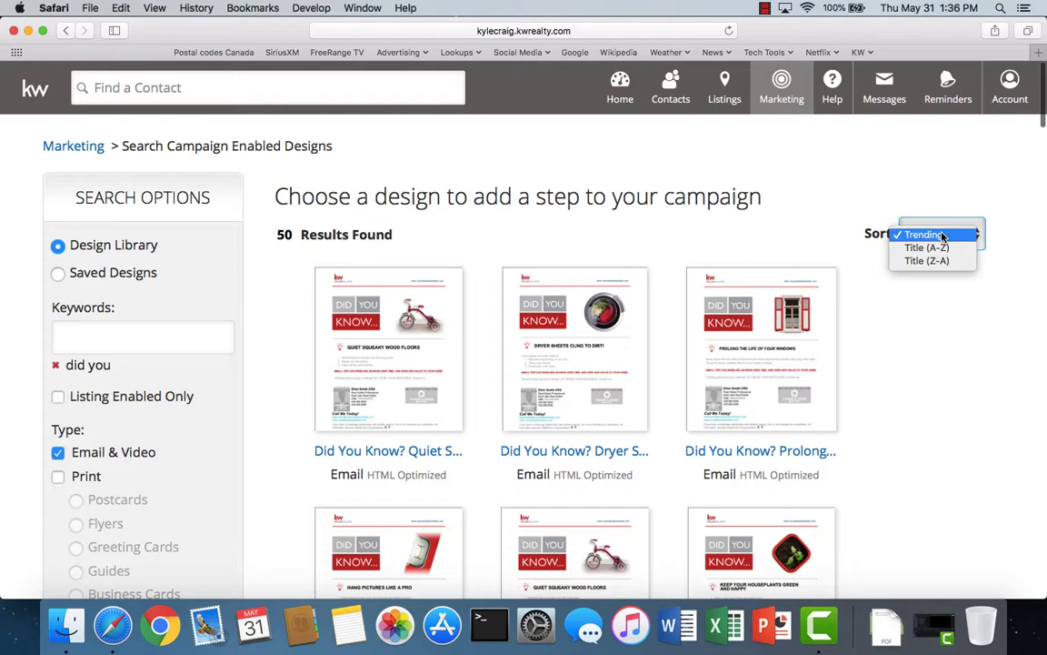
click(929, 249)
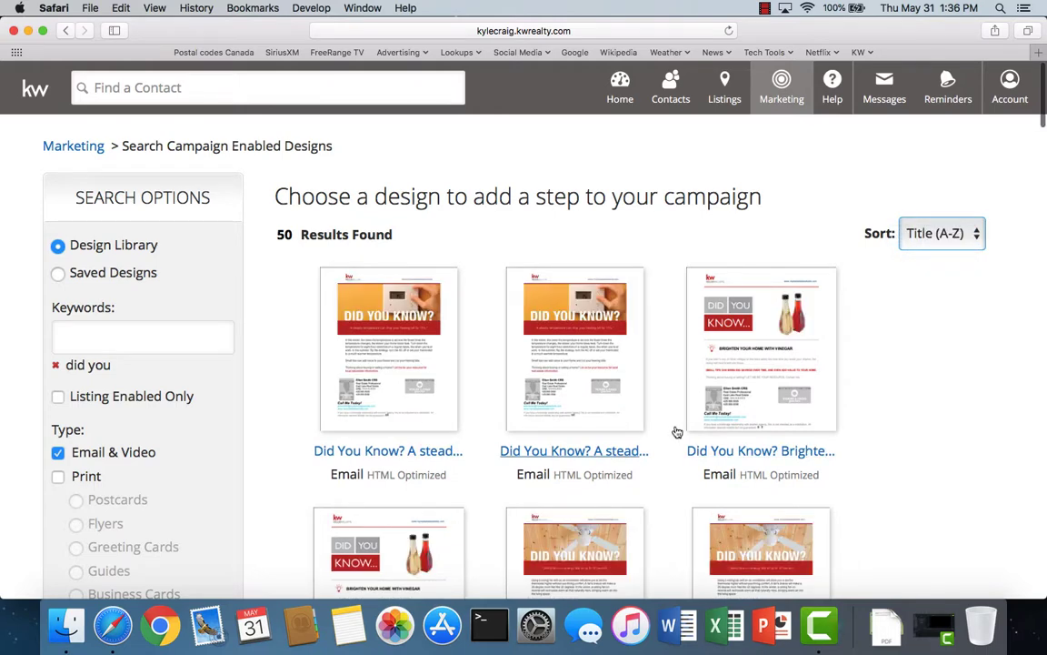
scroll(667, 461, down, 1)
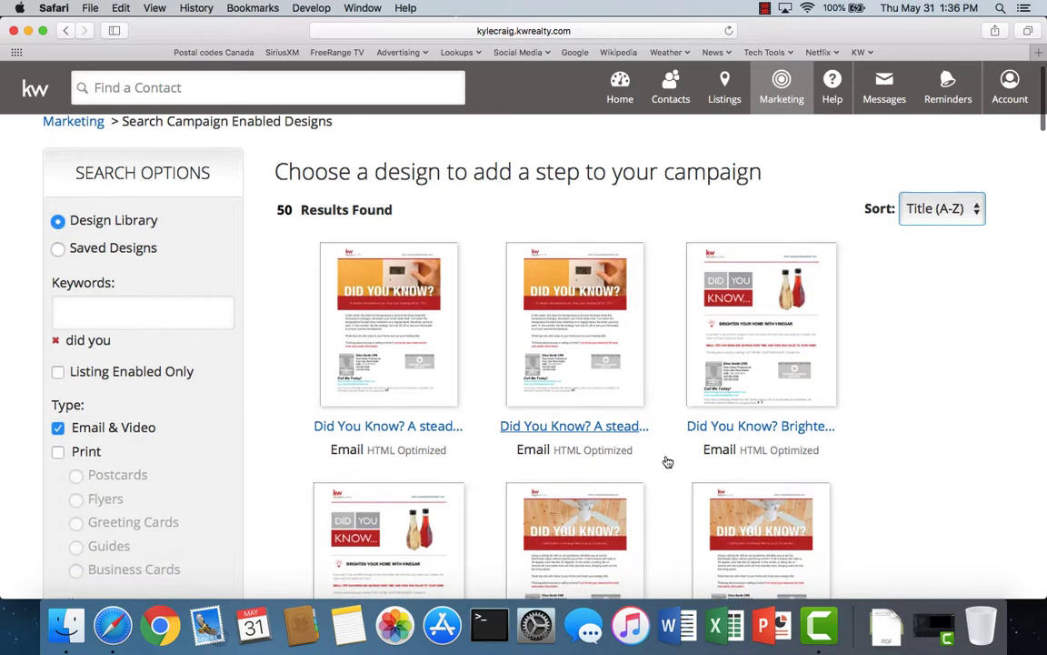
click(738, 431)
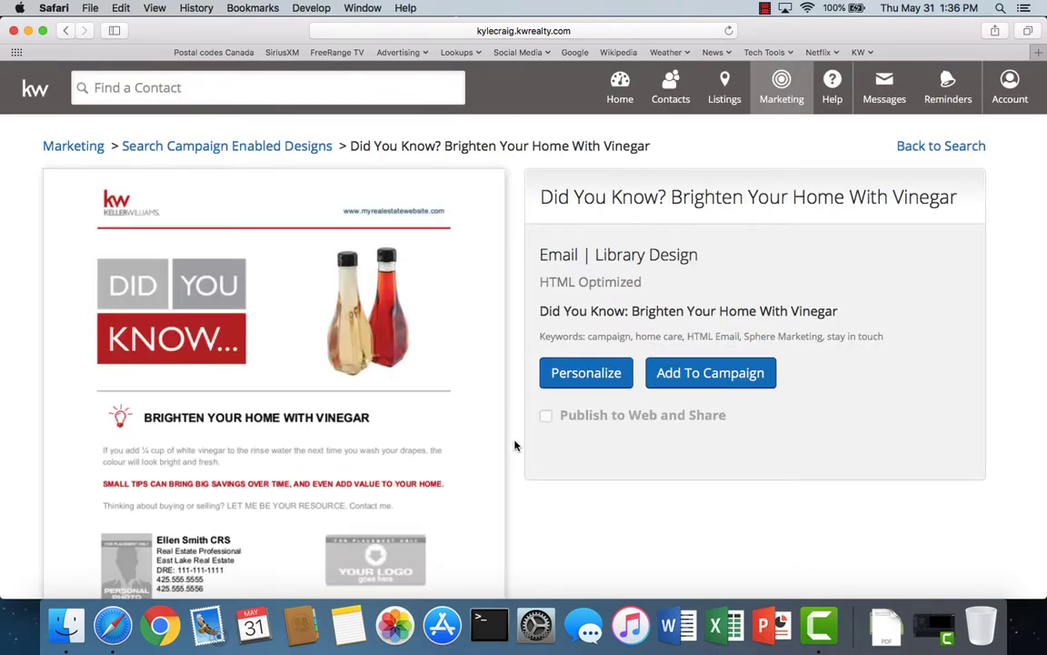
- Add the Vinegar design to the campaign and schedule the Step 24 email for August 14, 2018
click(717, 378)
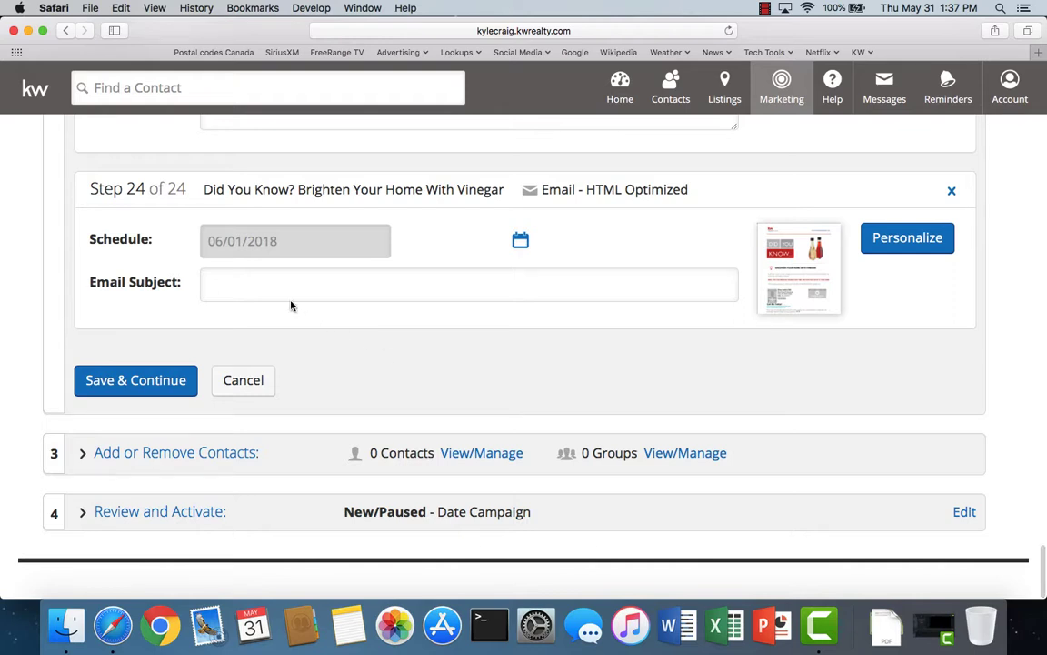
click(521, 244)
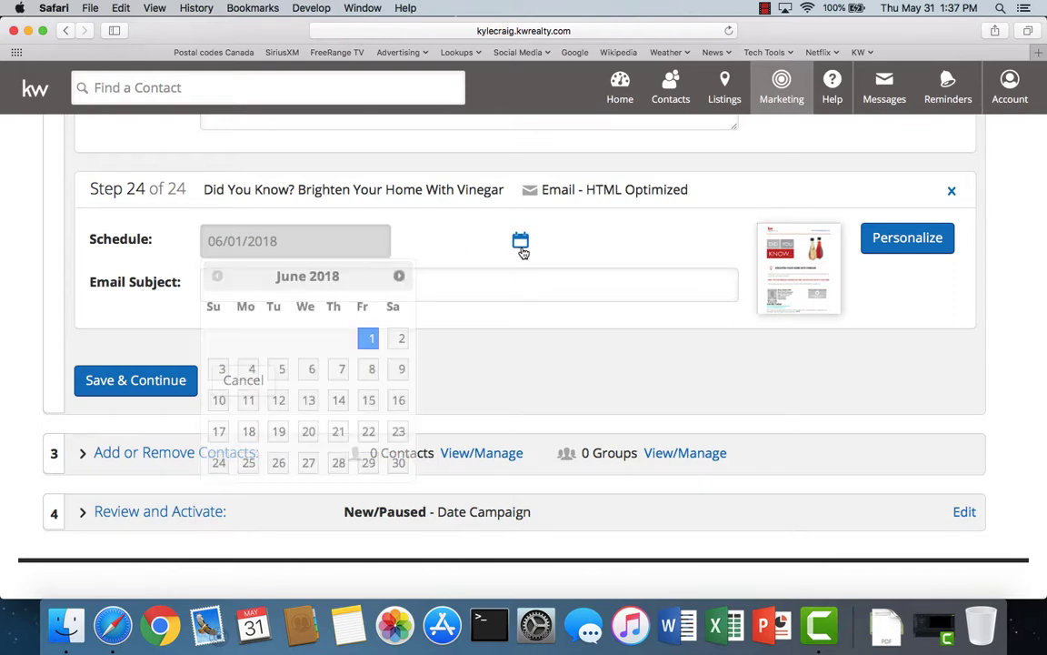
click(400, 281)
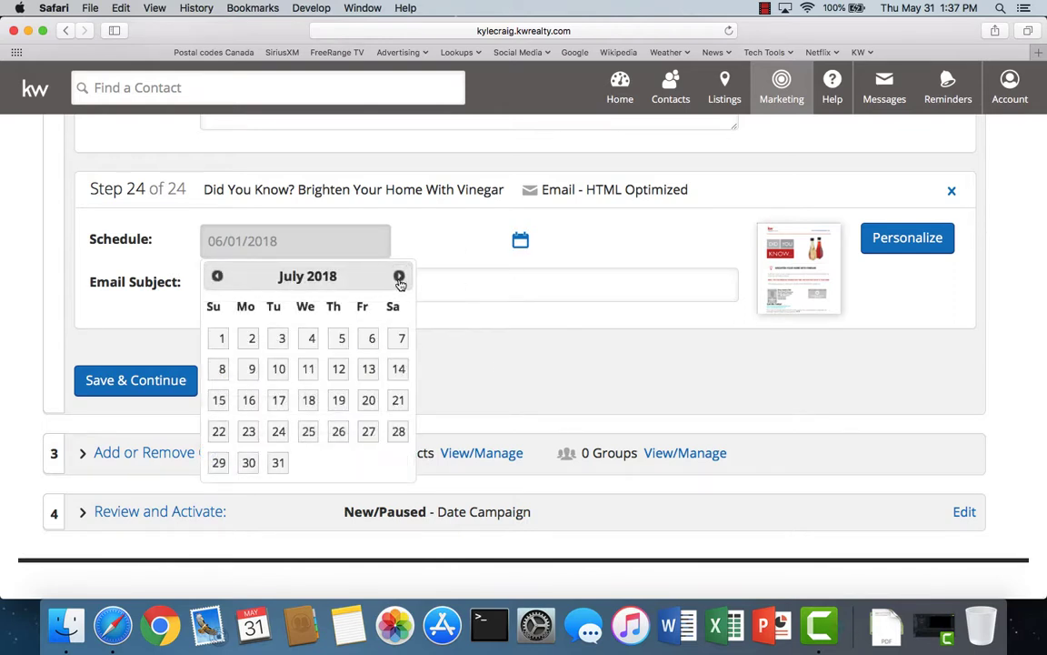
click(400, 281)
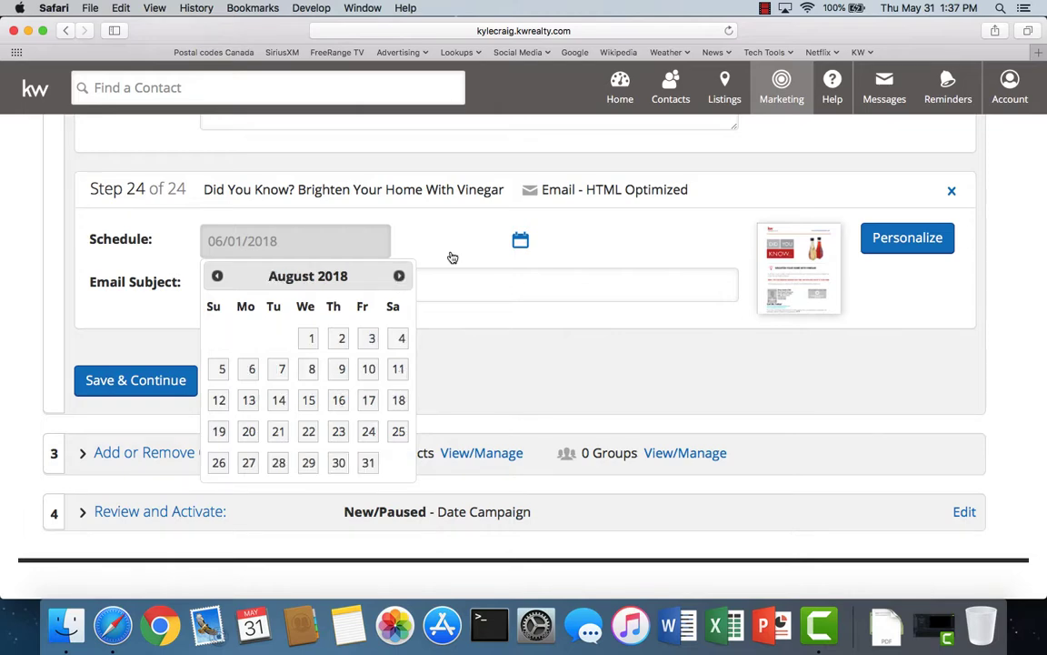
scroll(452, 257, up, 10)
scroll(452, 257, up, 10)
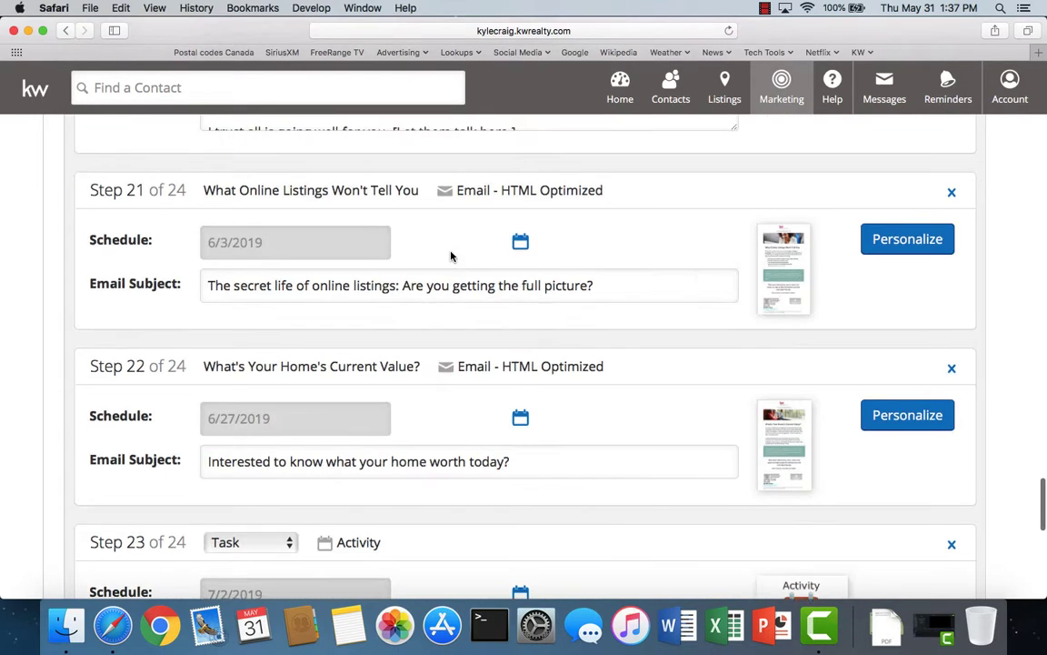
scroll(451, 255, down, 5)
scroll(451, 255, down, 6)
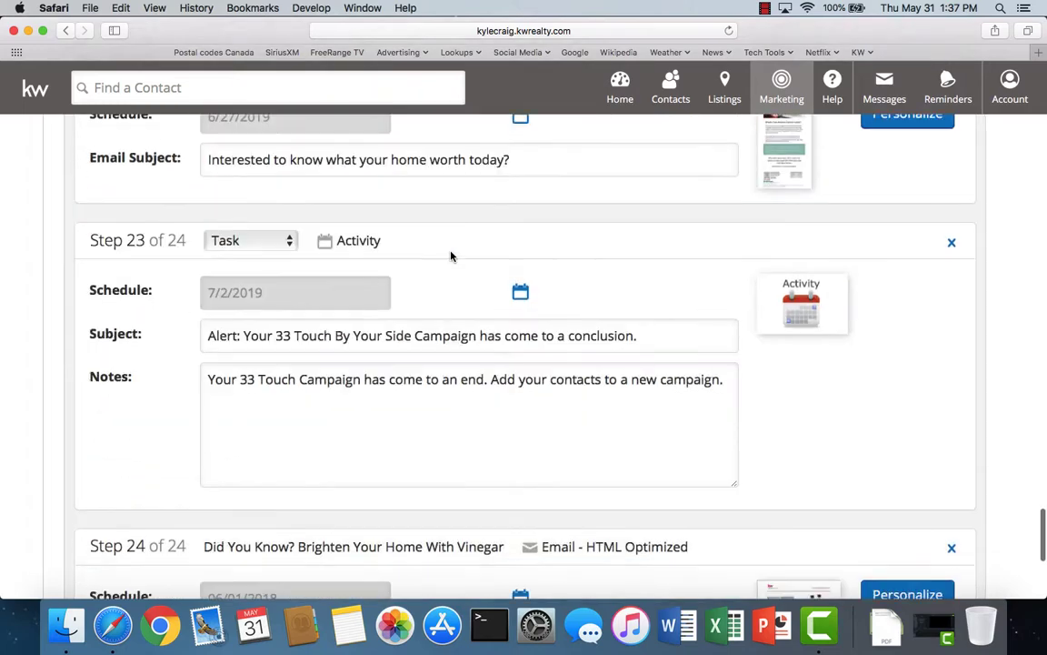
scroll(451, 255, up, 5)
scroll(451, 256, up, 15)
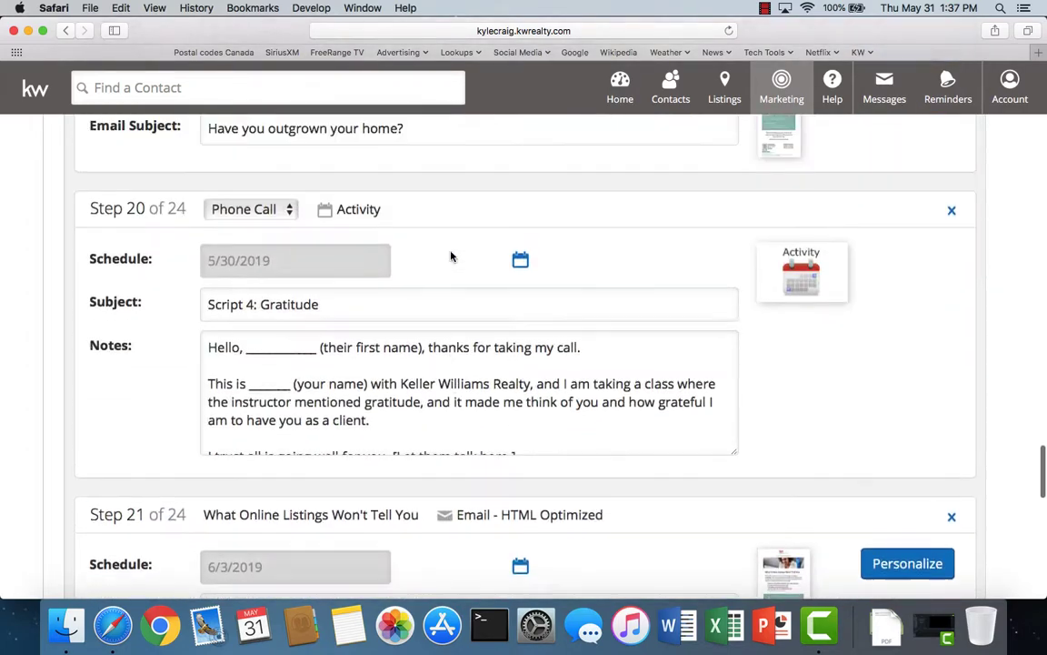
scroll(452, 259, up, 15)
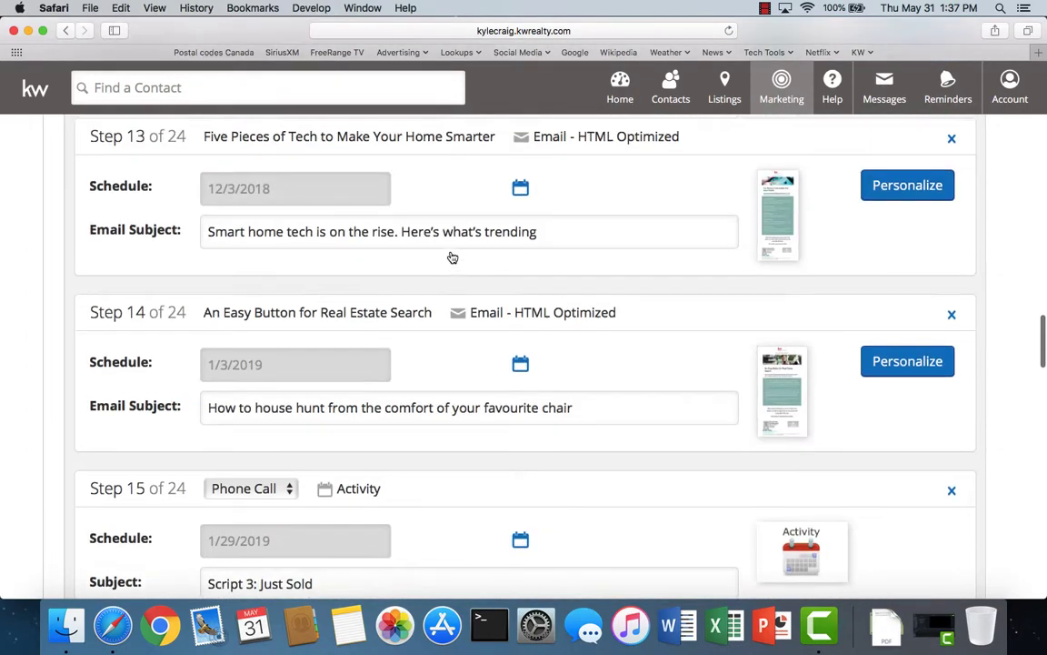
scroll(452, 258, up, 12)
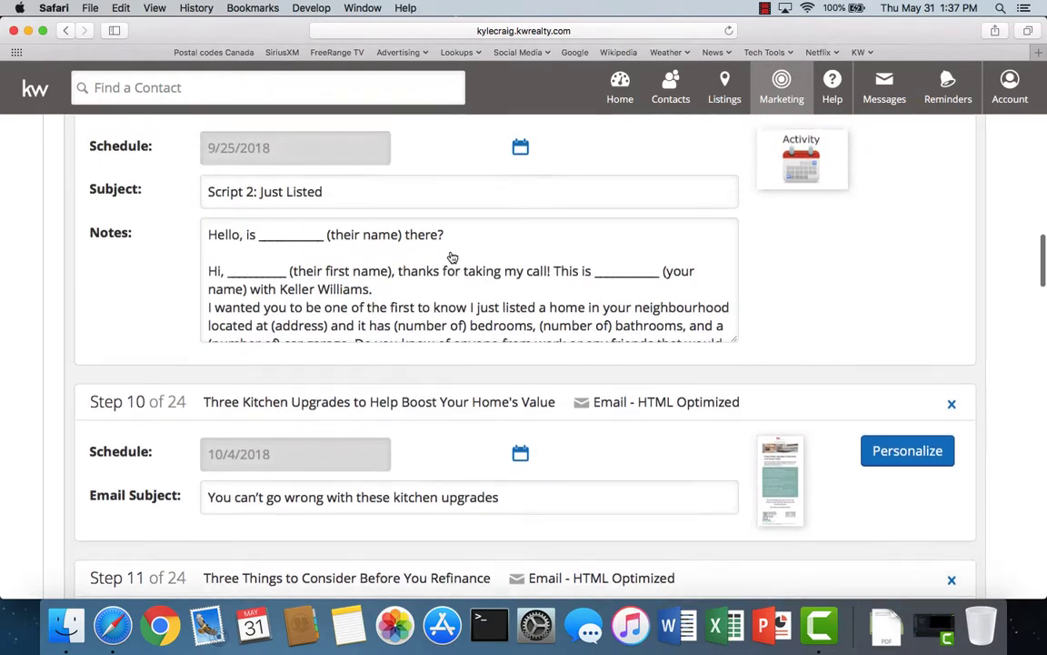
scroll(450, 256, up, 5)
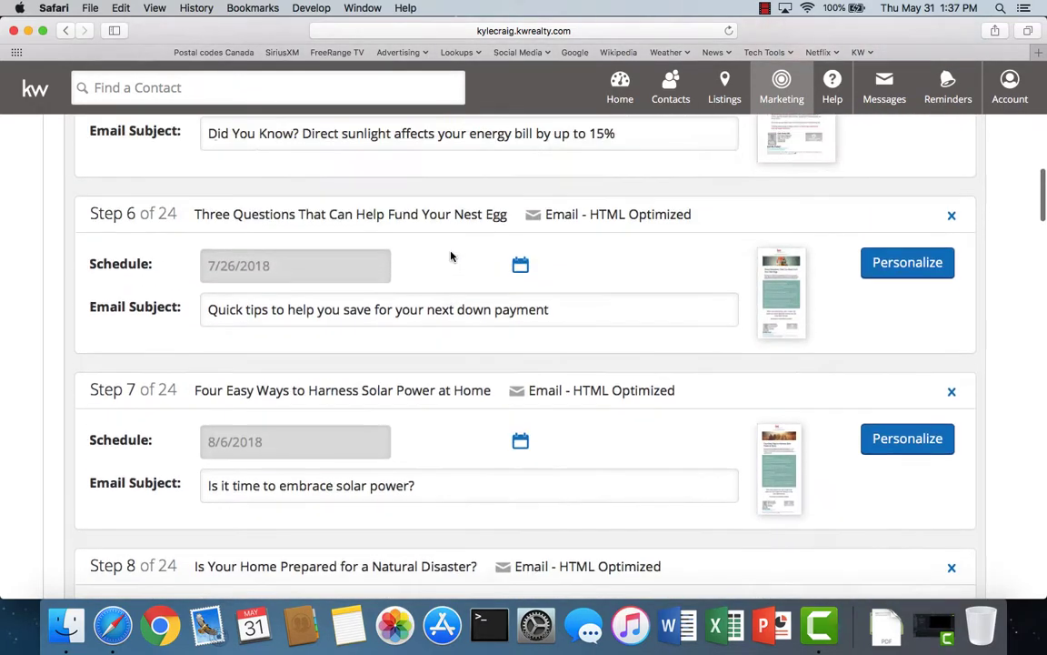
scroll(451, 256, down, 7)
scroll(451, 257, down, 20)
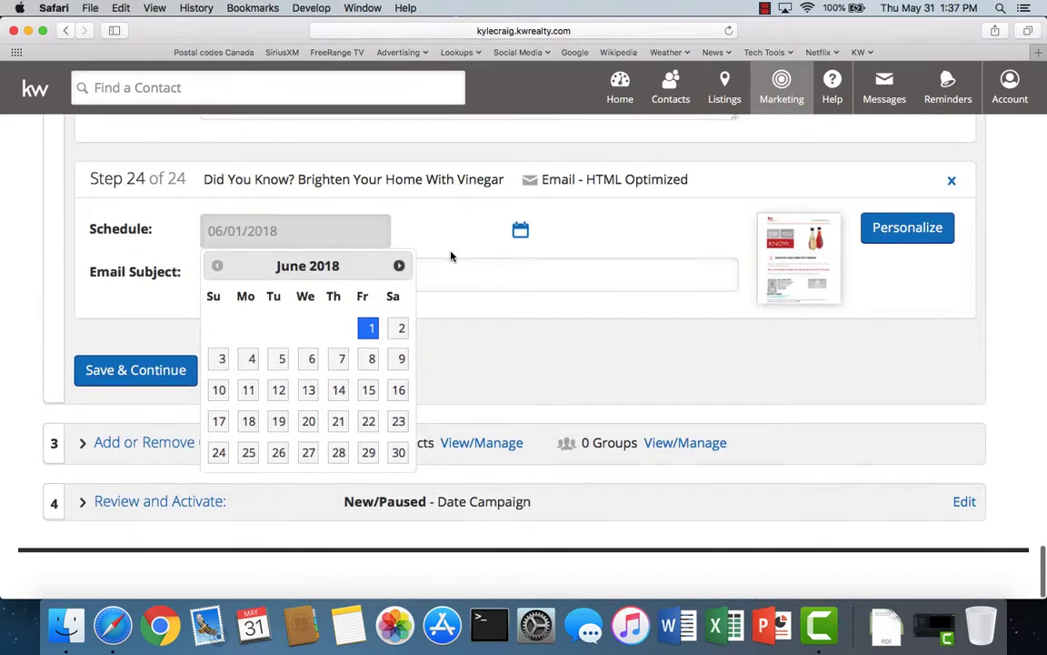
click(399, 276)
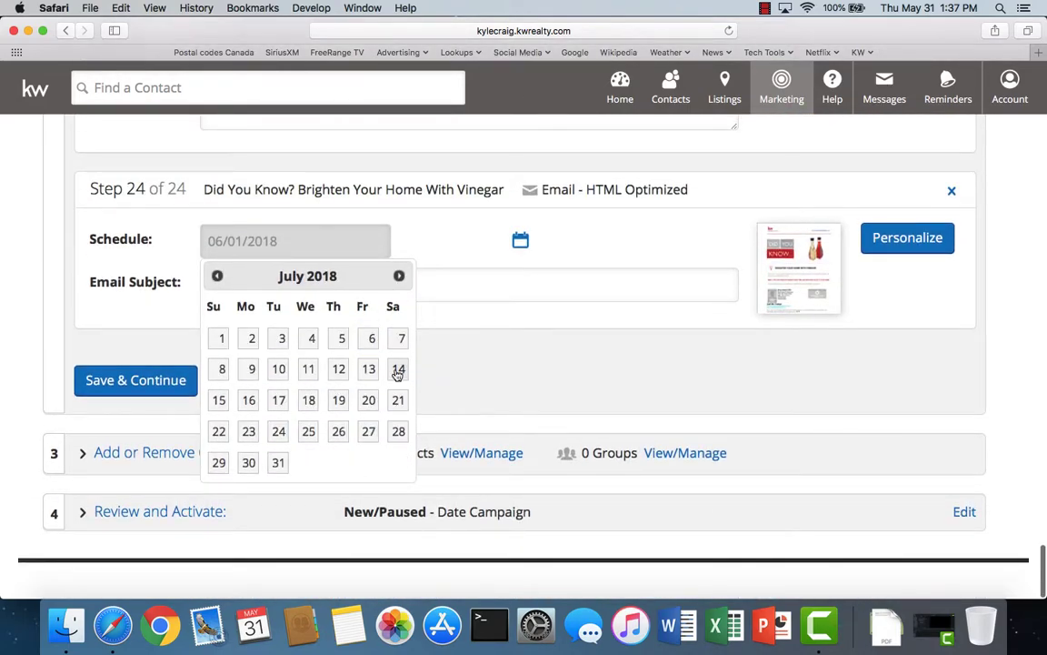
click(398, 370)
click(520, 243)
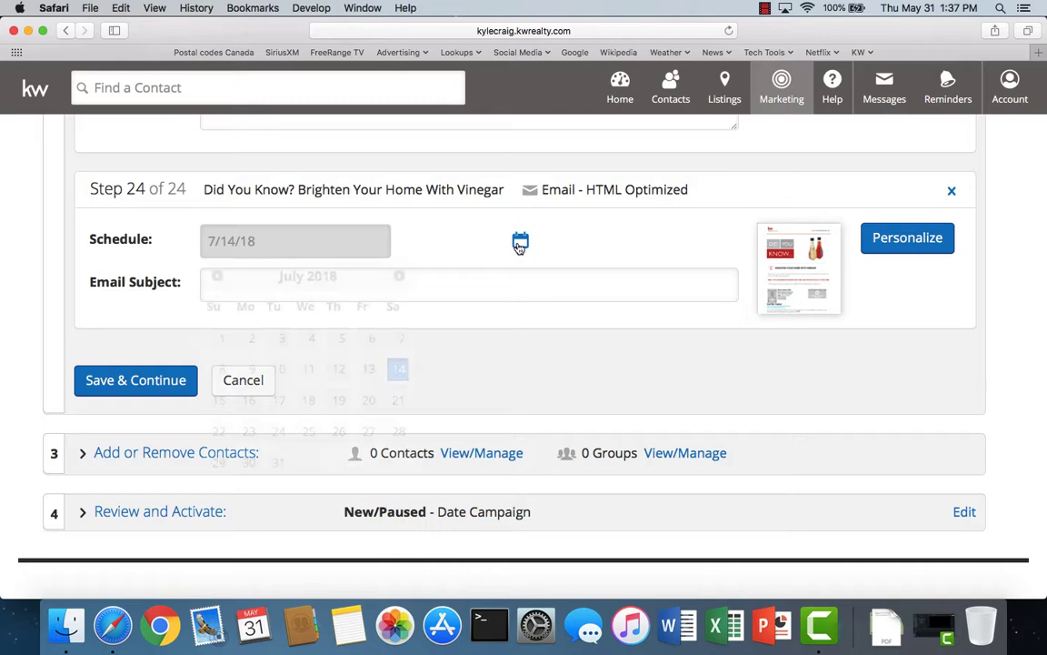
click(399, 277)
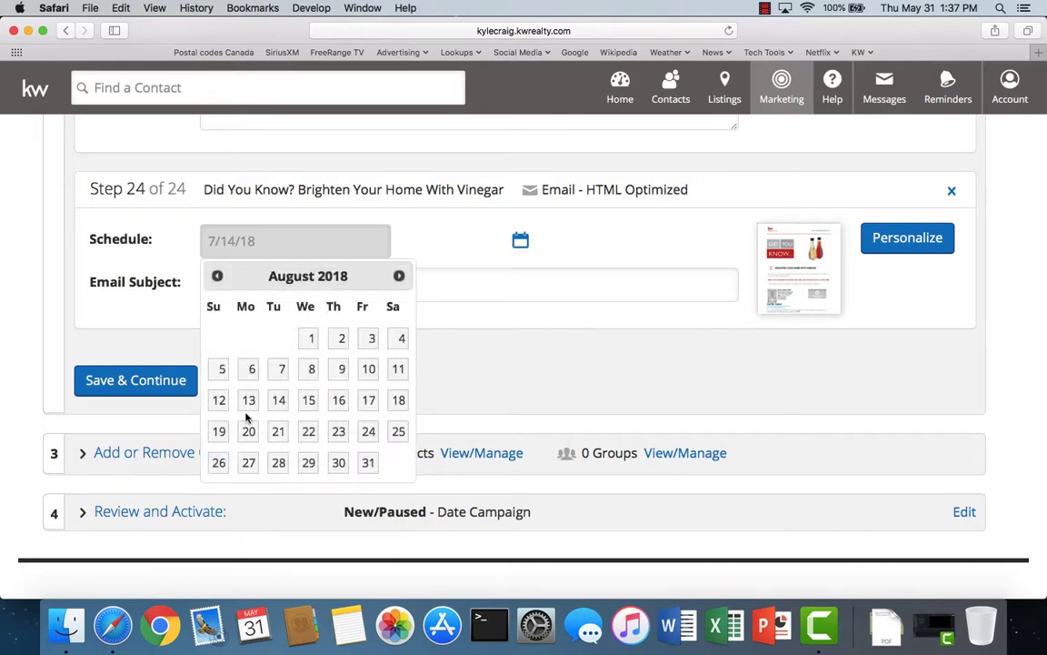
click(279, 400)
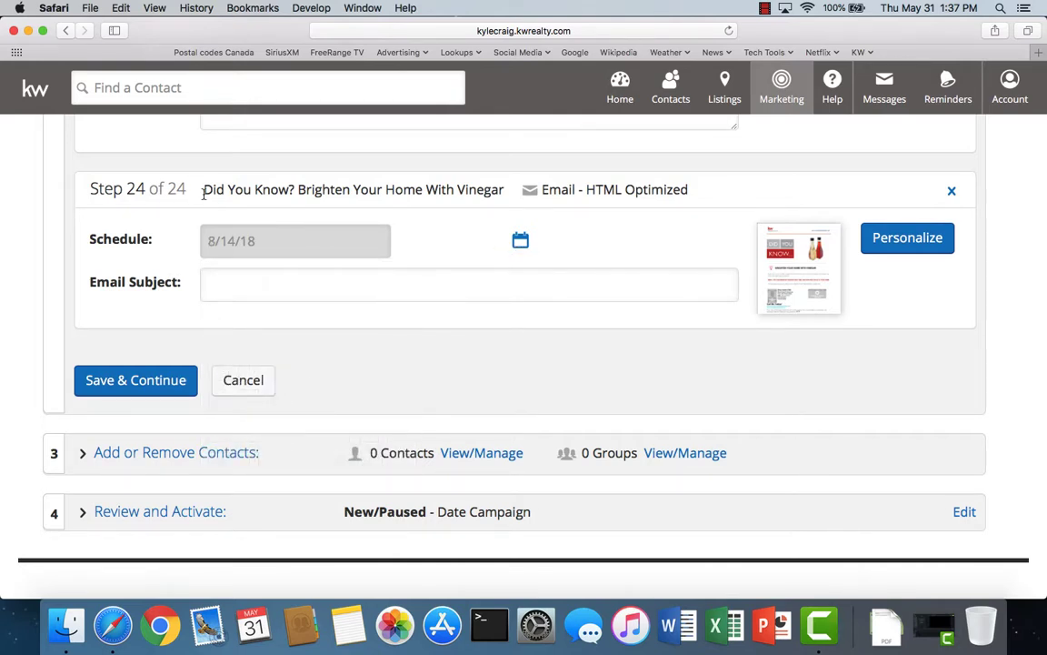
- Set the Email Subject to 'Did You Know? Brighten Your Home With Vinegar' from the title and save
drag(204, 190, 499, 189)
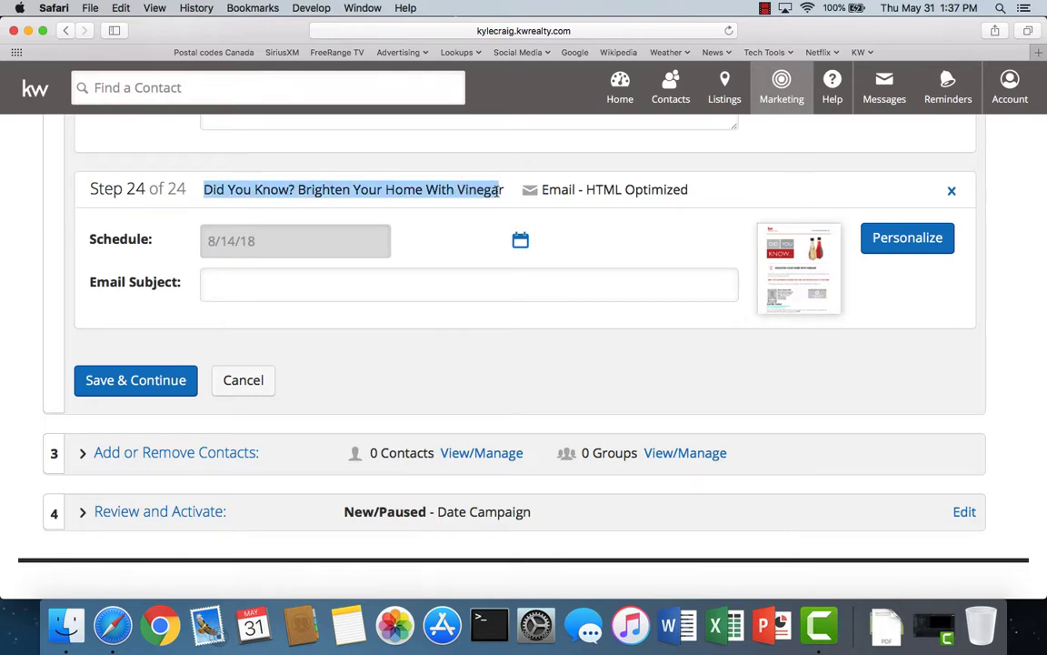
right_click(453, 191)
click(475, 231)
click(241, 276)
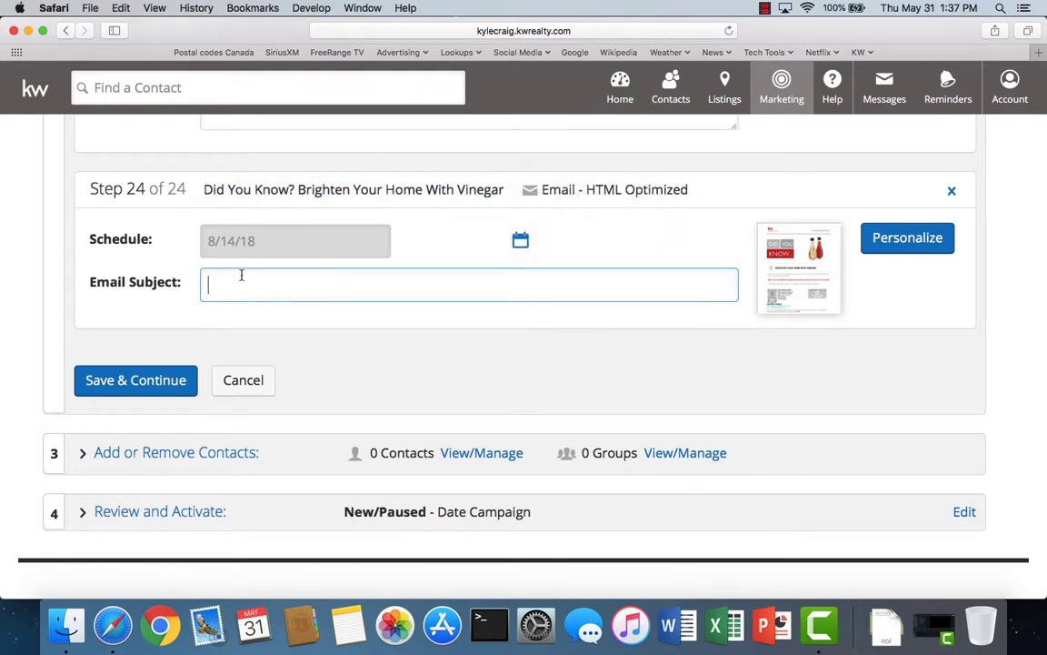
right_click(242, 280)
click(269, 309)
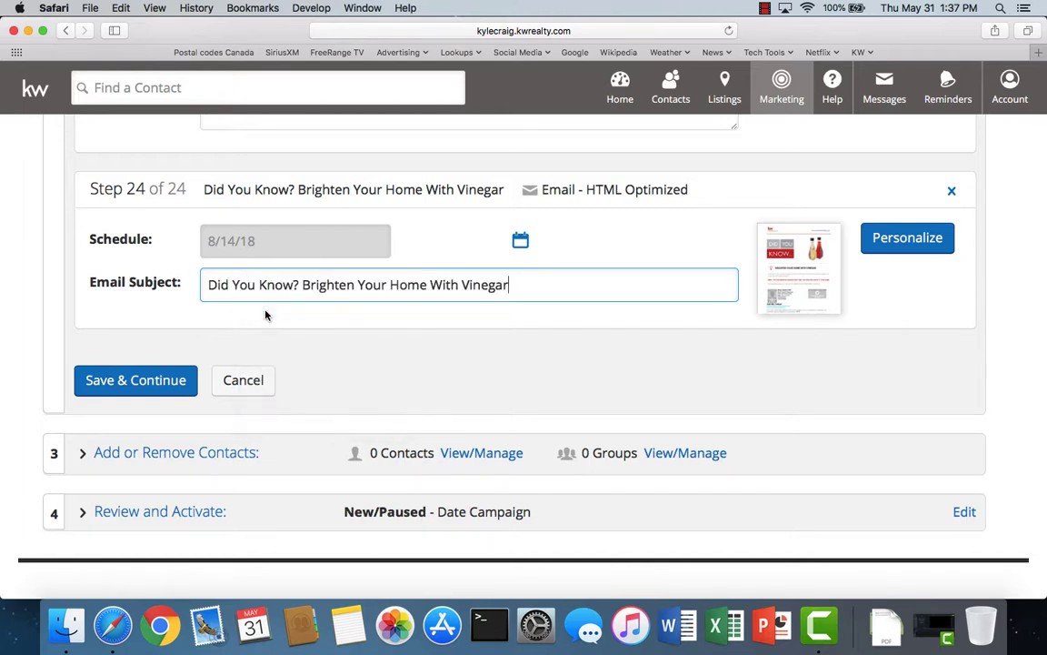
click(118, 383)
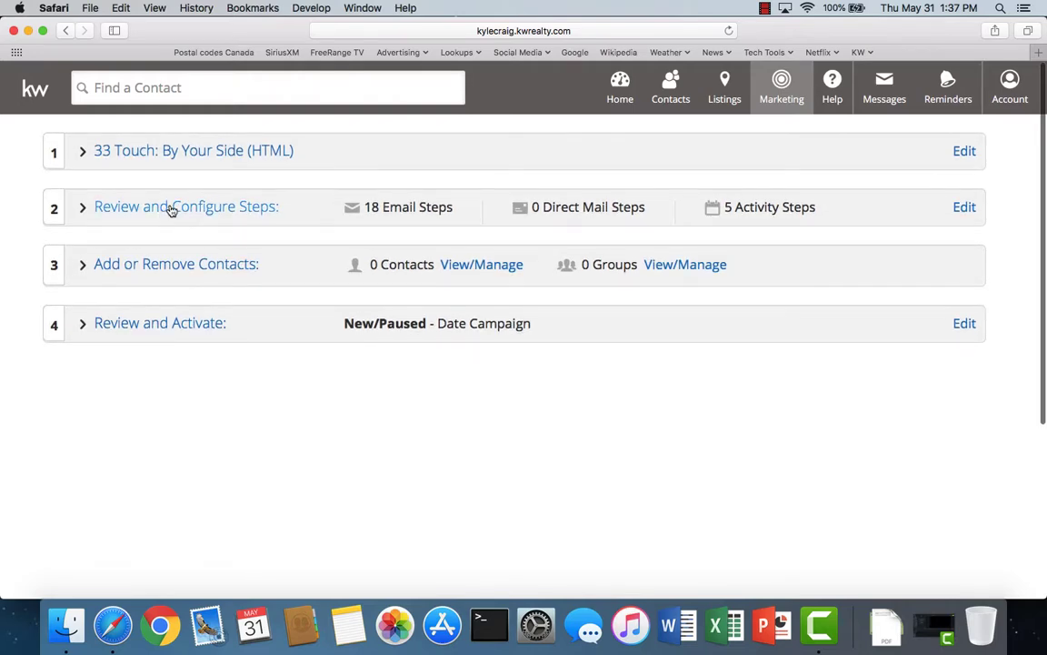
- Reopen the steps, start a new email step, and filter email-only 'did you' designs sorted Title A-Z
click(170, 211)
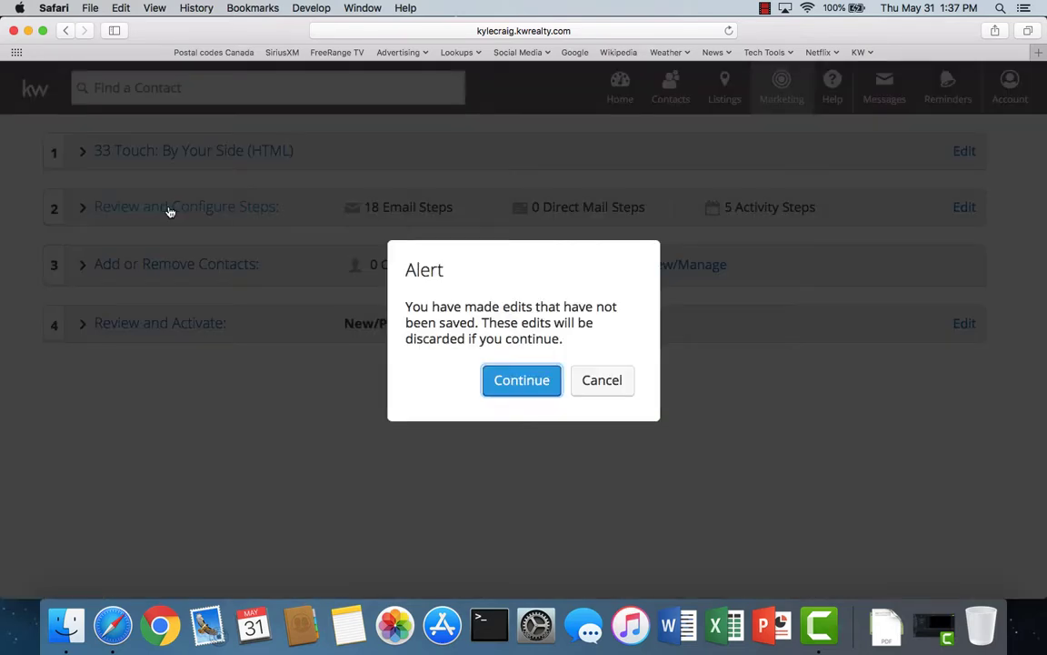
click(528, 388)
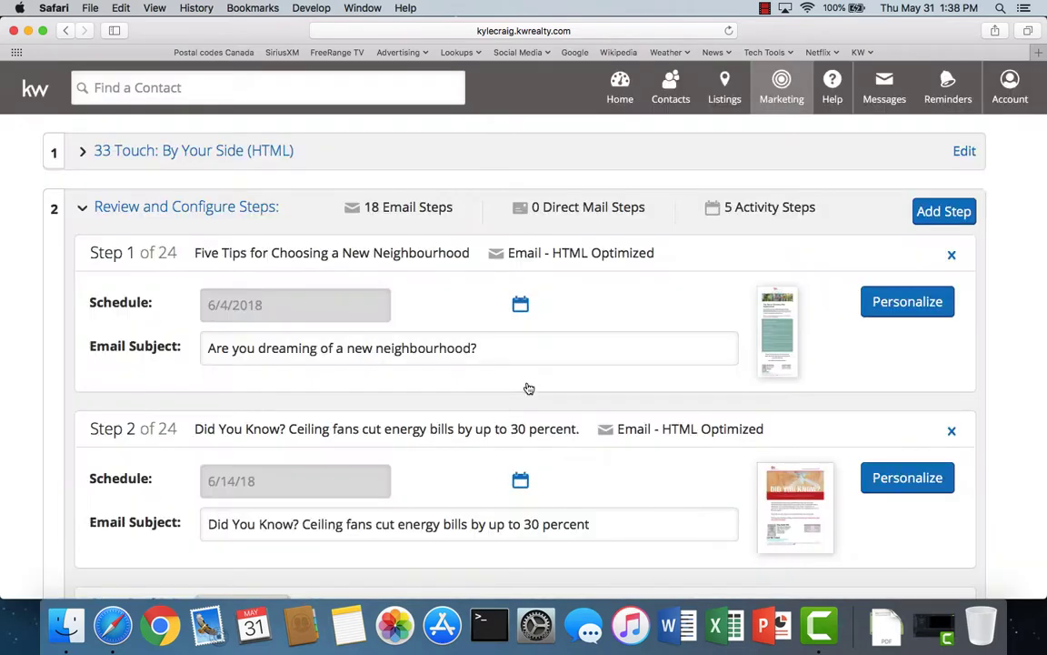
click(935, 215)
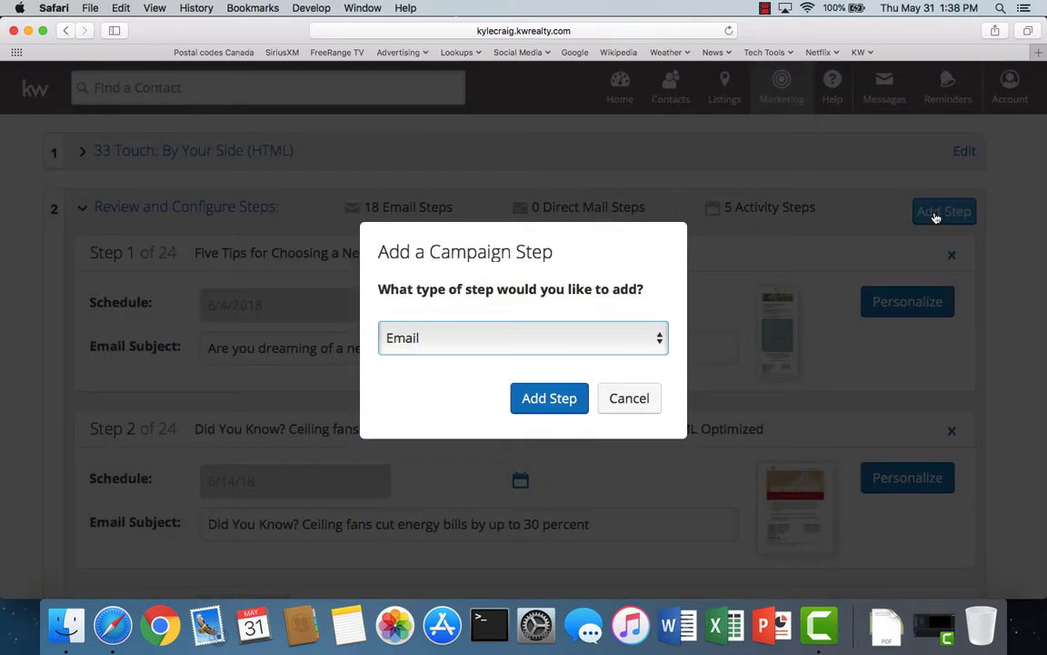
click(547, 408)
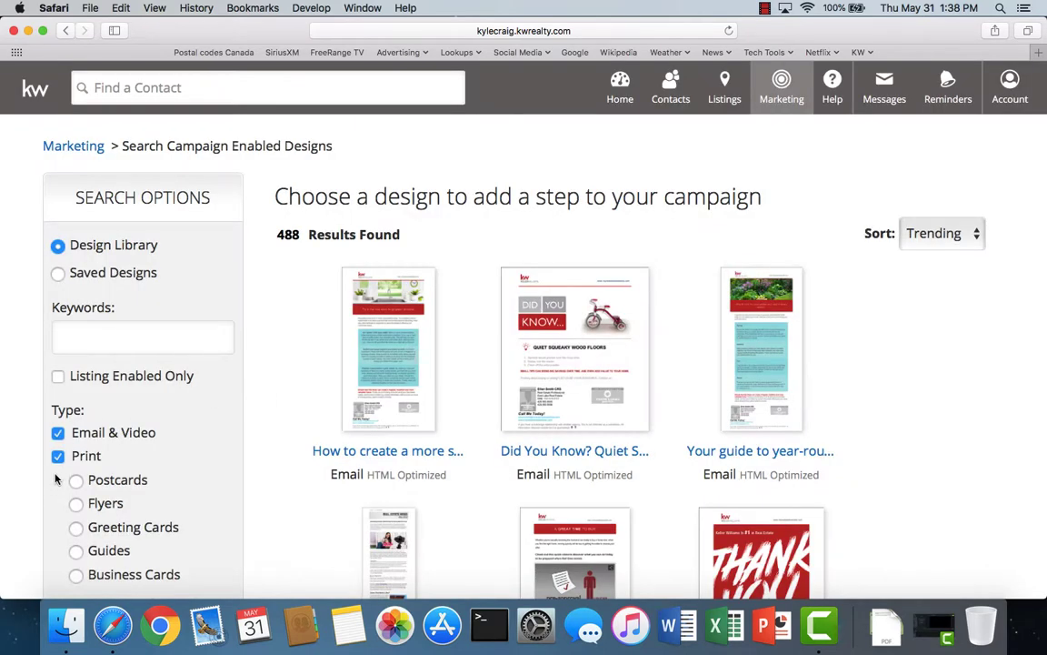
click(57, 456)
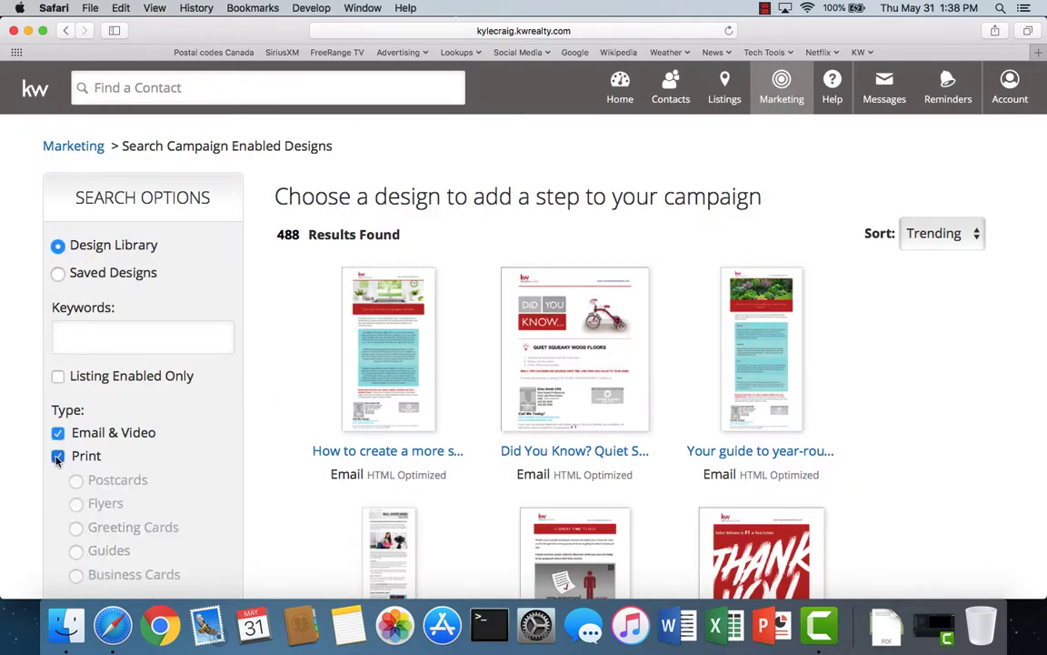
click(73, 341)
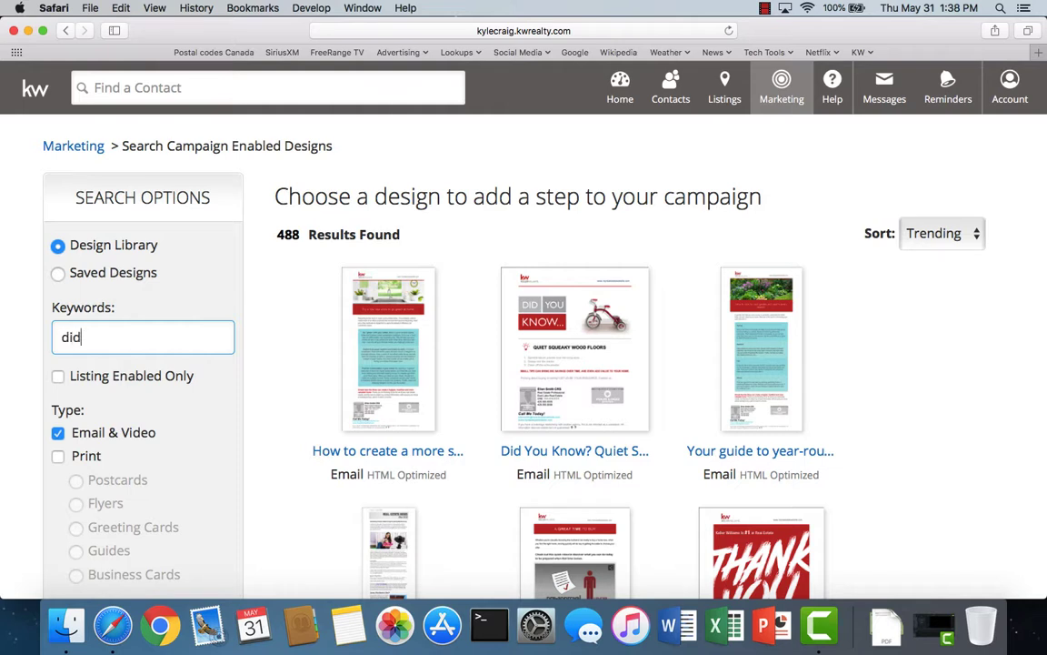
text(did you)
key(Return)
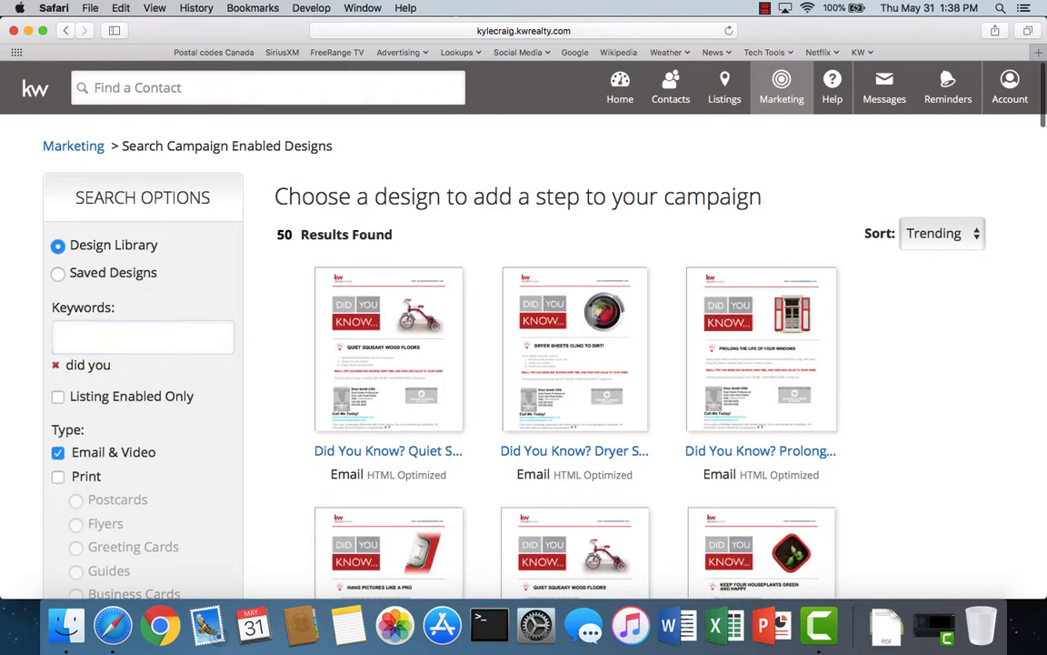
click(920, 237)
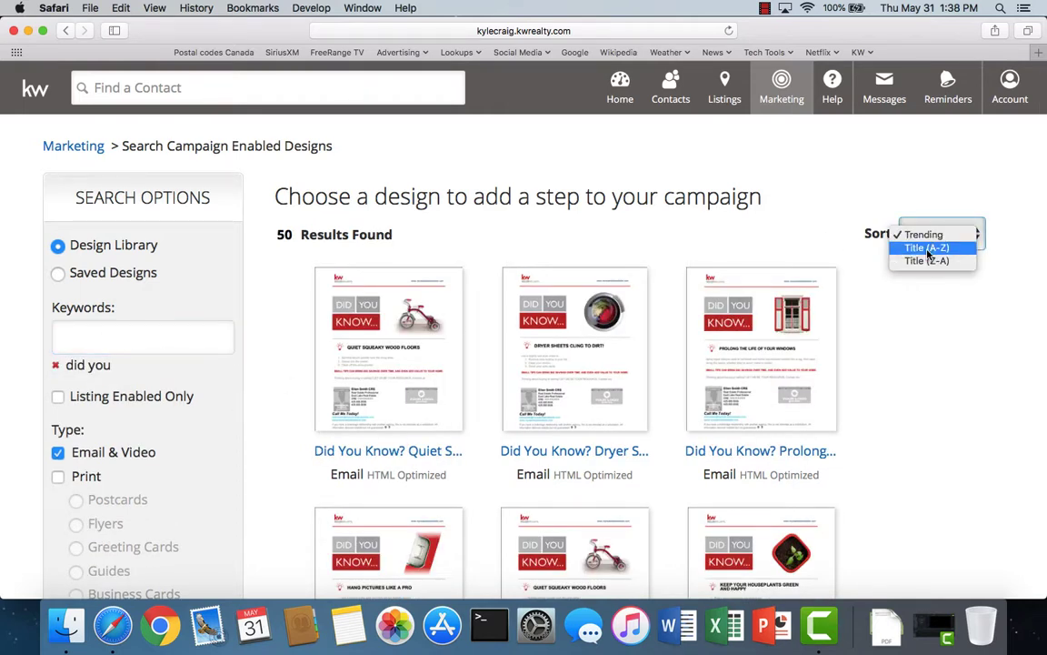
click(927, 248)
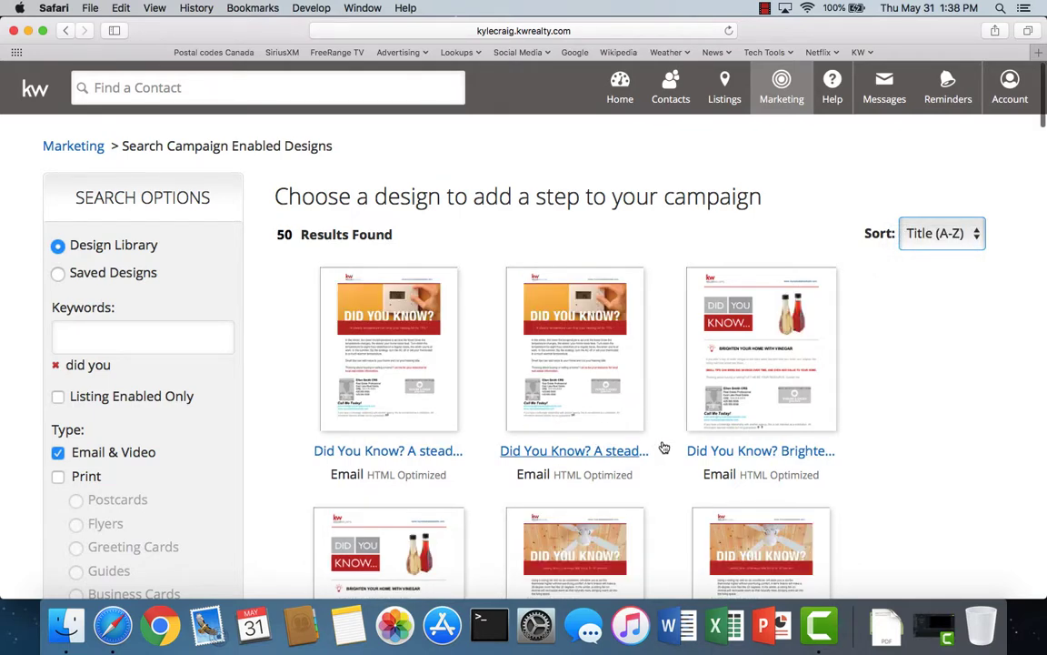
- Open the 'Did You Know? Dryer Sheets Cling to Dirt' design and add it as Step 25
scroll(663, 447, down, 1)
scroll(663, 447, down, 5)
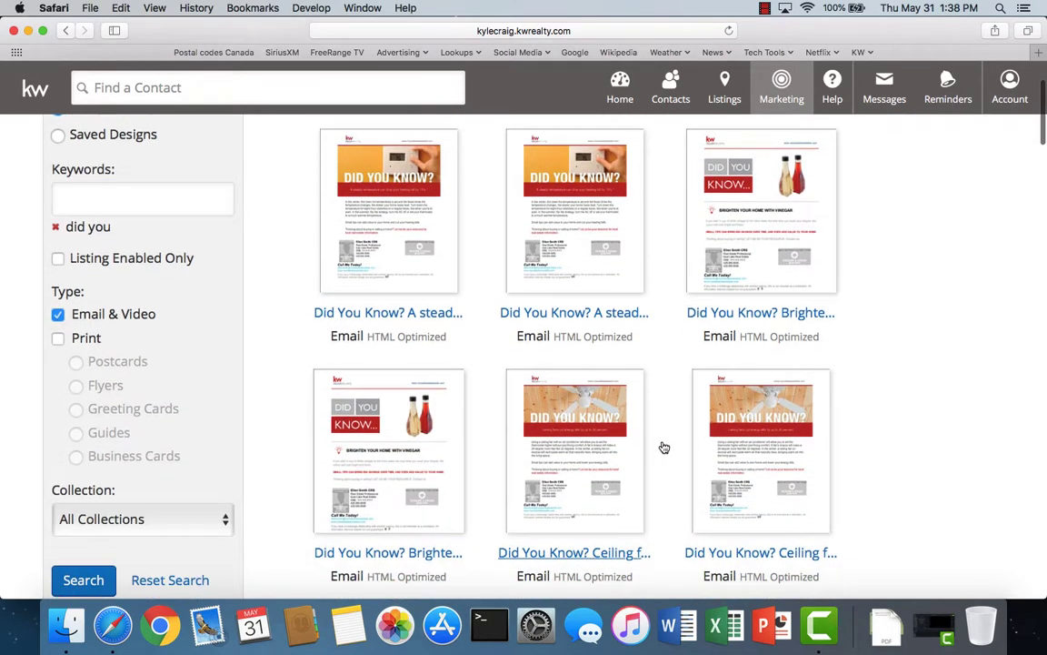
scroll(664, 447, down, 10)
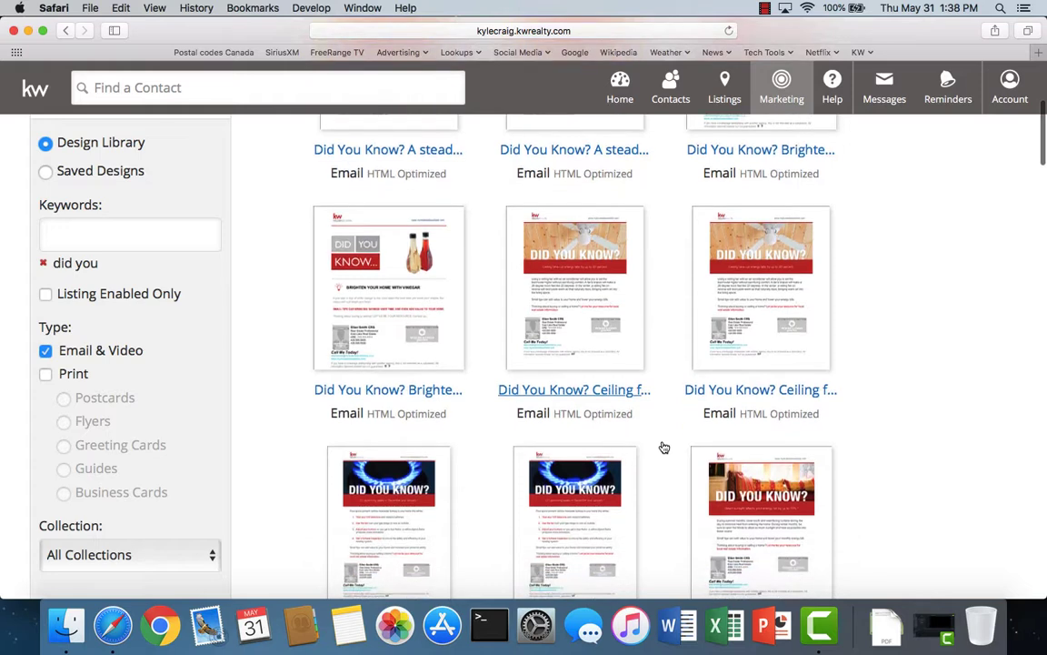
scroll(664, 447, down, 13)
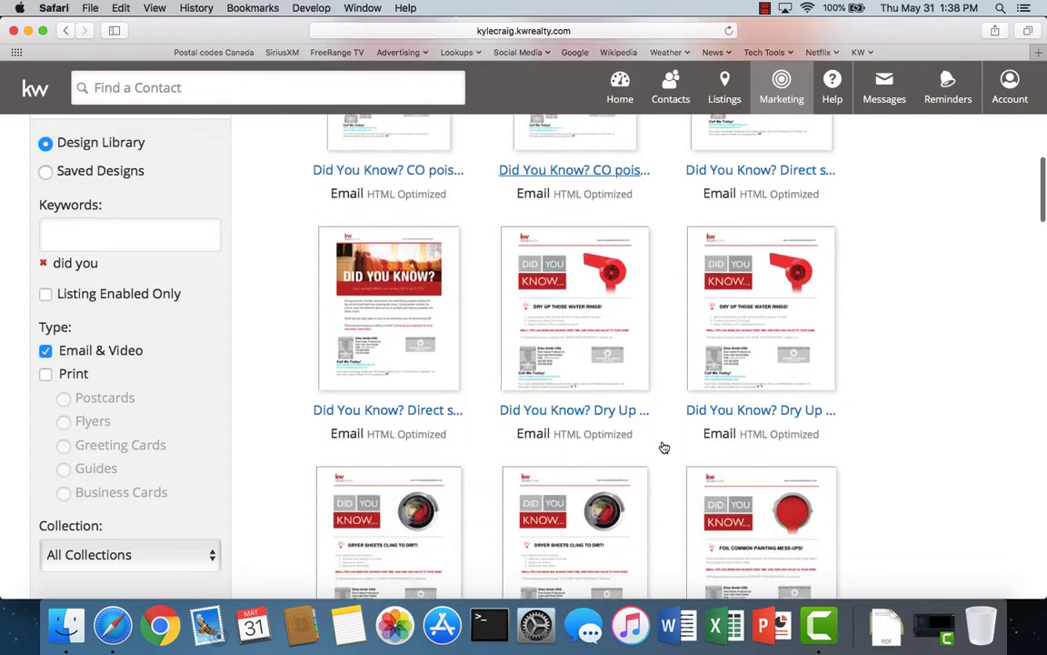
scroll(664, 448, down, 9)
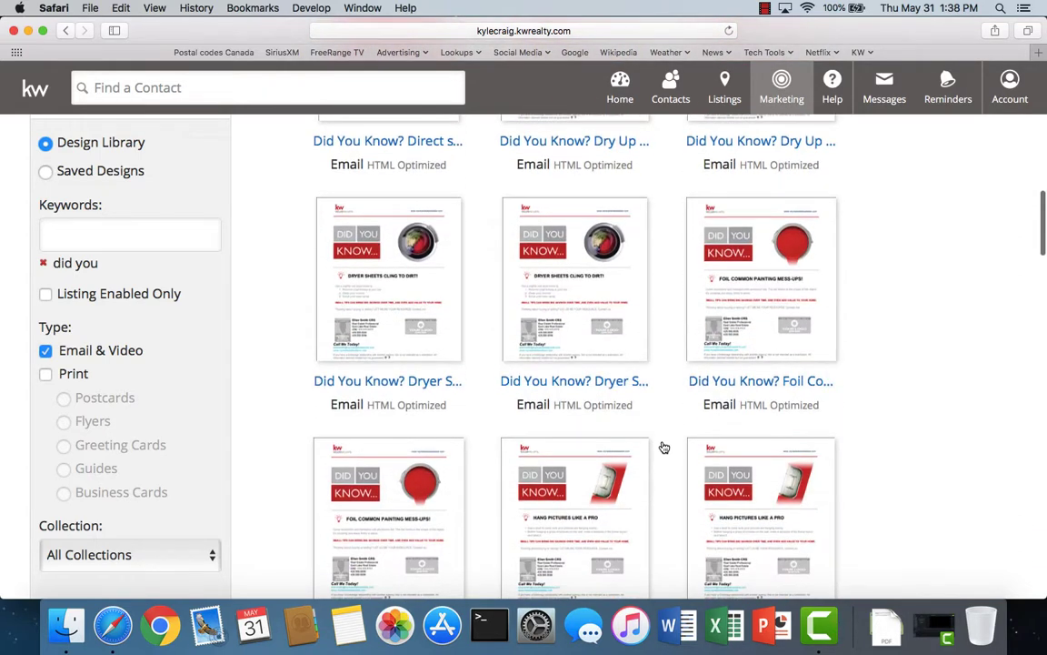
scroll(456, 393, up, 2)
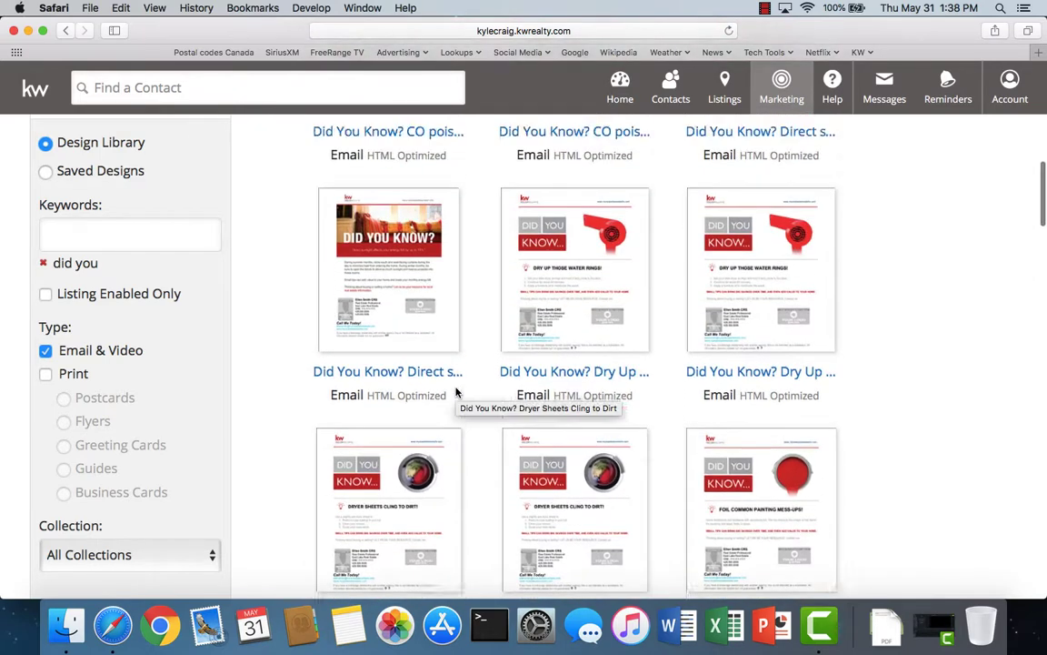
click(353, 443)
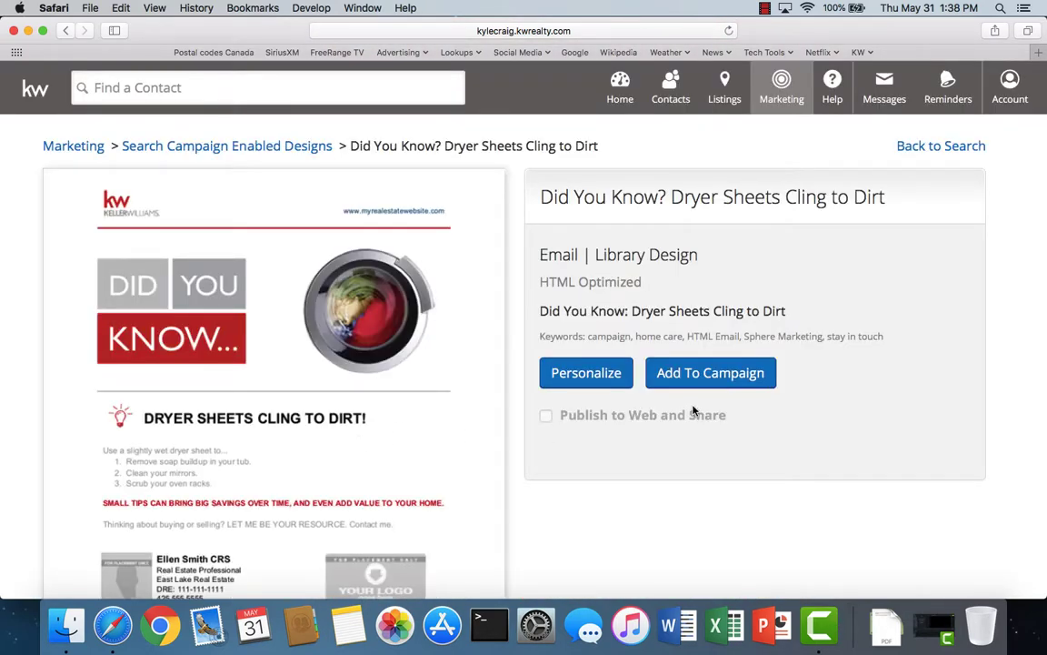
click(696, 376)
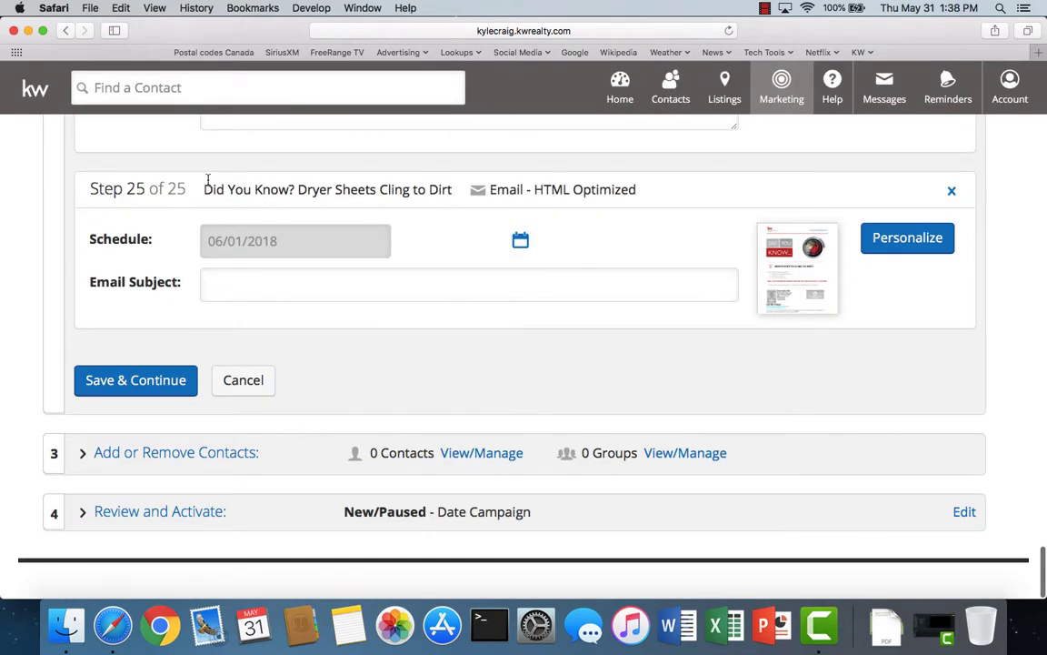
- Copy the step title into Email Subject as 'Did You Know? Dryer Sheets Cling to Dirt'
drag(206, 189, 455, 191)
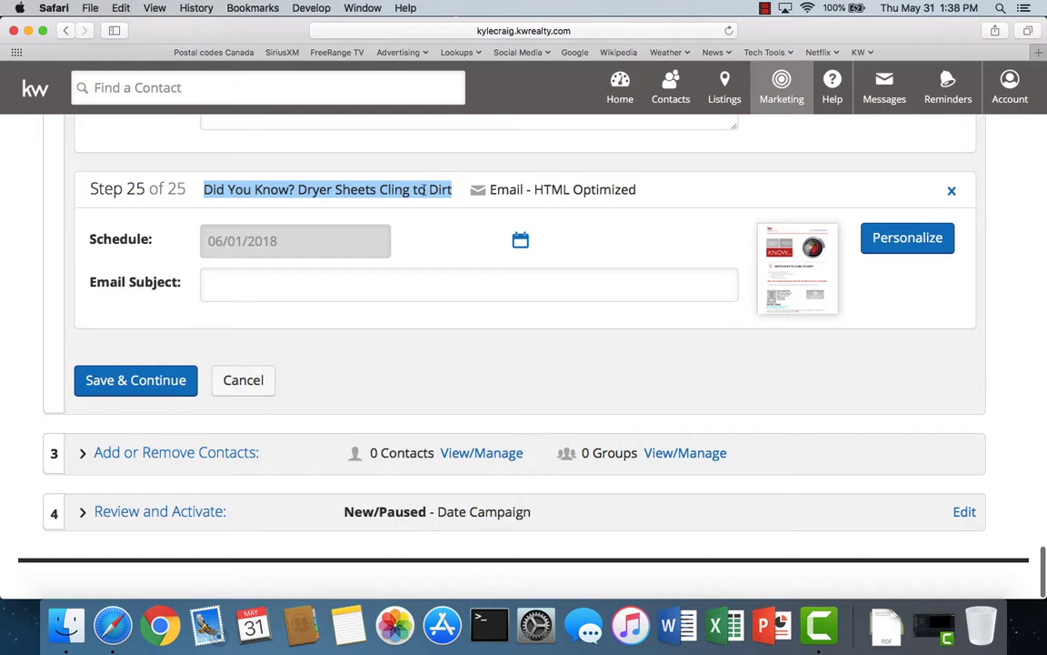
right_click(423, 189)
click(449, 234)
click(223, 289)
right_click(224, 289)
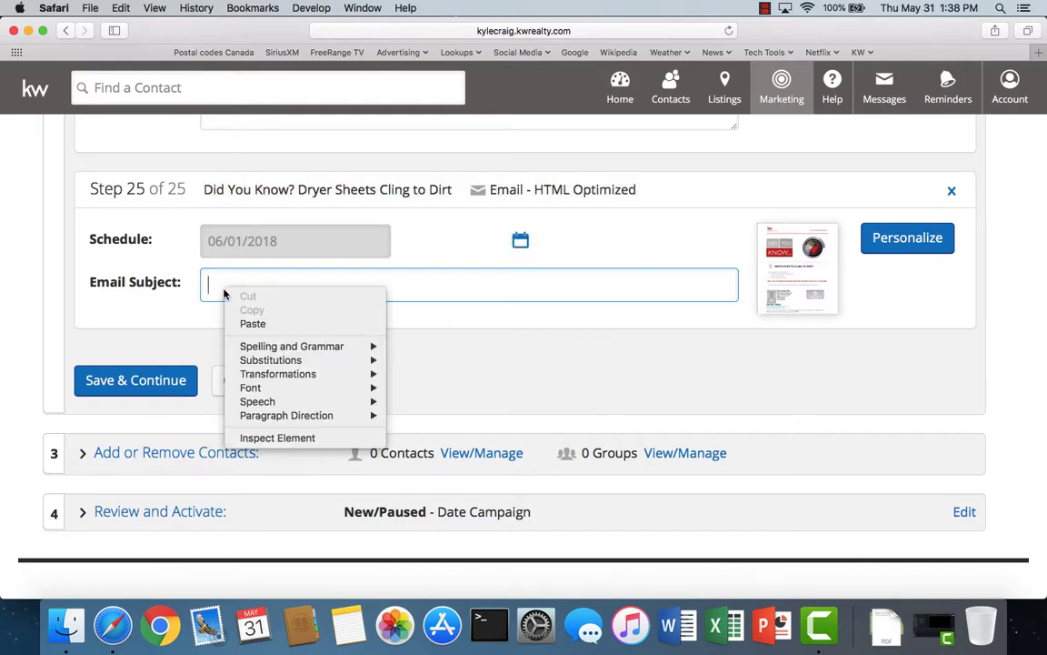
click(253, 325)
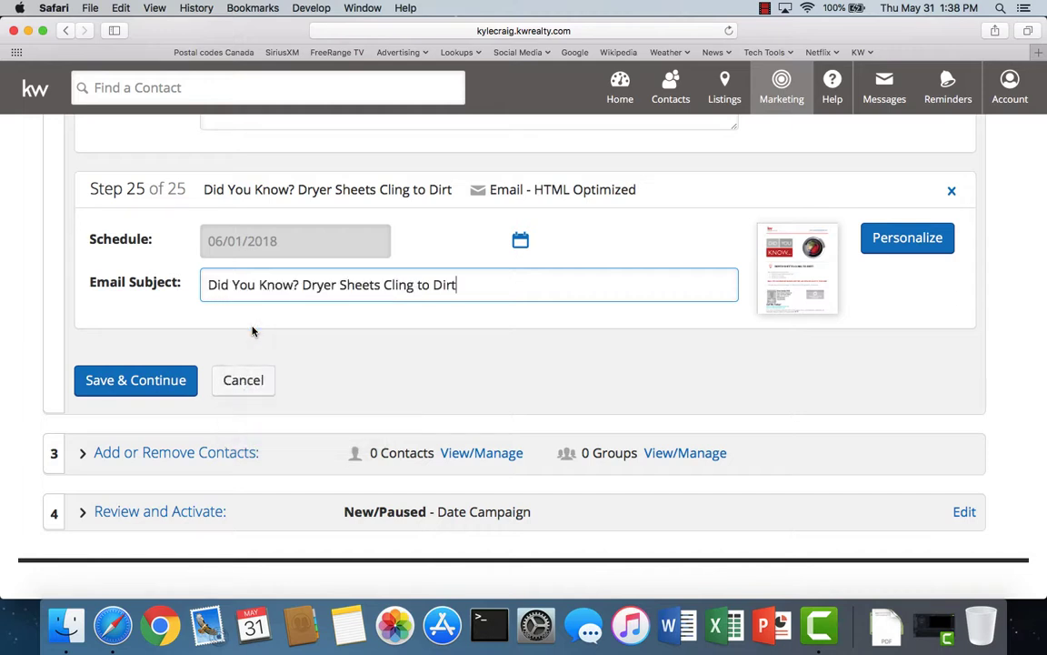
- Schedule the dryer-sheets email for September 14, 2018 and save the step
click(521, 242)
click(399, 275)
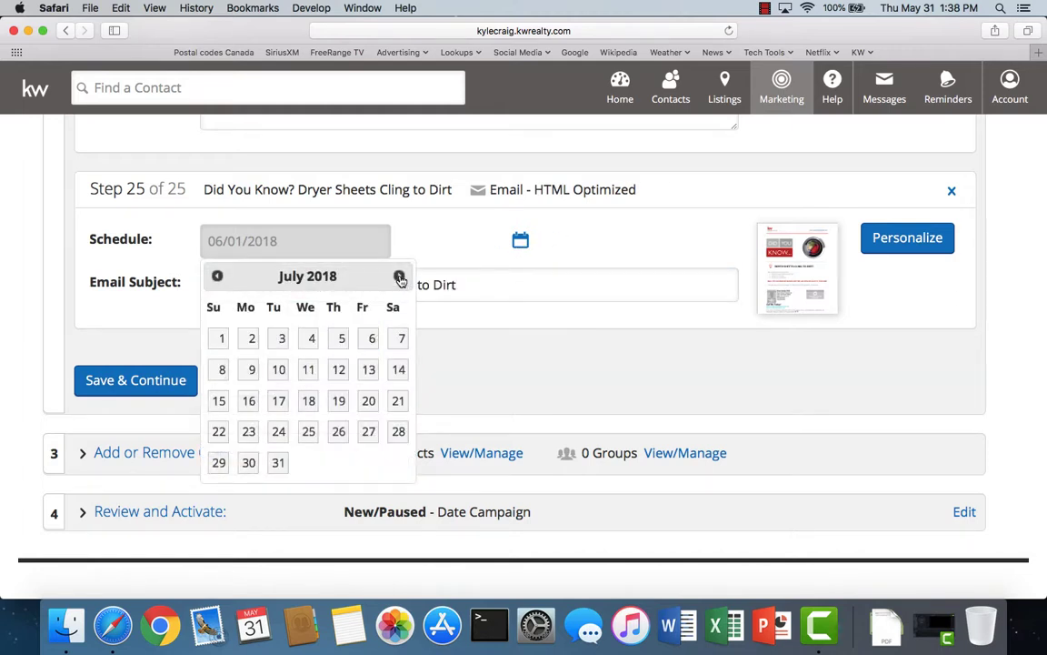
click(399, 276)
click(399, 275)
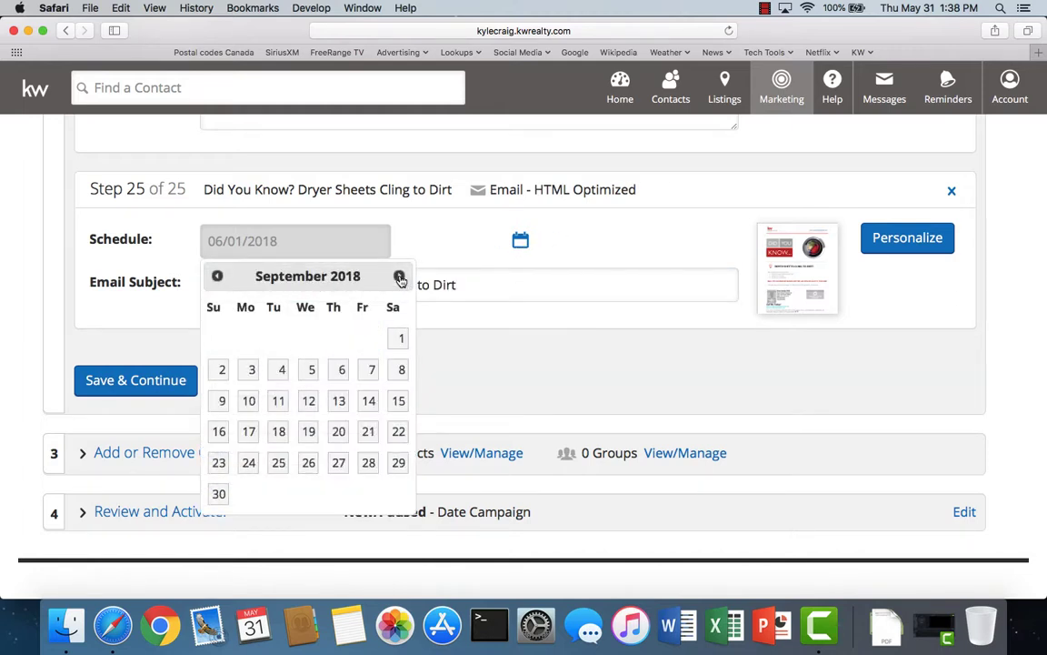
click(368, 400)
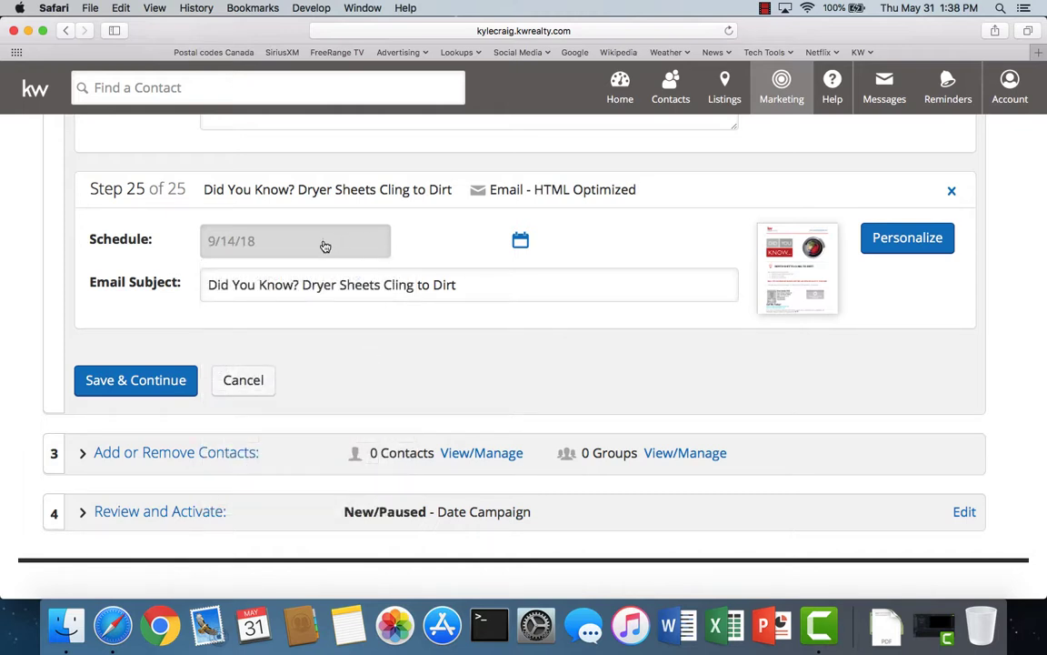
click(164, 380)
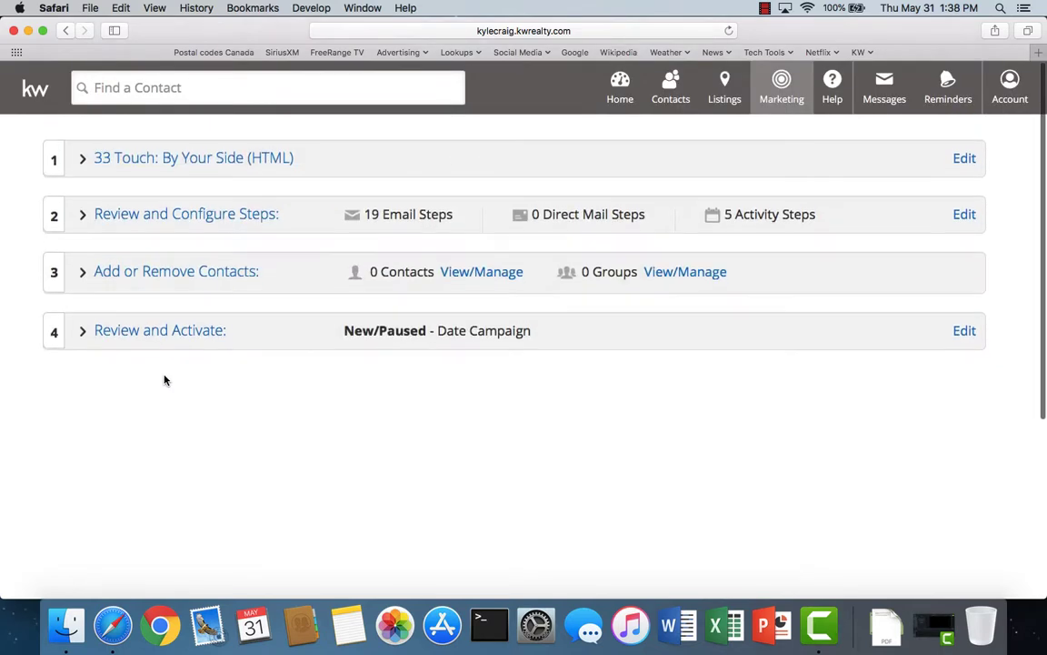
- Reopen the steps, start a new email step, and filter email-only 'did you' designs sorted Title A-Z
click(164, 211)
click(501, 391)
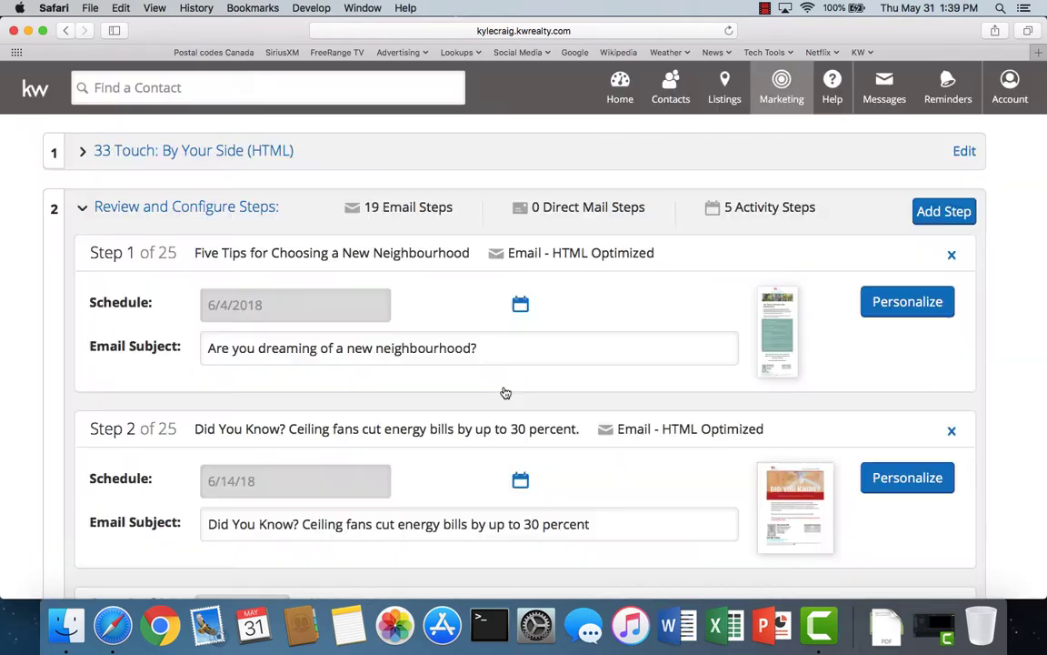
click(945, 213)
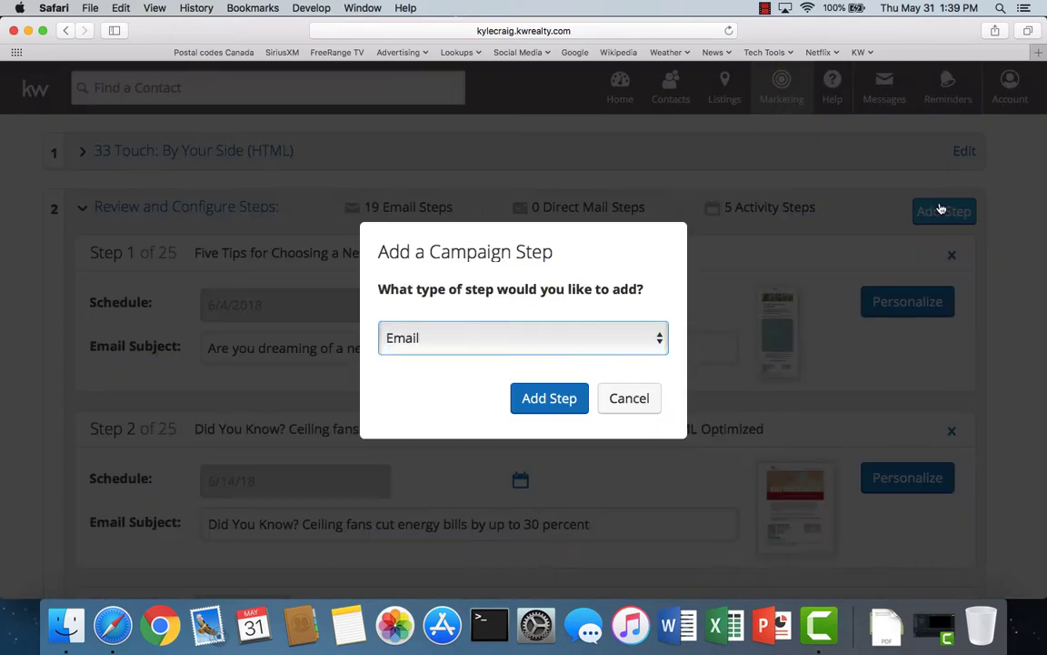
click(545, 400)
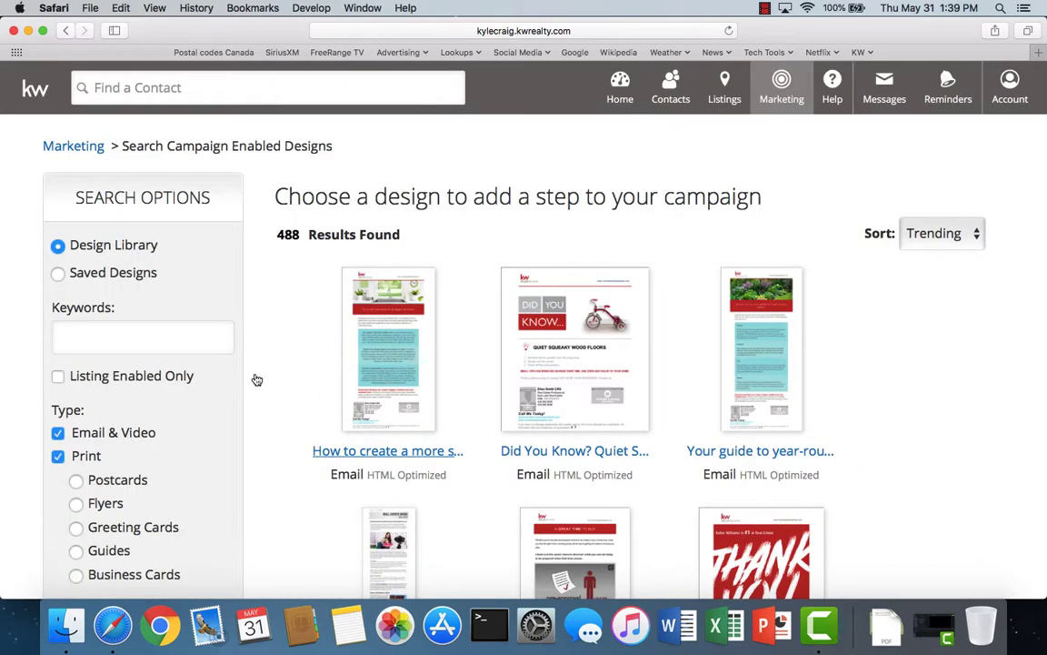
click(58, 456)
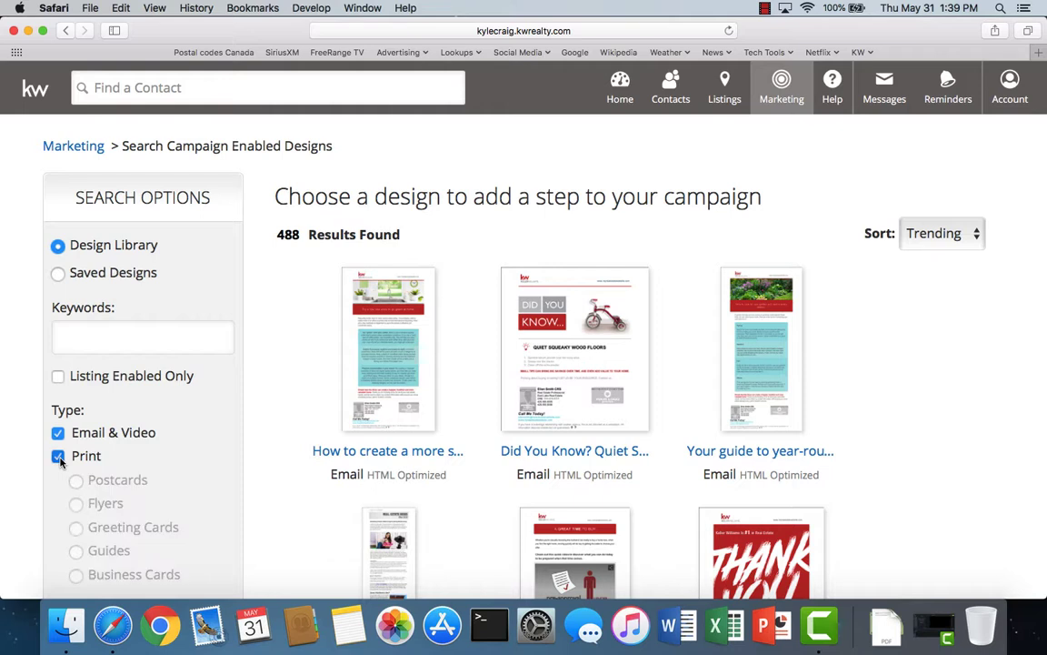
click(78, 341)
text(did you)
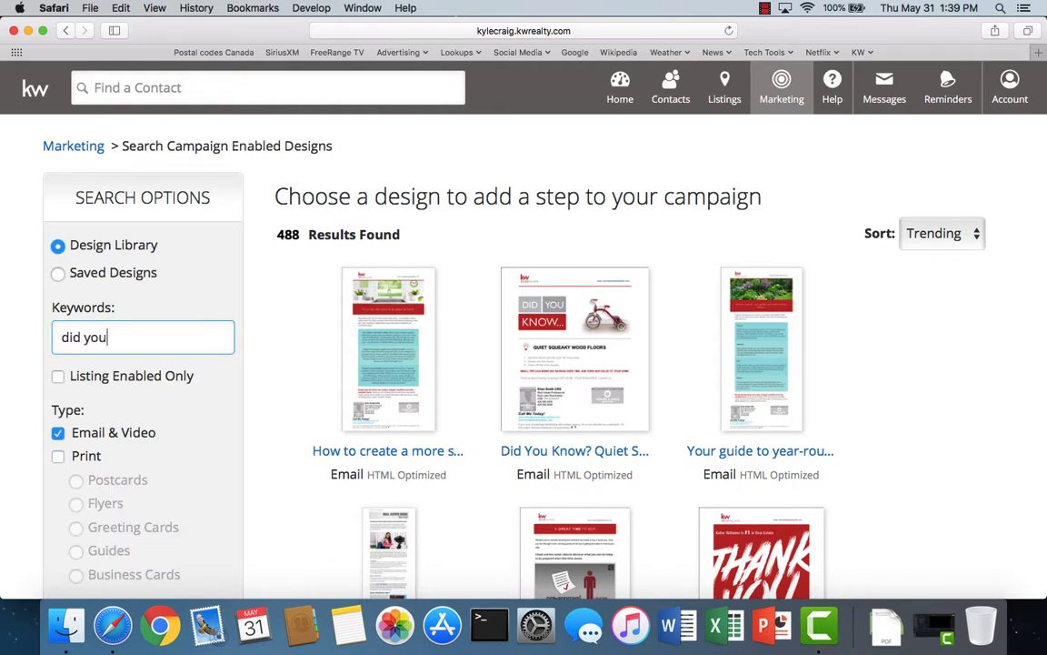
key(Return)
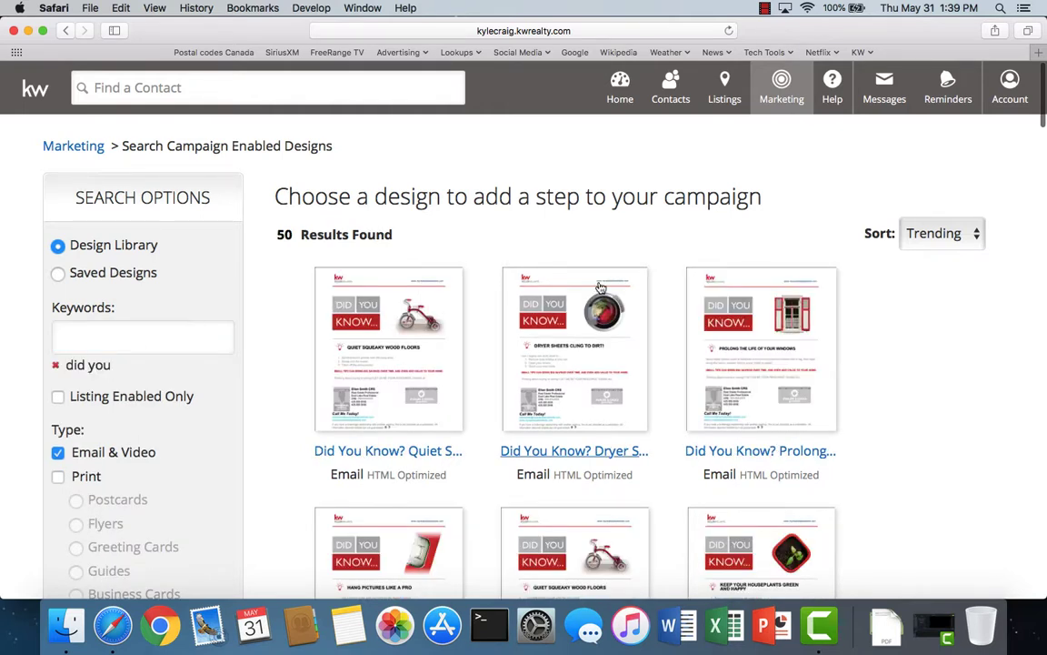
click(940, 236)
click(925, 247)
- Open the steady-temperature heating-bill 'Did You Know?' design and add it as Step 26
scroll(638, 432, down, 5)
scroll(640, 433, down, 10)
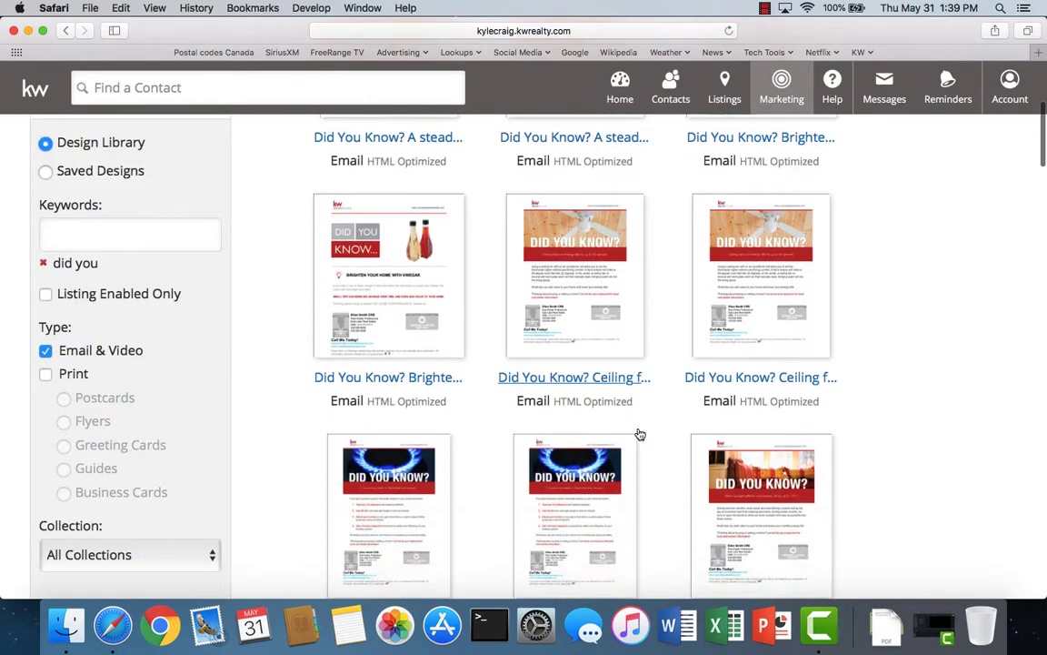
scroll(640, 434, down, 10)
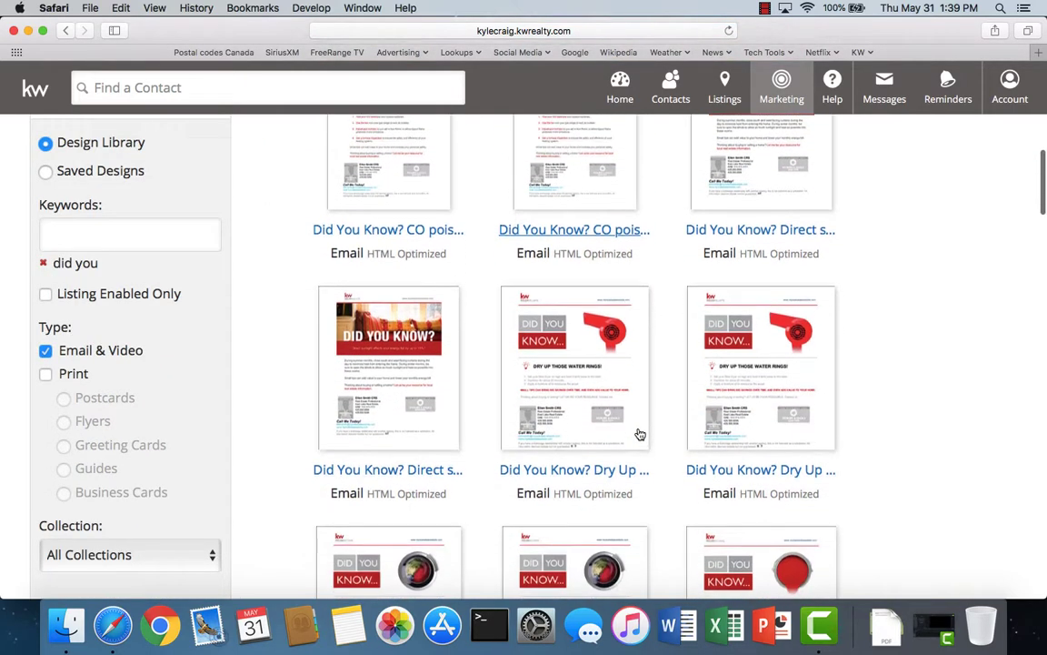
scroll(640, 433, down, 8)
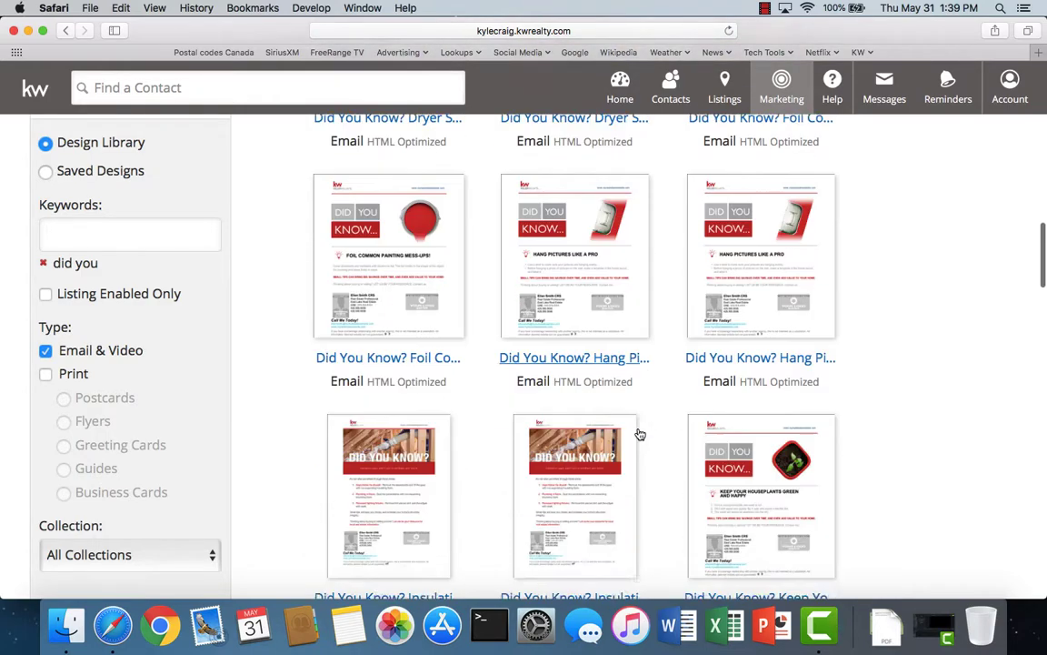
scroll(640, 434, down, 6)
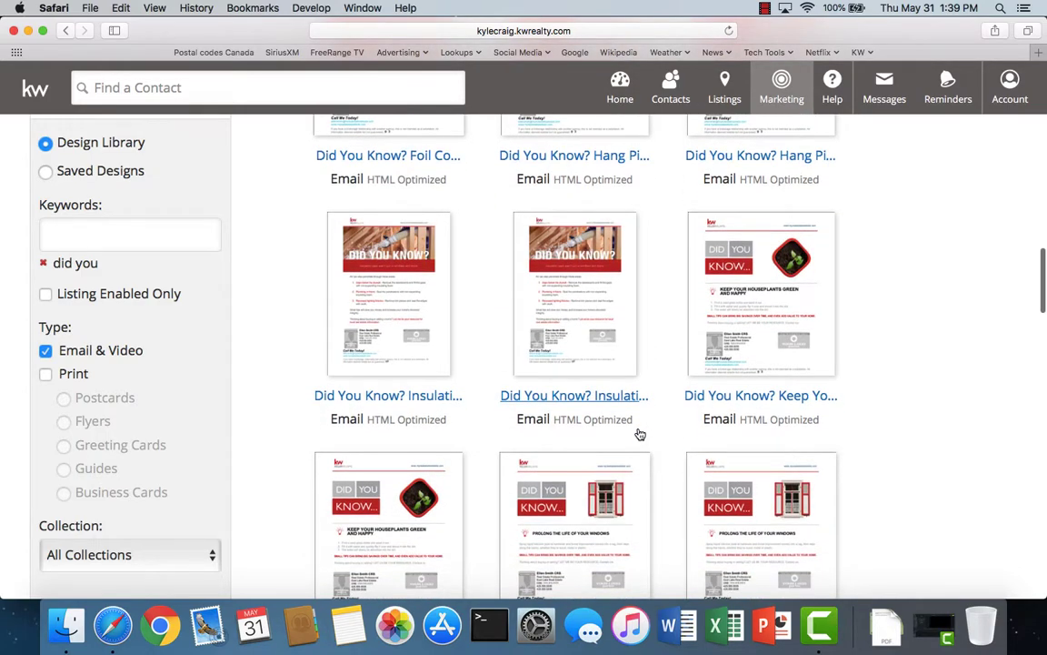
scroll(640, 433, down, 7)
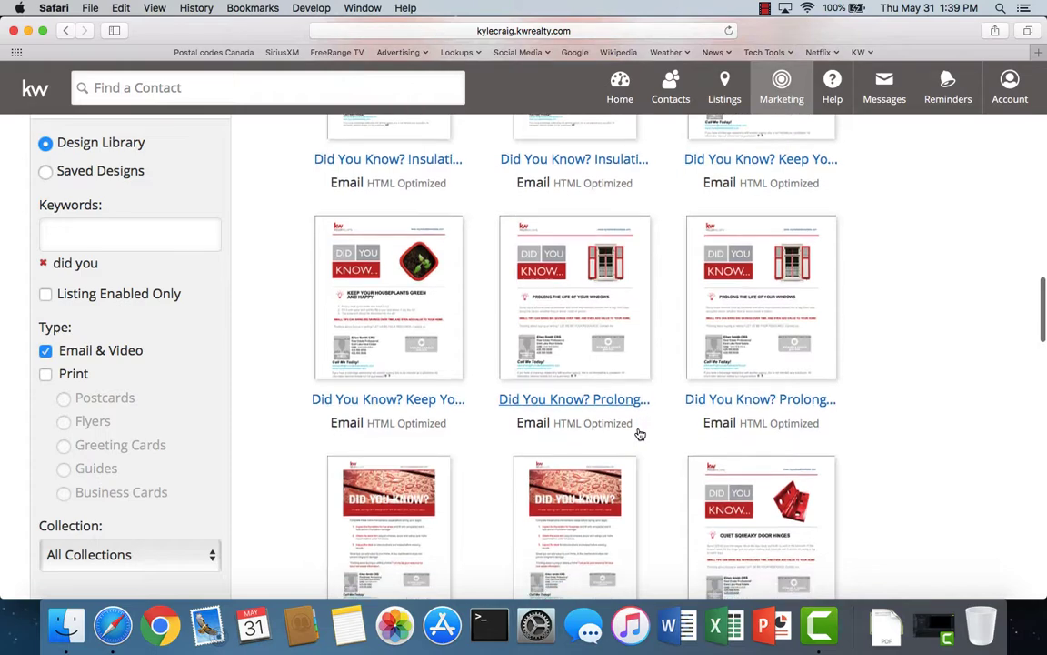
scroll(640, 434, up, 20)
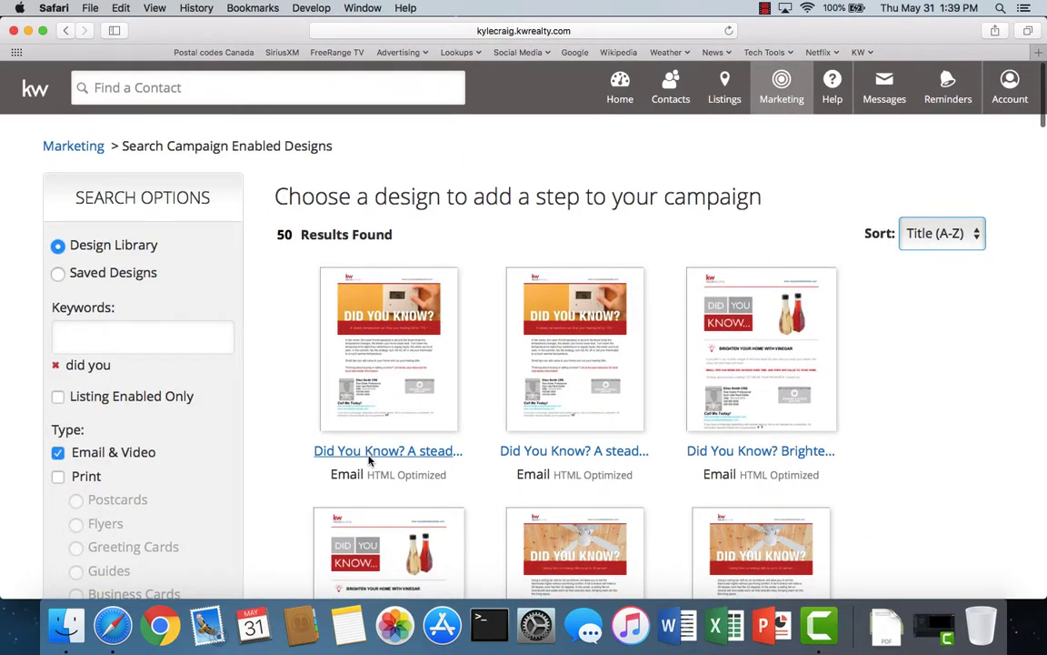
click(370, 460)
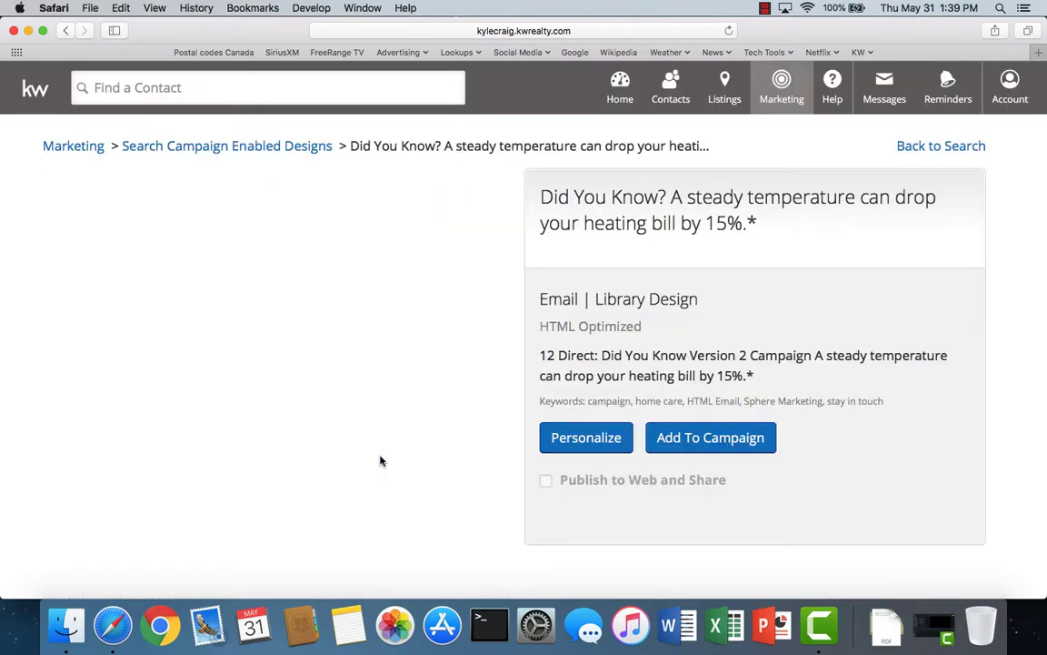
click(739, 450)
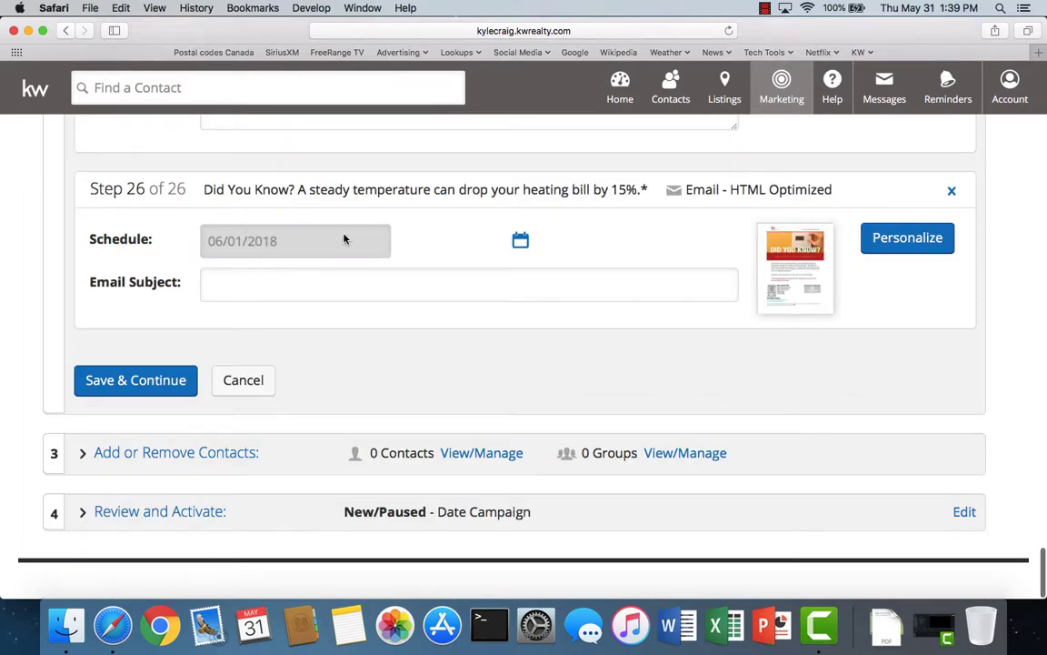
- Schedule the heating-bill email step for October 14, 2018
click(518, 242)
click(398, 278)
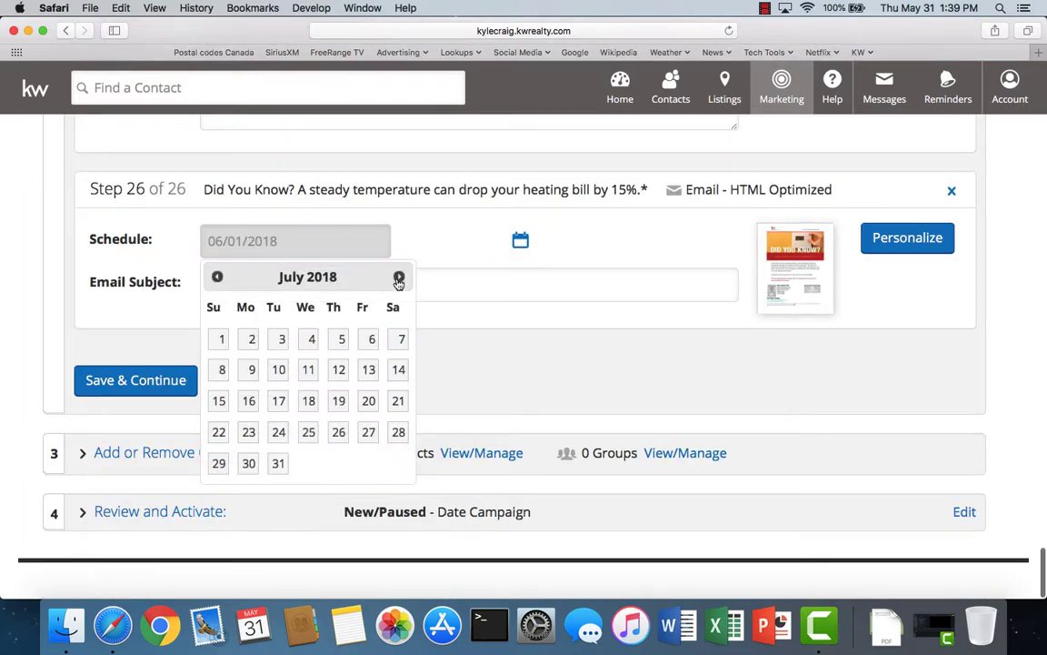
click(398, 278)
click(398, 278)
click(399, 278)
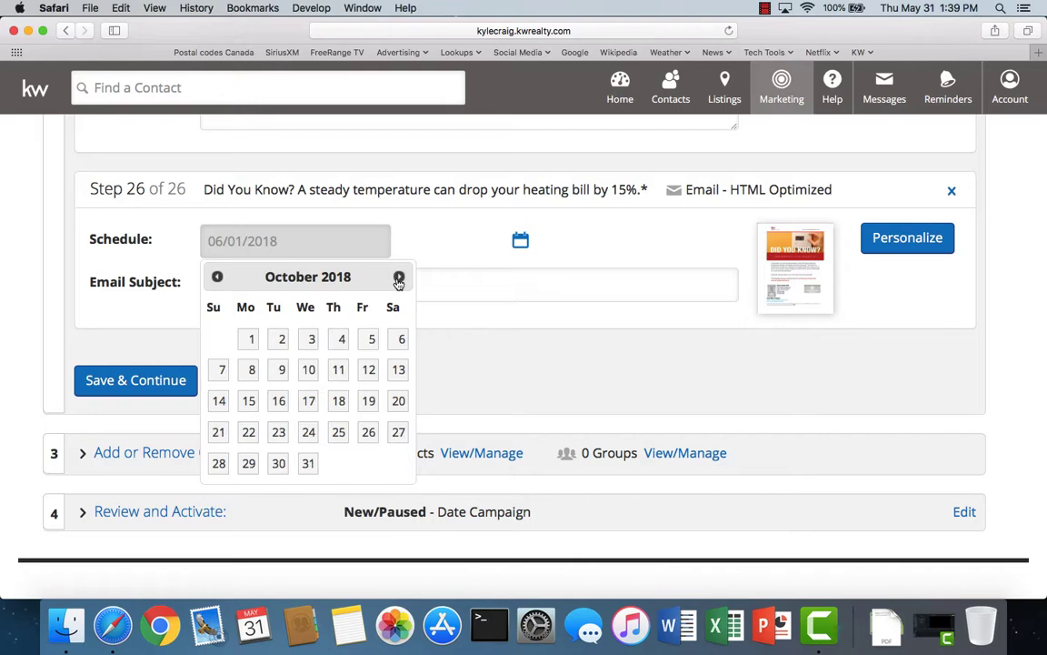
click(220, 403)
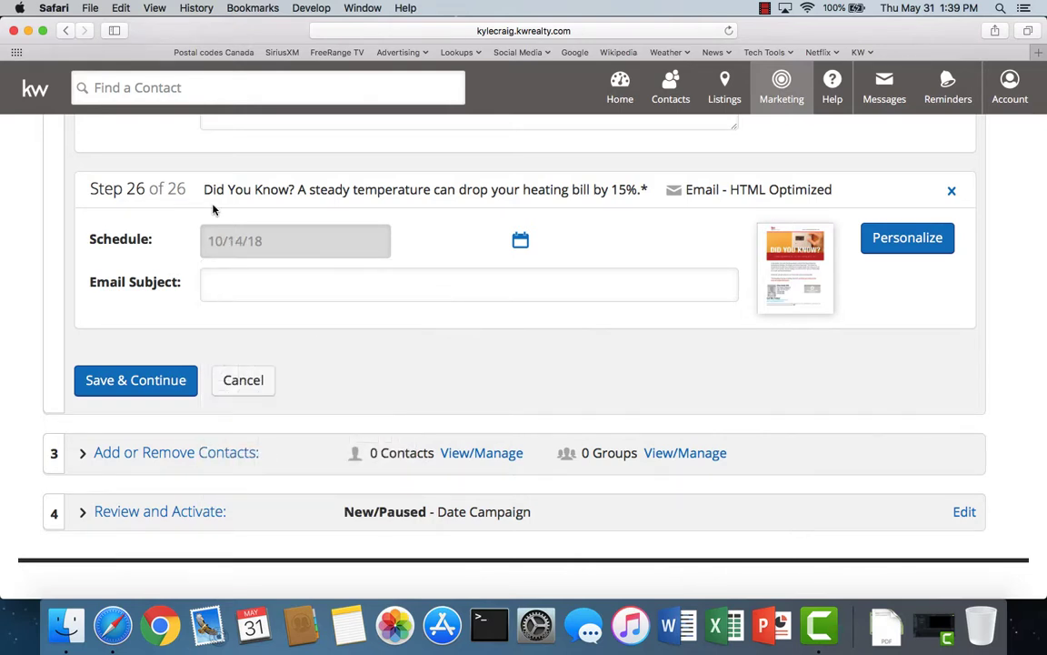
- Paste the step's title into the email subject and save Step 26
drag(202, 191, 635, 196)
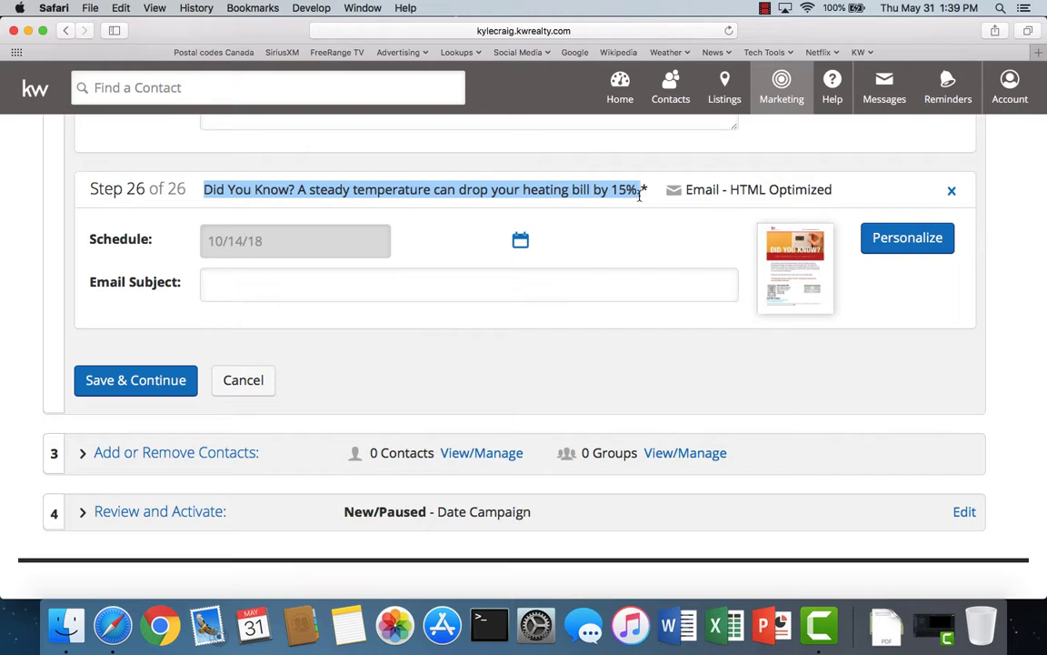
click(226, 283)
text(Did You Know? A steady temperature can drop your heating bill by 15%.)
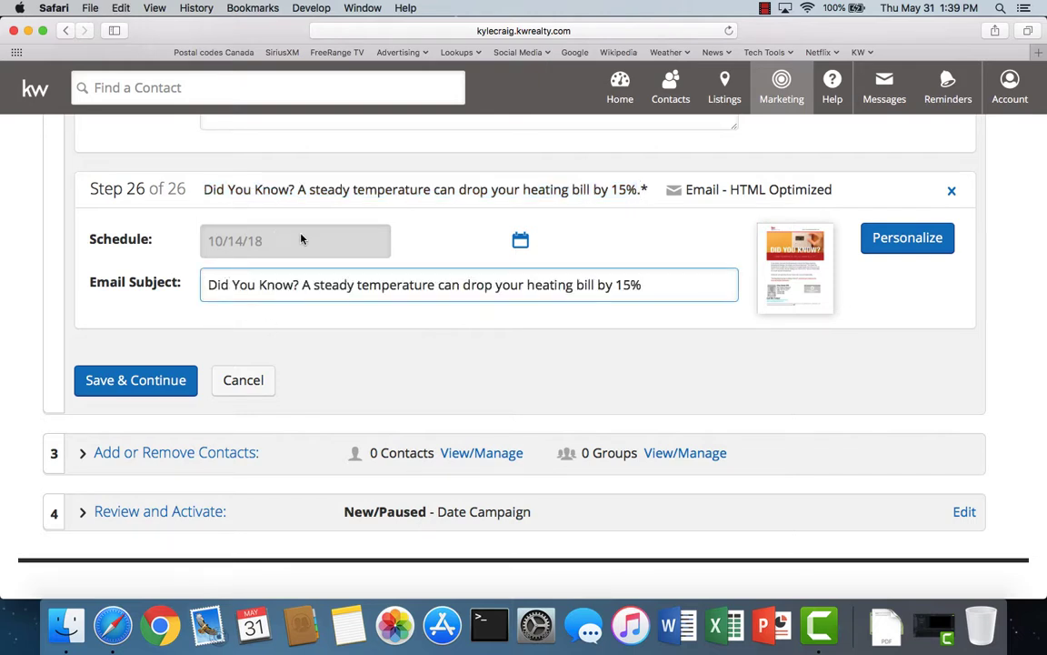
click(432, 248)
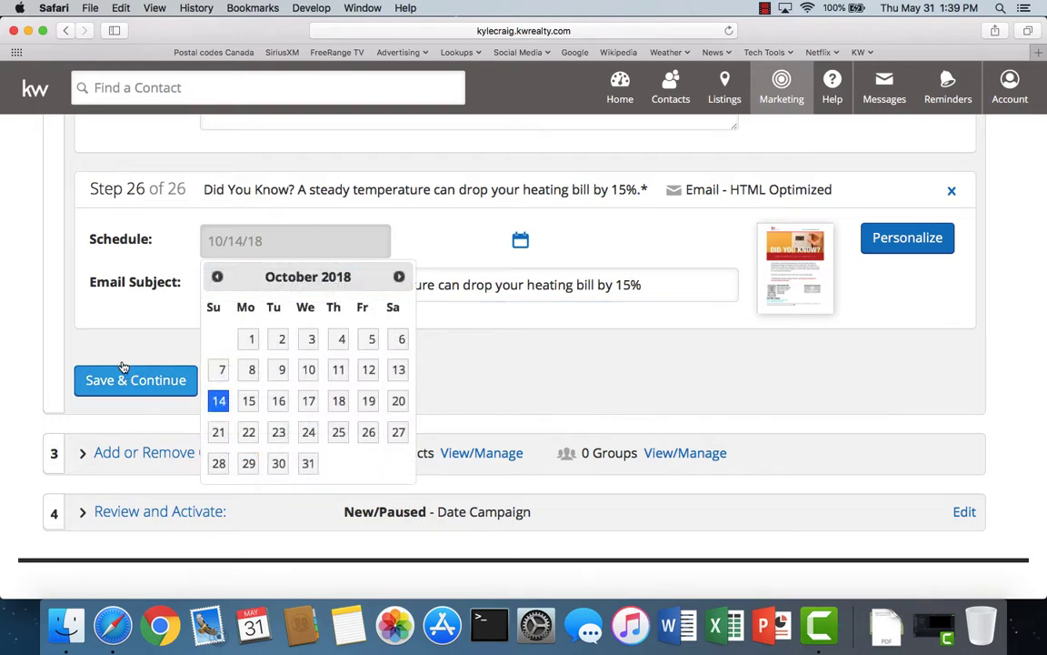
click(123, 339)
click(122, 382)
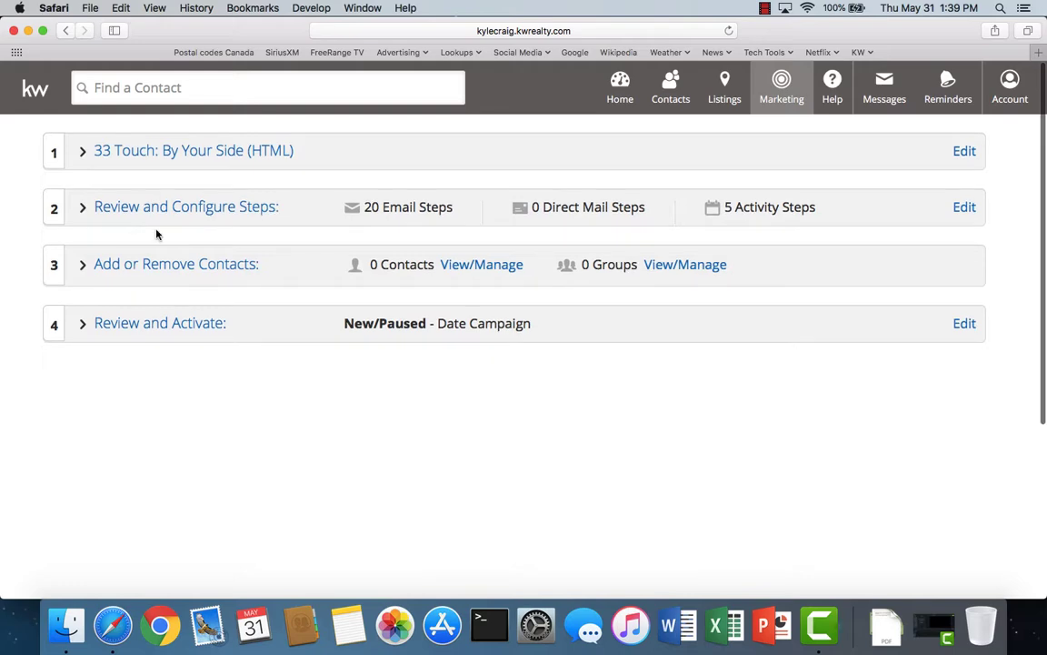
- Discard unsaved edits in the campaign steps and start a new email step
click(169, 209)
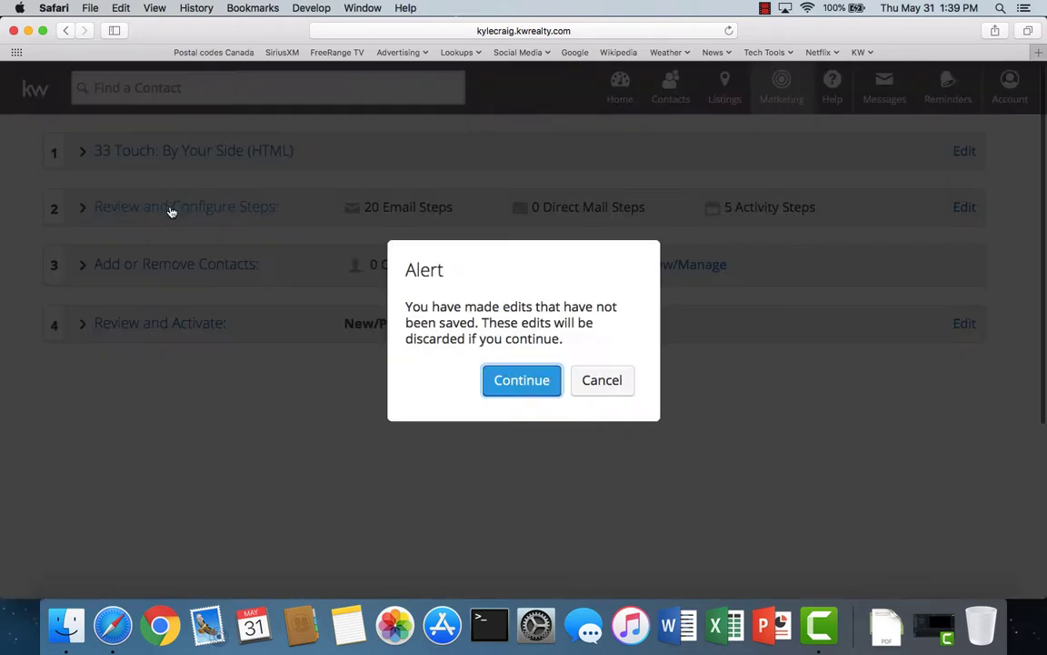
click(517, 382)
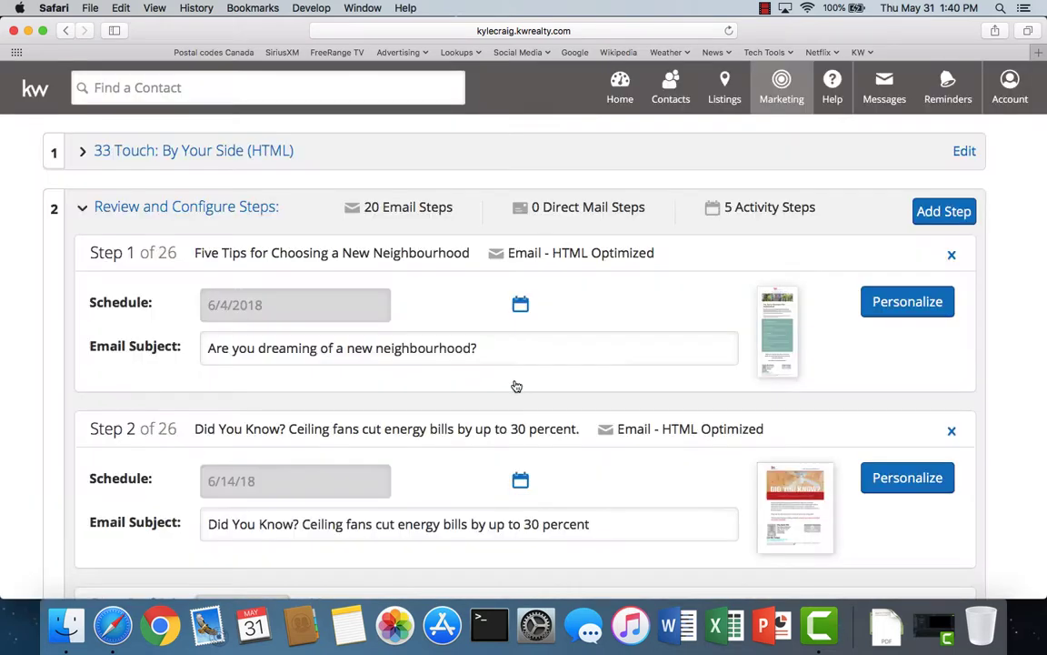
click(950, 212)
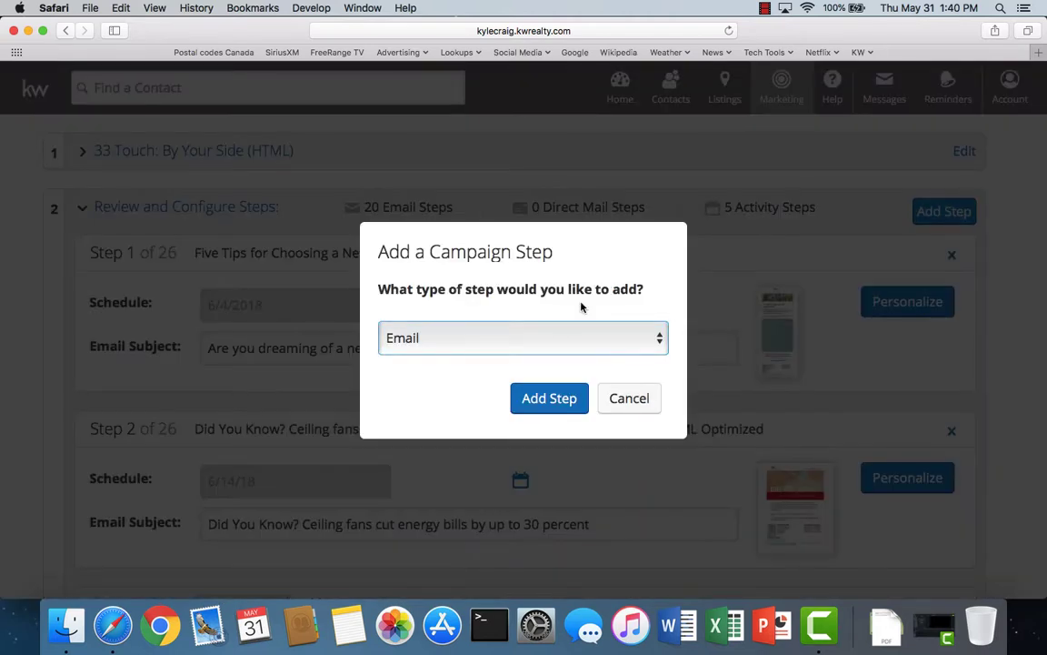
click(549, 398)
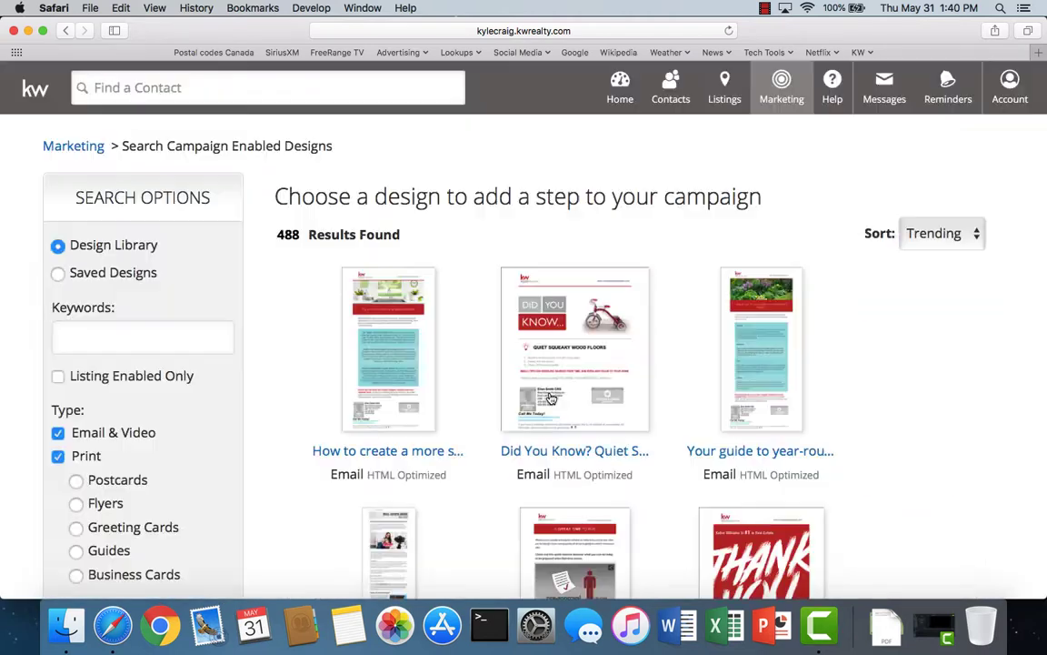
- Filter designs to 'did you', sort by Title (A-Z), and add the CO poisoning design
click(112, 337)
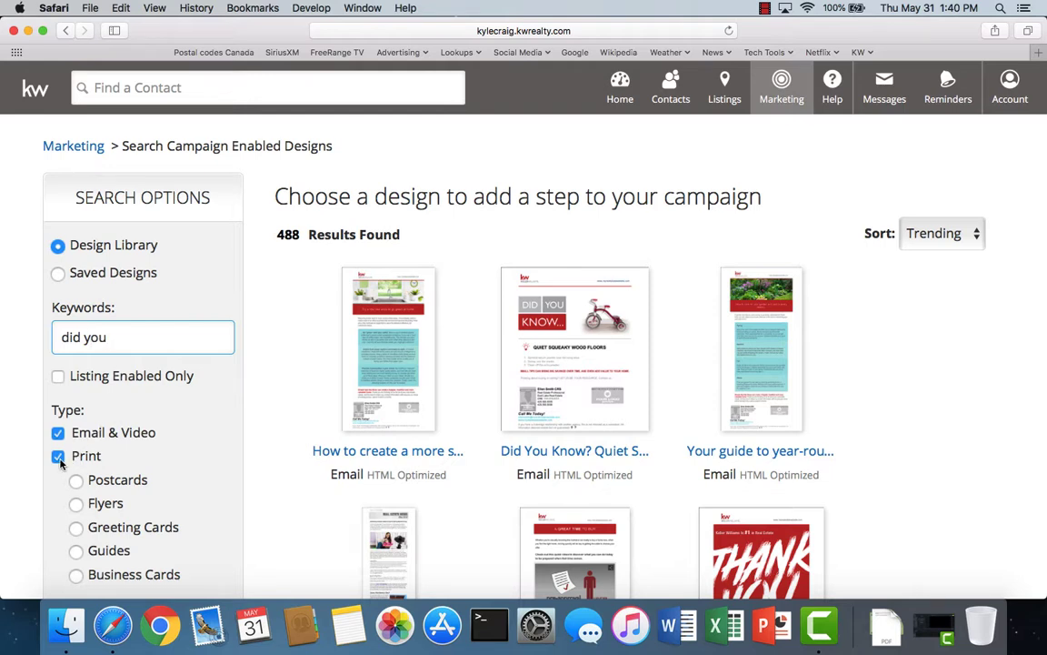
click(58, 457)
click(131, 344)
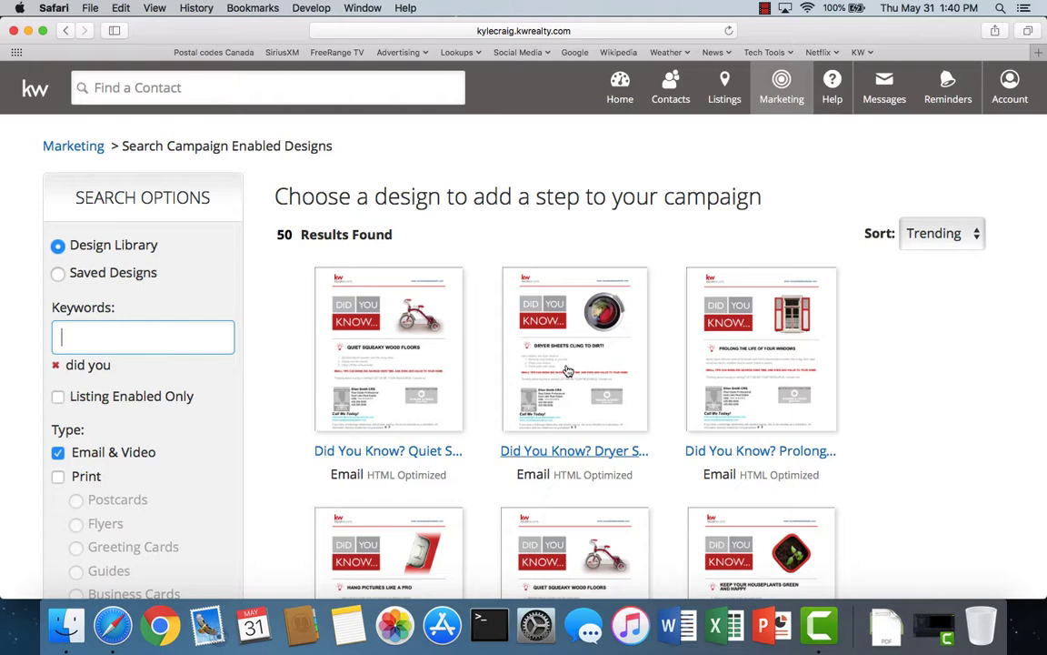
click(955, 234)
click(944, 247)
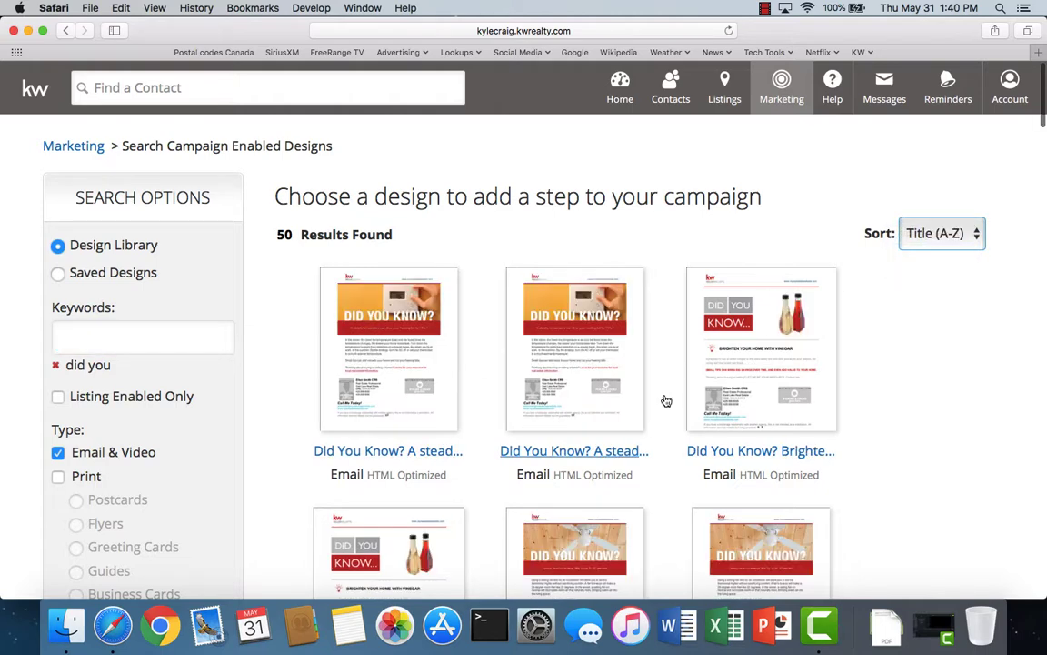
scroll(688, 449, down, 3)
scroll(688, 449, down, 5)
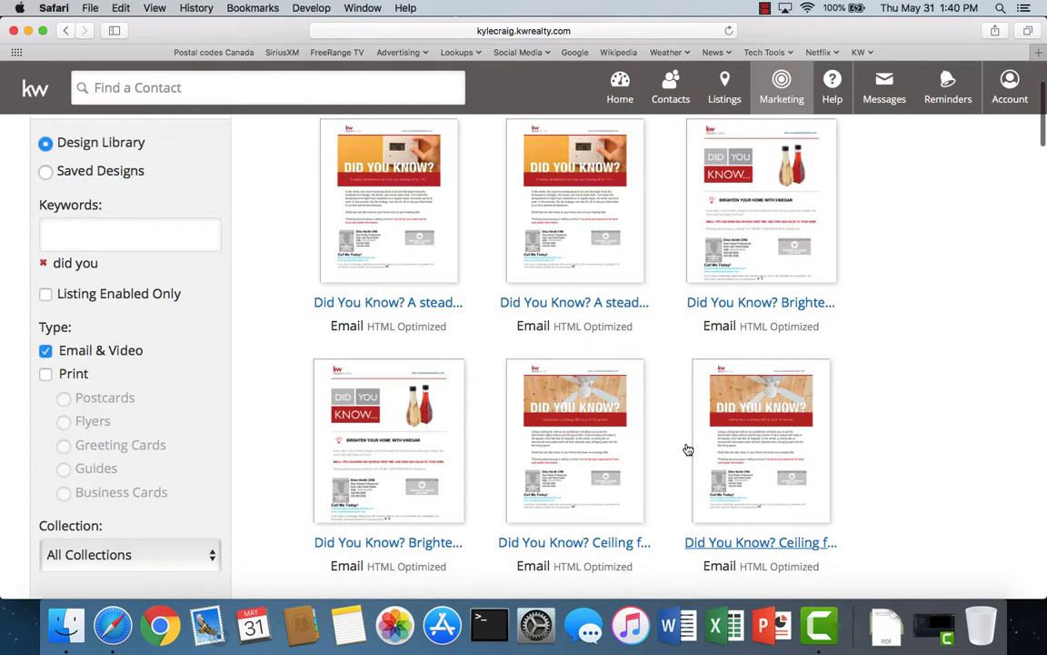
scroll(688, 449, down, 1)
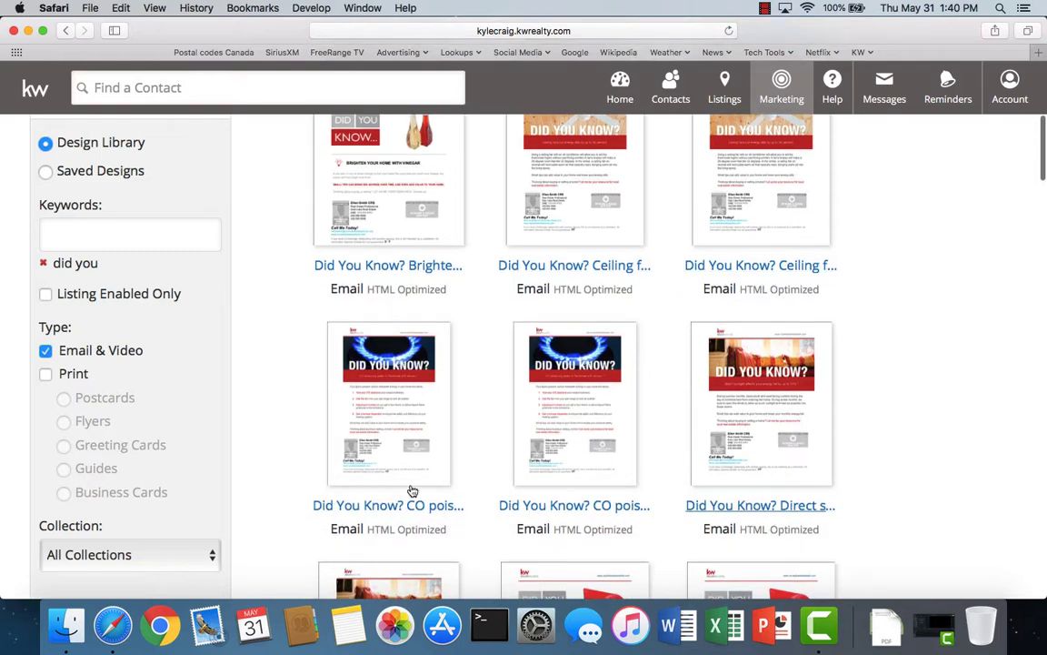
click(363, 506)
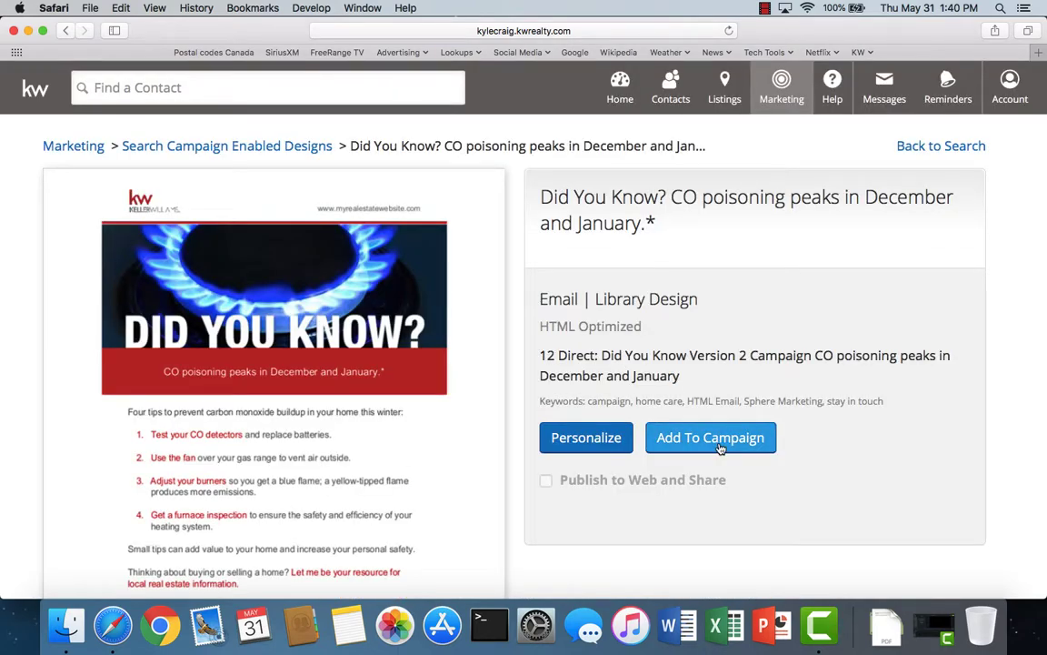
click(720, 449)
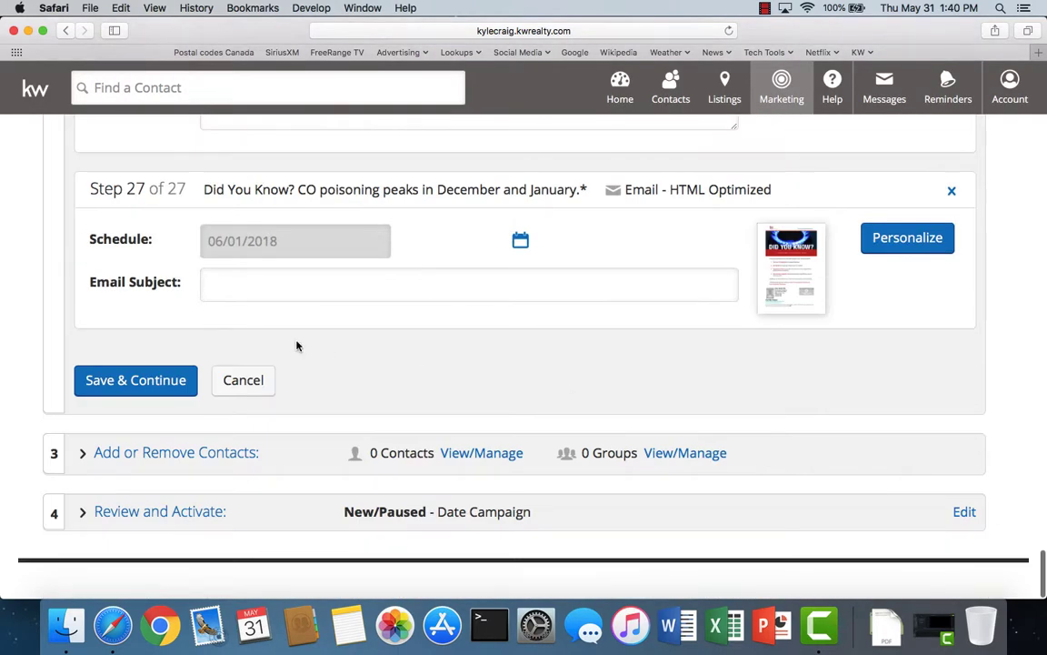
- Schedule Step 27 for November 14, 2018
click(521, 241)
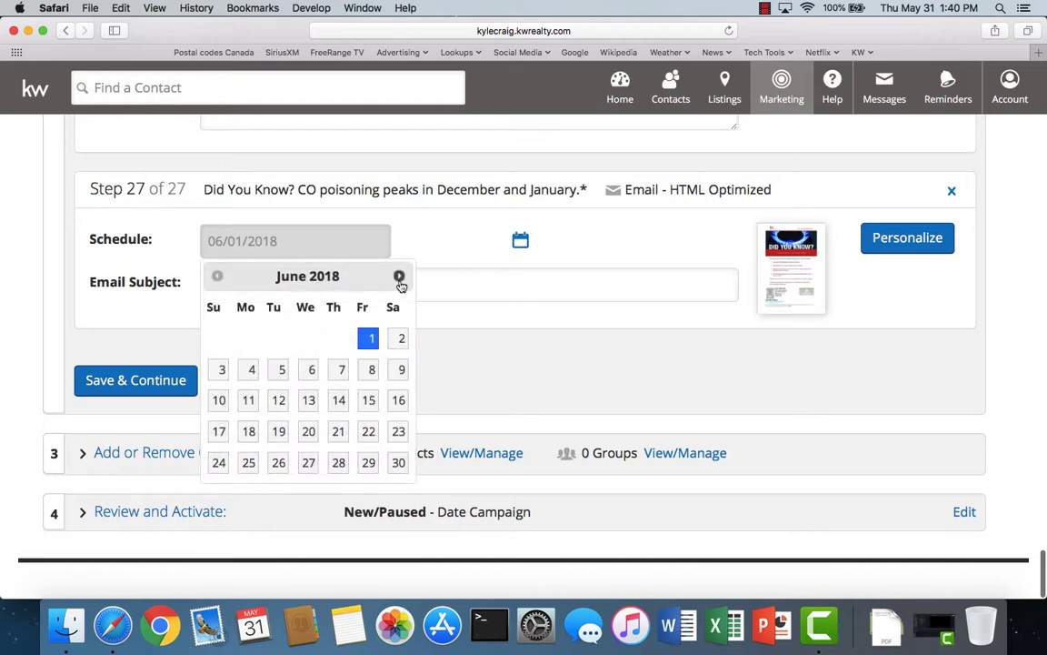
click(400, 277)
click(400, 278)
click(400, 277)
click(400, 278)
click(400, 277)
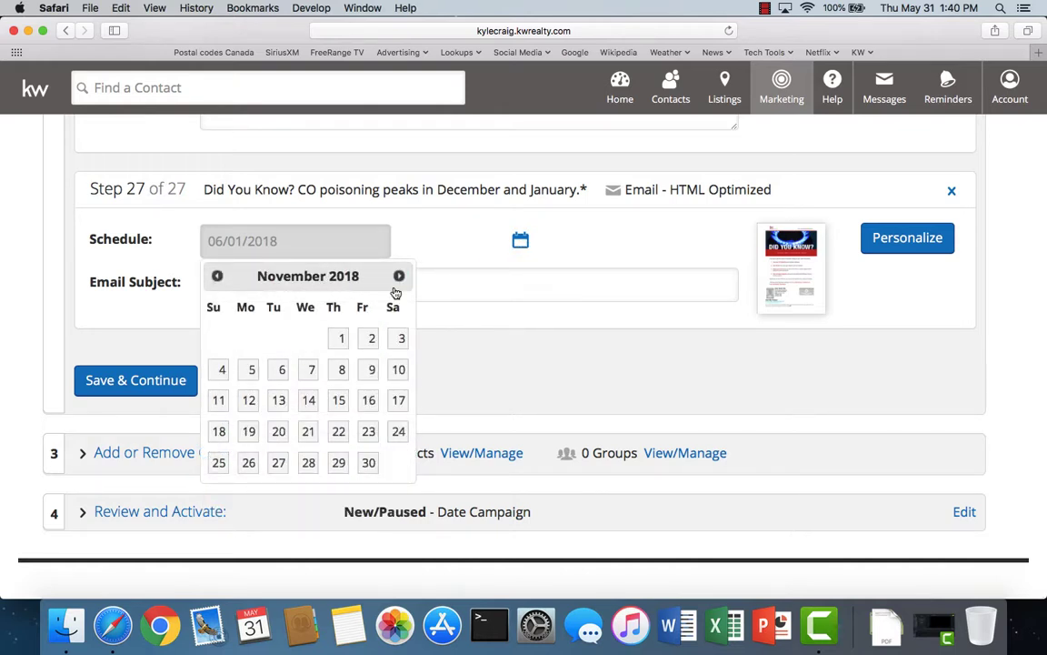
click(309, 400)
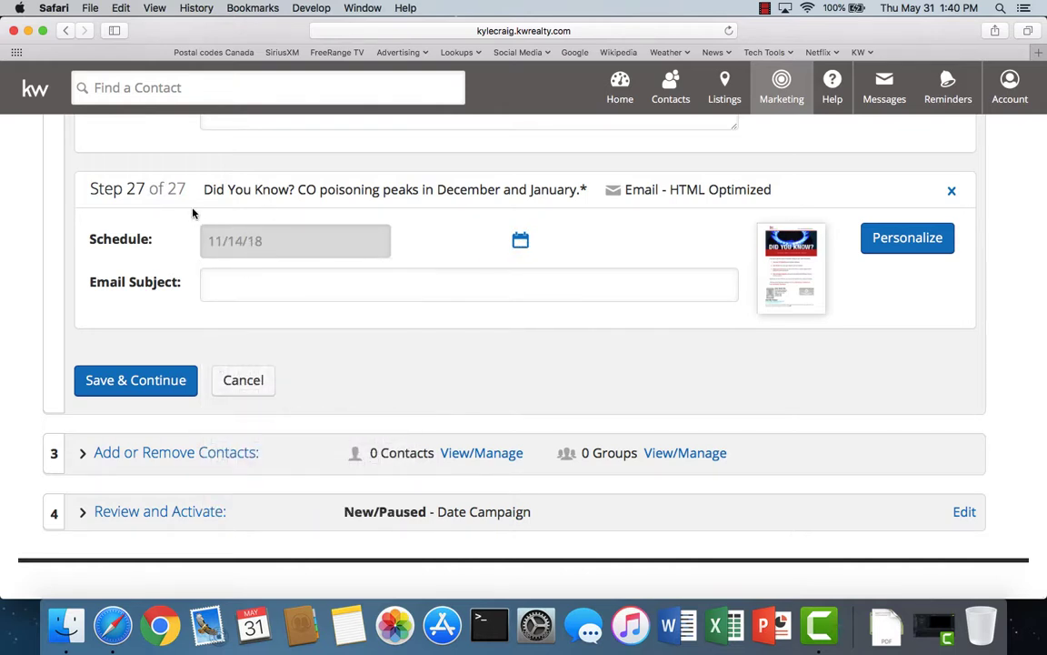
- Copy the title 'Did You Know? CO poisoning peaks in December and January' into the subject and save
drag(205, 189, 578, 192)
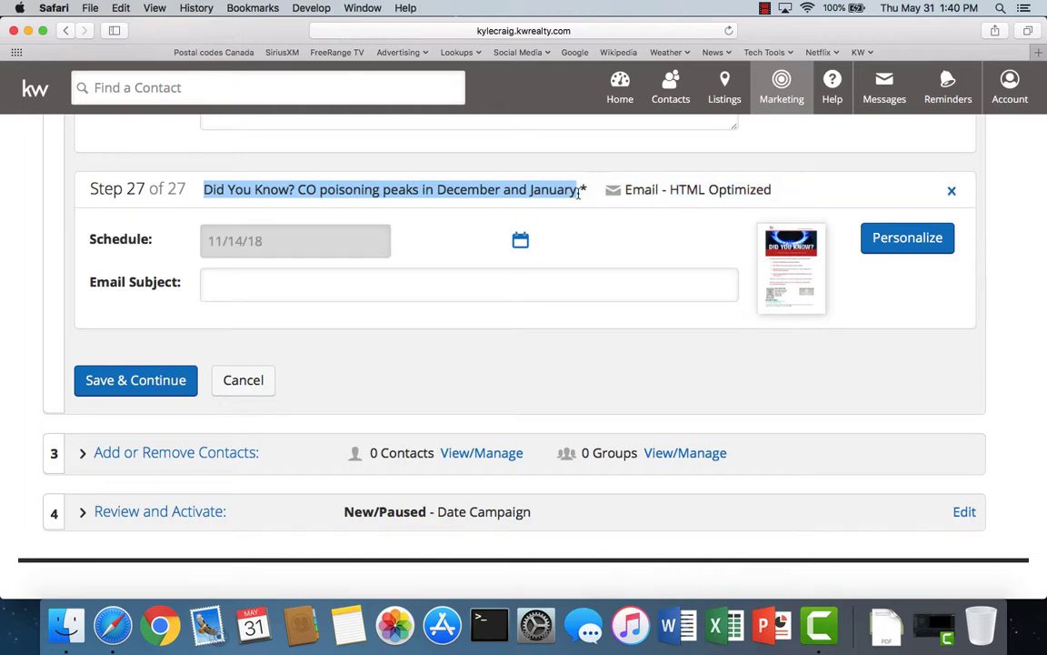
right_click(545, 185)
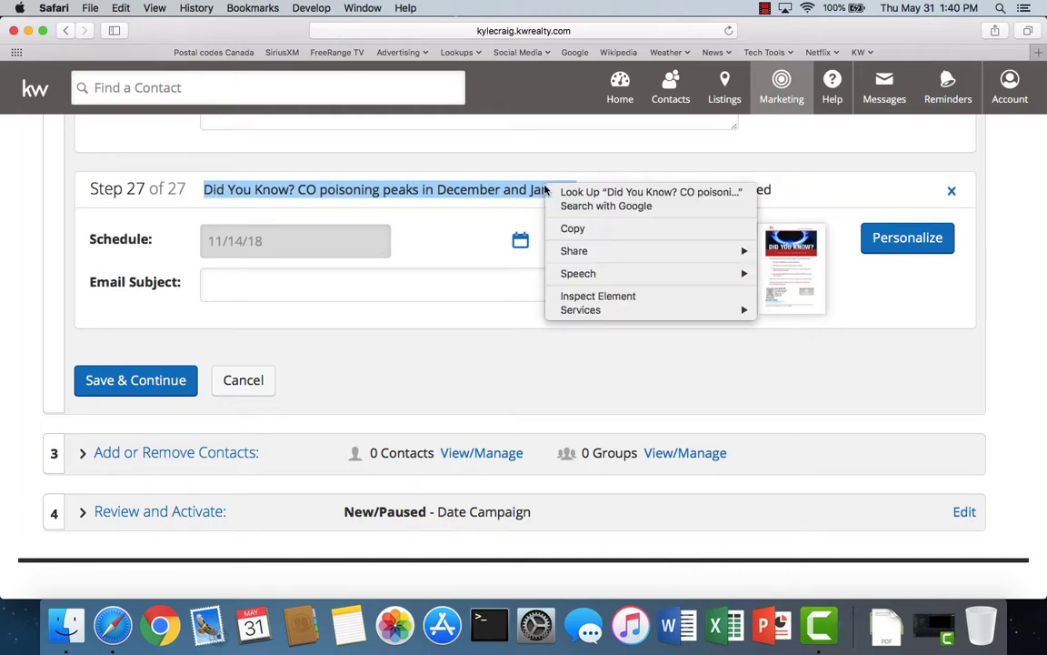
click(502, 208)
right_click(254, 286)
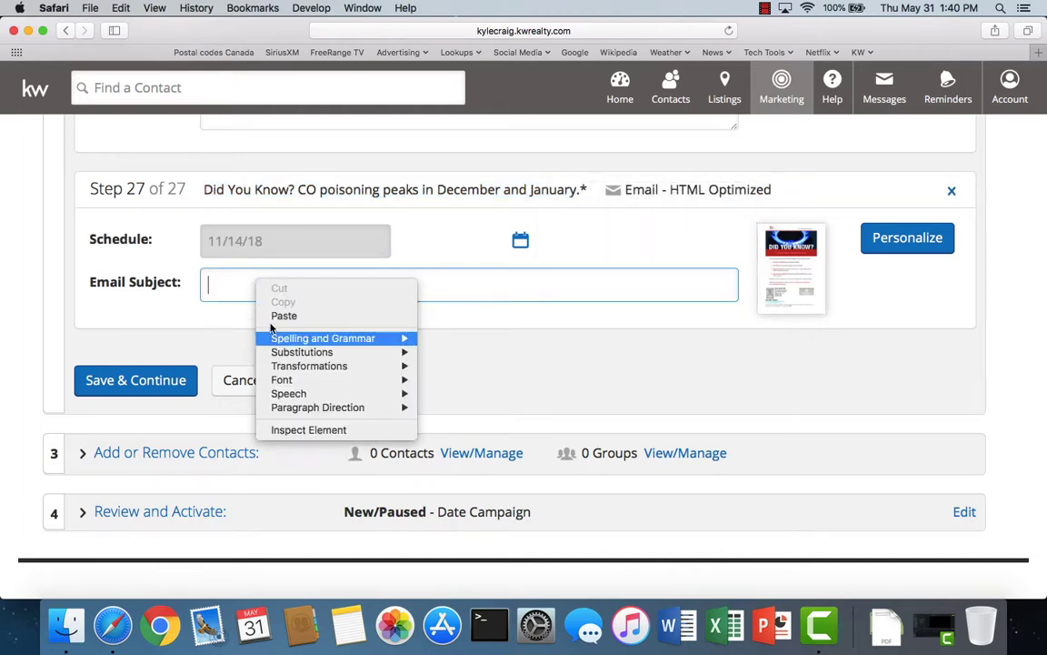
click(284, 316)
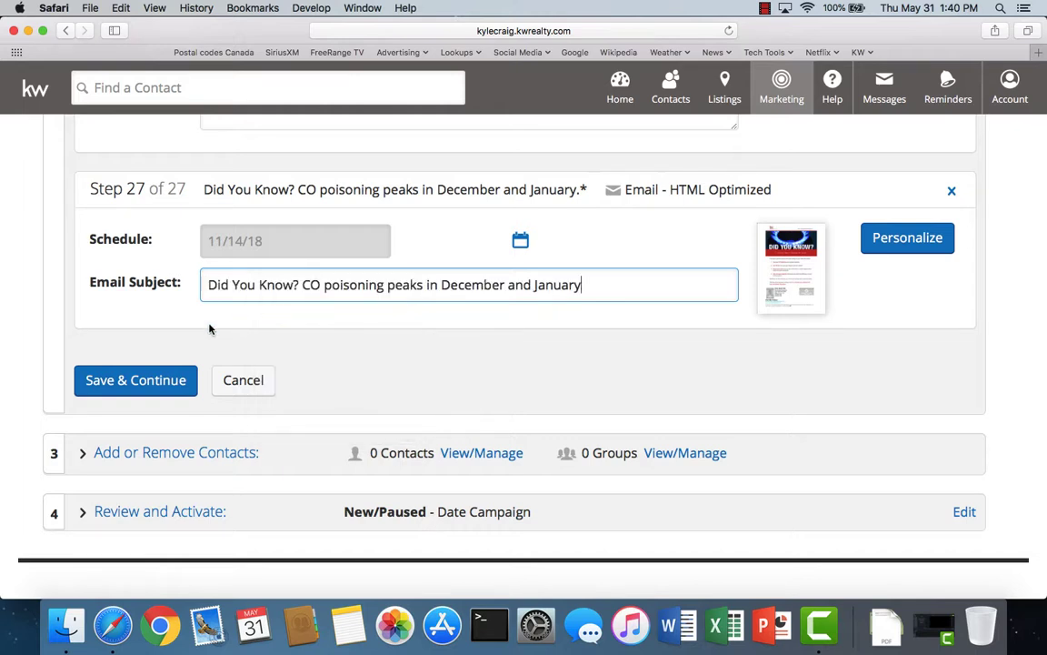
click(155, 386)
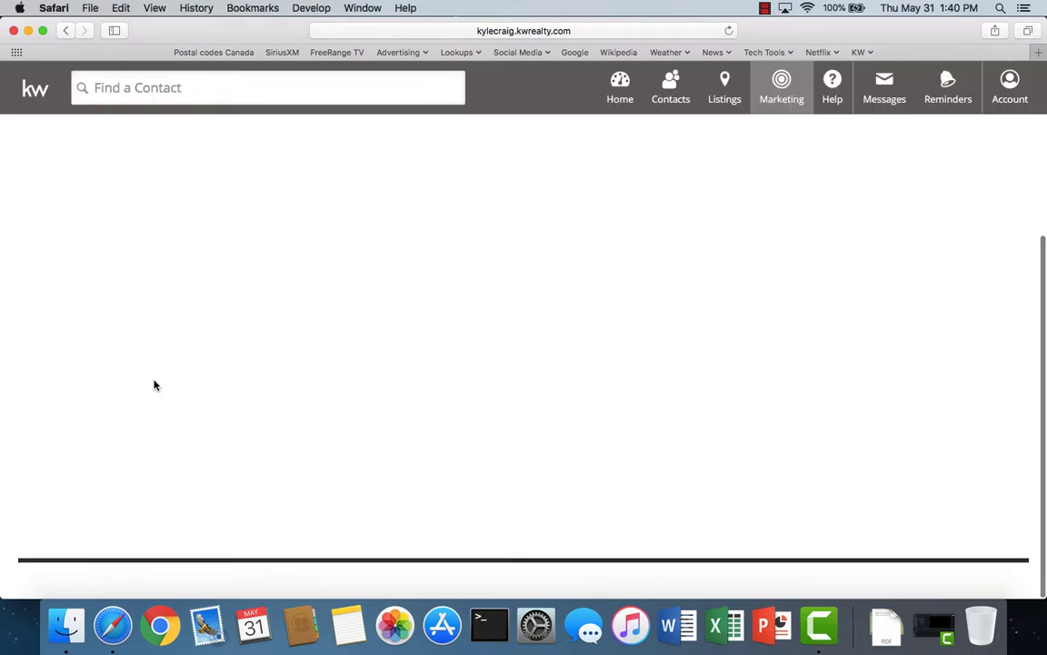
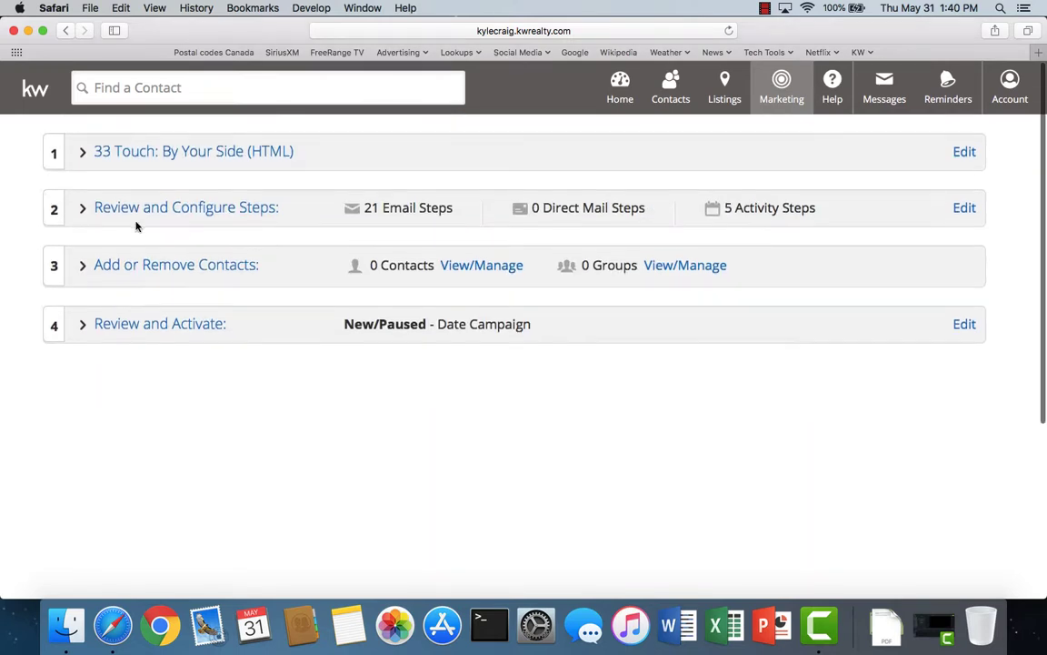
- Reopen the campaign steps, bypass the unsaved-edits warning, and add a new Email step
click(149, 209)
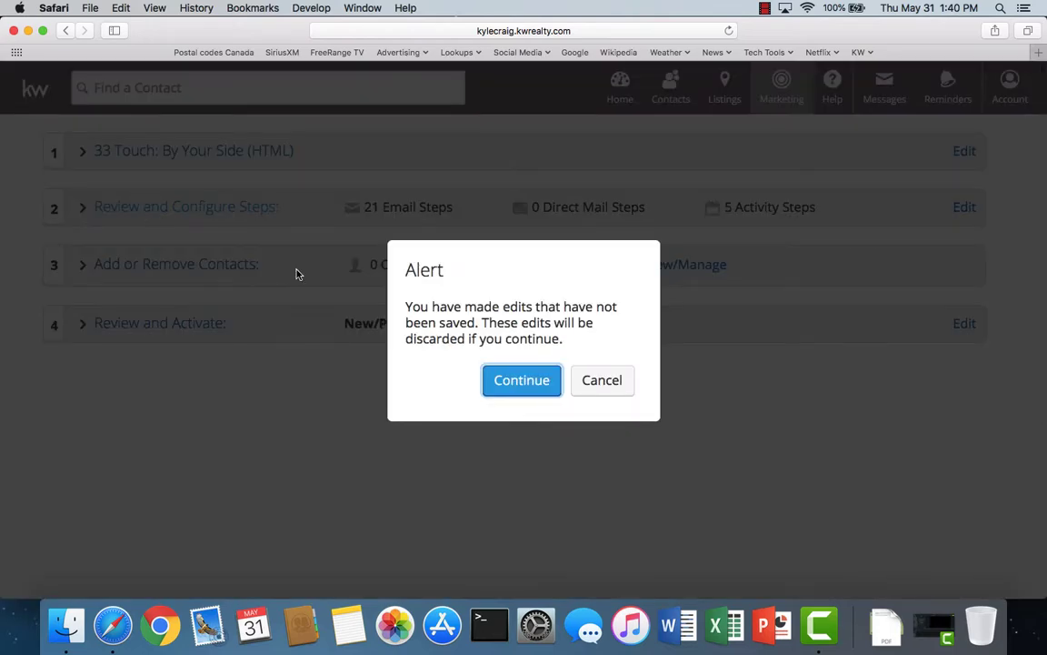
click(522, 380)
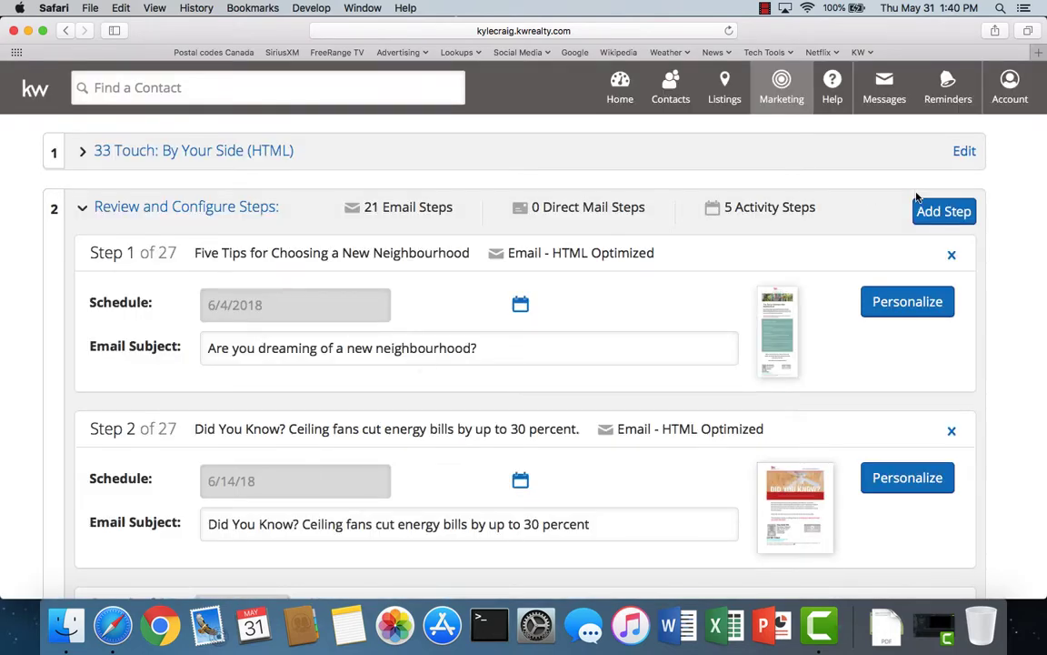
click(942, 213)
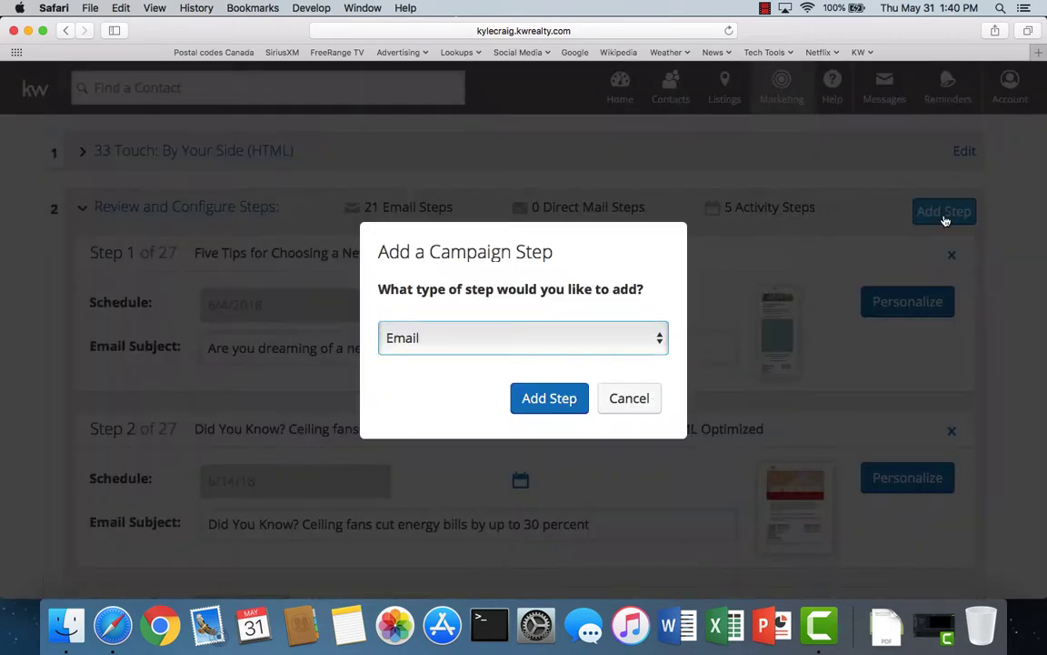
click(545, 400)
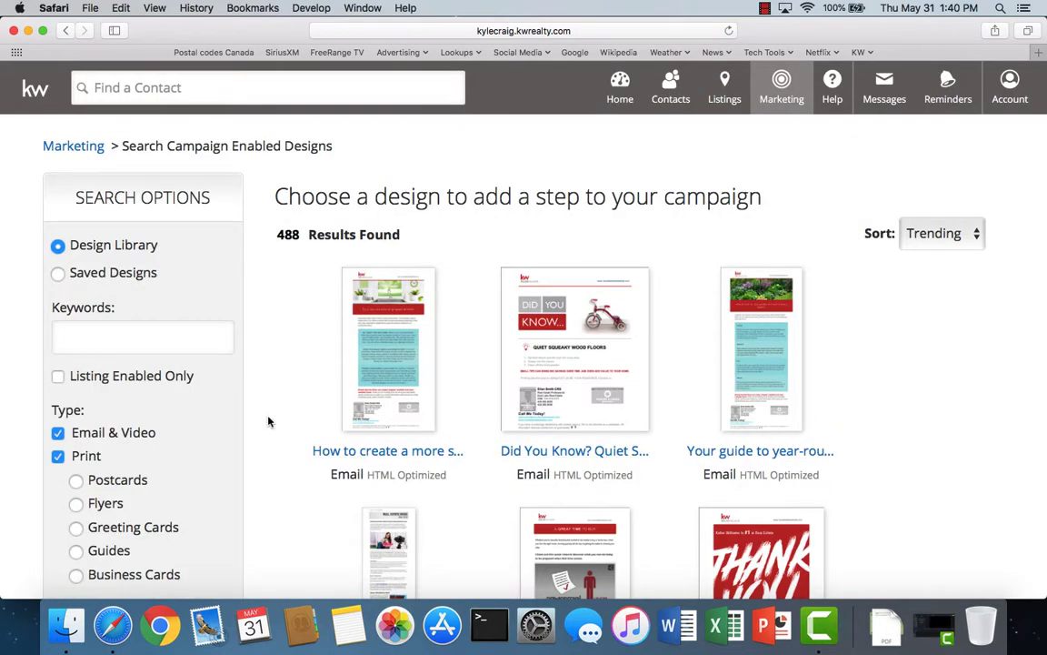
- Search designs for 'did you', sort them by Title (A-Z), and scroll the results
click(121, 340)
text(did you)
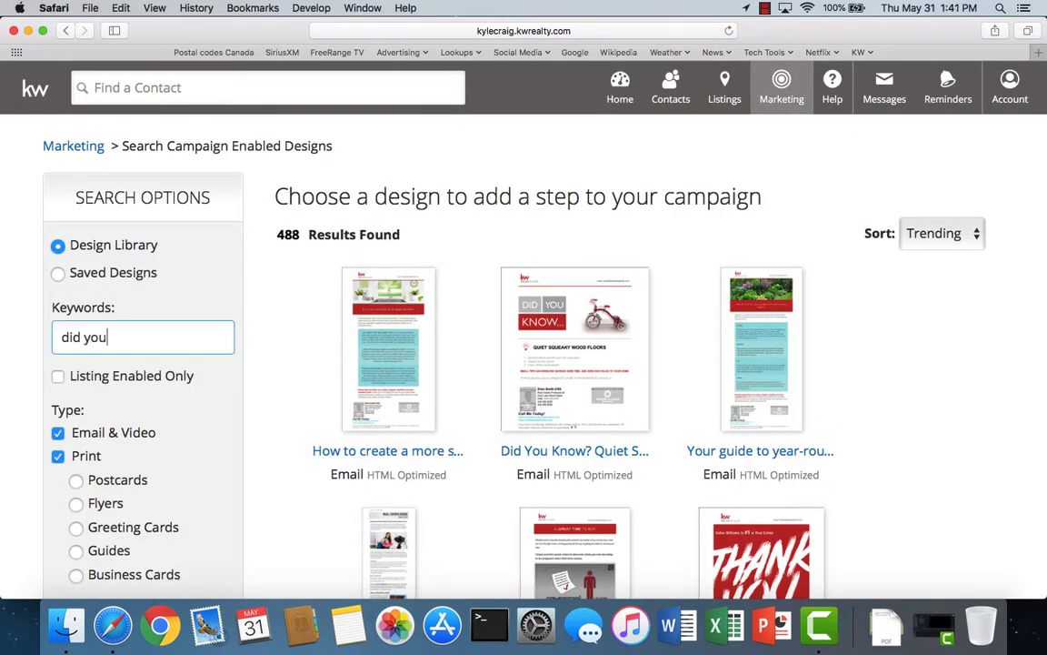
click(57, 457)
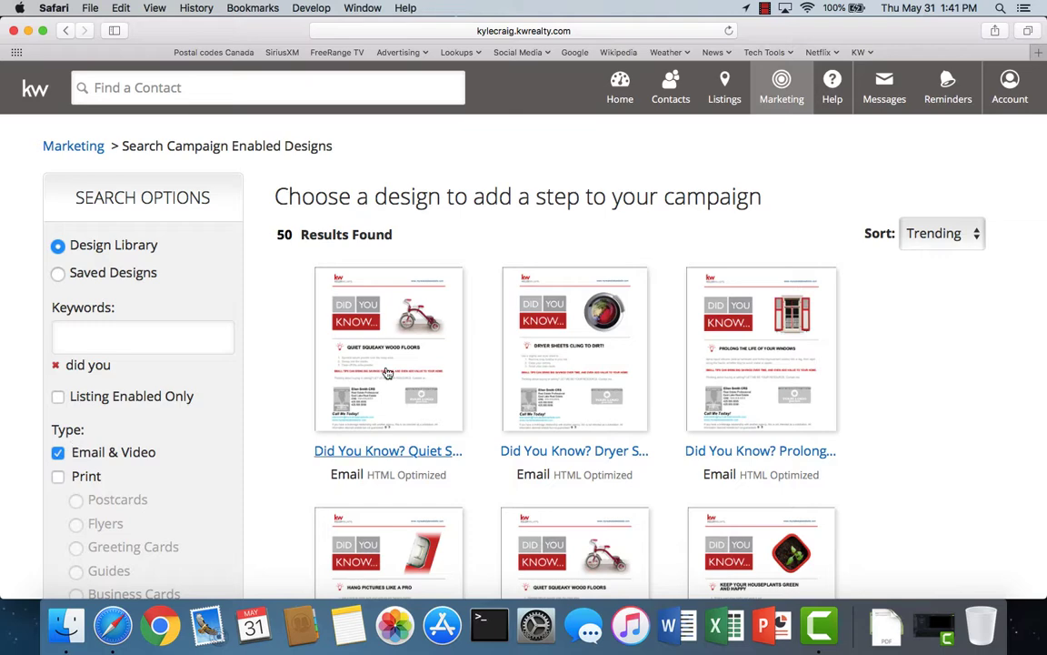
click(954, 233)
click(916, 254)
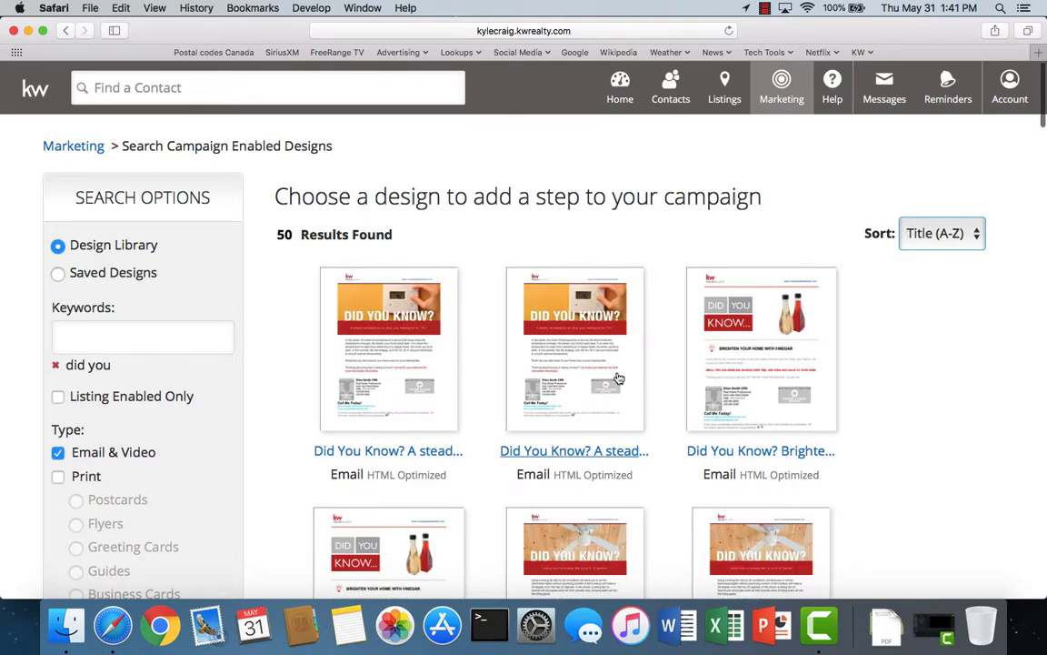
scroll(631, 427, down, 5)
scroll(631, 428, down, 10)
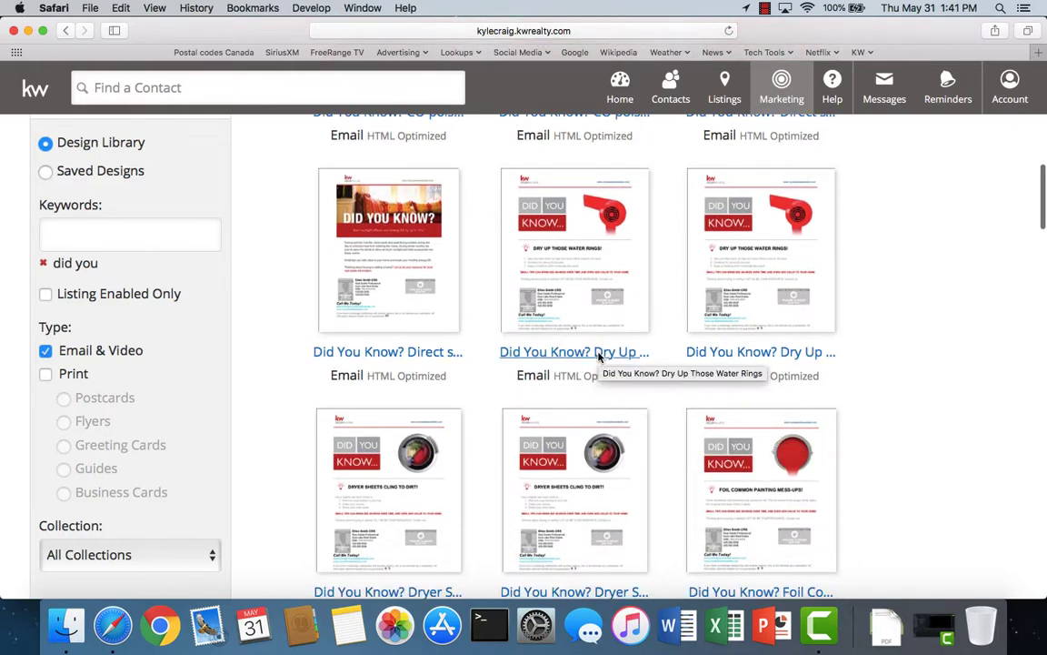
- Add the 'Did You Know? Dry Up Those Water Rings' design, scheduled for 12/14/18
click(599, 355)
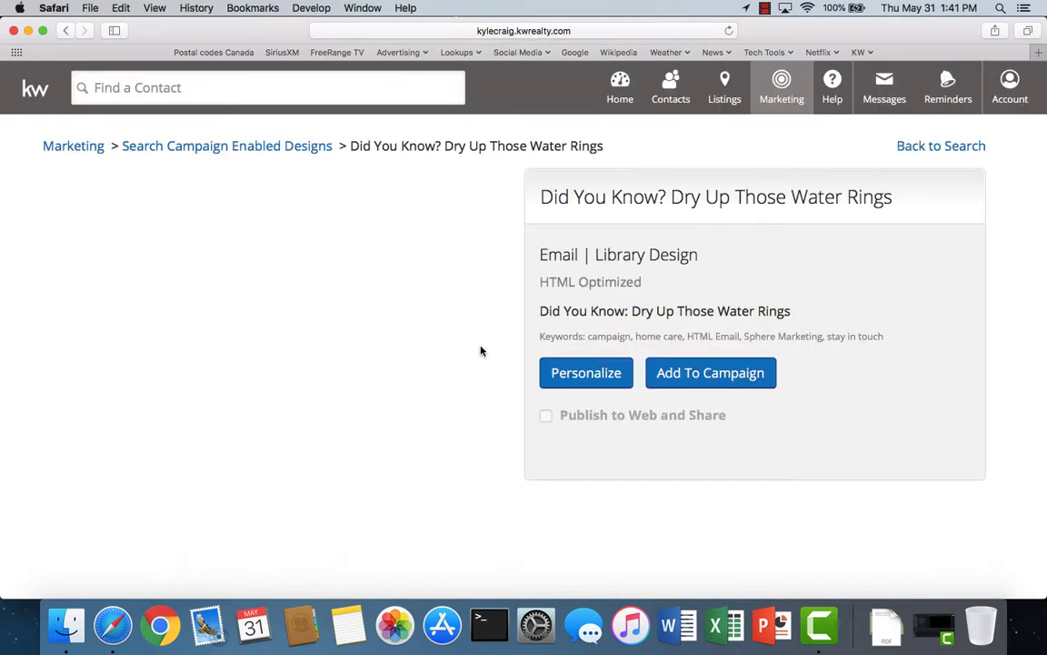
click(718, 374)
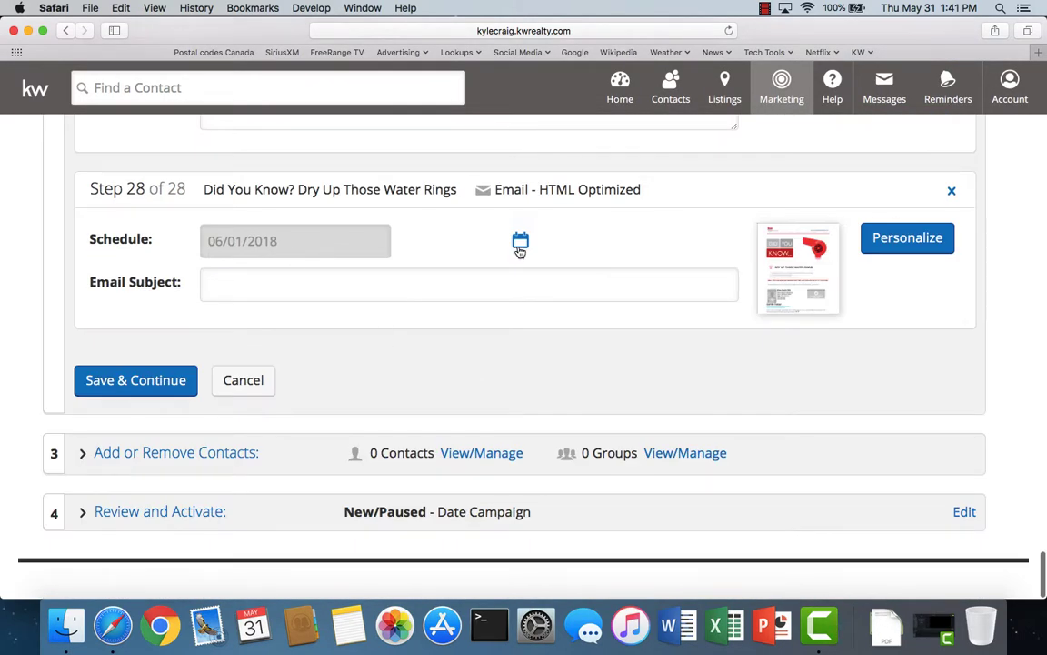
click(520, 246)
click(399, 276)
click(400, 276)
click(399, 276)
click(399, 276)
click(399, 276)
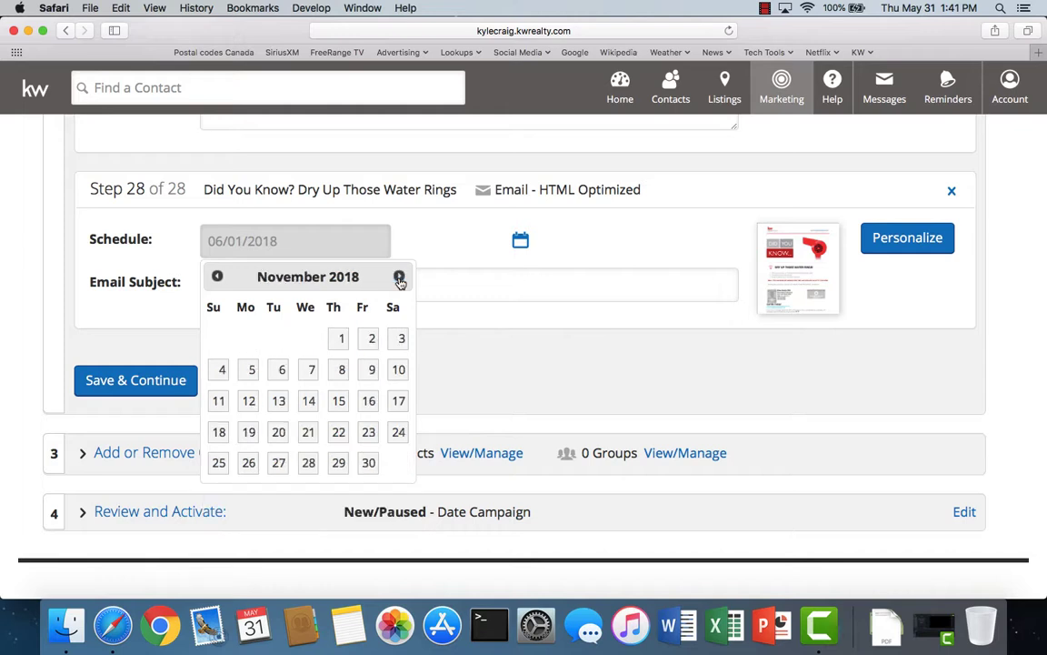
click(399, 276)
click(369, 401)
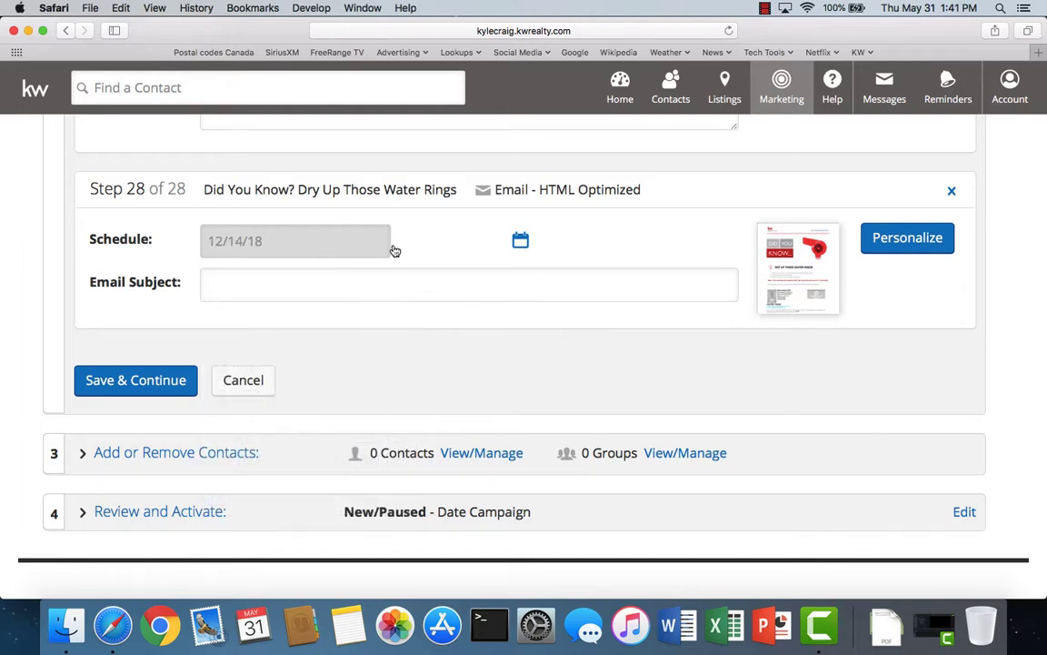
- Copy the step title into the Email Subject and save the step
drag(205, 188, 446, 188)
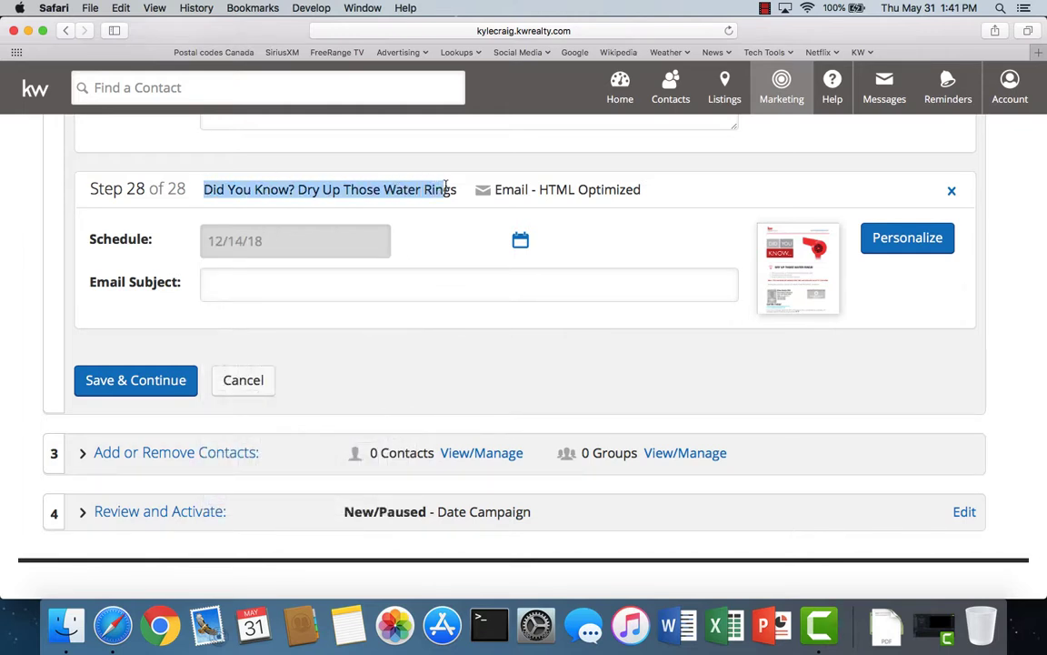
click(292, 284)
text(Did You Know? Dry Up Those Water Rings)
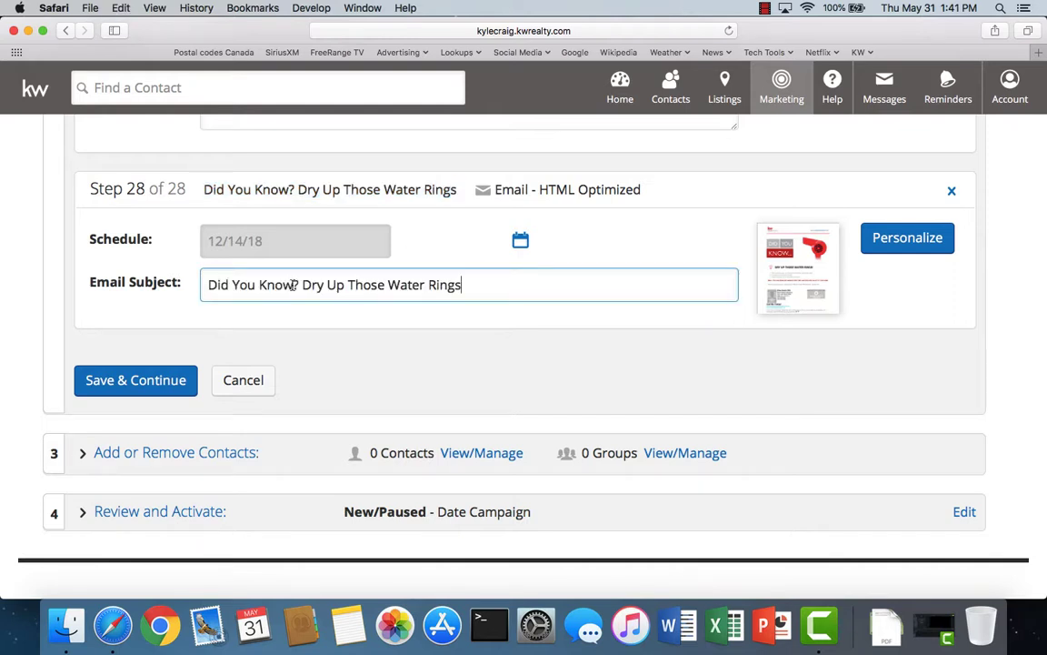
click(134, 382)
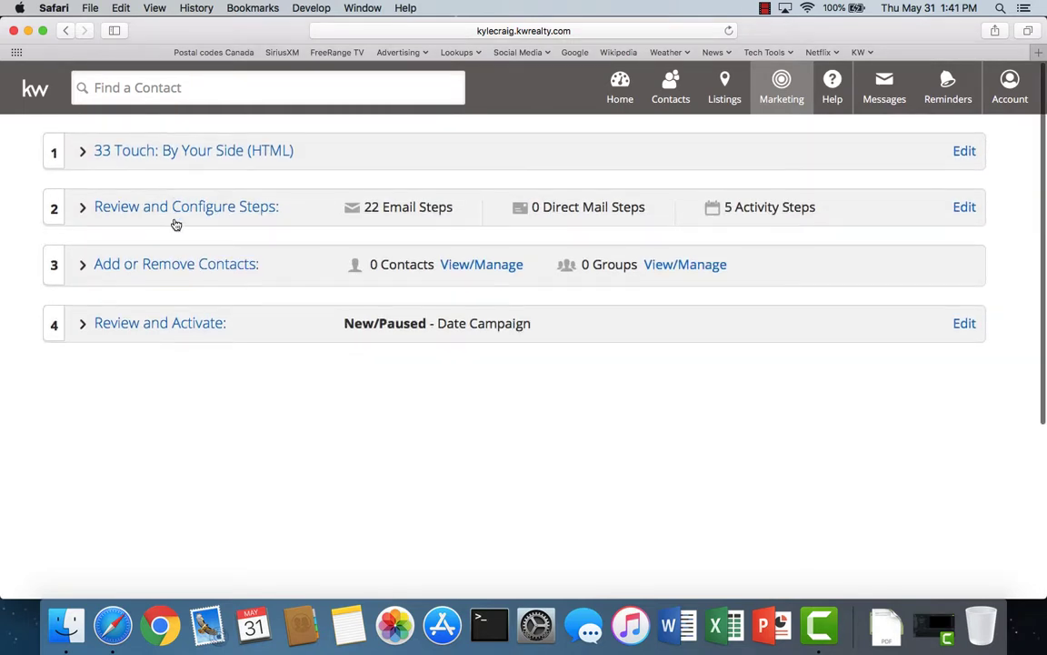
- Reopen the campaign steps, bypass the unsaved-edits warning, and add another Email step
click(175, 215)
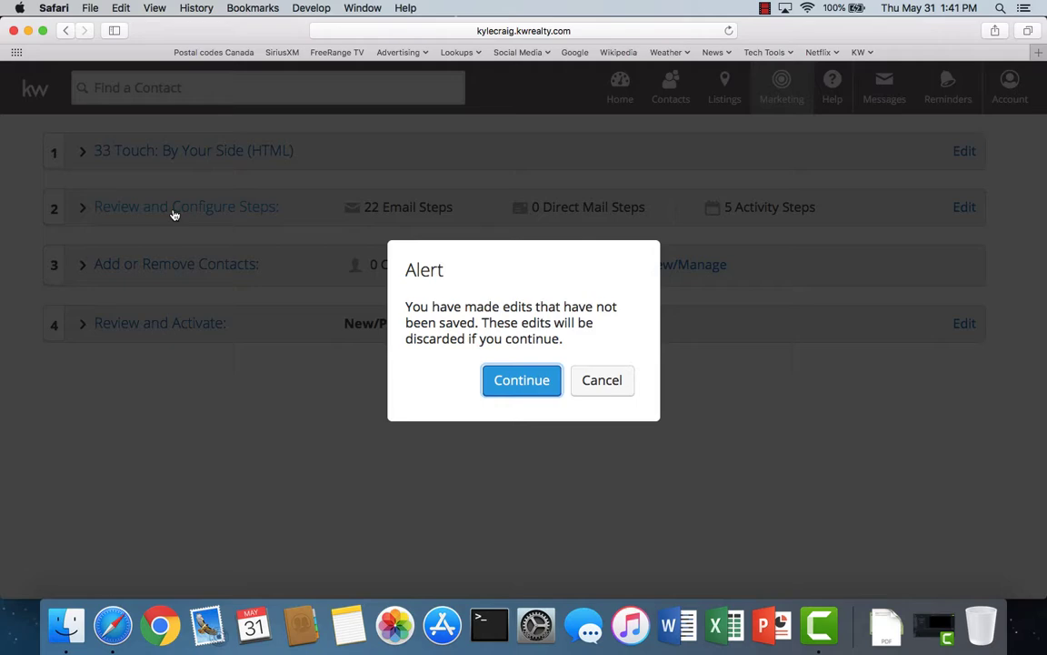
click(509, 381)
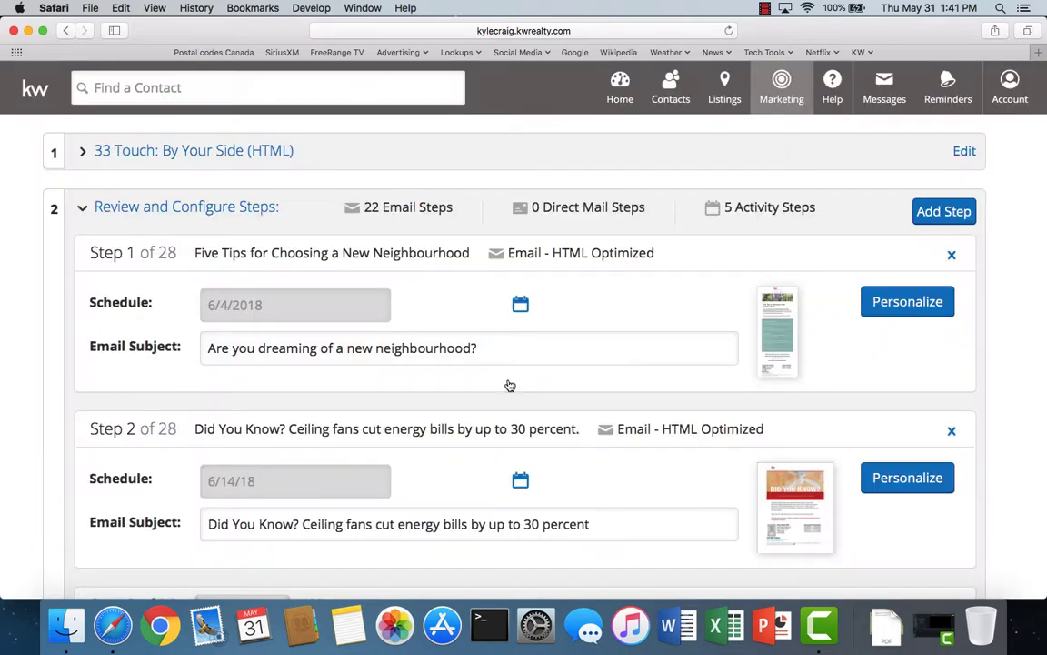
click(946, 212)
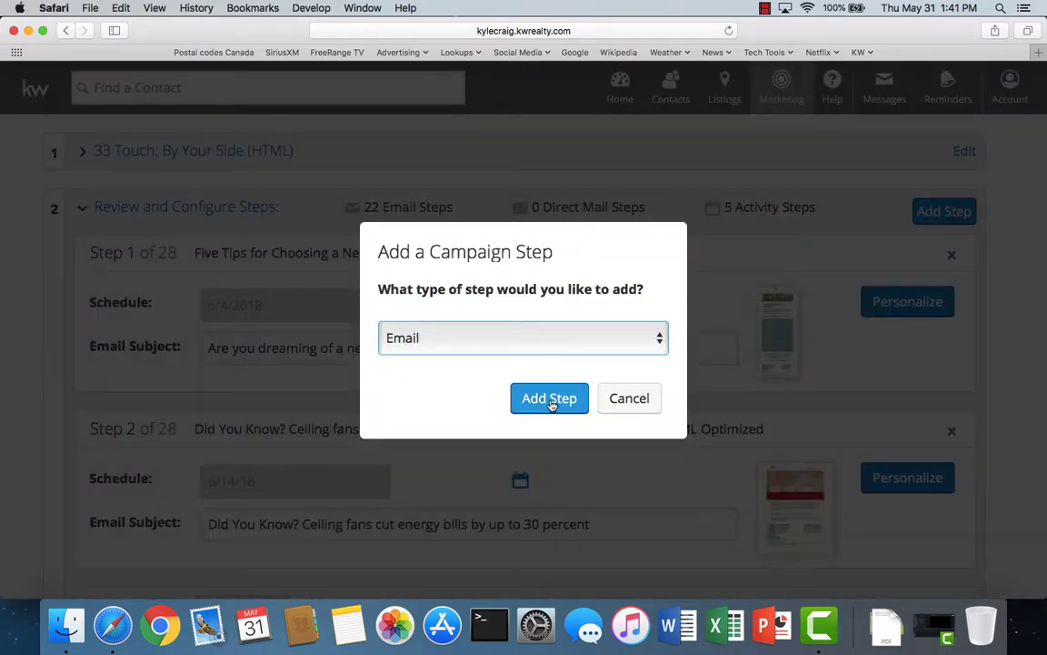
click(550, 400)
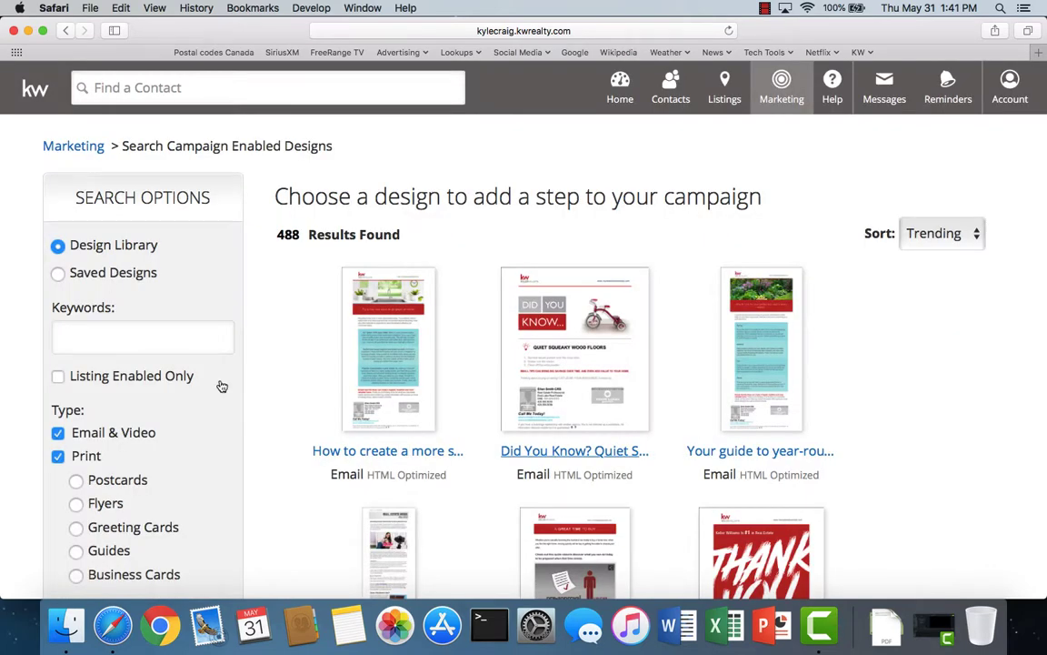
- Search designs for 'did', sort by Title (A-Z), and scroll down to the Insulation designs
click(76, 337)
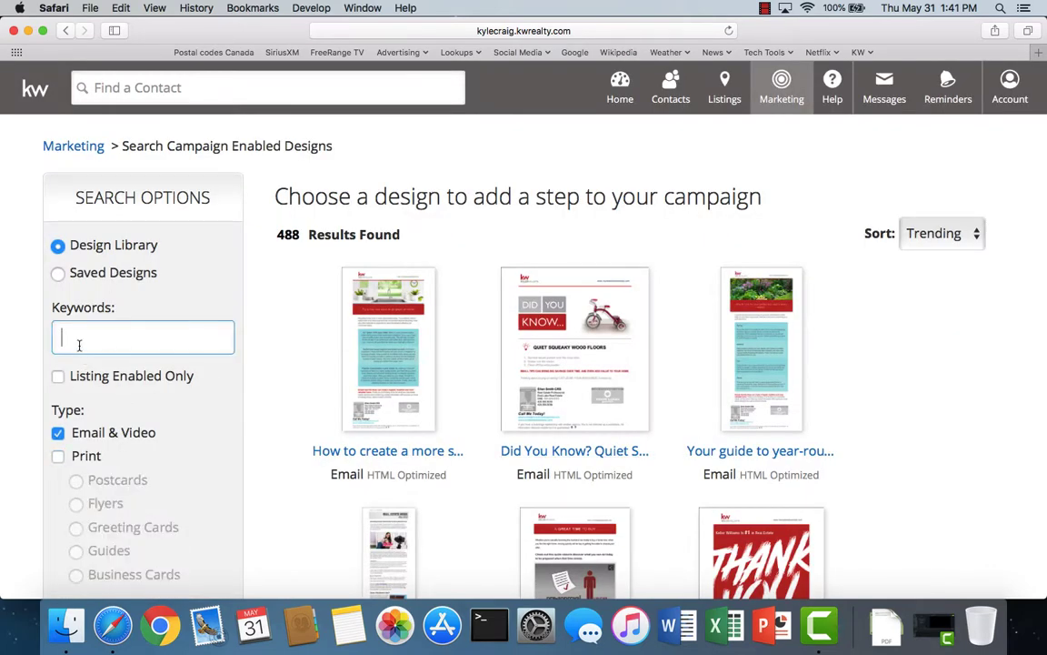
text(did you)
key(Return)
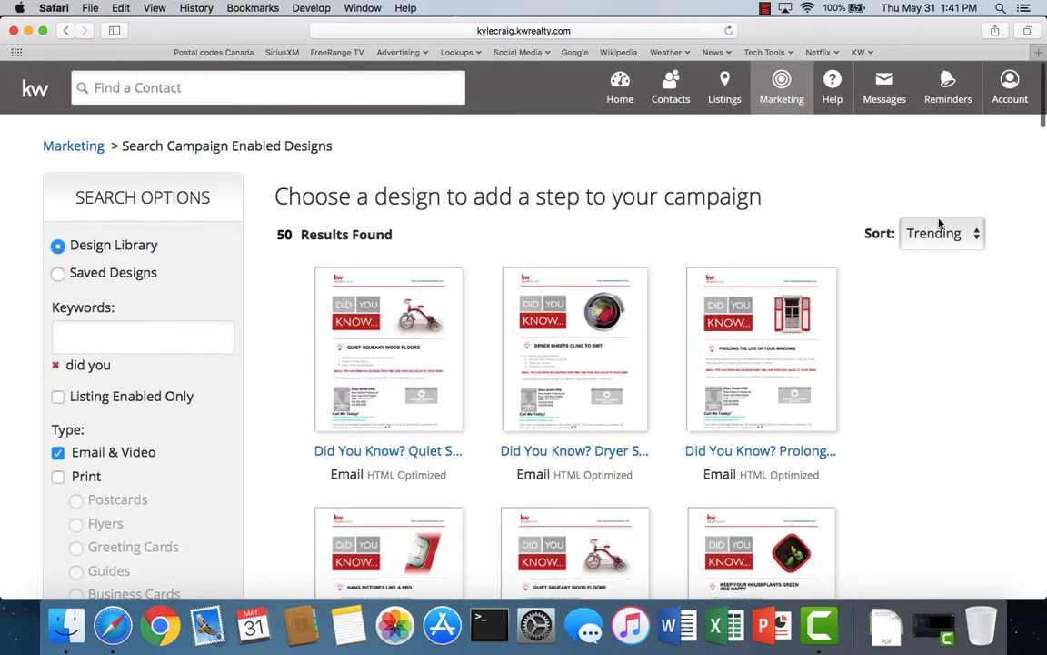
click(942, 233)
click(926, 258)
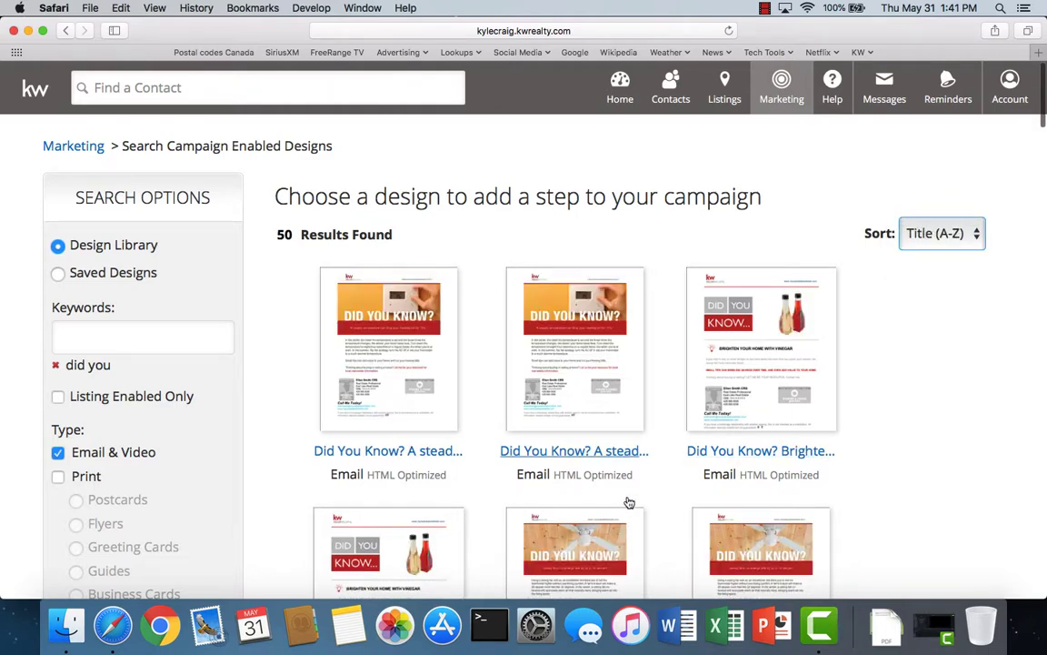
scroll(628, 500, down, 3)
scroll(627, 502, down, 10)
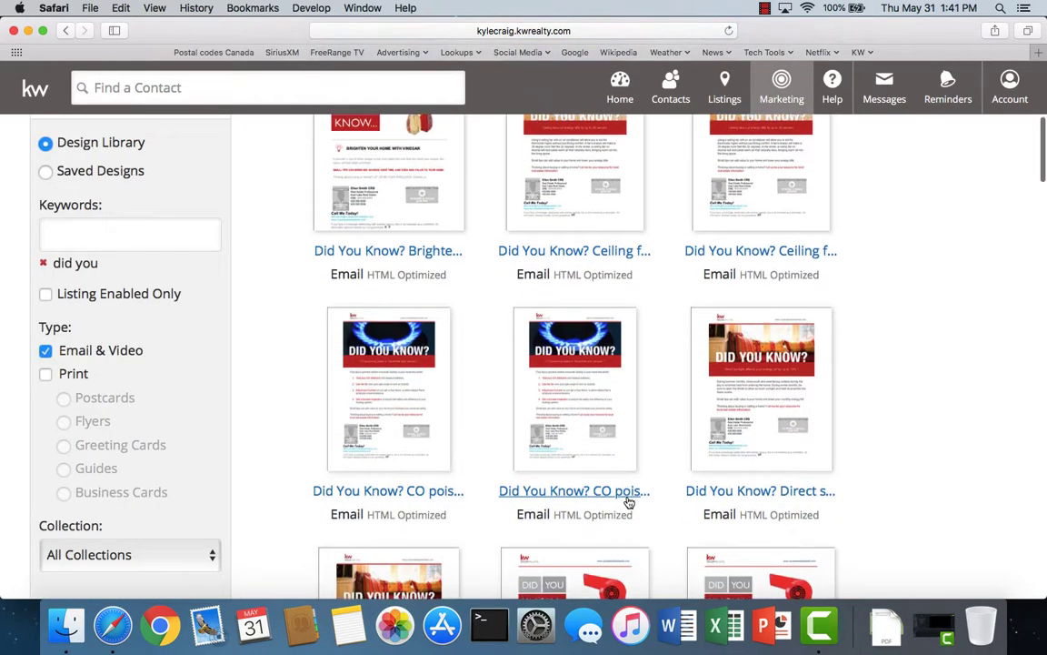
scroll(628, 502, down, 7)
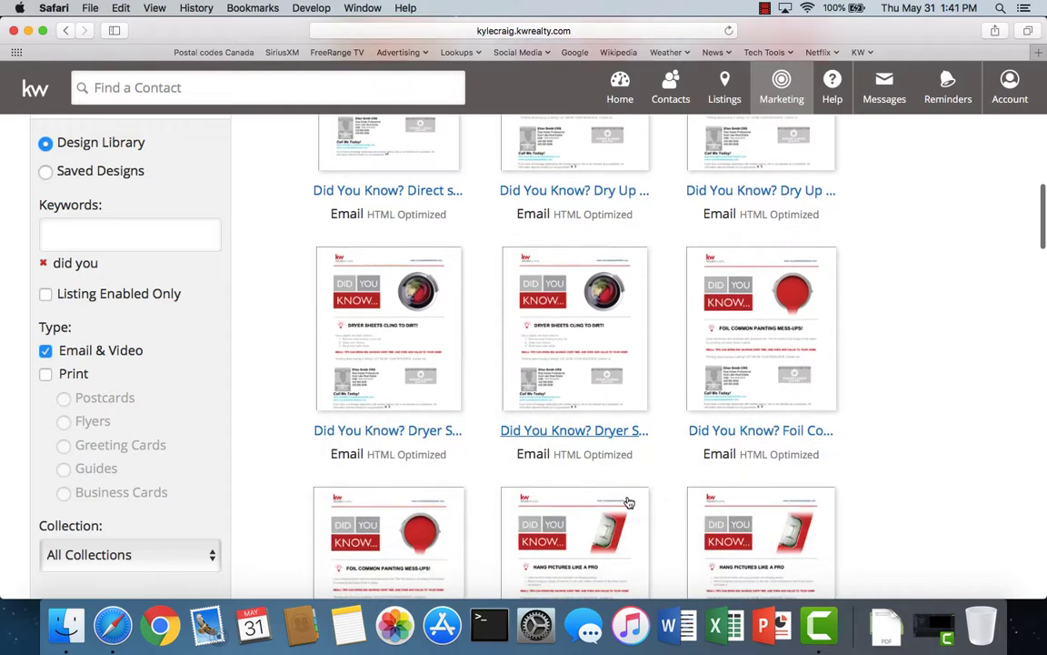
scroll(628, 502, down, 4)
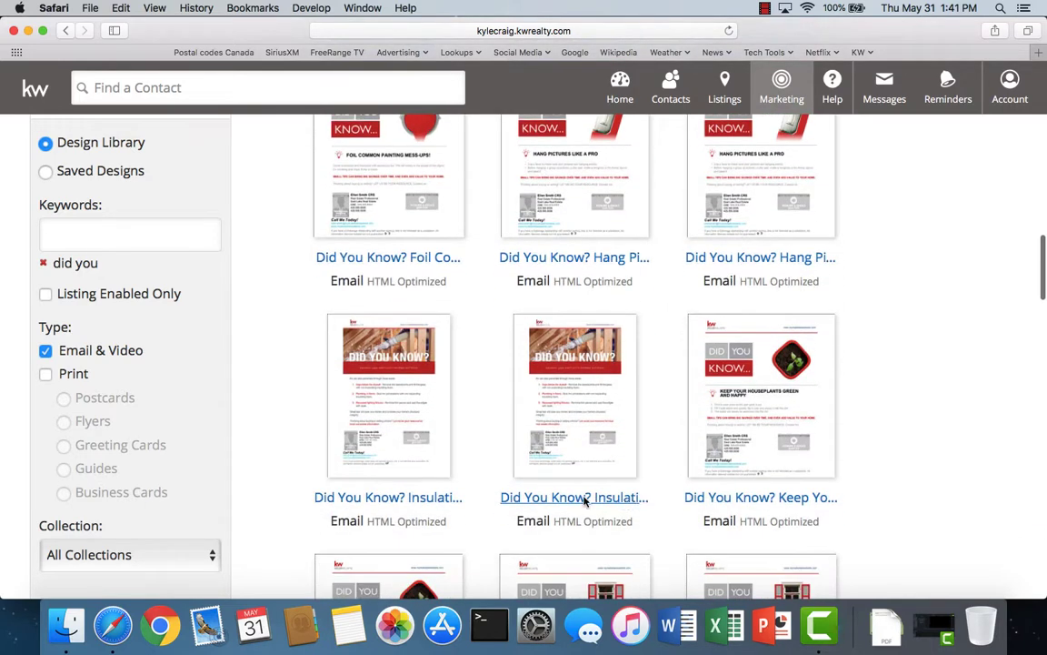
- Add the 'Did You Know?' Insulation gaps design to the campaign, scheduled for January 14, 2019
click(390, 500)
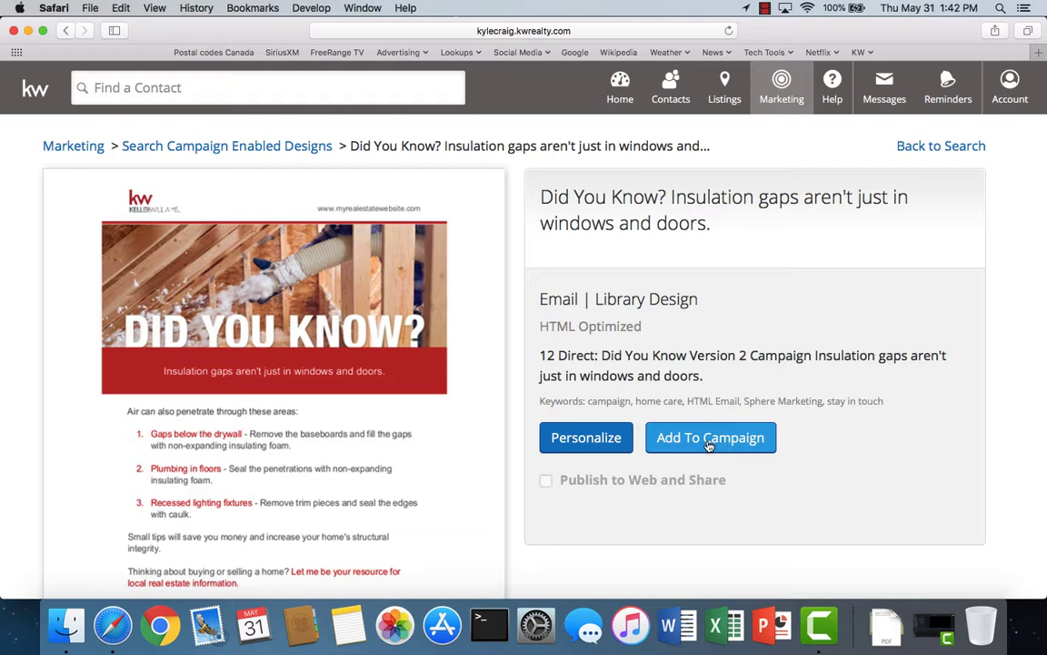
click(709, 445)
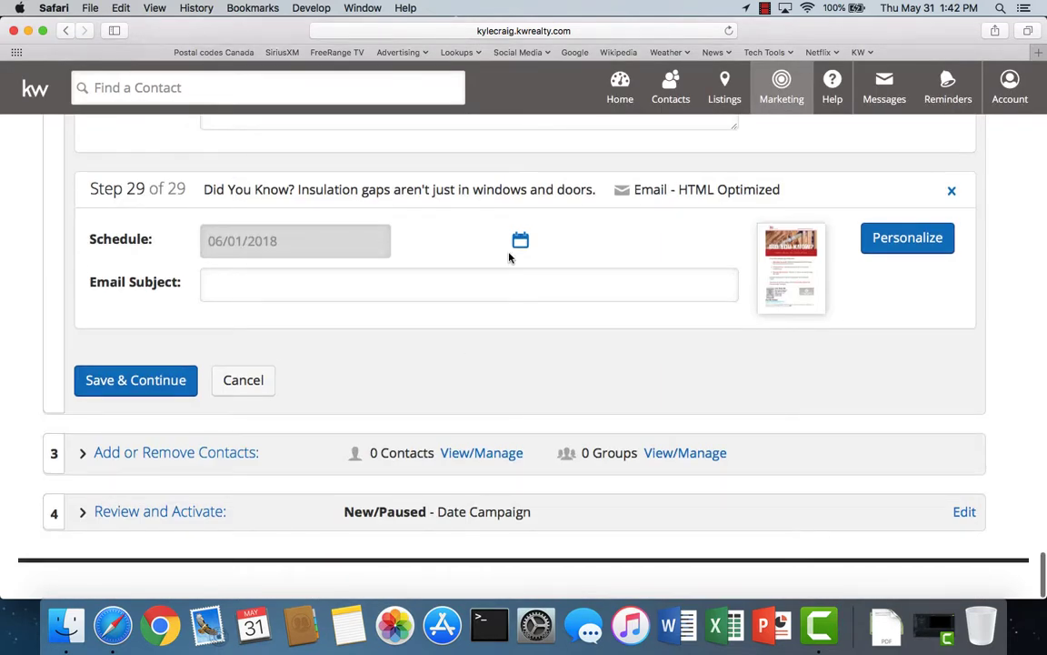
click(519, 242)
click(400, 275)
click(399, 275)
click(399, 275)
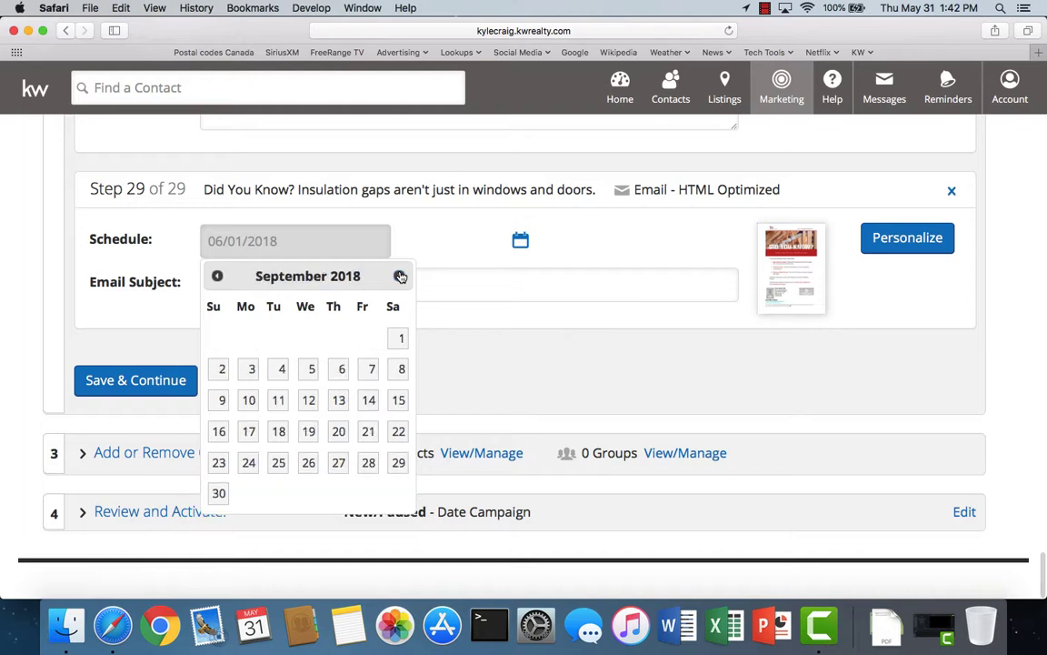
click(399, 275)
click(399, 275)
click(399, 276)
click(400, 275)
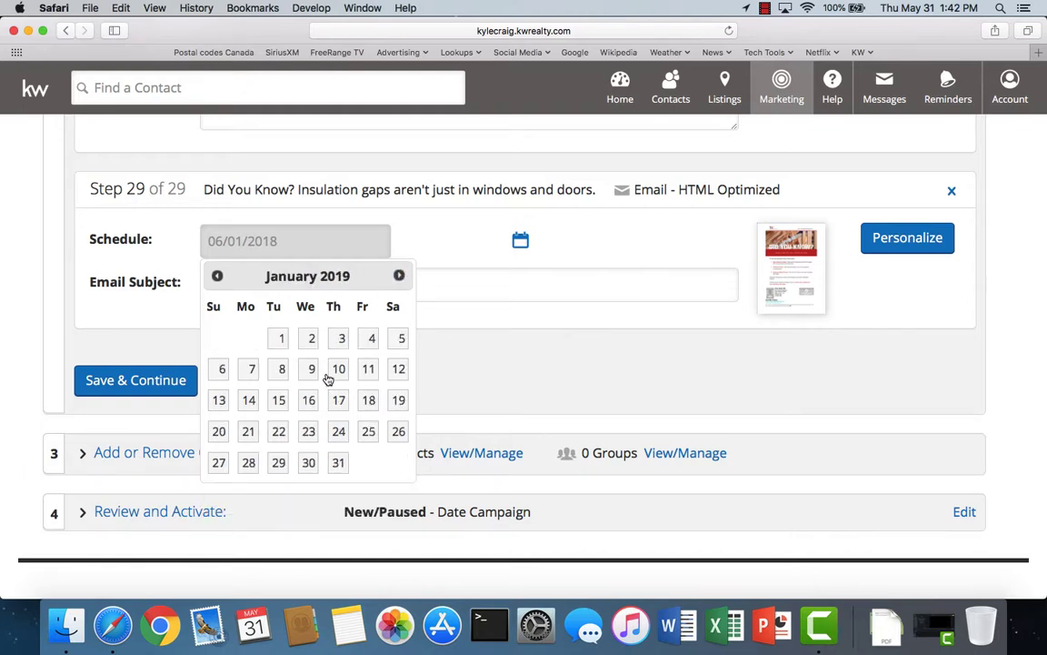
click(248, 401)
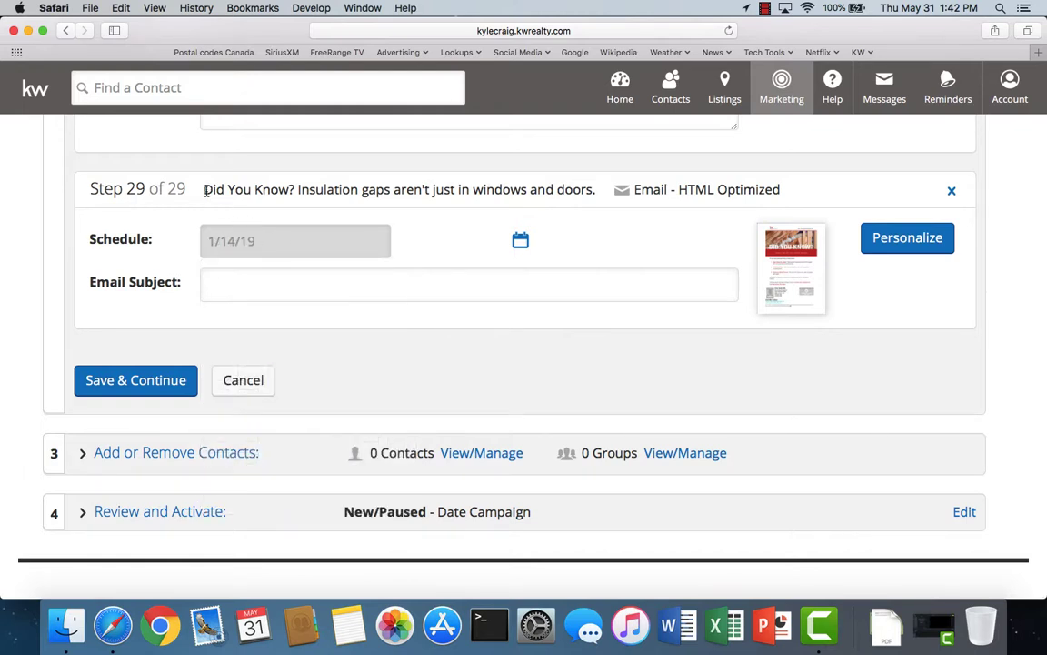
- Copy the insulation step's title into the Email Subject and save the step
drag(206, 189, 595, 189)
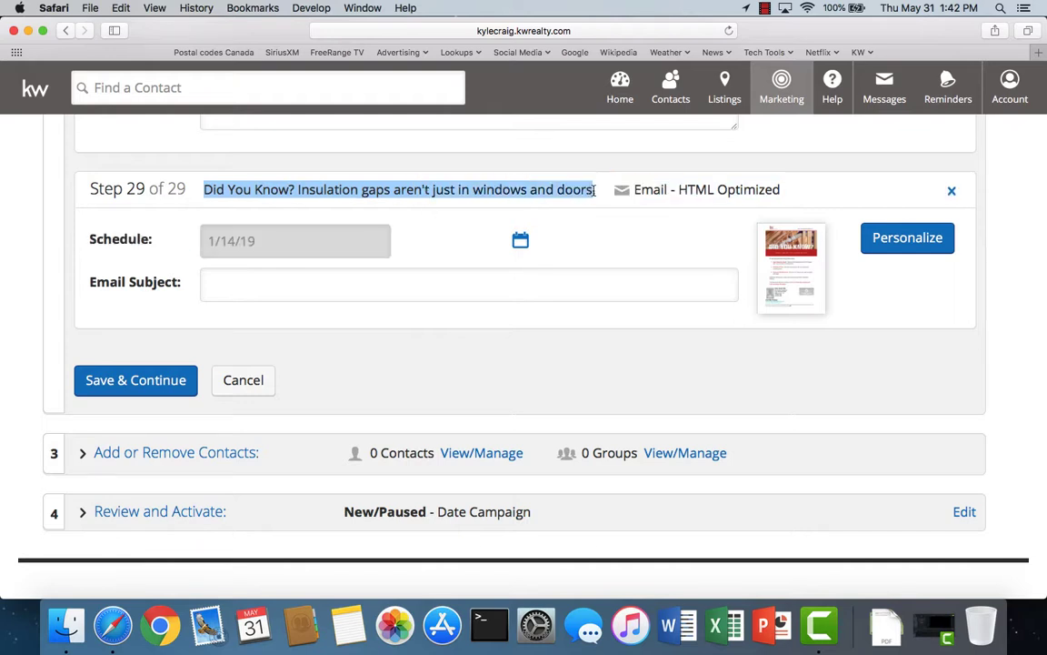
right_click(580, 190)
click(600, 231)
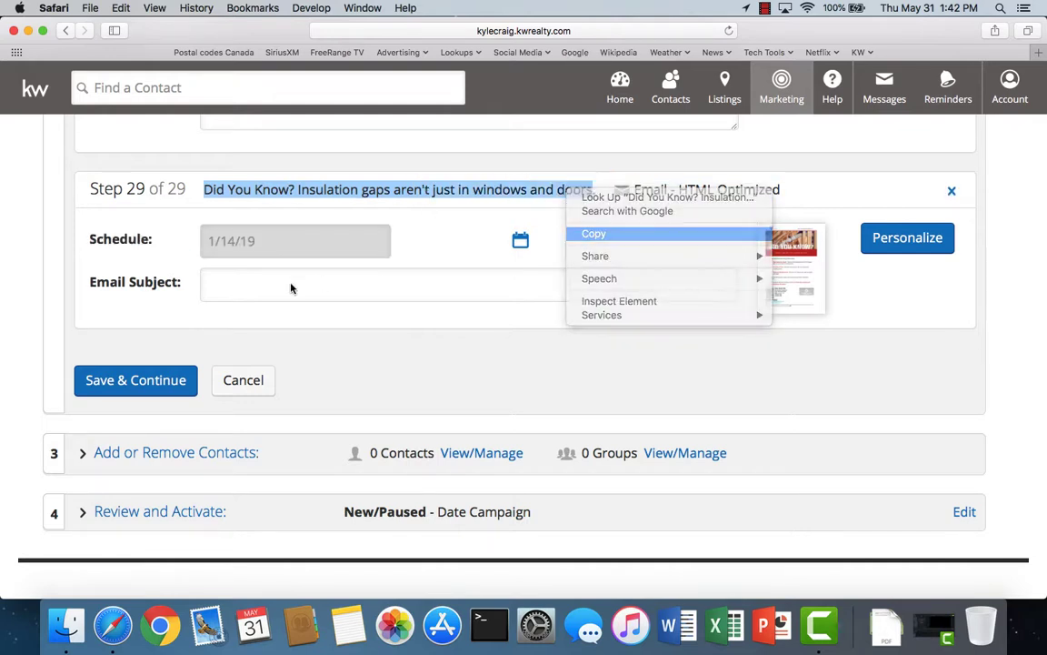
click(269, 284)
right_click(268, 285)
click(297, 320)
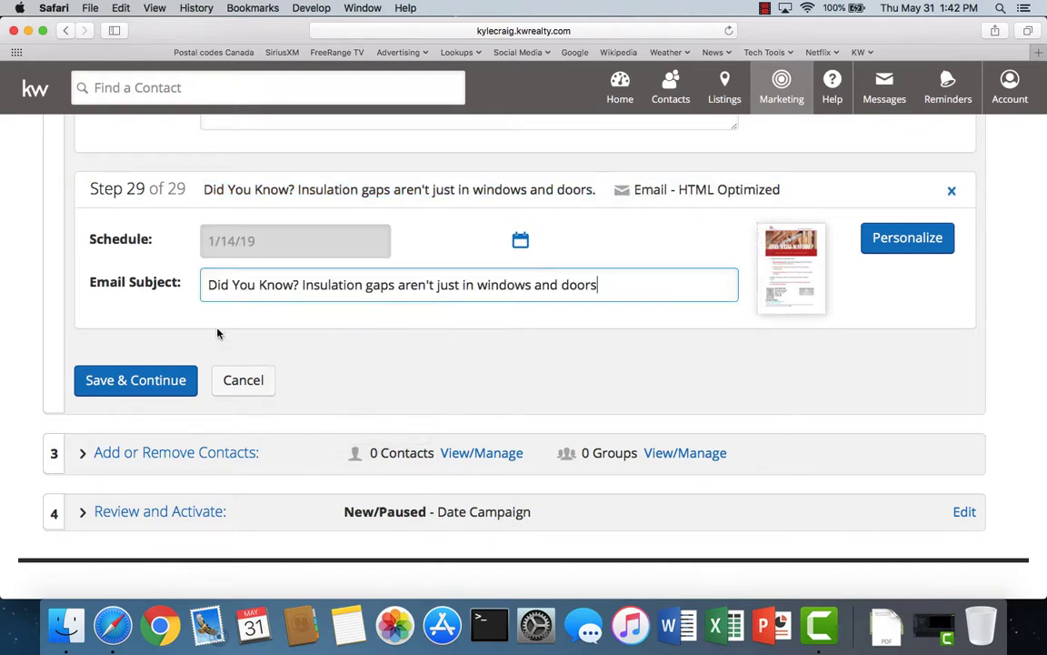
click(152, 389)
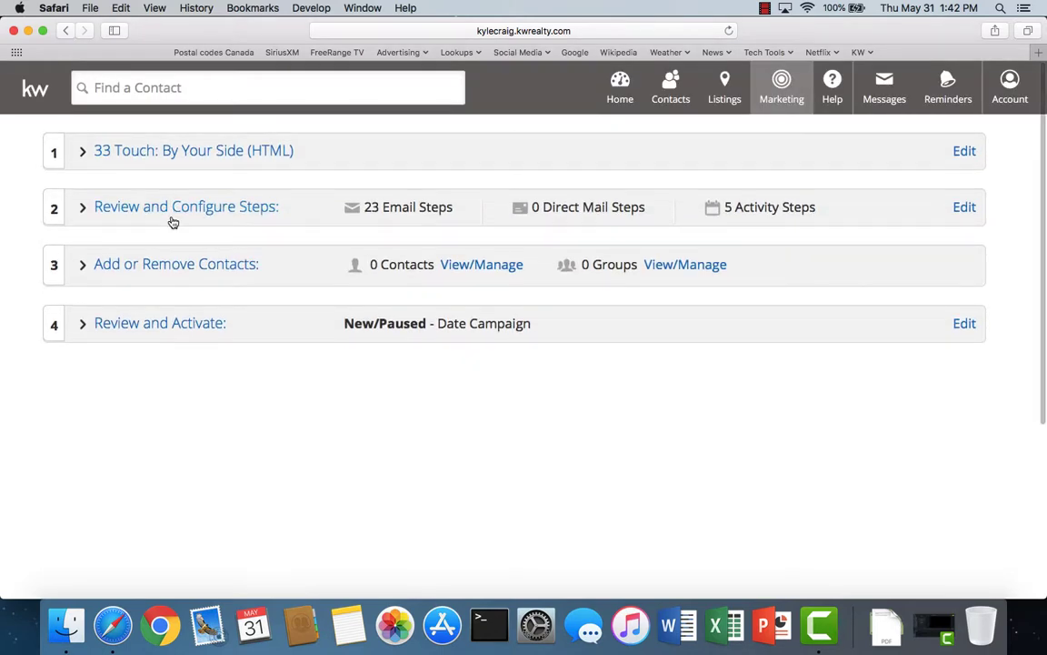
- Reopen the campaign steps, bypass the unsaved-edits warning, and add another Email step
click(189, 211)
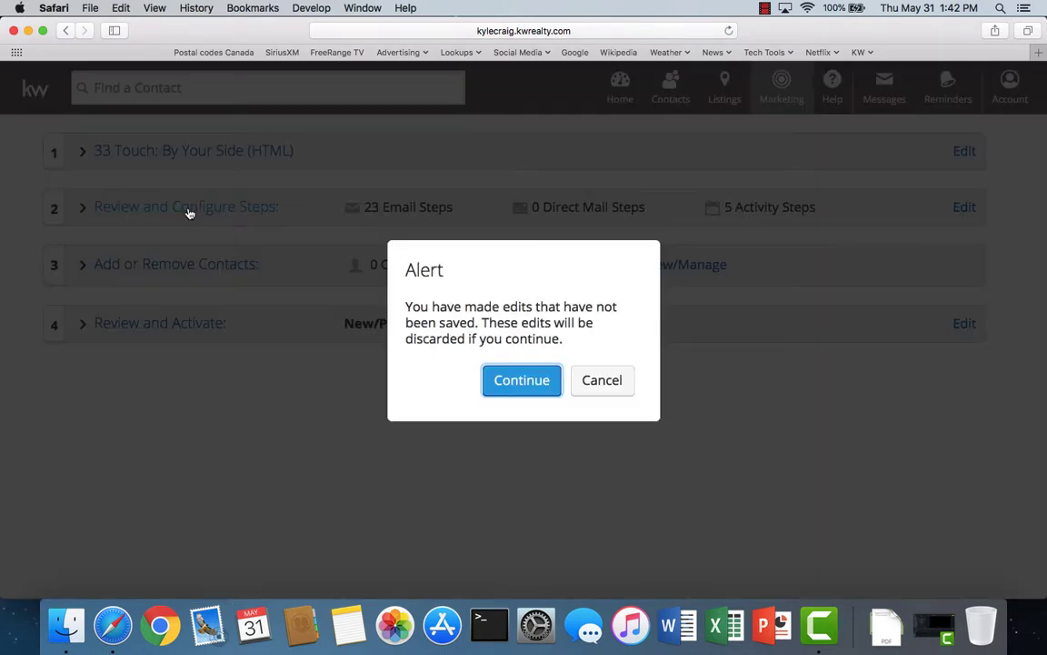
click(523, 386)
click(936, 215)
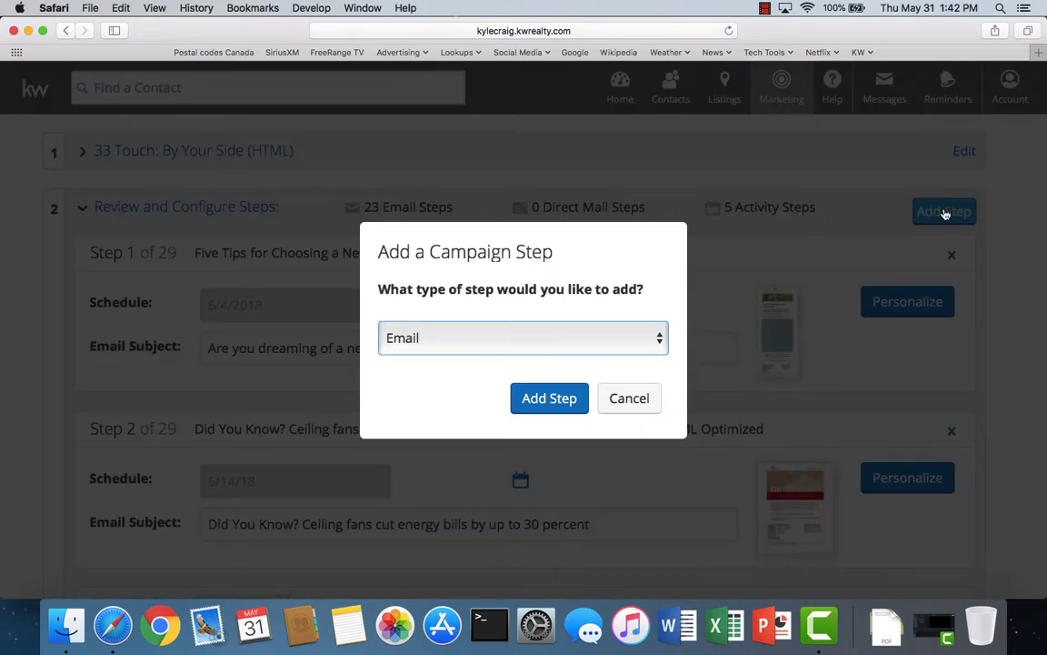
click(548, 401)
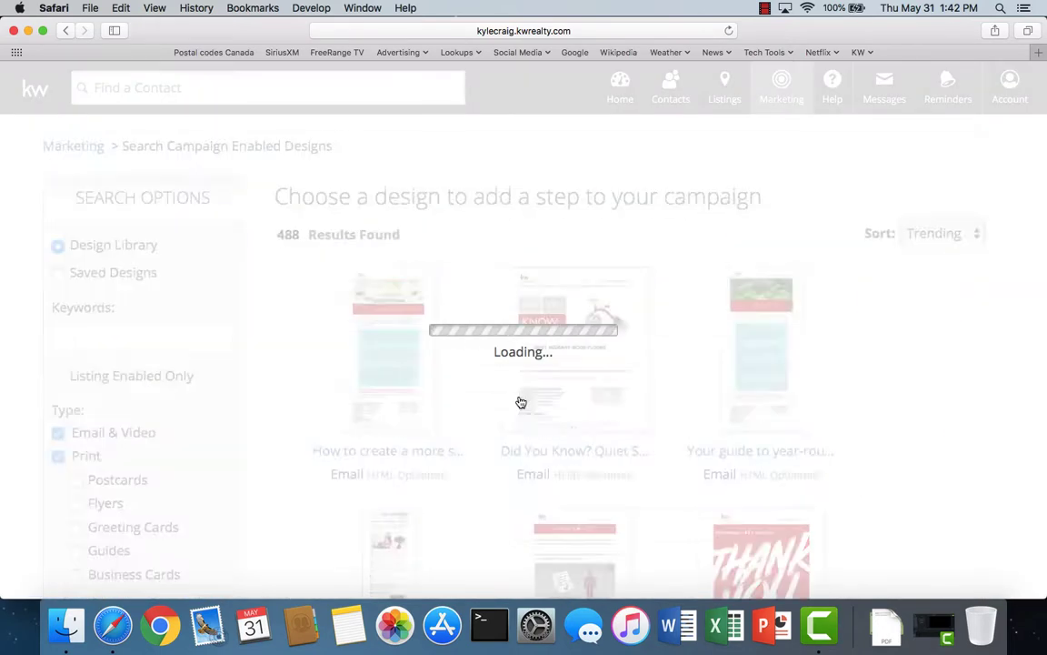
- Filter email-only designs by 'did you', sort Title (A-Z), and scroll to Foil Common Painting Mess-ups
click(58, 457)
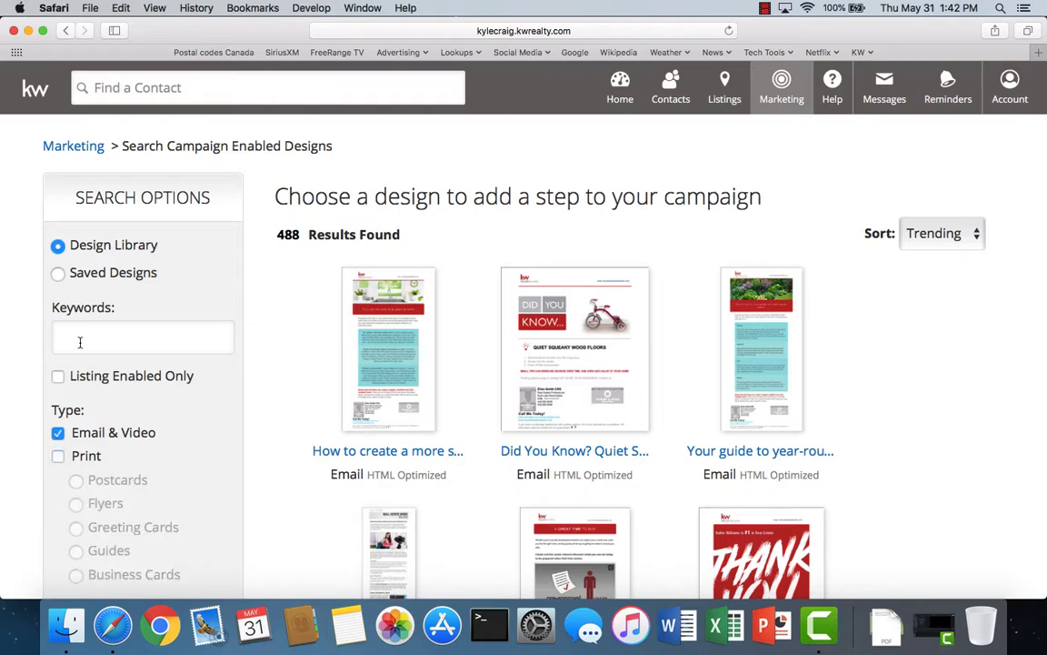
click(80, 340)
text(did you)
key(Return)
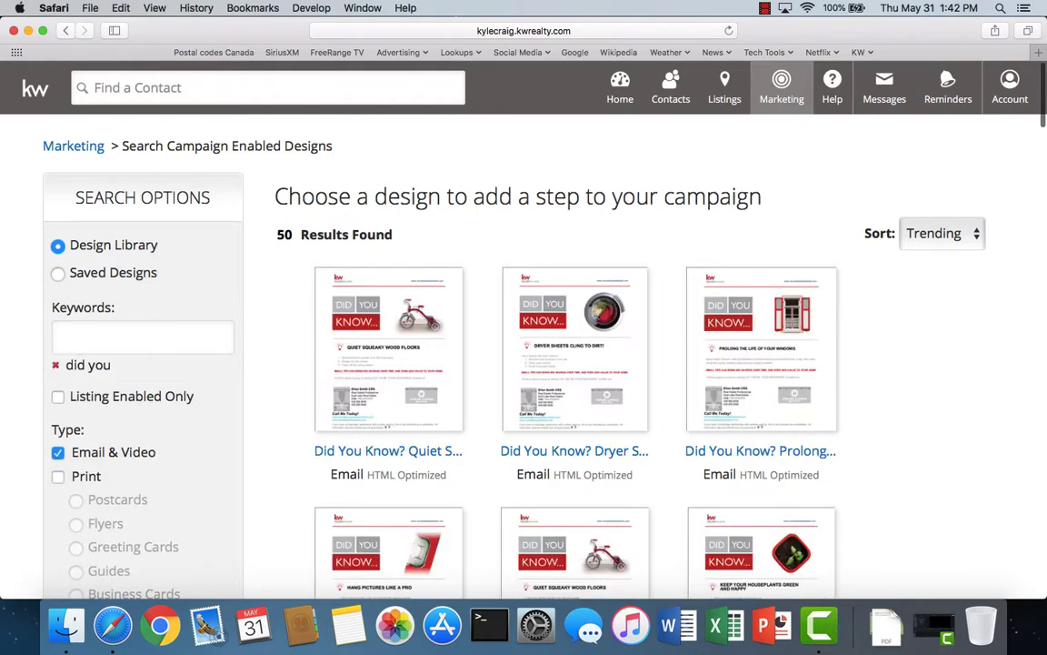
click(969, 233)
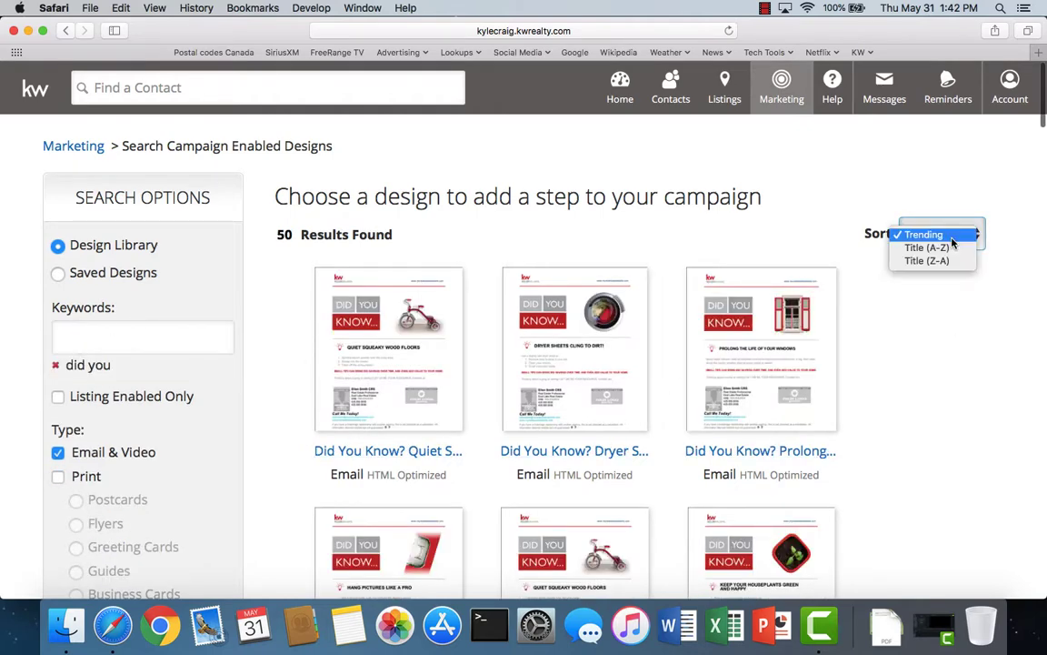
click(926, 247)
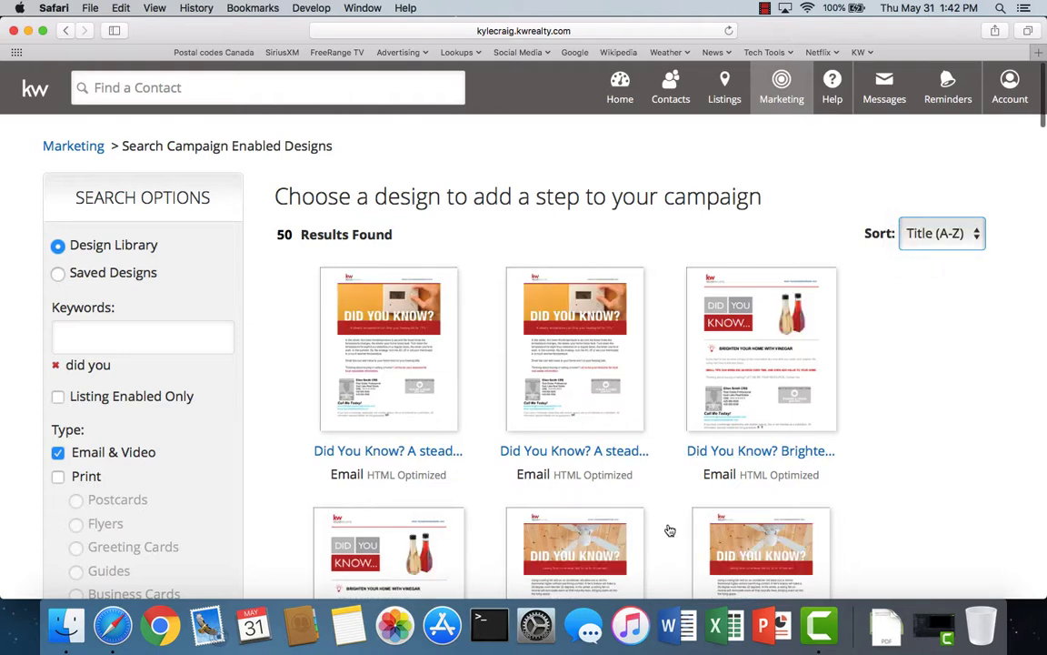
scroll(670, 530, down, 3)
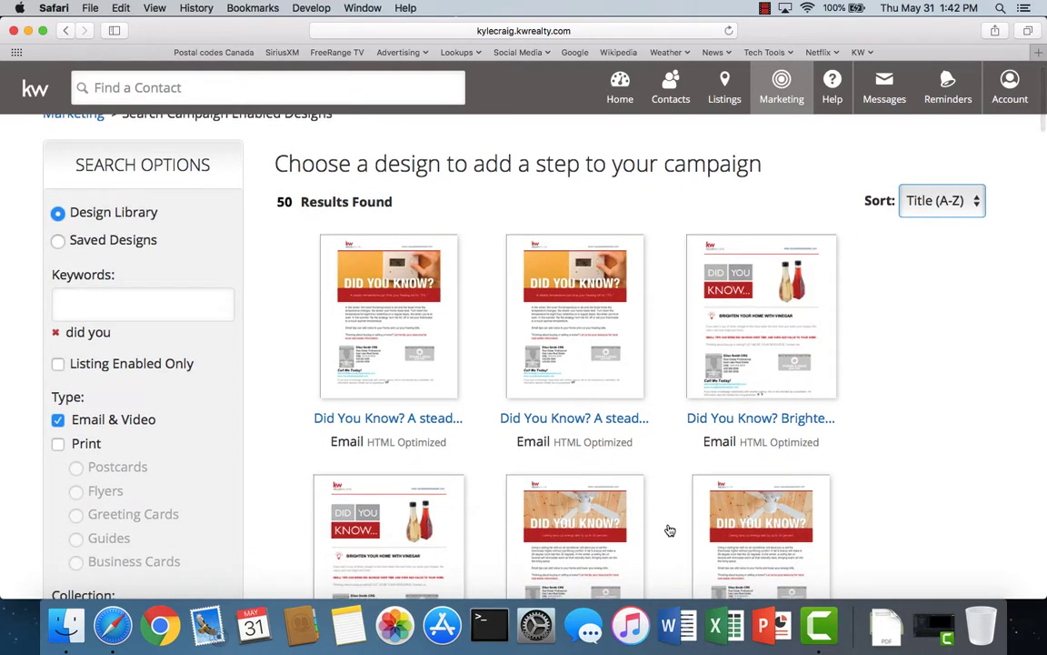
scroll(669, 530, down, 8)
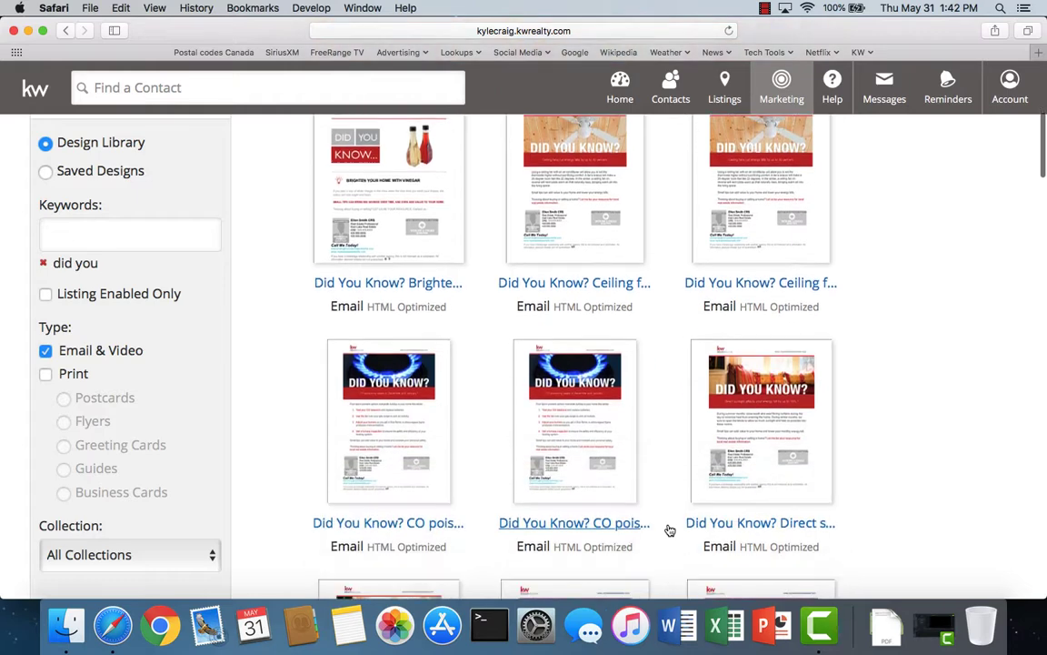
scroll(669, 530, down, 10)
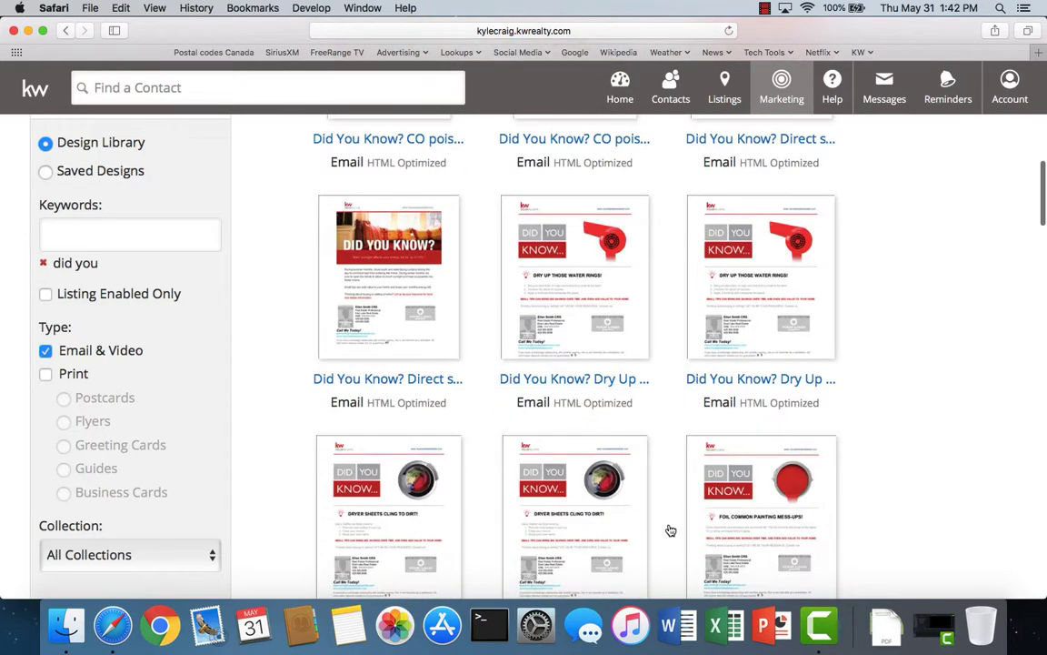
scroll(670, 530, down, 5)
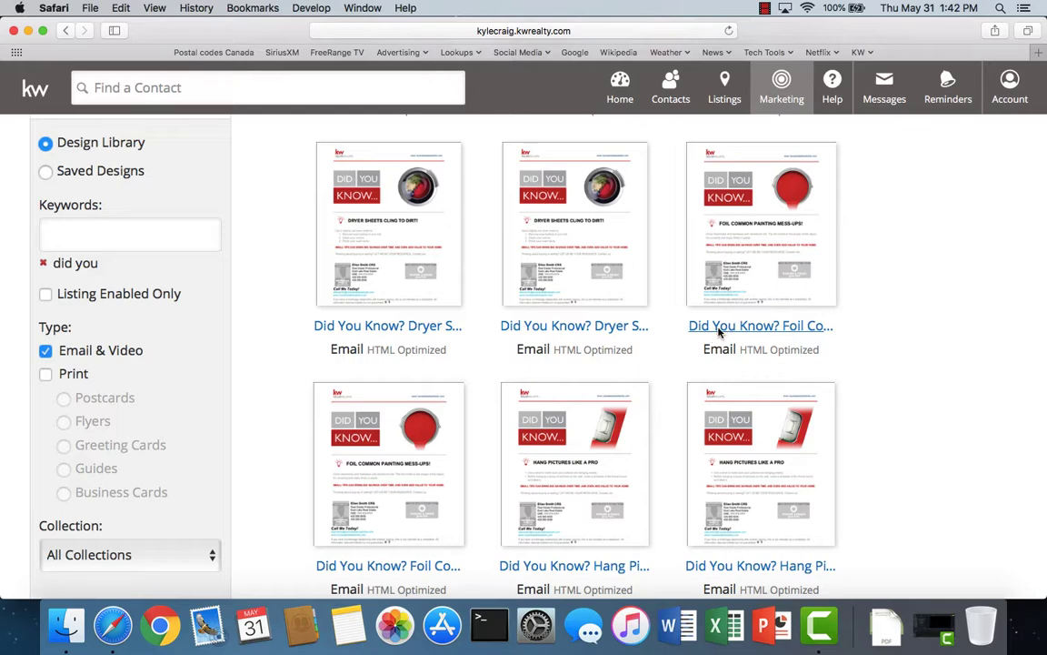
scroll(718, 332, down, 15)
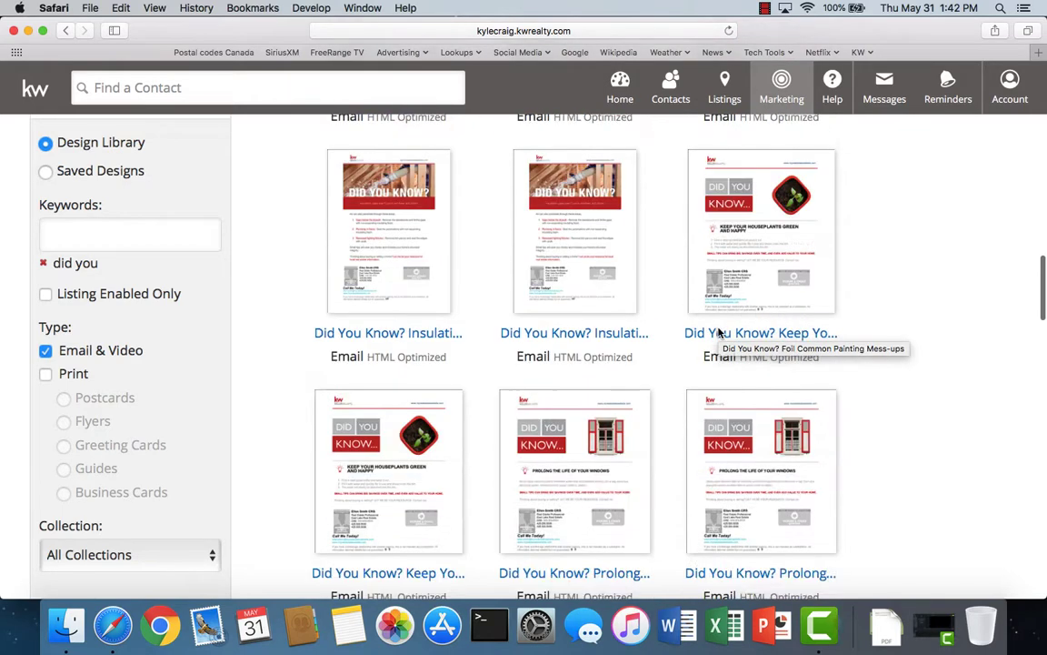
scroll(665, 449, down, 9)
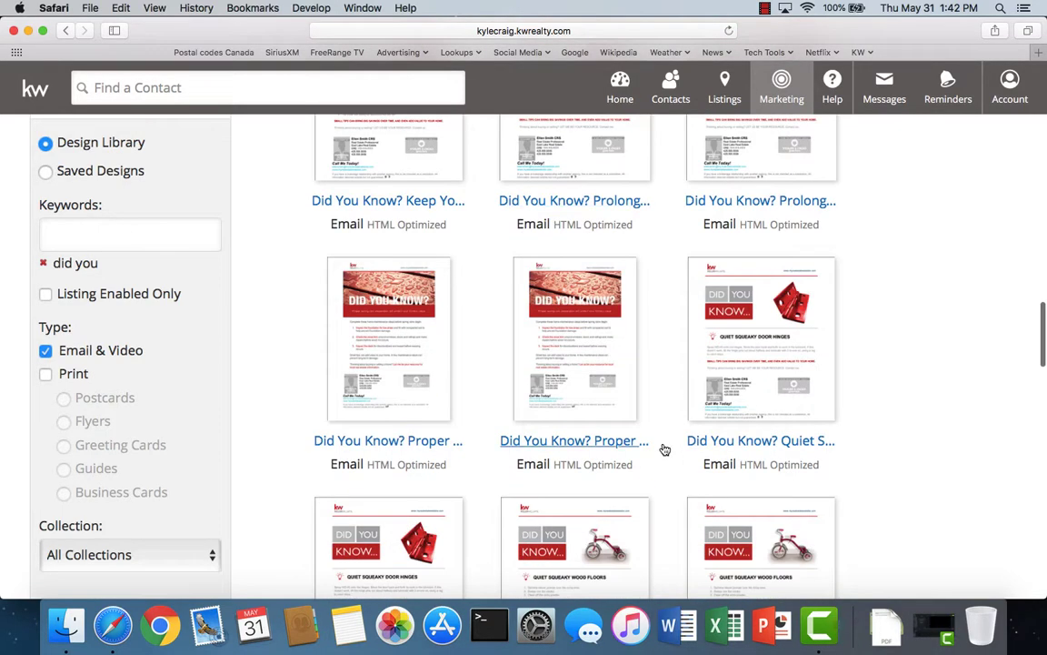
scroll(664, 449, down, 1)
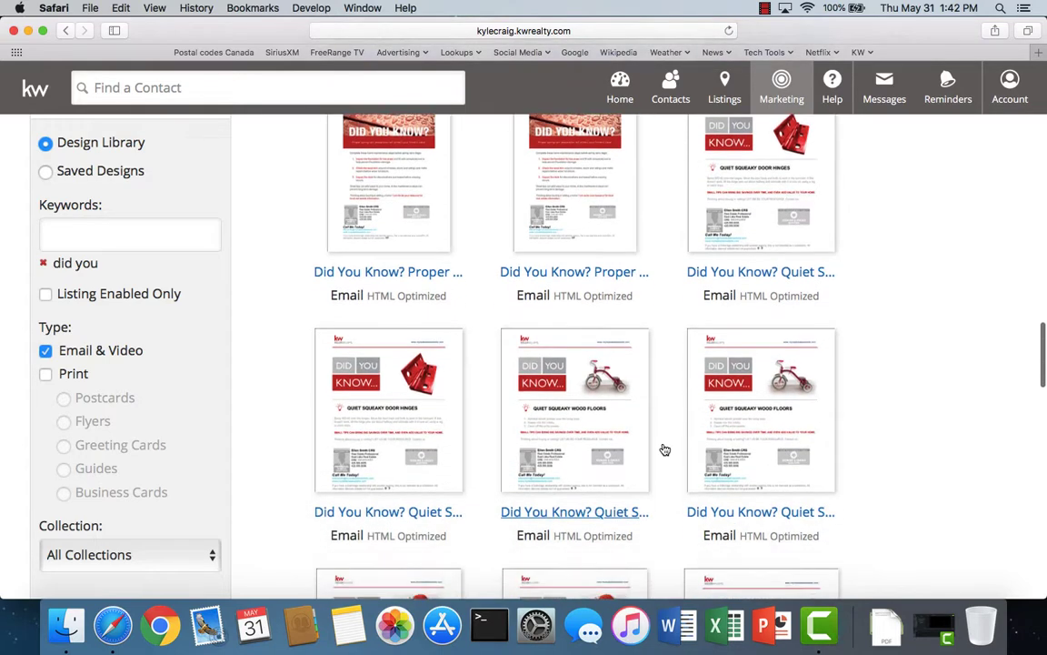
scroll(665, 450, down, 6)
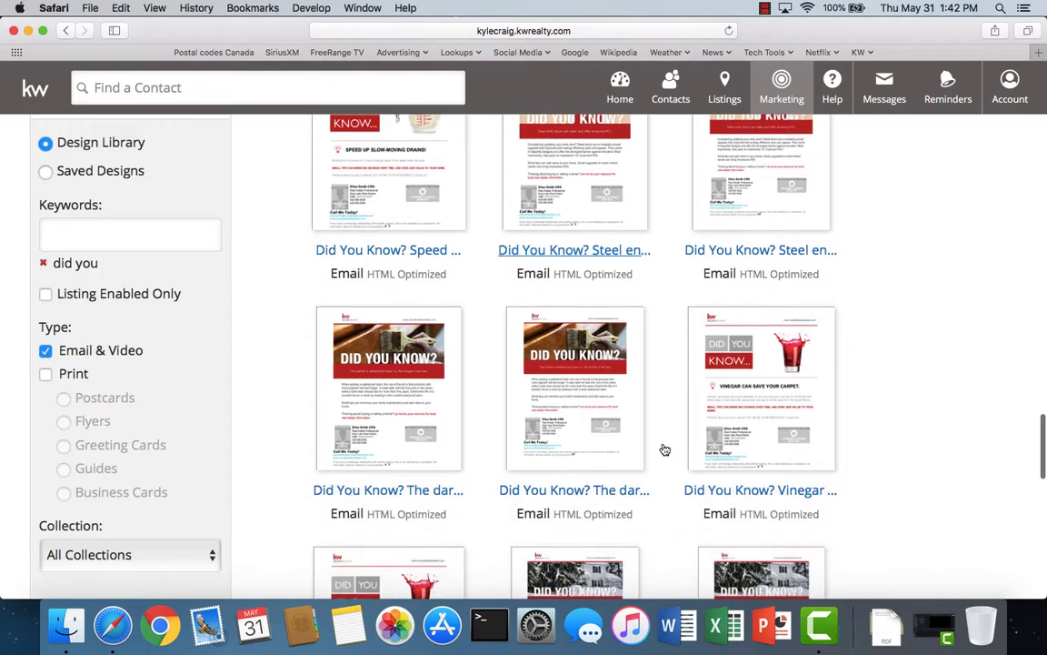
scroll(665, 450, down, 2)
scroll(665, 449, down, 5)
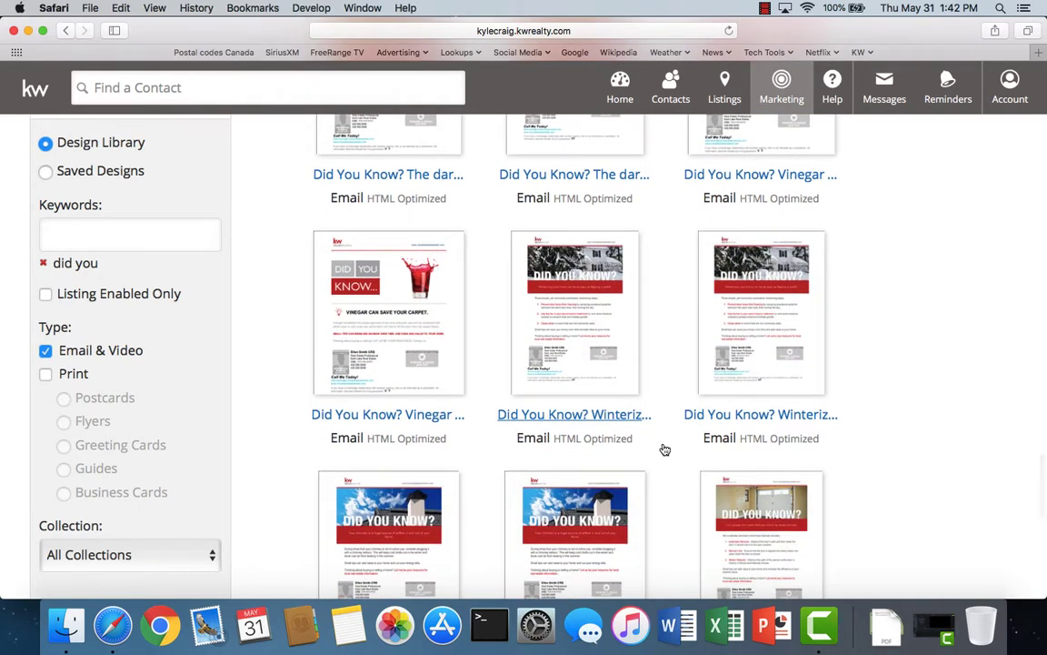
scroll(665, 450, down, 3)
scroll(662, 449, down, 2)
scroll(662, 449, up, 7)
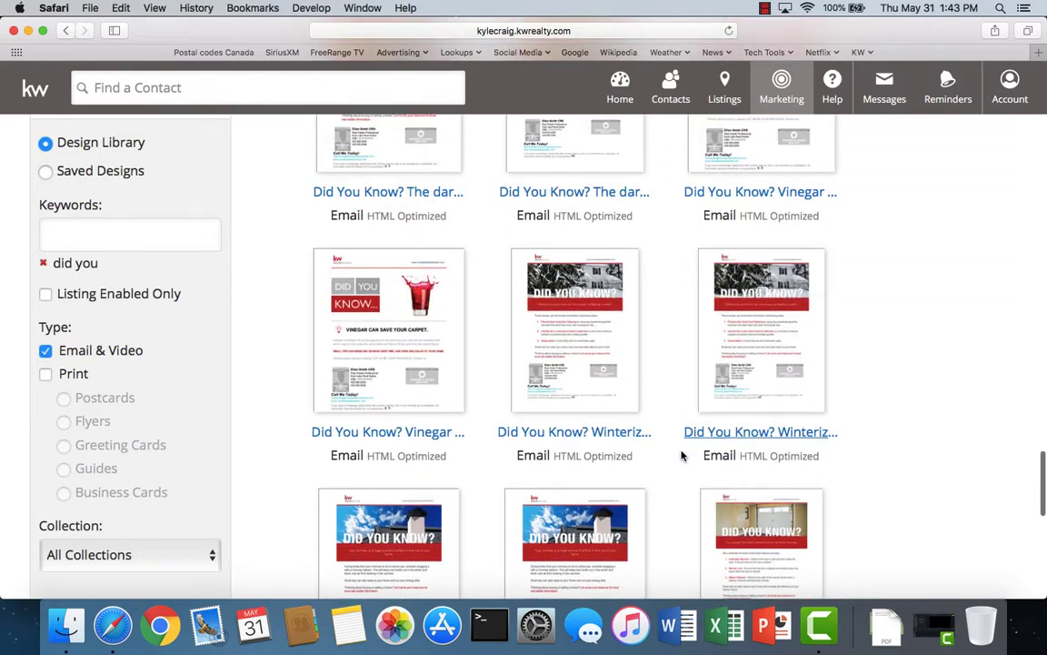
scroll(673, 464, down, 2)
scroll(664, 471, down, 10)
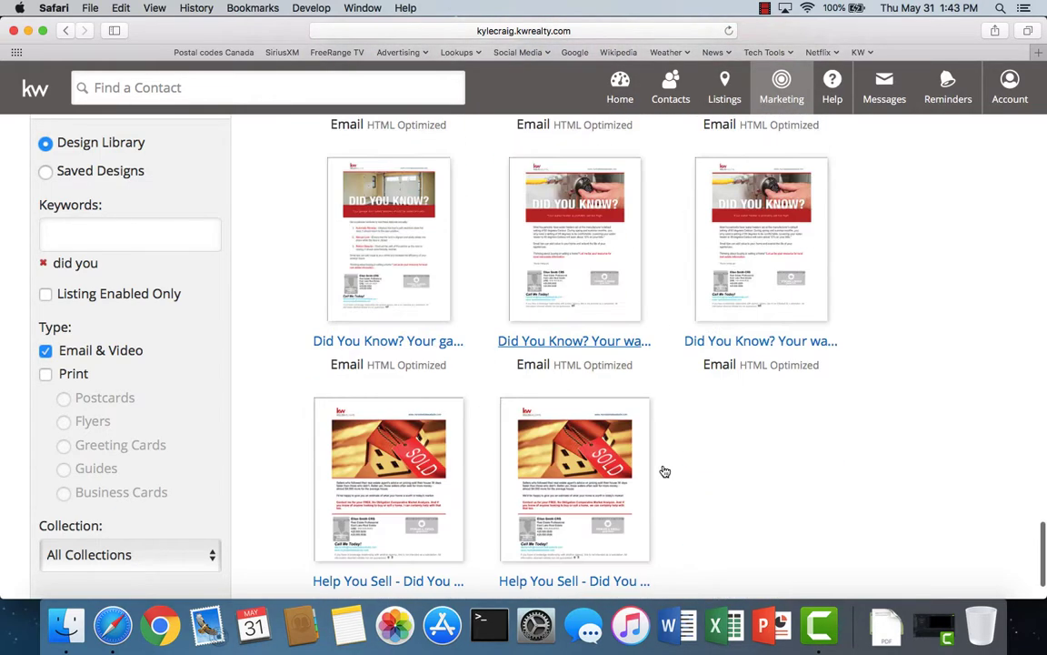
scroll(665, 470, up, 15)
scroll(664, 471, up, 15)
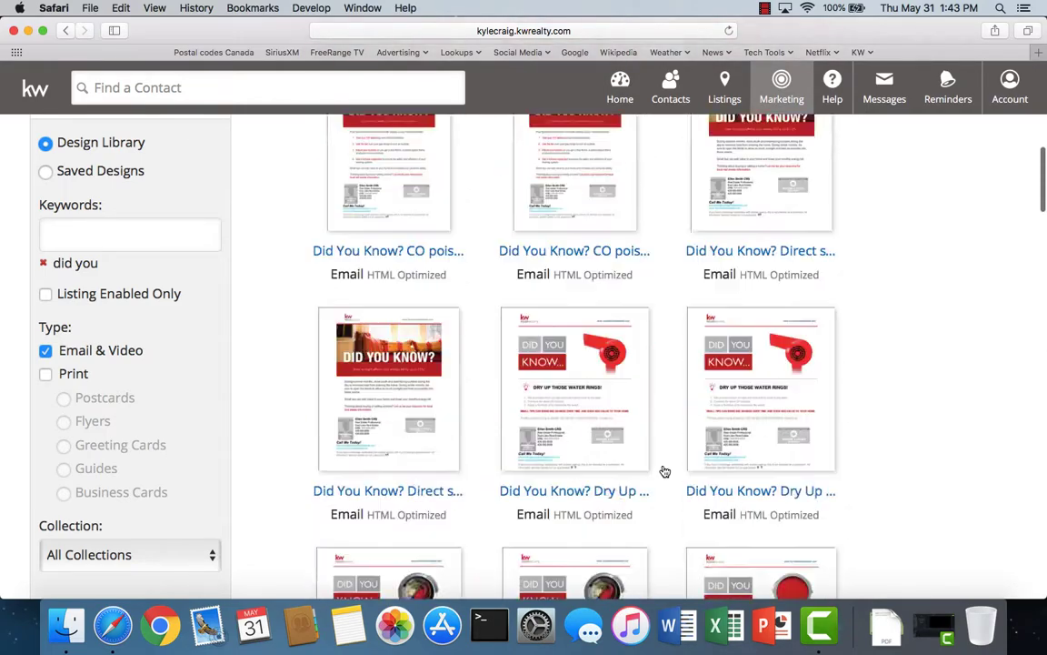
scroll(665, 471, down, 3)
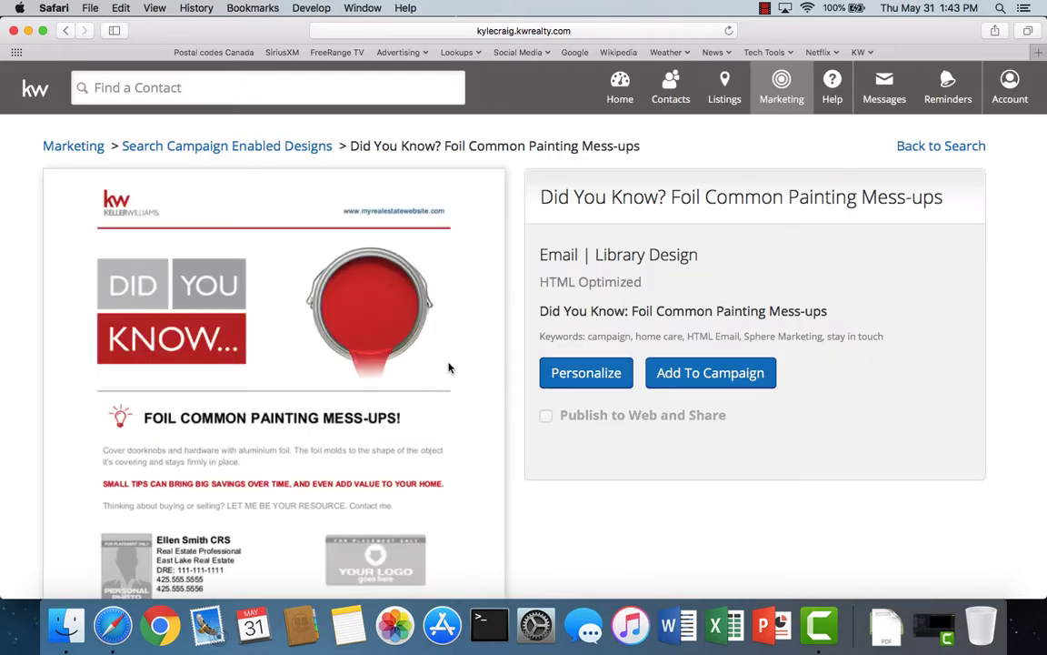
- Add the Foil Common Painting Mess-ups design to the campaign, scheduled for 2/15/19
click(710, 372)
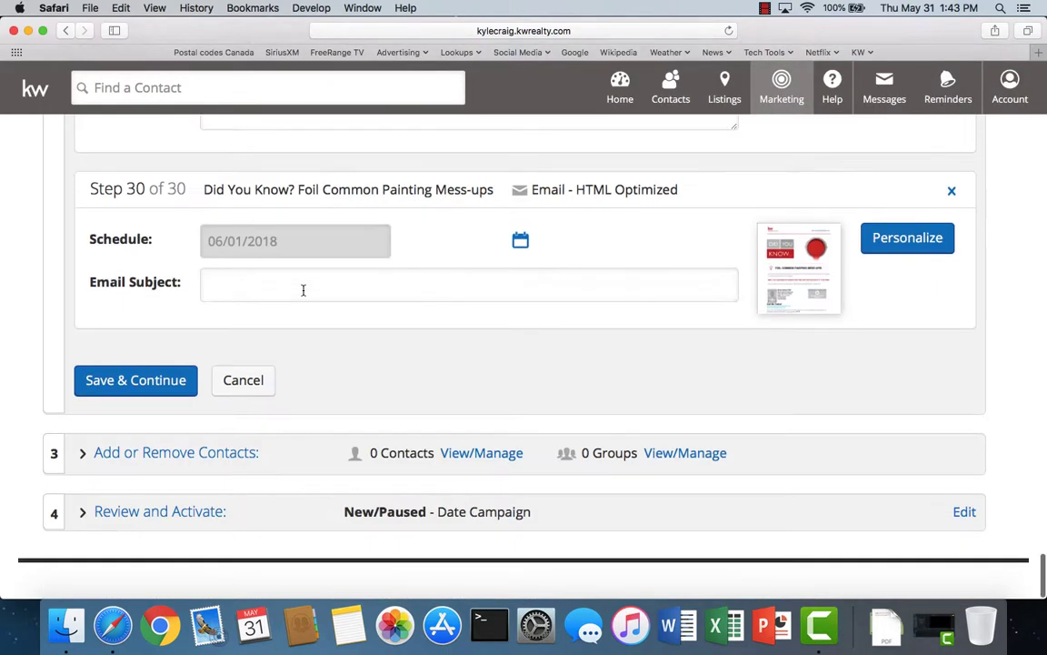
click(520, 240)
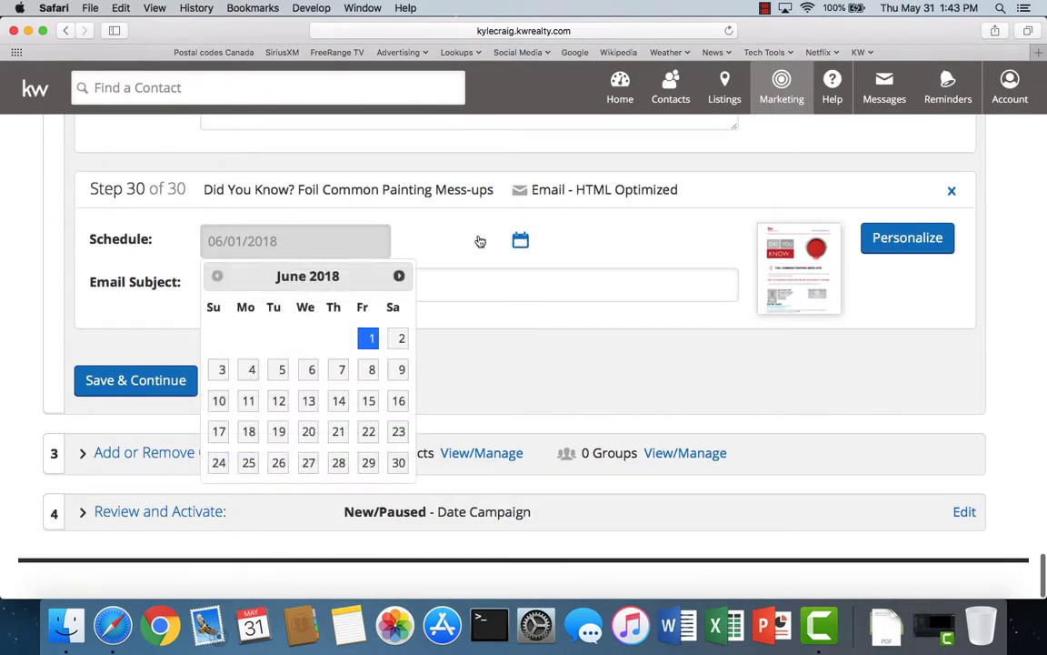
click(400, 275)
click(399, 275)
click(399, 275)
click(399, 276)
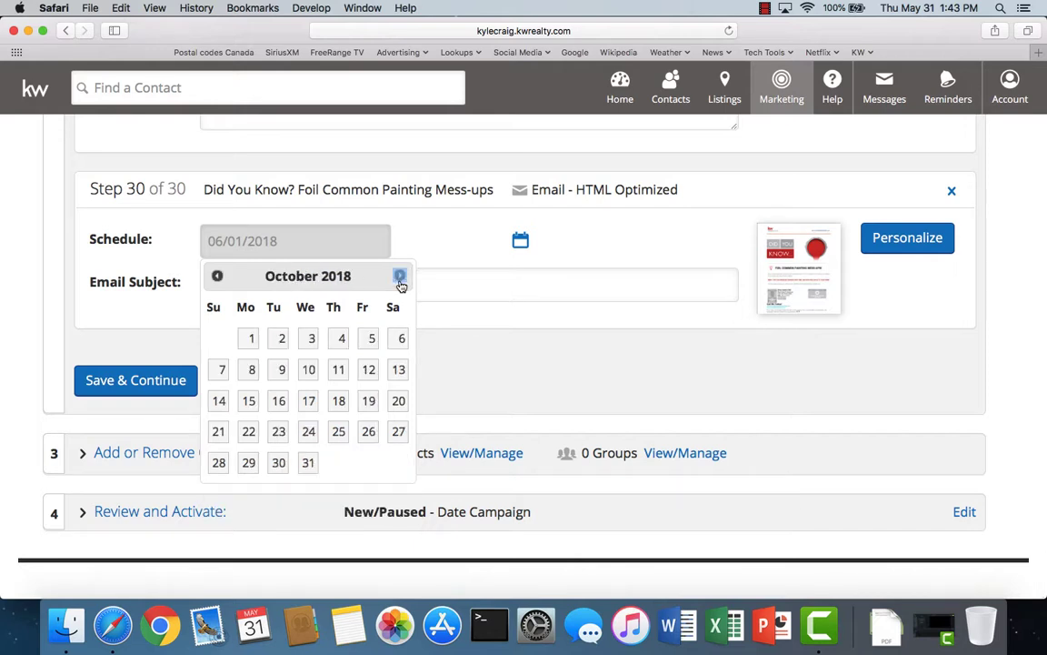
click(399, 276)
click(399, 275)
click(399, 276)
click(399, 276)
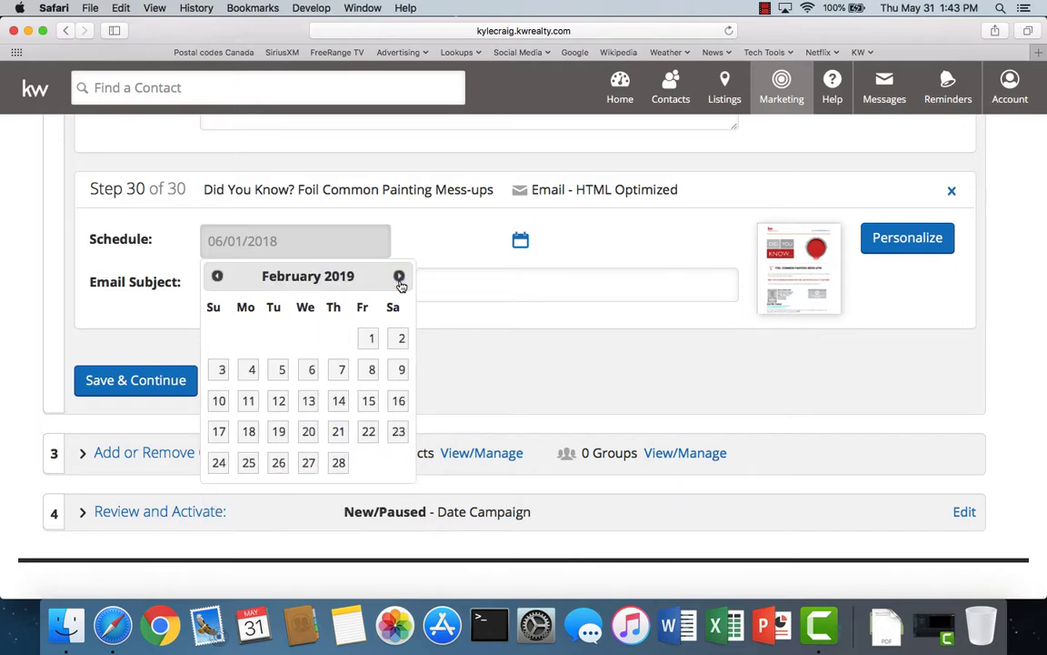
click(368, 402)
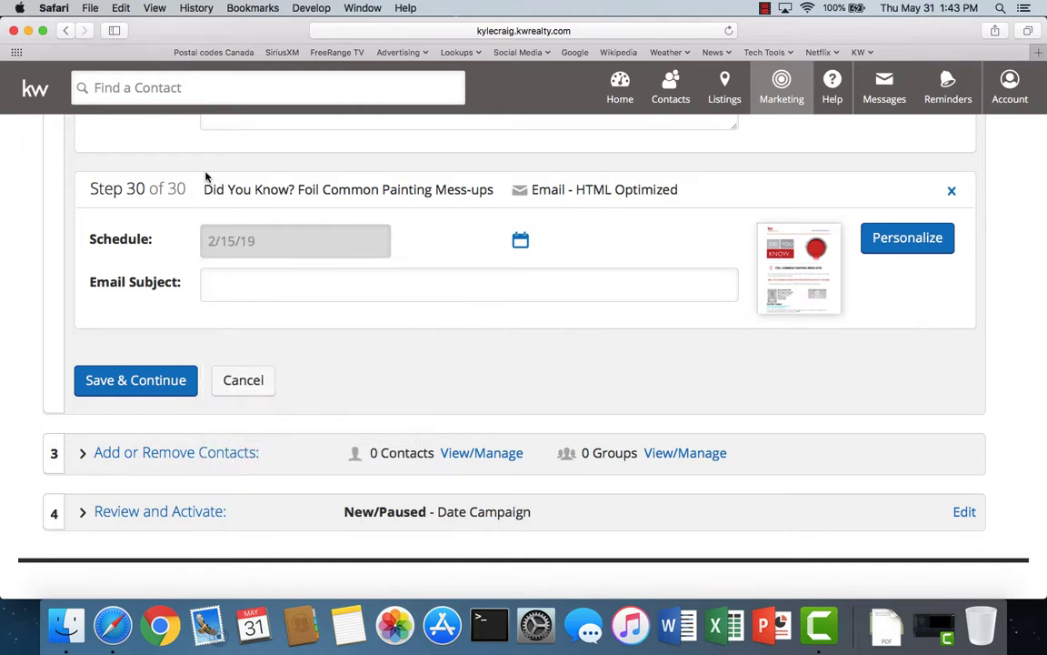
- Copy the step title into the Email Subject and save the step
drag(206, 189, 493, 185)
right_click(472, 190)
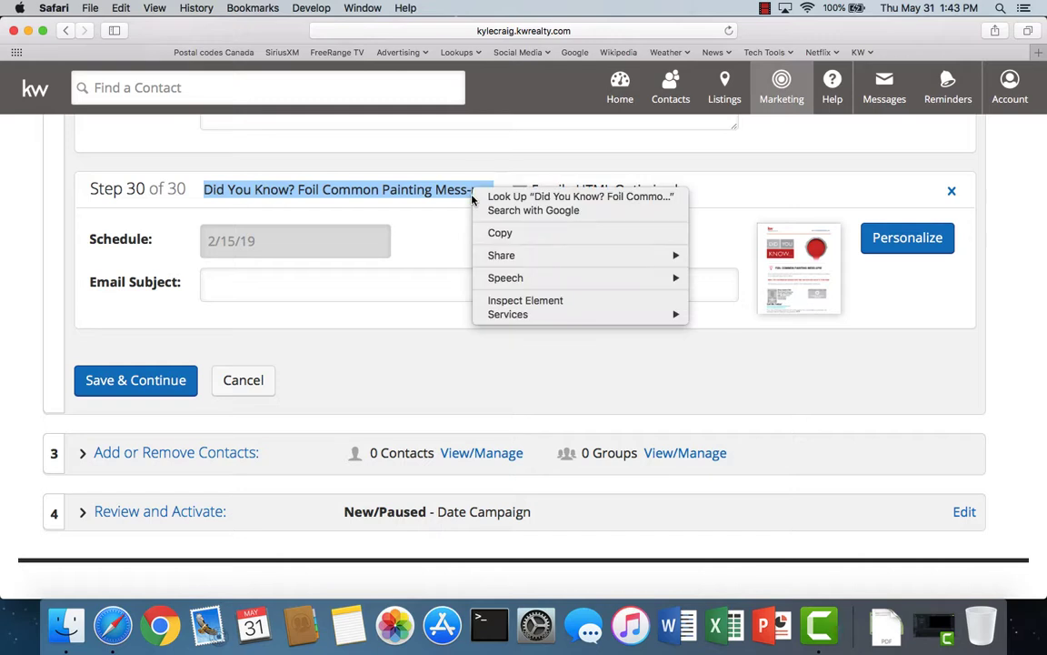
click(479, 231)
click(213, 280)
right_click(212, 280)
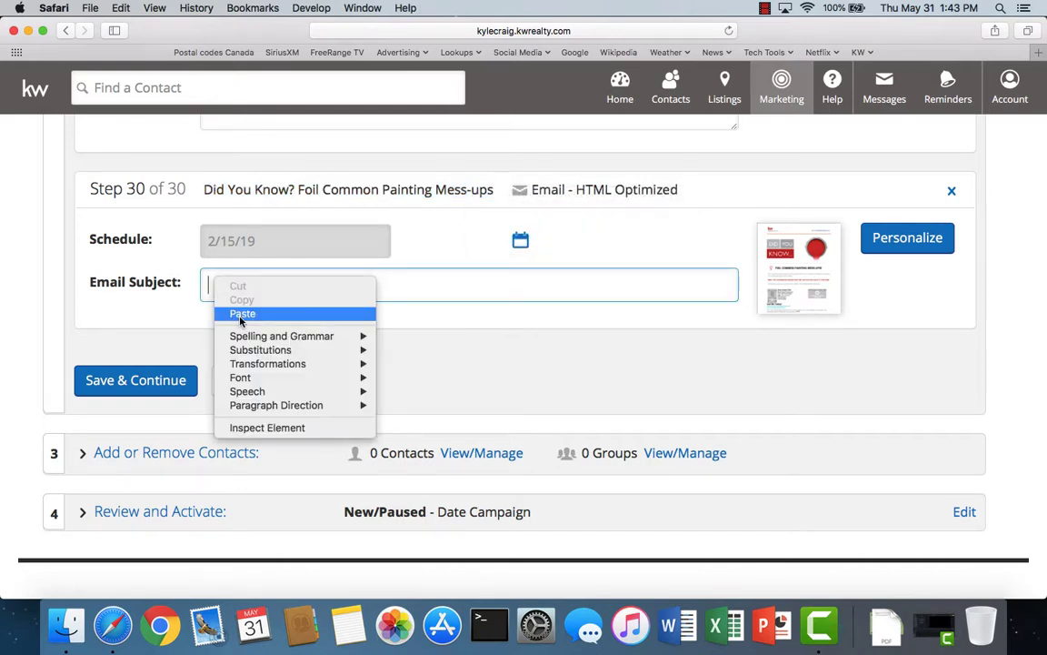
click(242, 313)
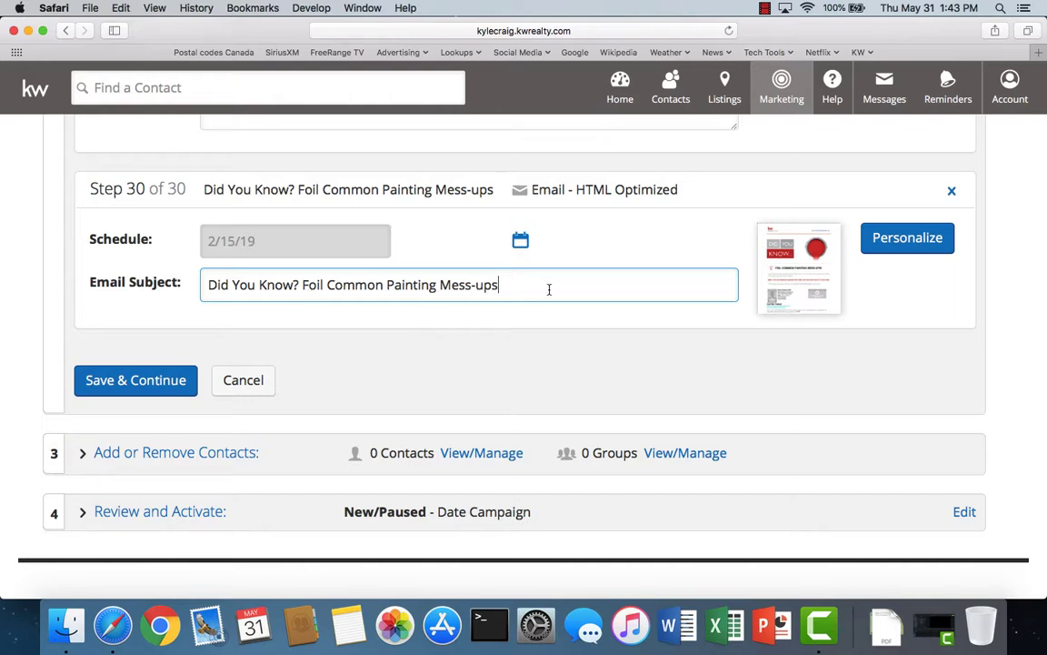
click(156, 385)
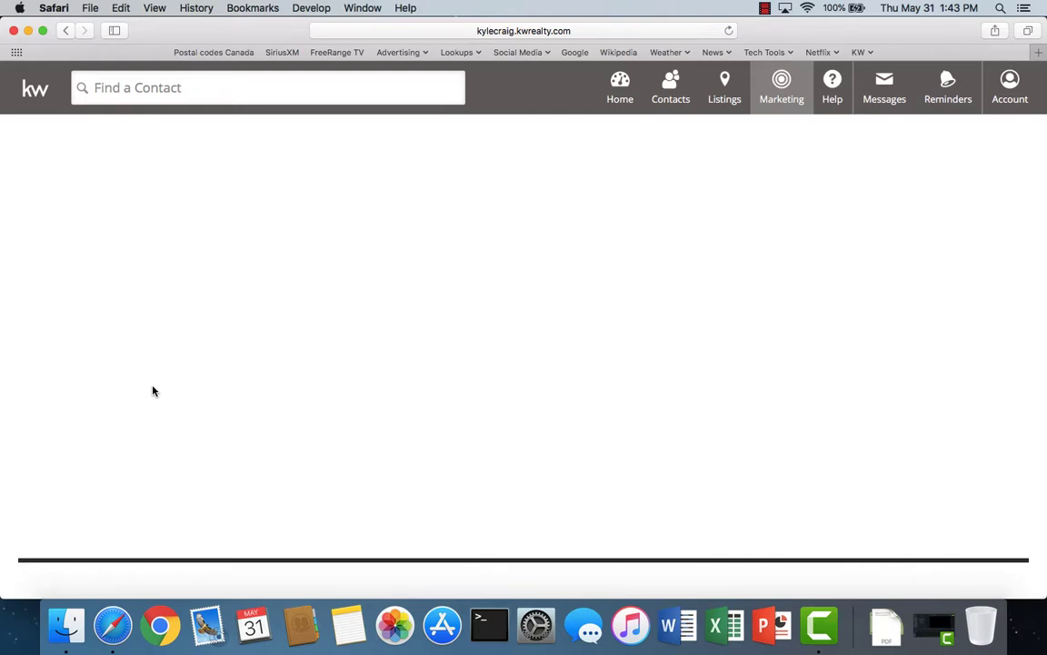
- Reopen the campaign steps, discard unsaved edits, and add a new Email step
click(152, 206)
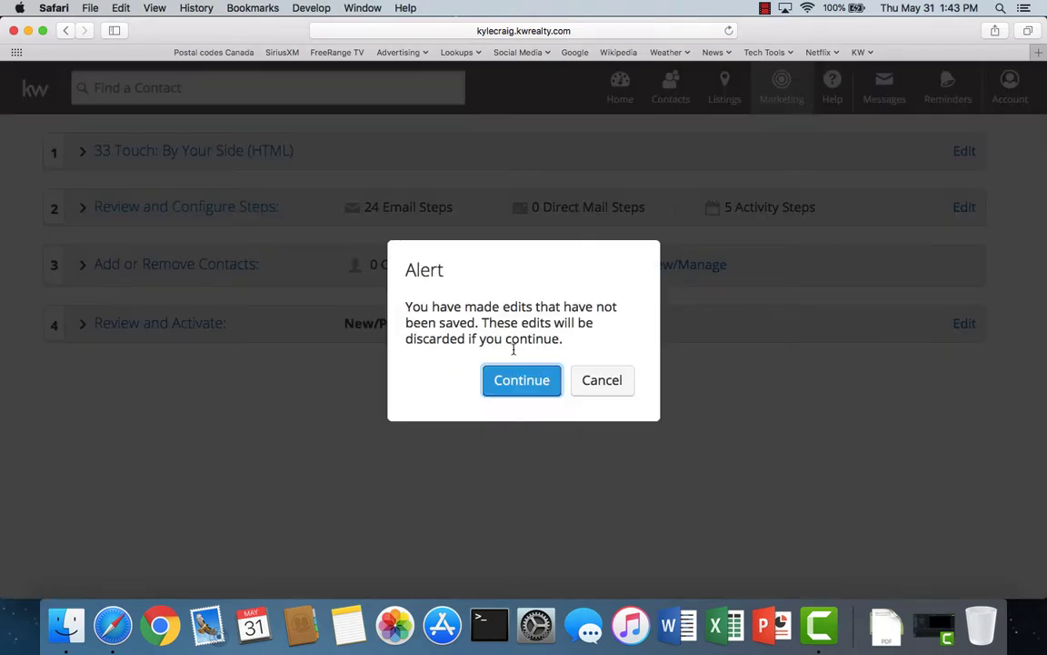
click(533, 394)
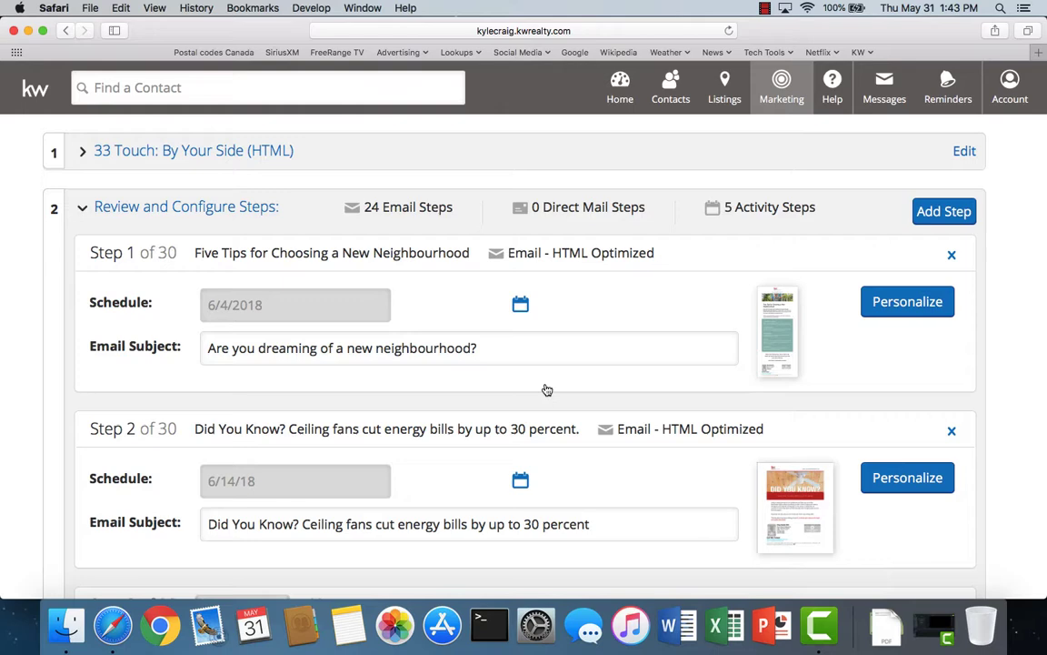
click(943, 212)
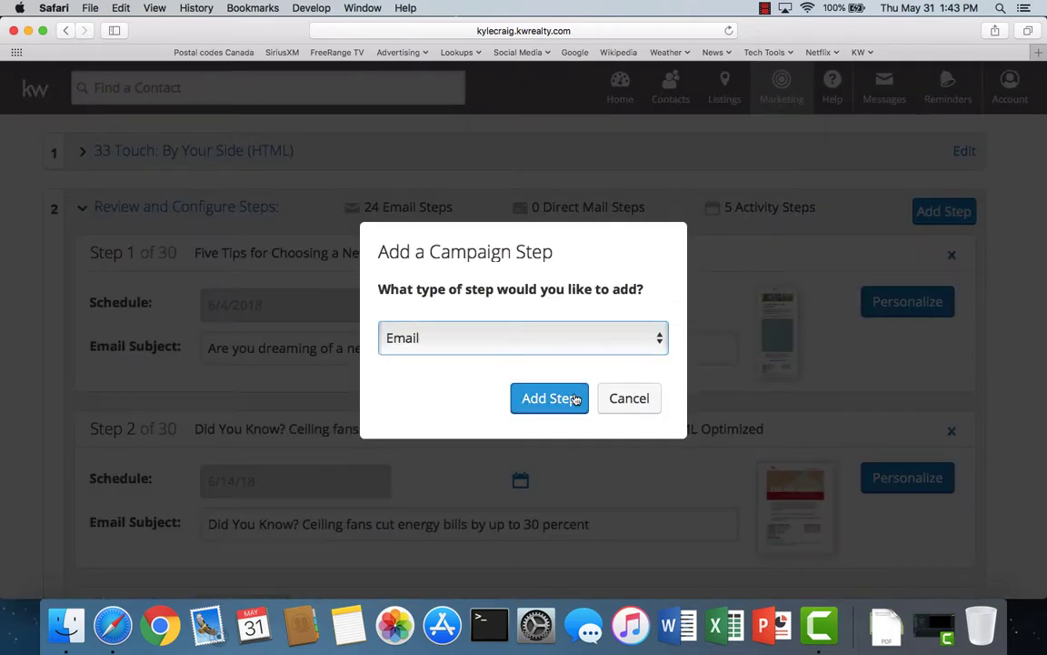
click(562, 401)
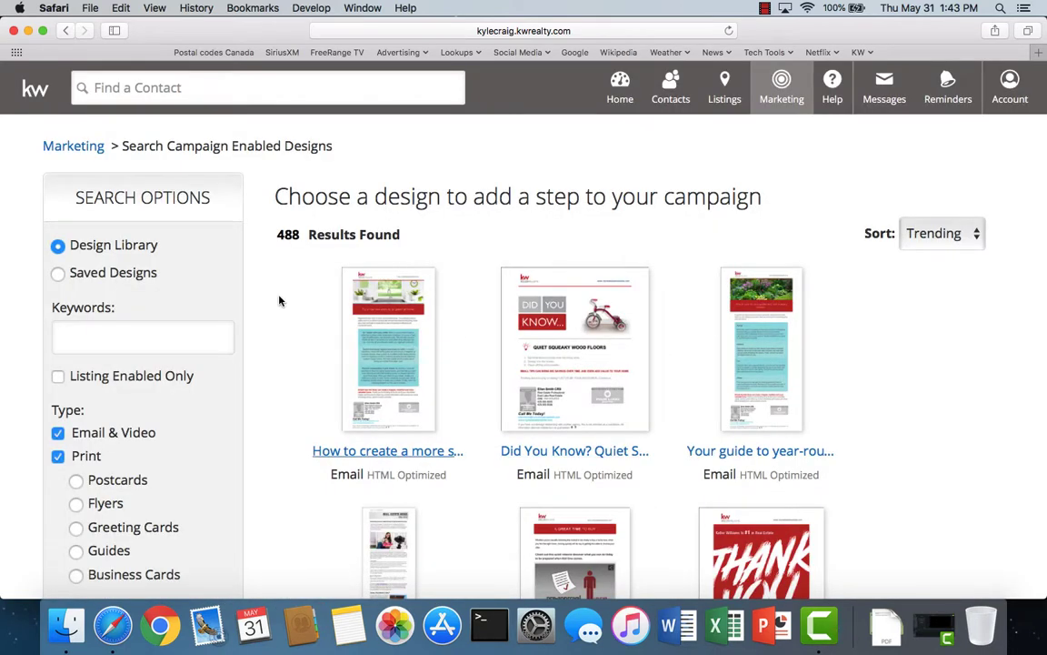
- Show email-only 'did you' designs sorted Title (A-Z) and open Hang Pictures Like a Pro
click(59, 456)
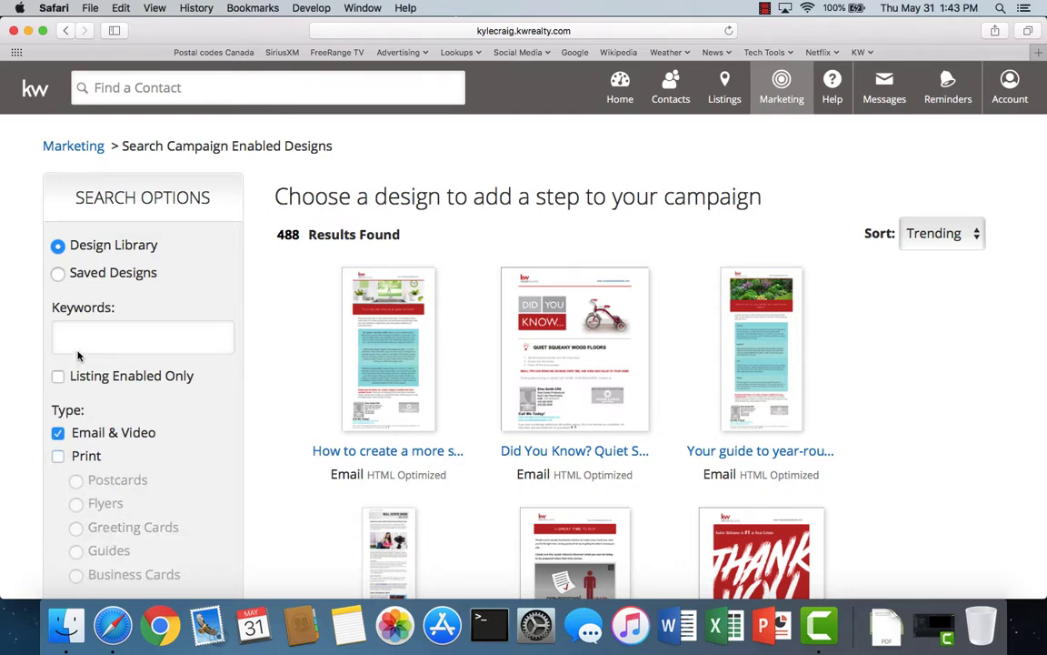
click(79, 347)
key(Return)
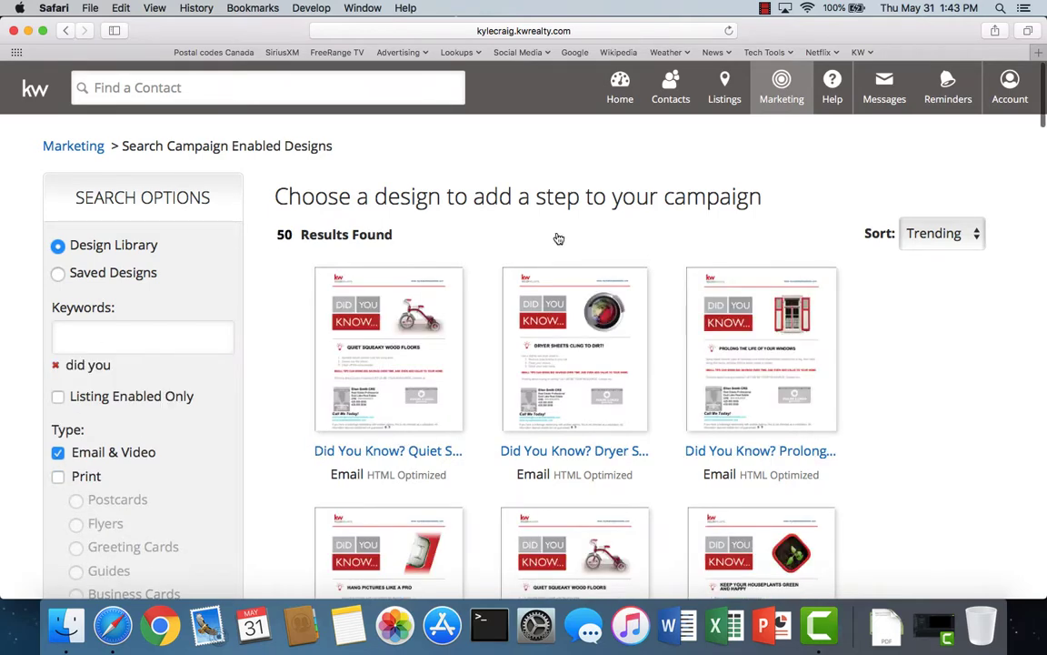
click(933, 245)
click(923, 246)
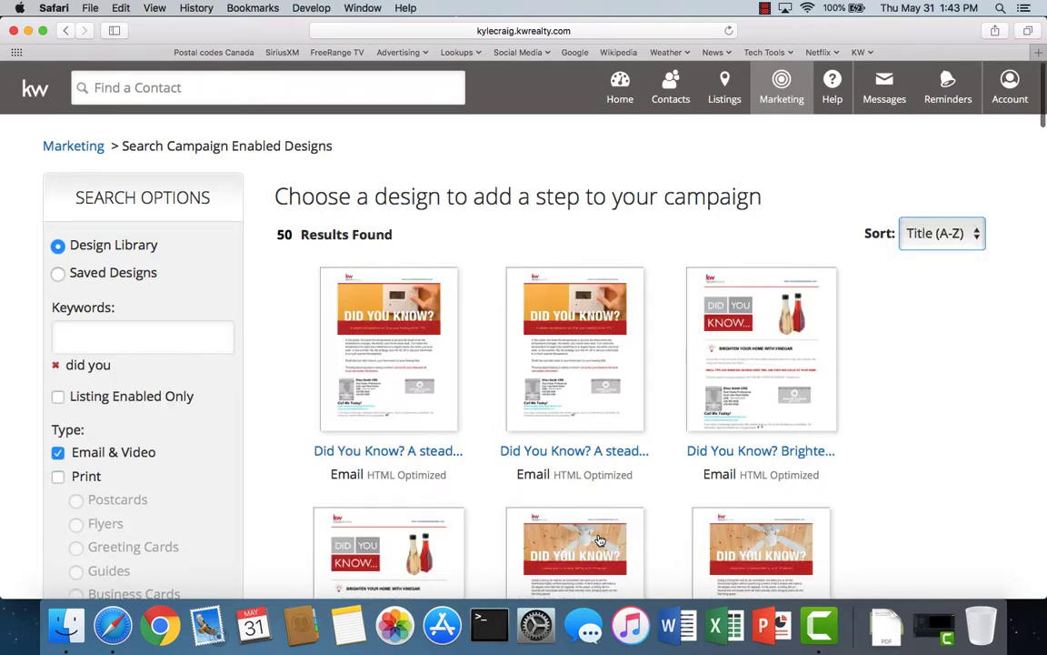
scroll(644, 464, down, 10)
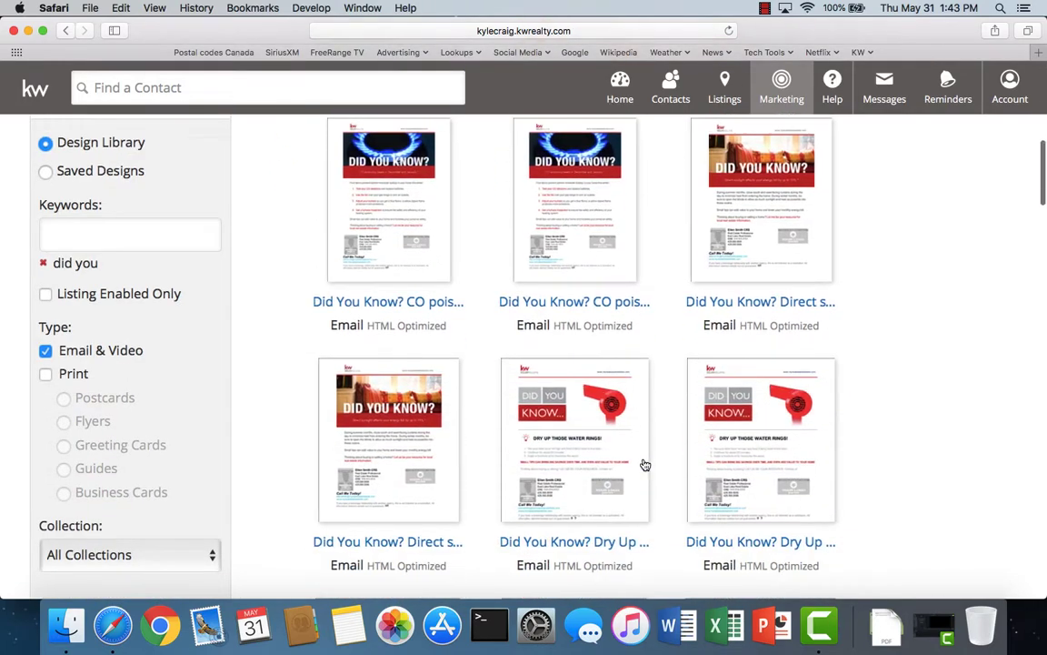
scroll(643, 465, down, 10)
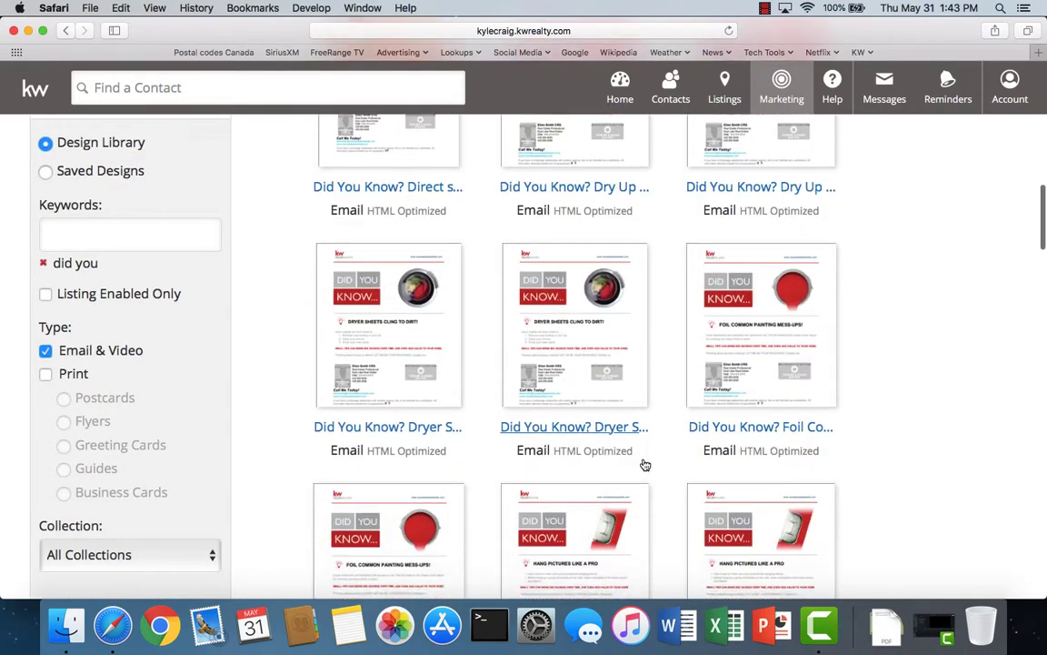
scroll(644, 465, down, 2)
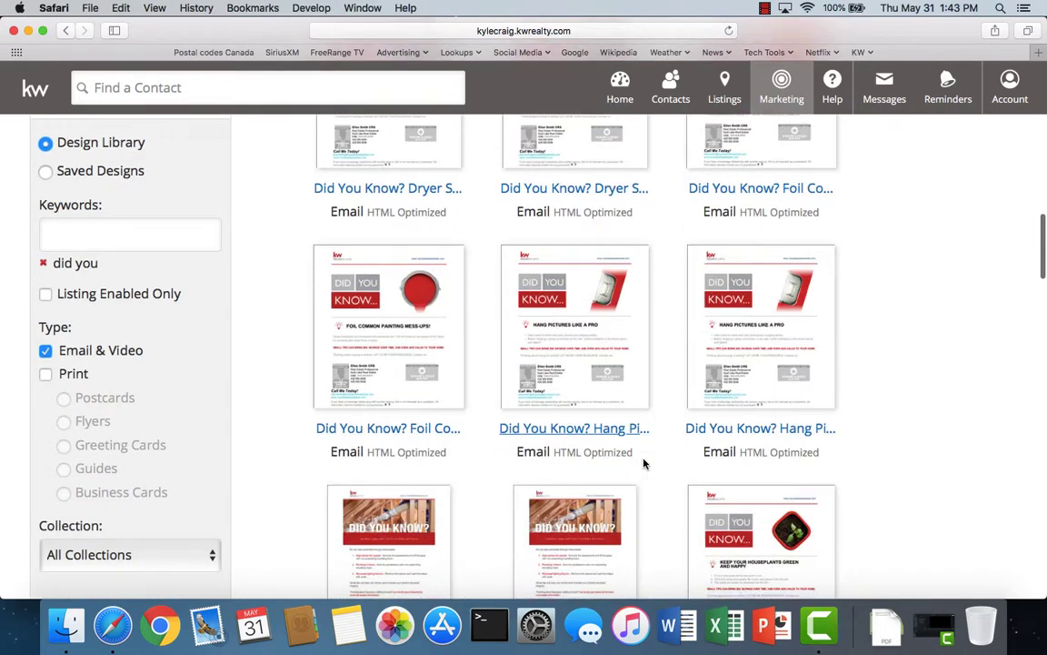
click(562, 429)
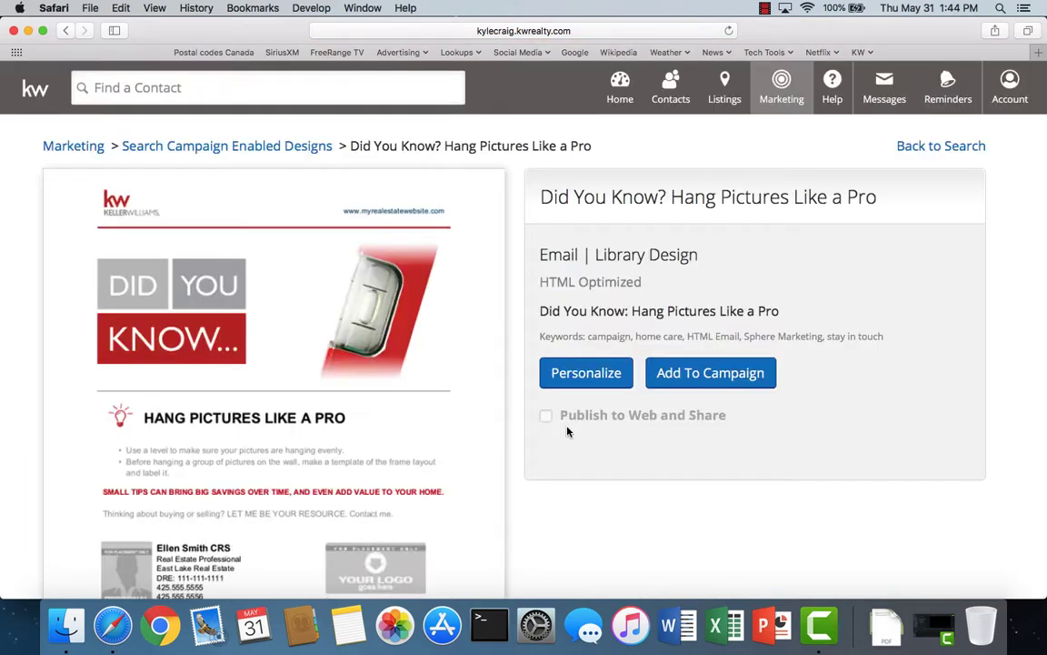
- Add the Hang Pictures Like a Pro design to the campaign, scheduled for 3/14/19
click(703, 375)
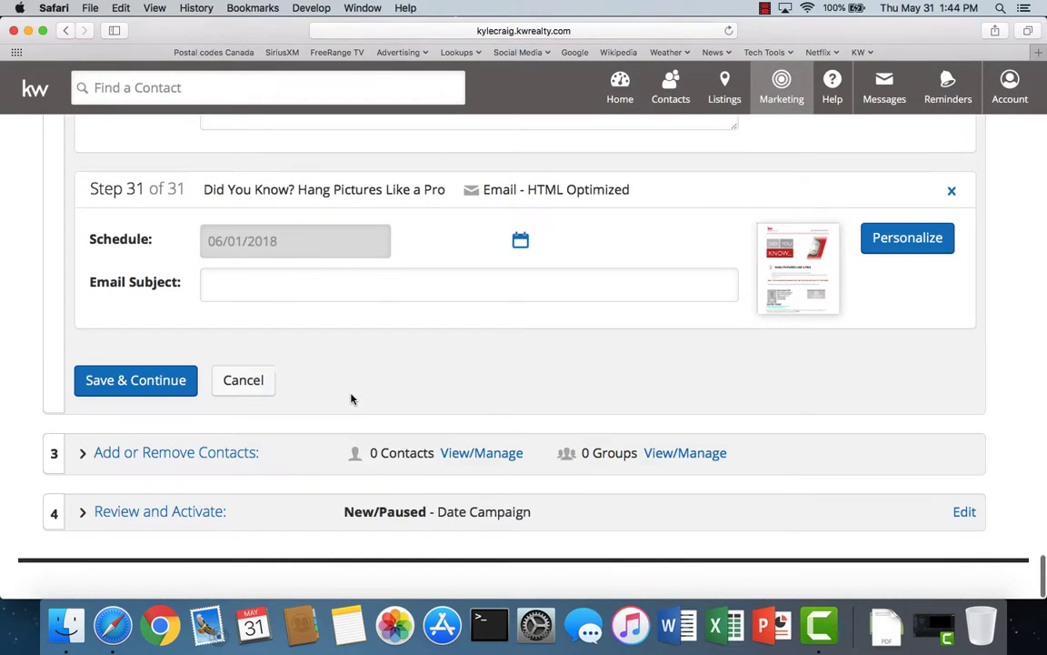
click(521, 241)
click(398, 277)
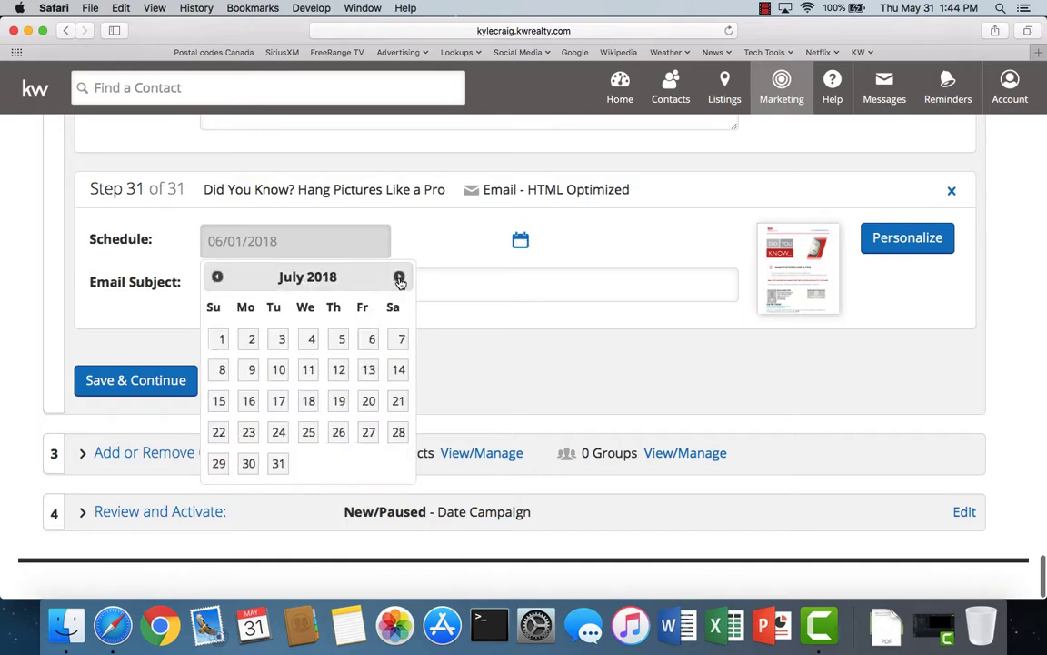
click(399, 277)
click(399, 278)
click(399, 277)
click(399, 277)
click(400, 277)
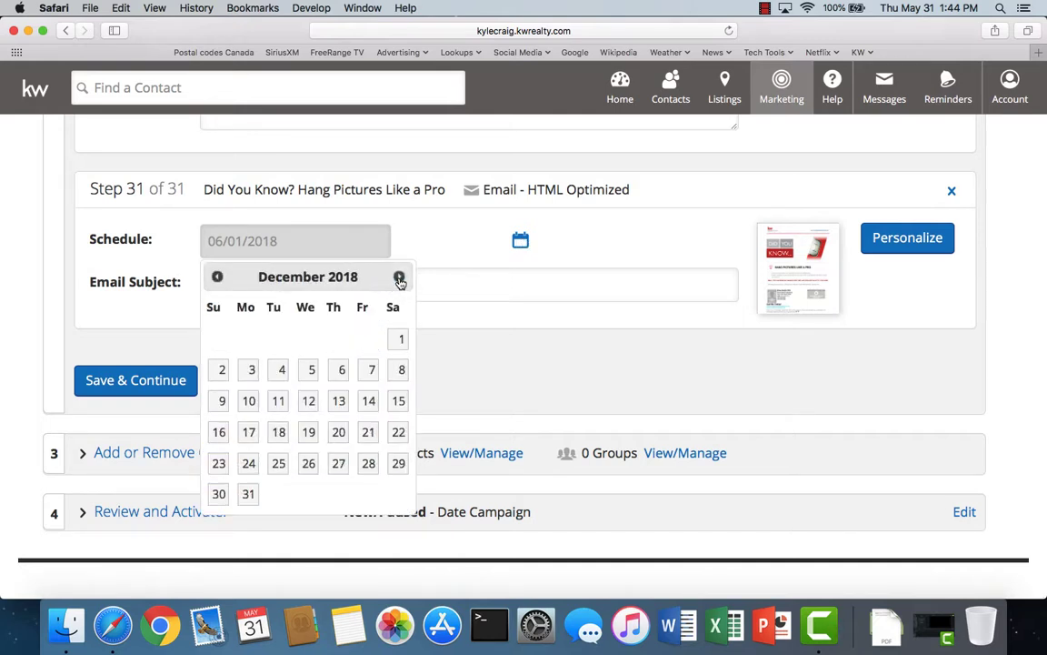
click(399, 277)
click(399, 277)
click(399, 277)
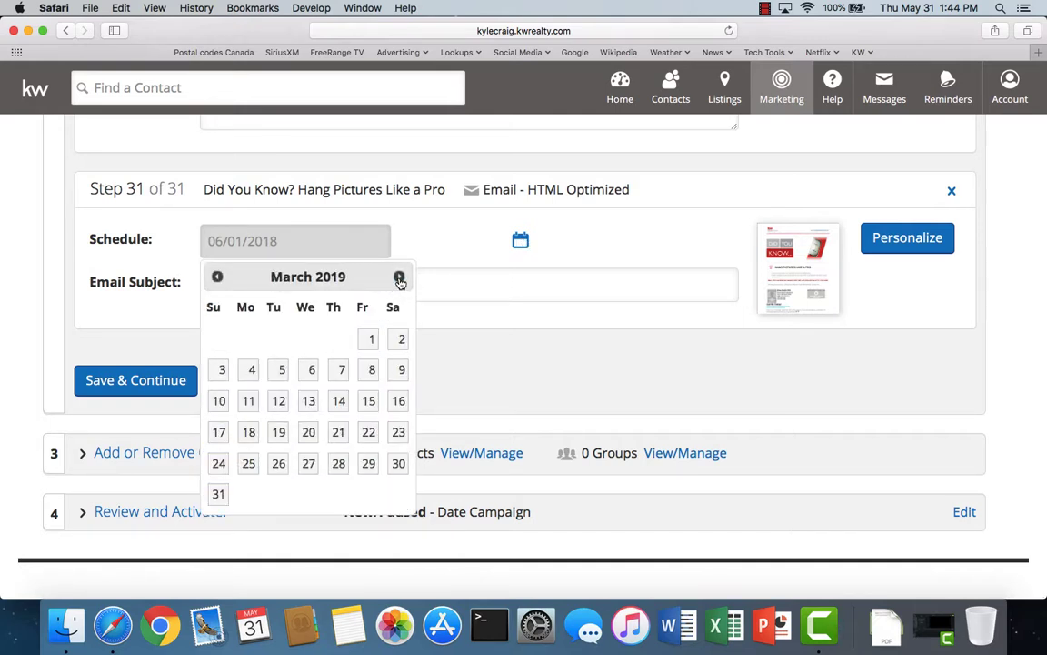
click(338, 401)
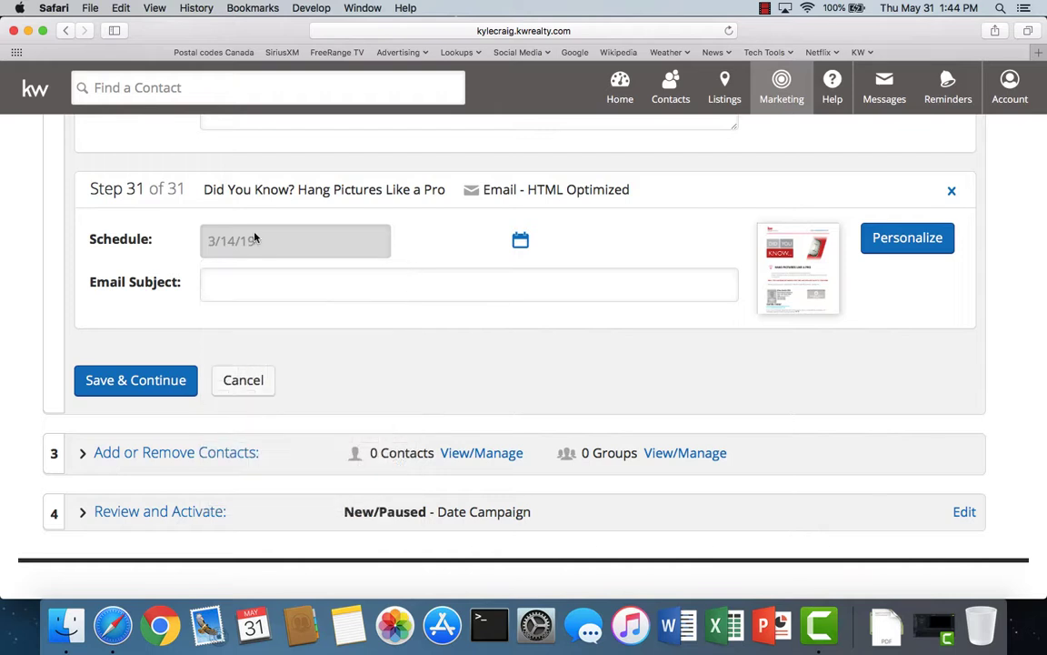
- Copy the step title into the Email Subject and save the step
triple_click(446, 189)
key(super+c)
click(246, 290)
key(super+v)
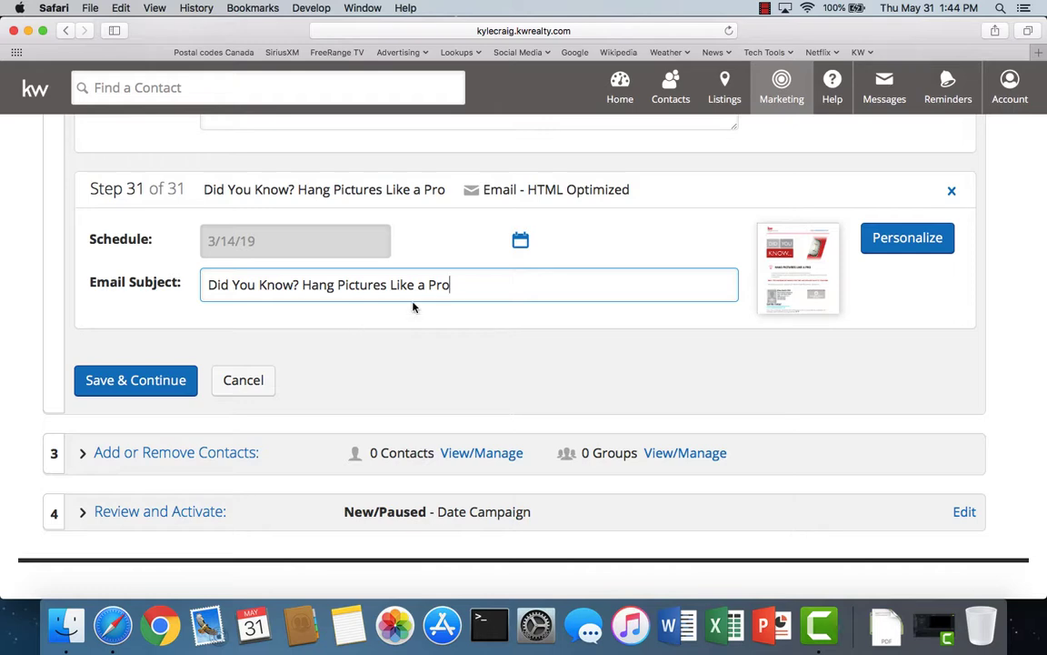
click(146, 391)
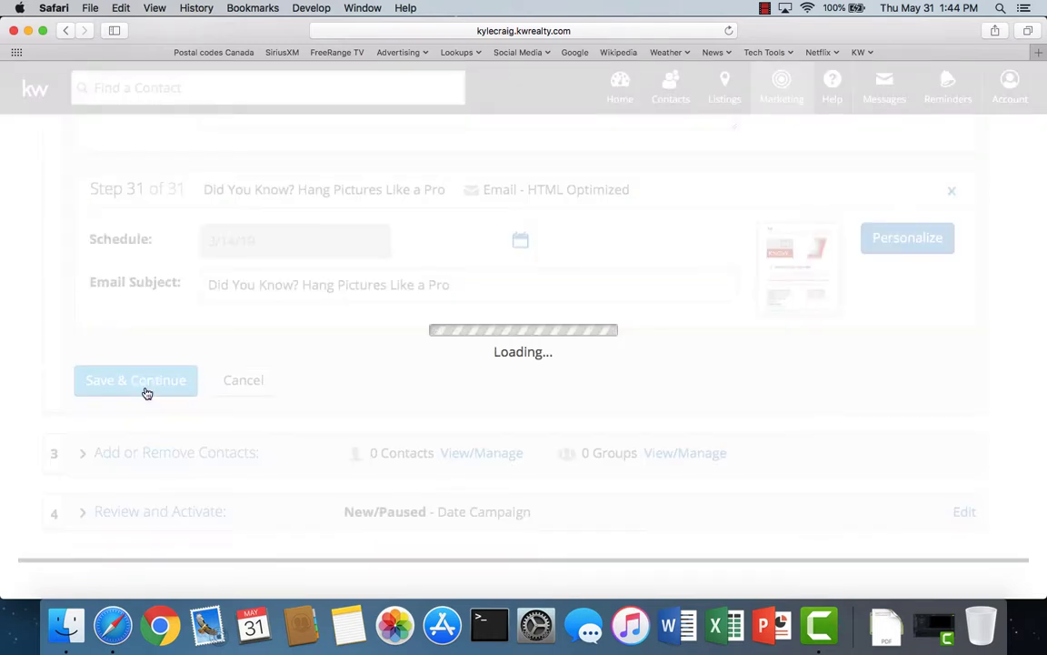
- Reopen the campaign steps, discard unsaved edits, and add another Email step
click(155, 208)
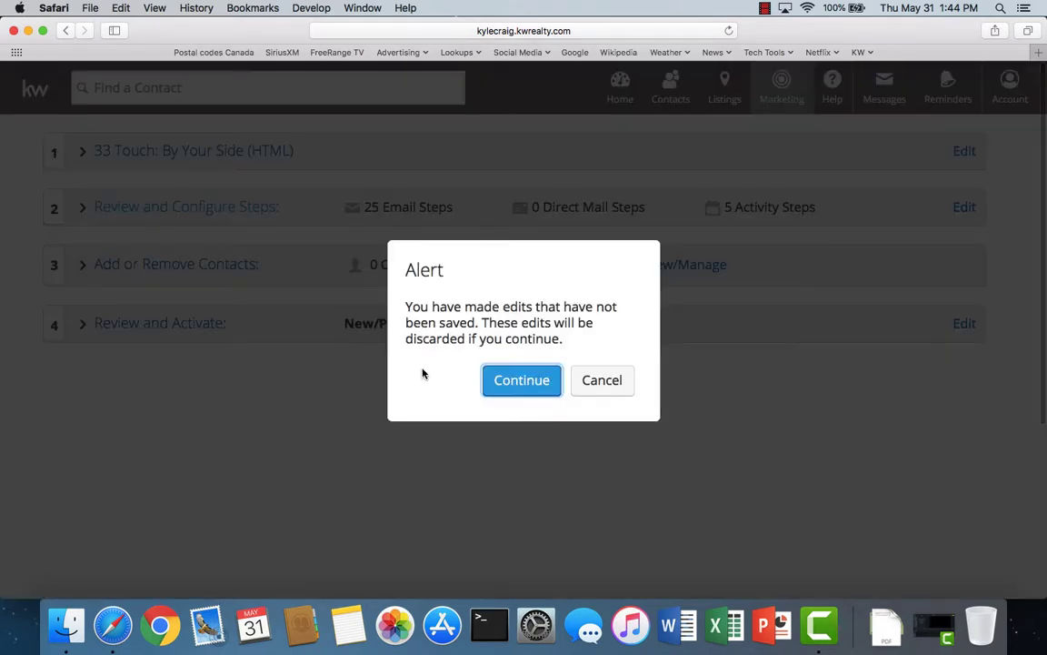
click(546, 381)
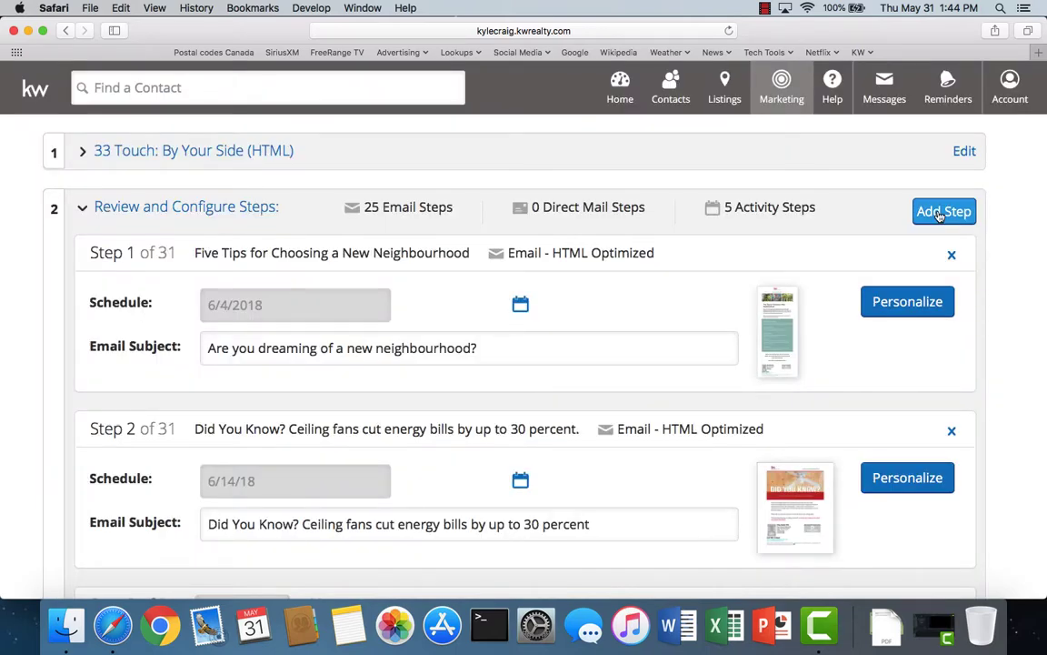
click(939, 213)
click(549, 397)
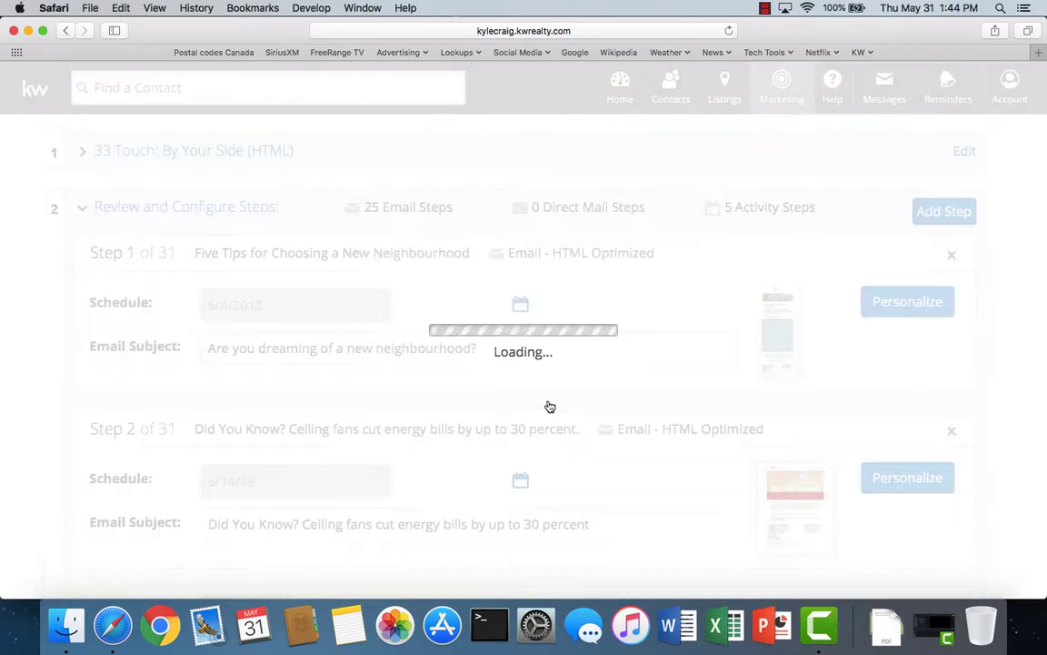
- Search 'did you', exclude print designs, sort Title (A-Z), and open Keep Your Houseplants Green and Happy
click(126, 332)
text(did you)
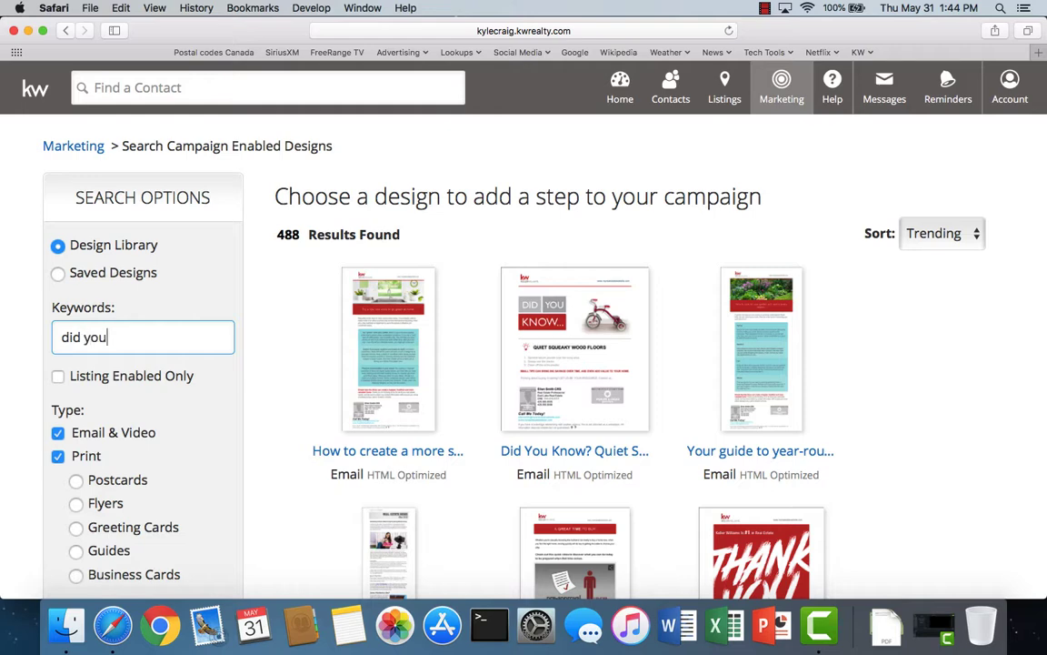
key(Return)
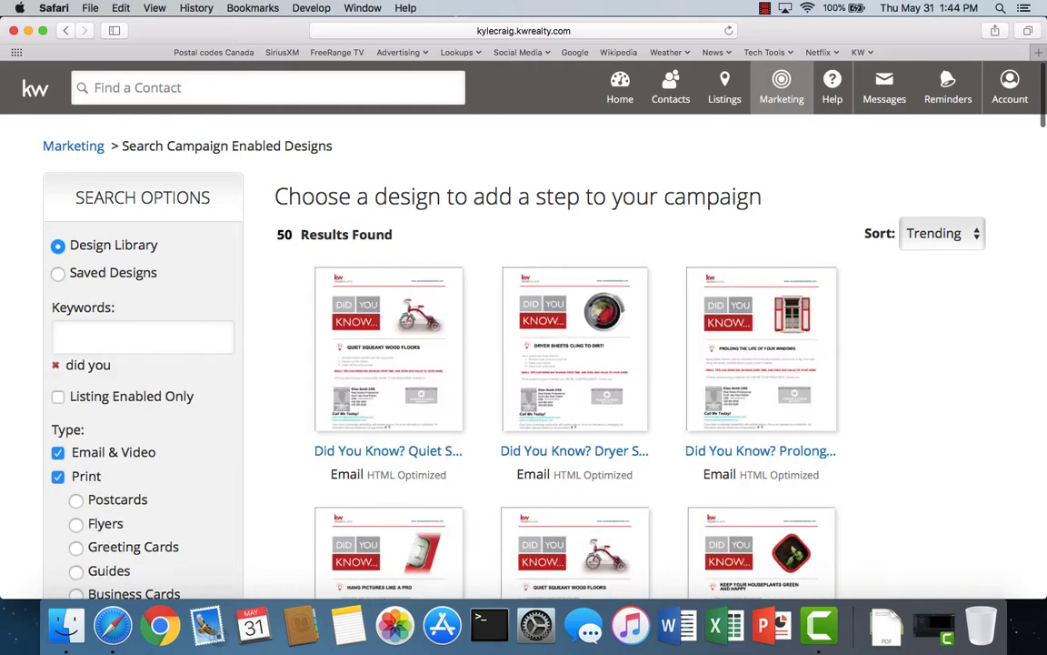
click(59, 477)
click(942, 234)
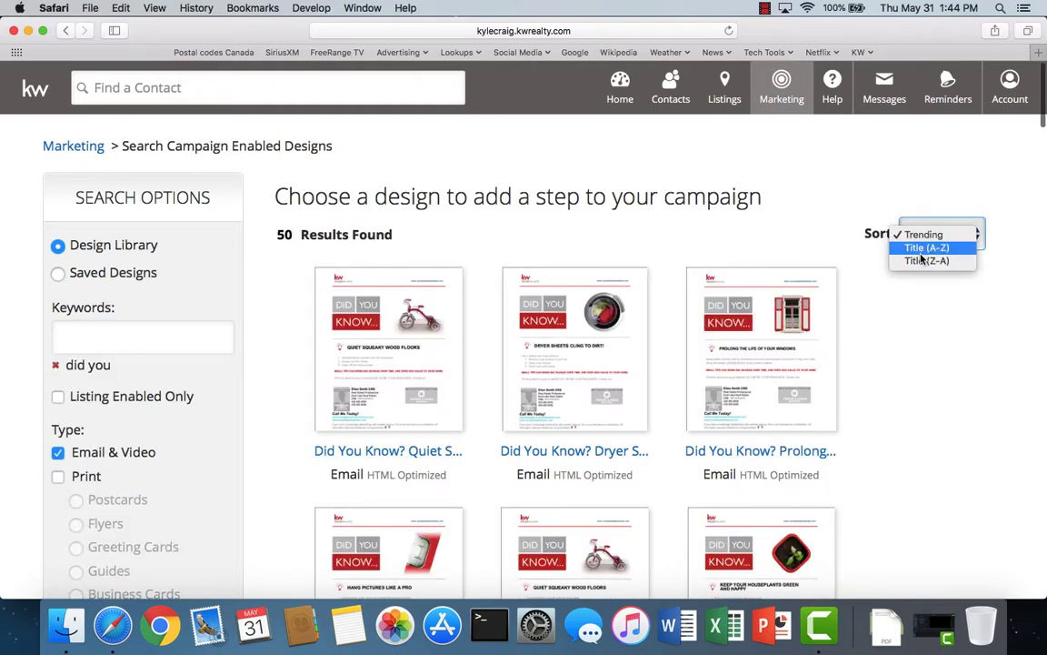
click(920, 247)
scroll(568, 430, down, 2)
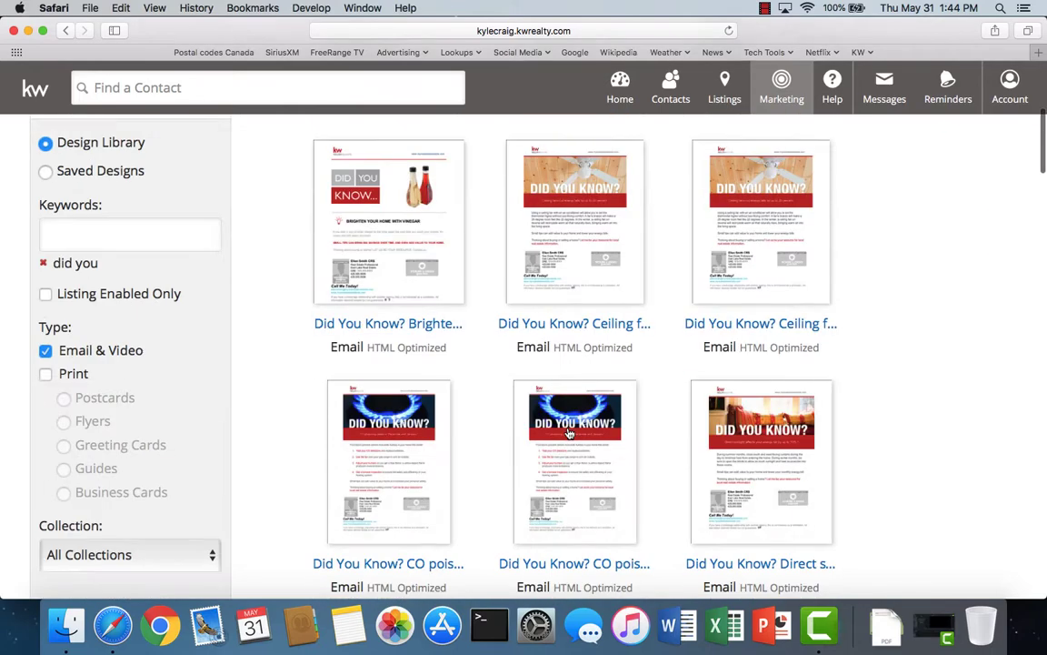
scroll(568, 433, down, 10)
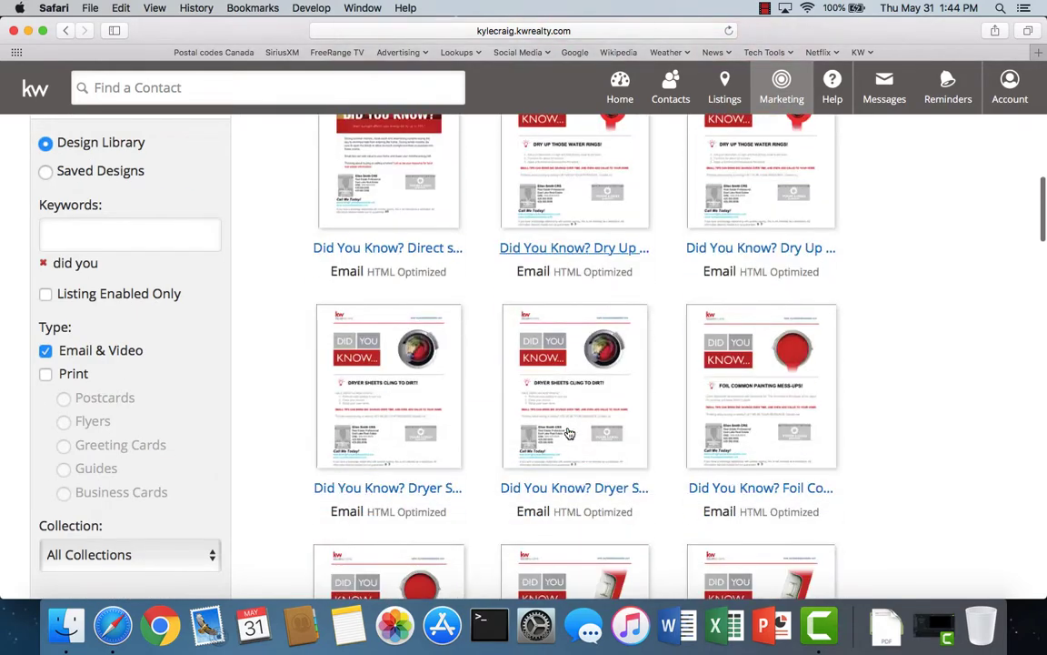
scroll(569, 433, down, 9)
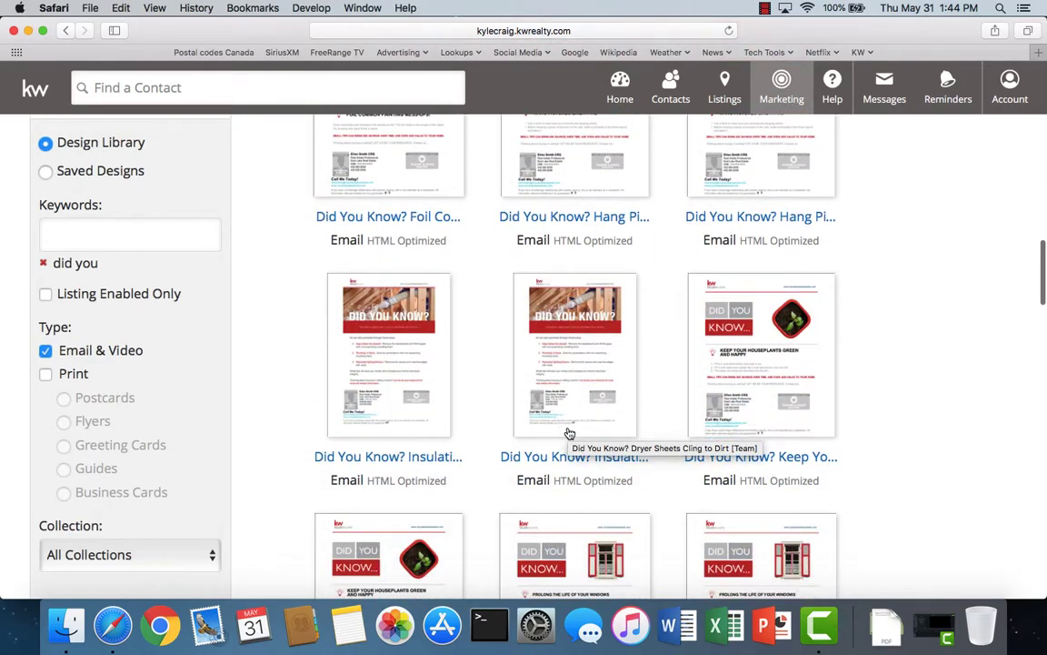
scroll(568, 433, down, 2)
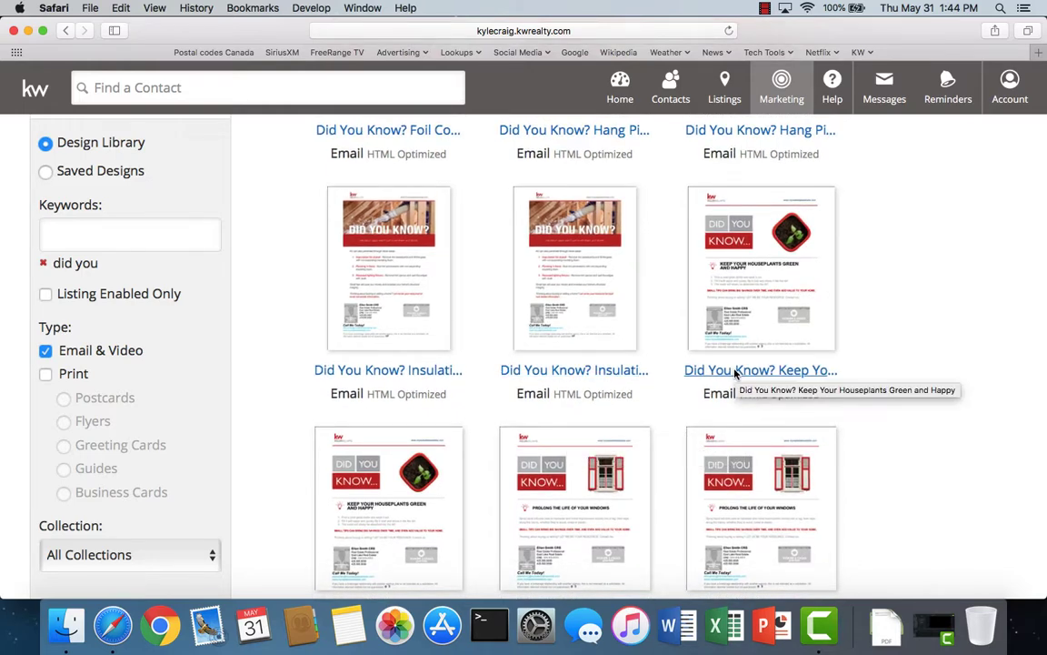
click(736, 371)
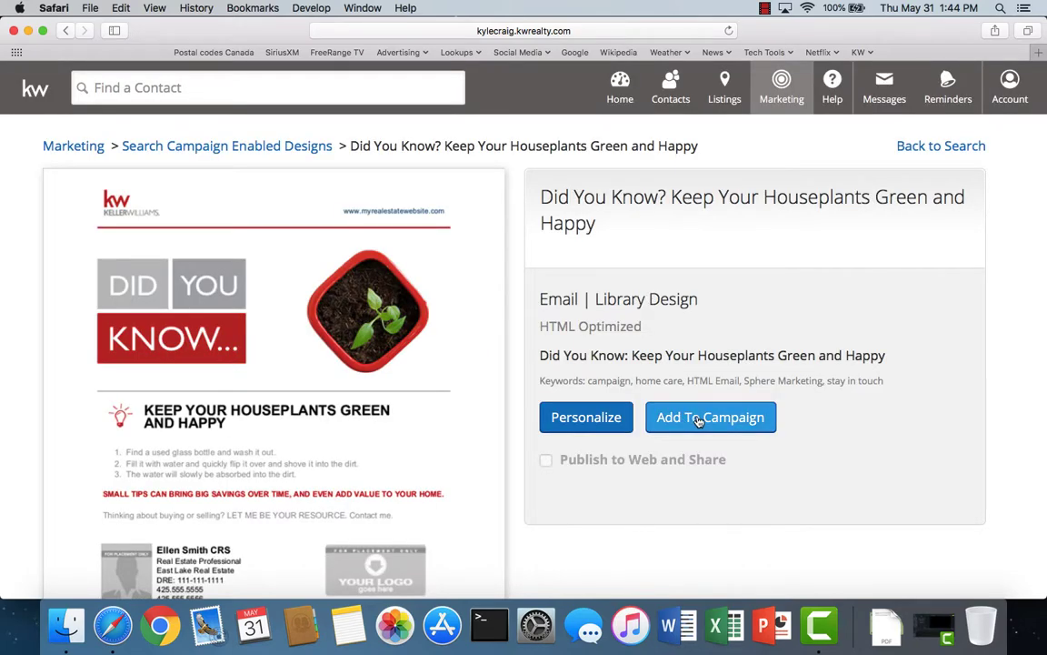
- Add the houseplants design to the campaign and schedule it for 4/14/19
click(698, 417)
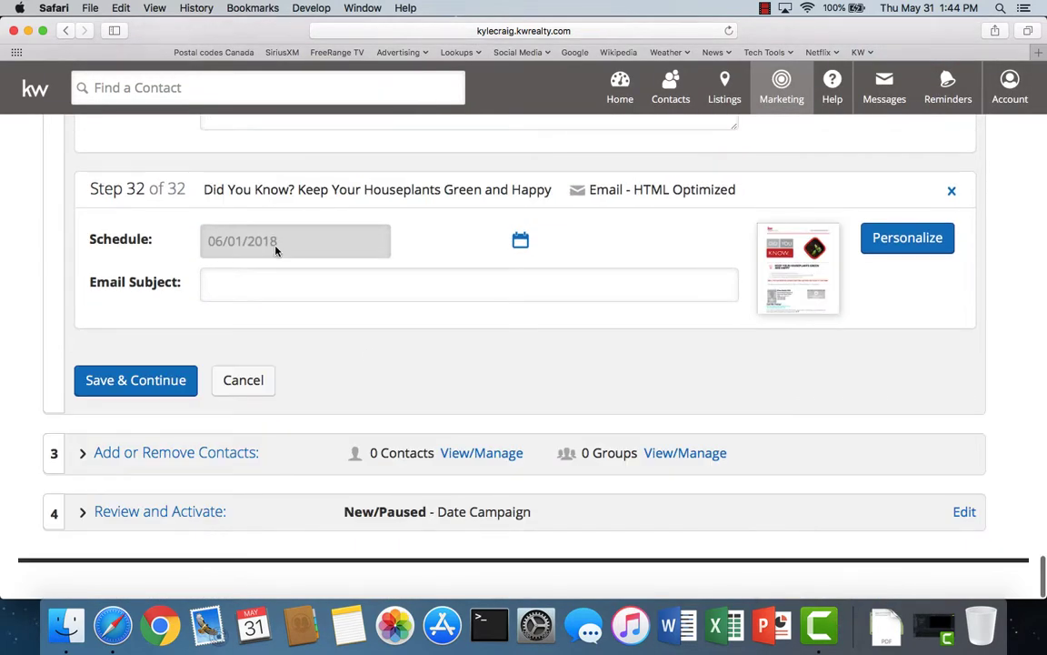
click(520, 241)
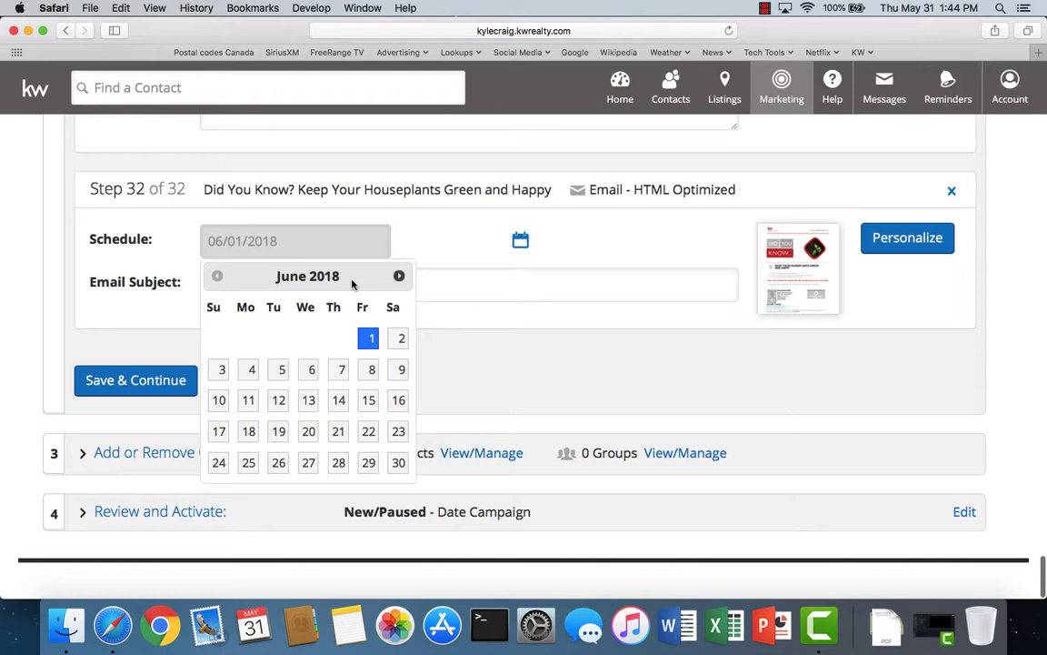
click(398, 276)
click(398, 277)
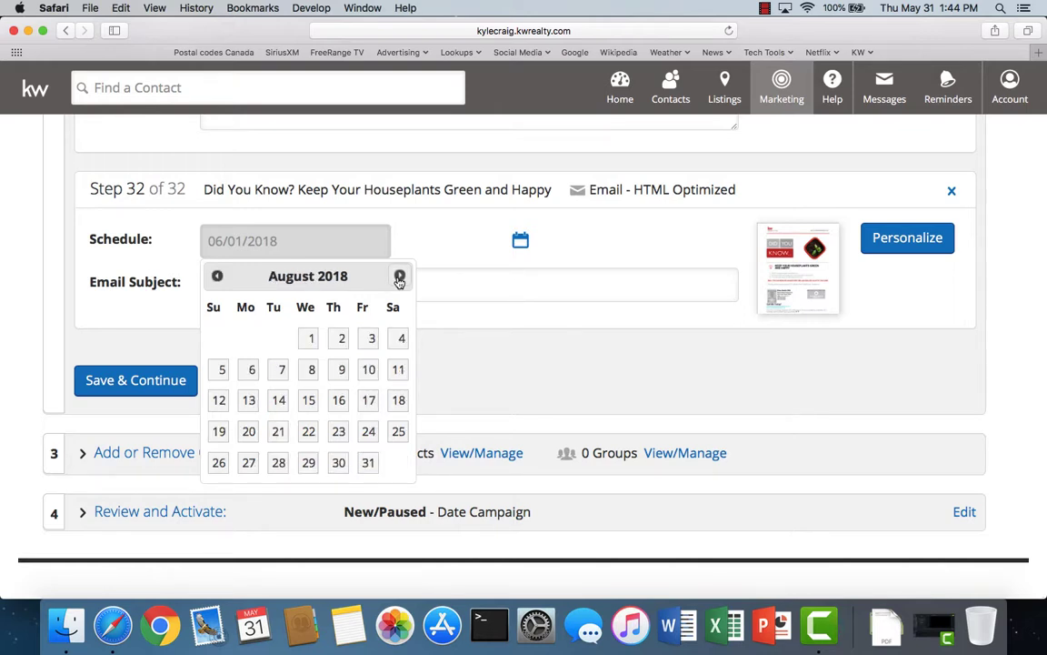
click(399, 276)
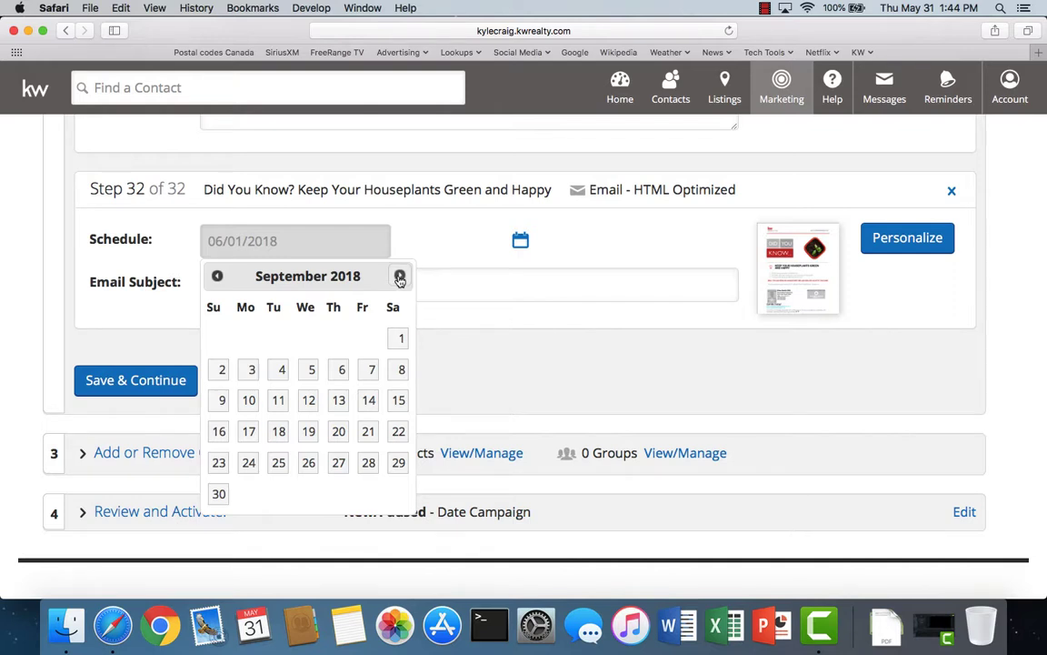
click(399, 276)
click(399, 276)
click(399, 277)
click(399, 276)
click(399, 277)
click(399, 276)
click(399, 276)
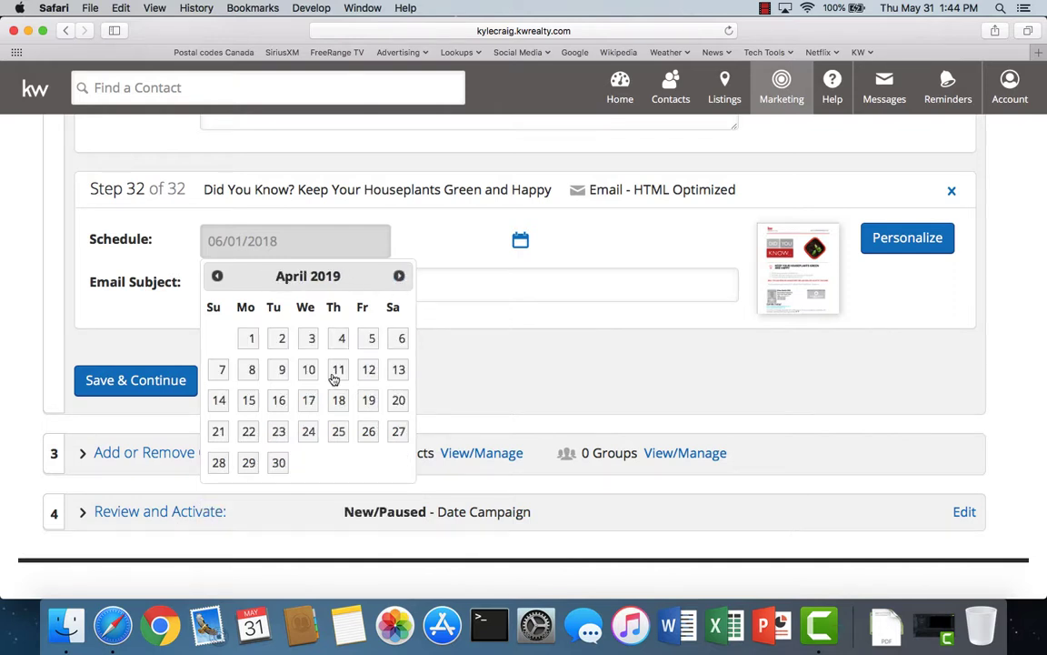
click(218, 401)
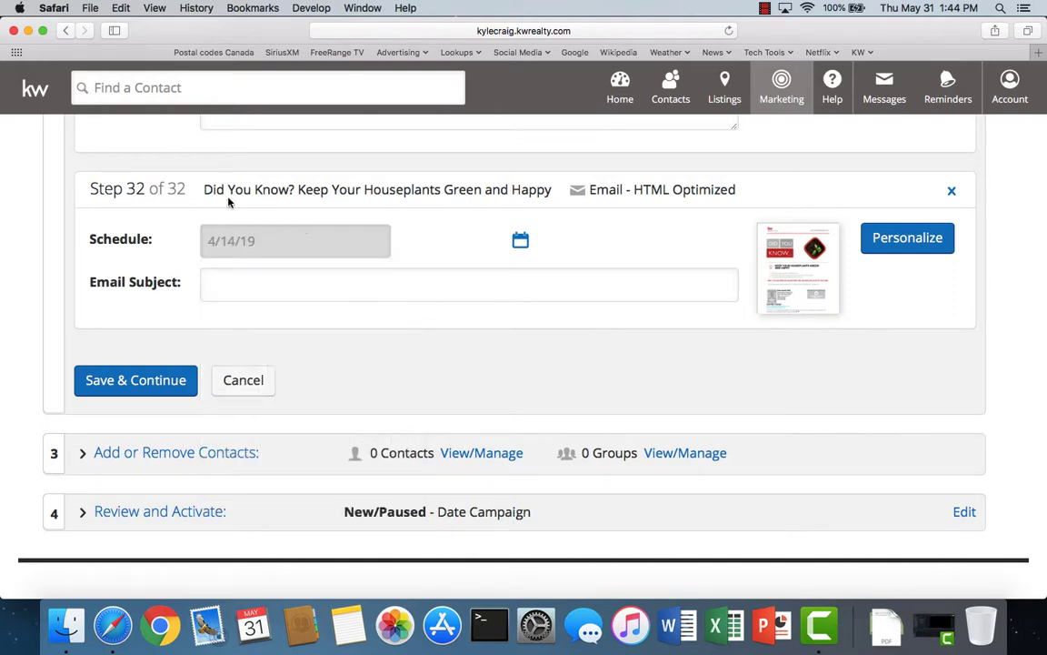
- Copy the step title into the Email Subject and save the step
drag(207, 189, 548, 188)
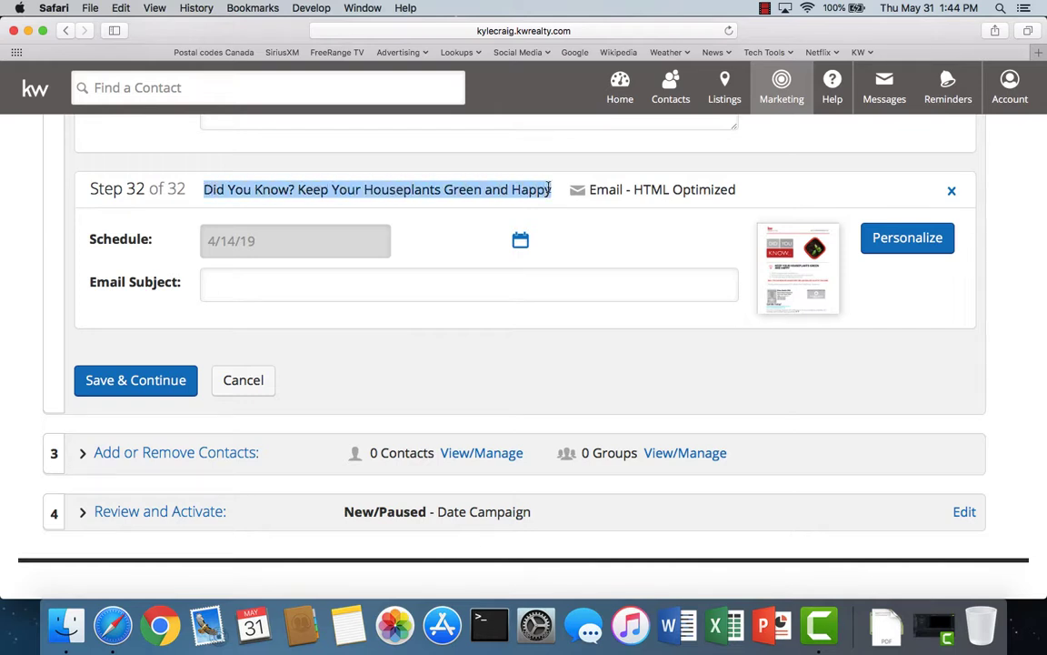
right_click(519, 193)
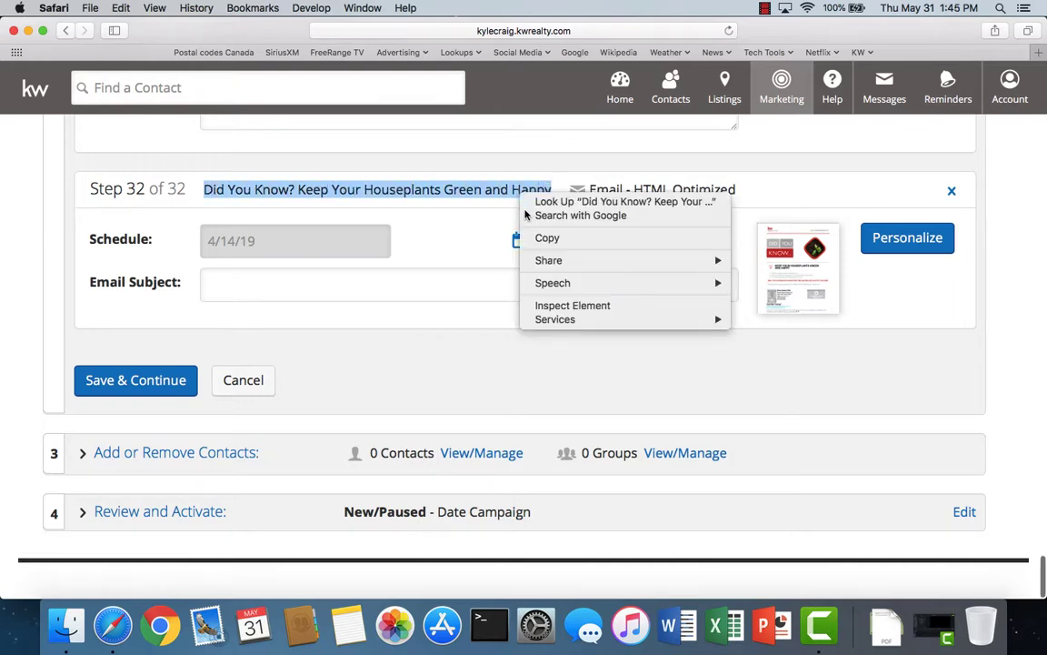
click(525, 237)
right_click(245, 289)
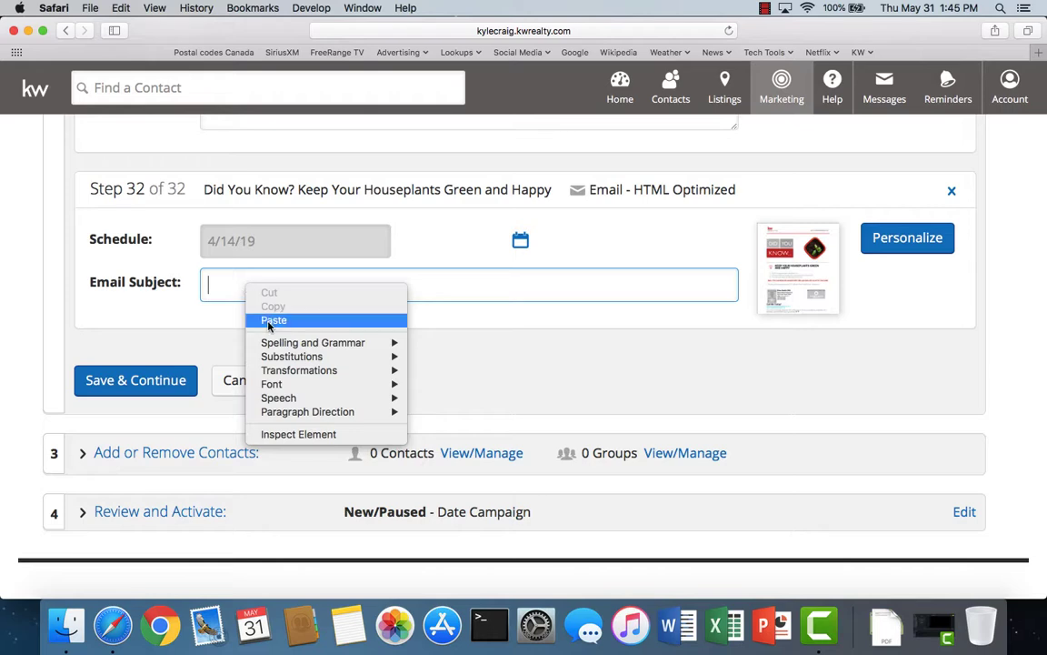
click(273, 320)
click(129, 391)
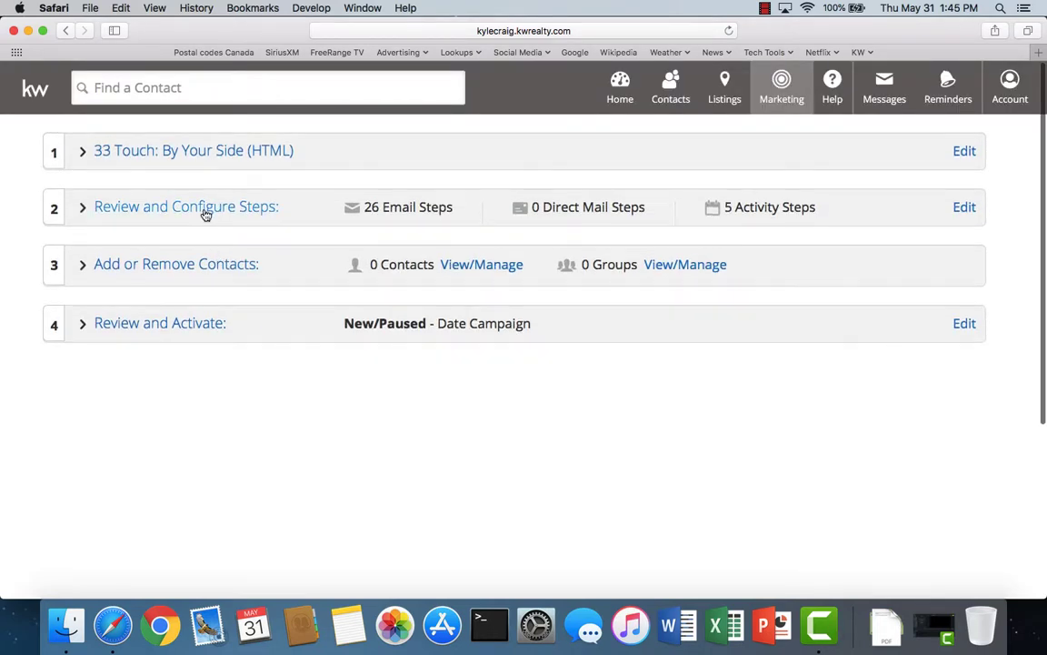
- Expand Review and Configure Steps and start a new Email step
click(205, 212)
click(520, 379)
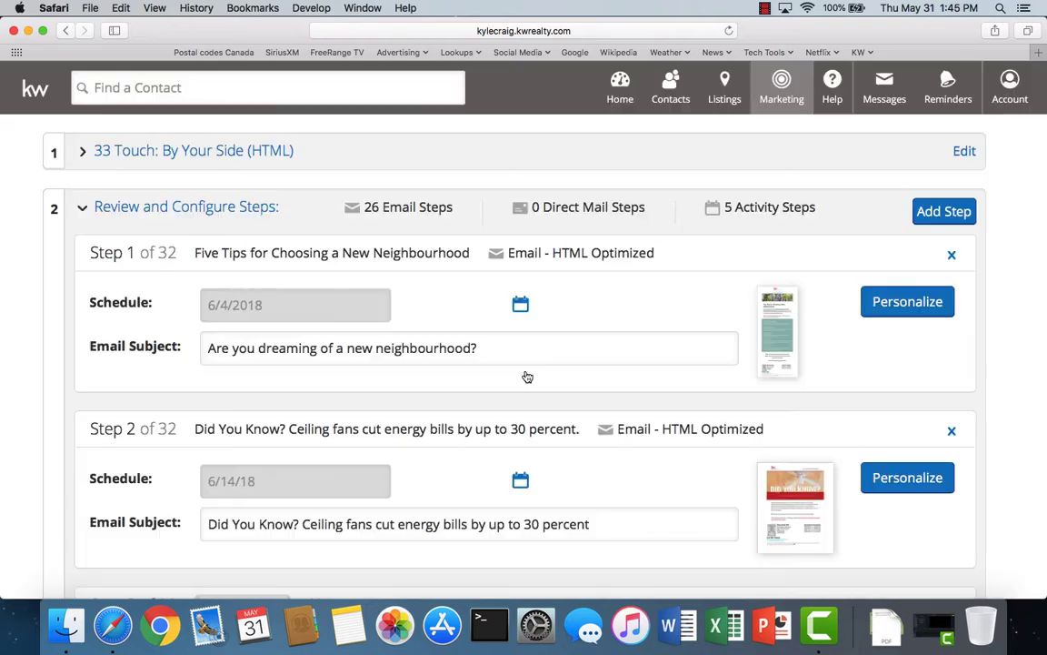
click(942, 213)
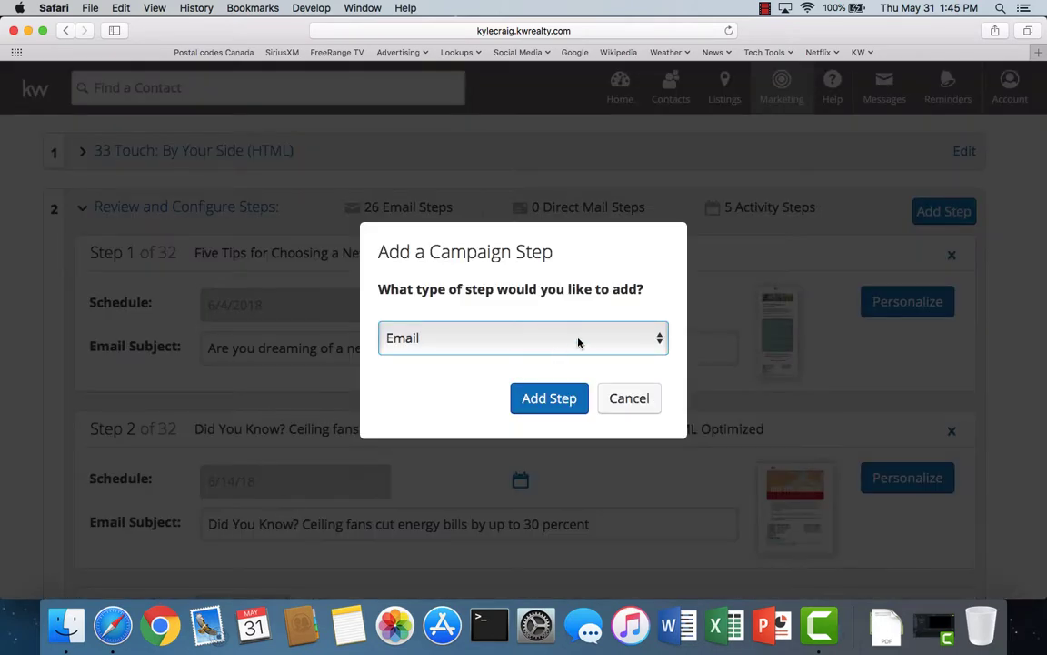
click(550, 397)
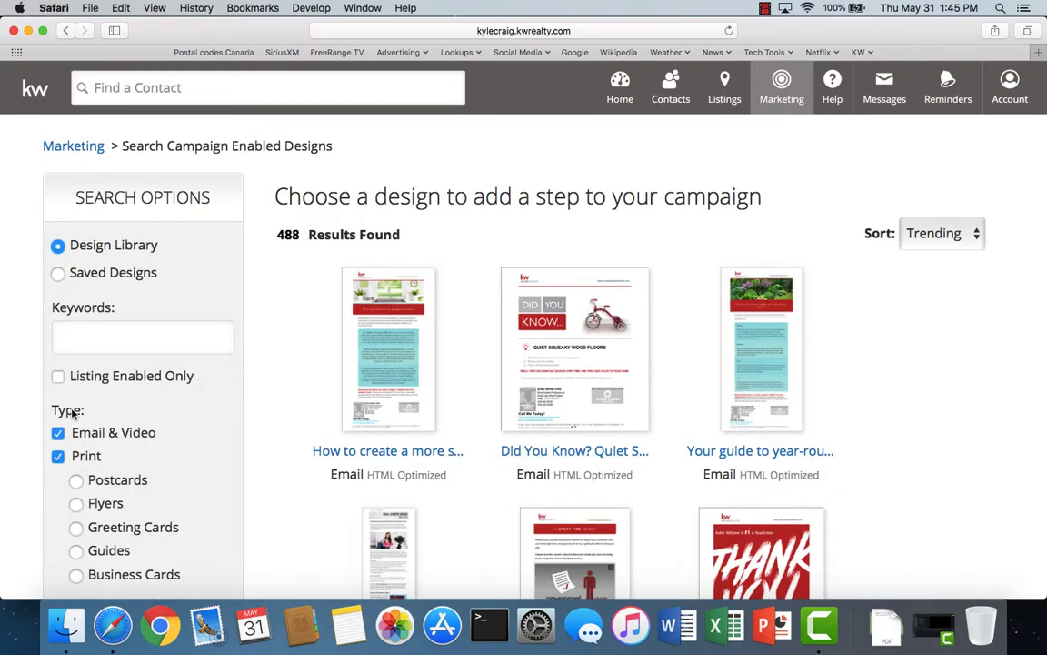
- Filter the design library to email designs matching 'did you', sorted by Title (A-Z)
click(56, 460)
click(92, 342)
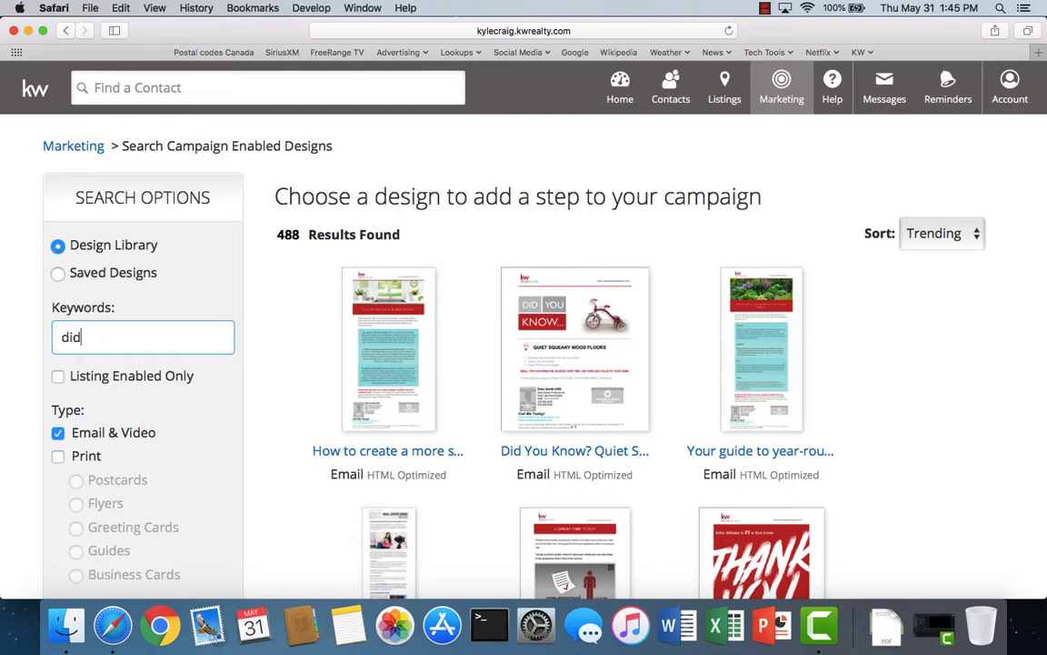
key(Return)
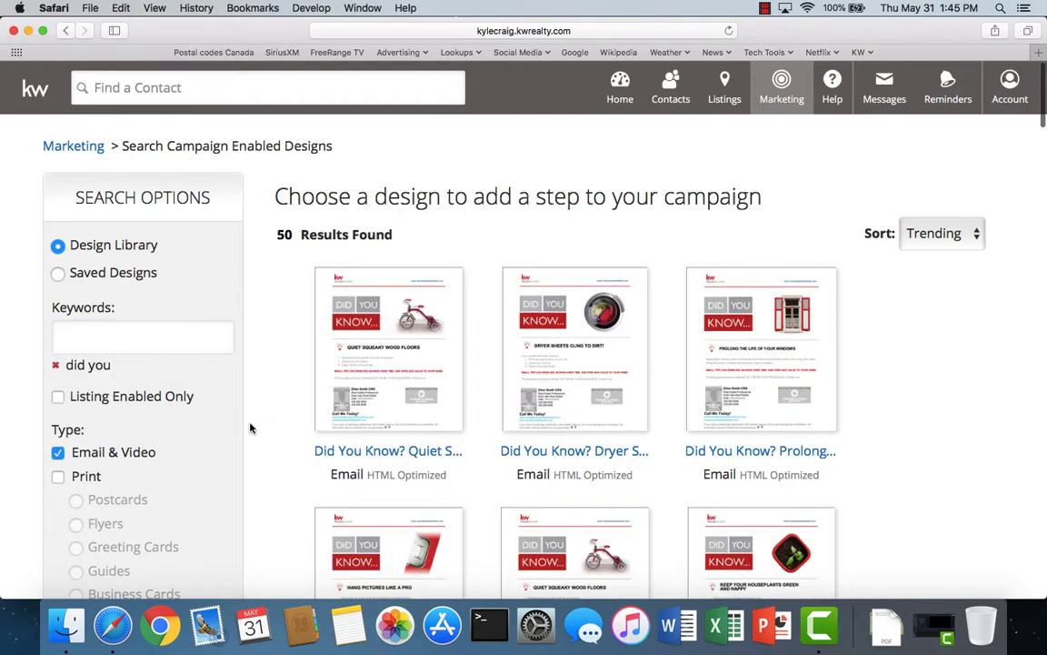
scroll(541, 518, down, 3)
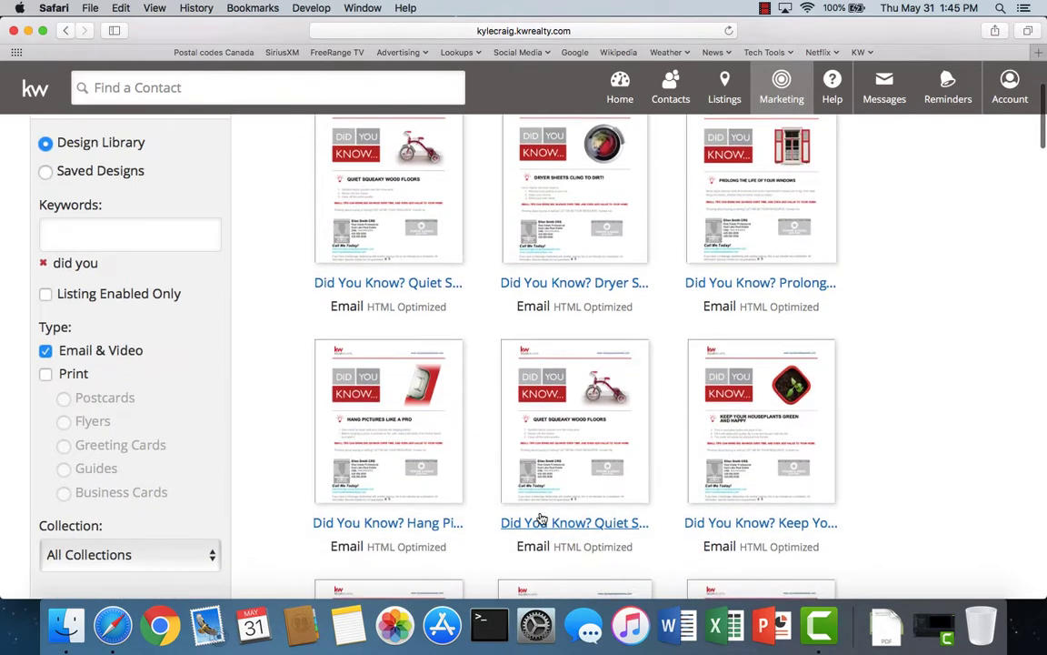
scroll(541, 519, up, 3)
click(937, 235)
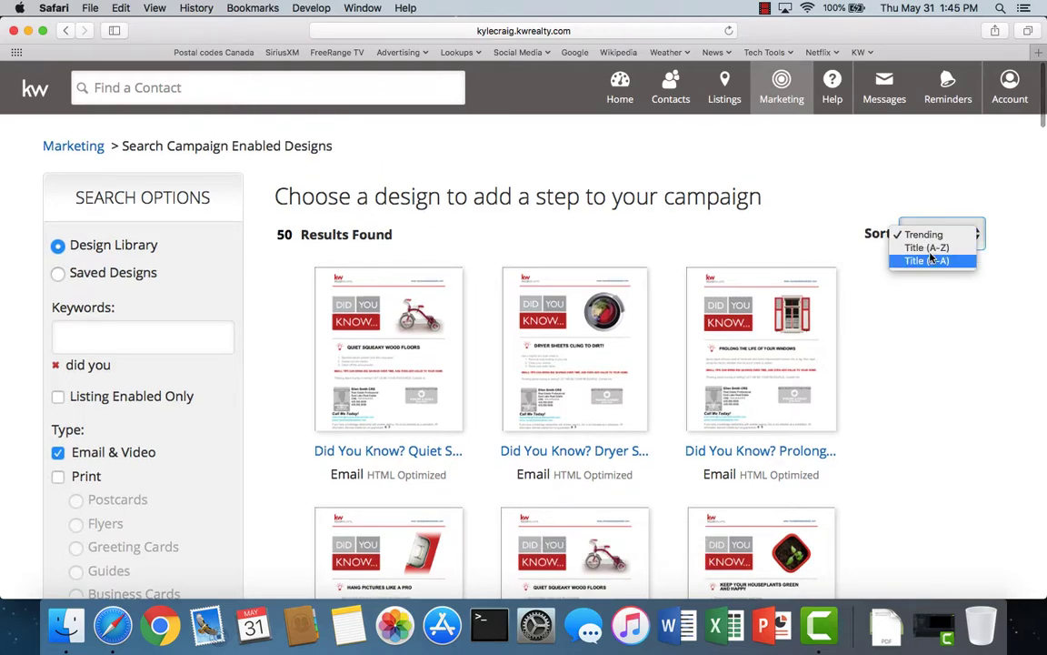
click(927, 247)
- Open the 'Prolong the Life of Your Windows' design and add it to the campaign
scroll(618, 495, down, 10)
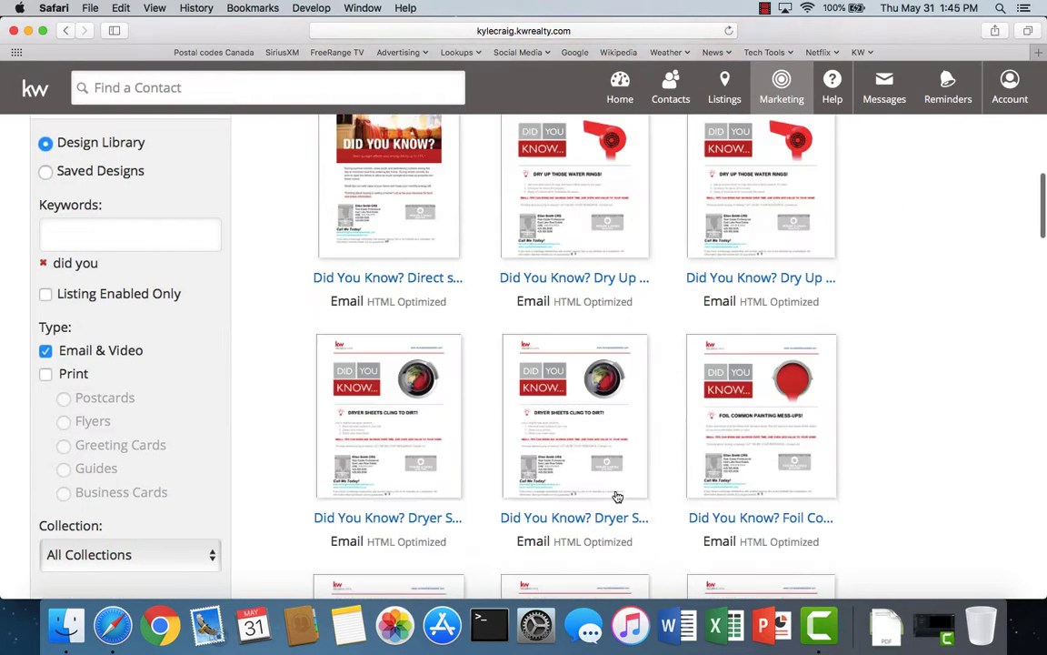
scroll(617, 496, down, 8)
scroll(618, 496, down, 2)
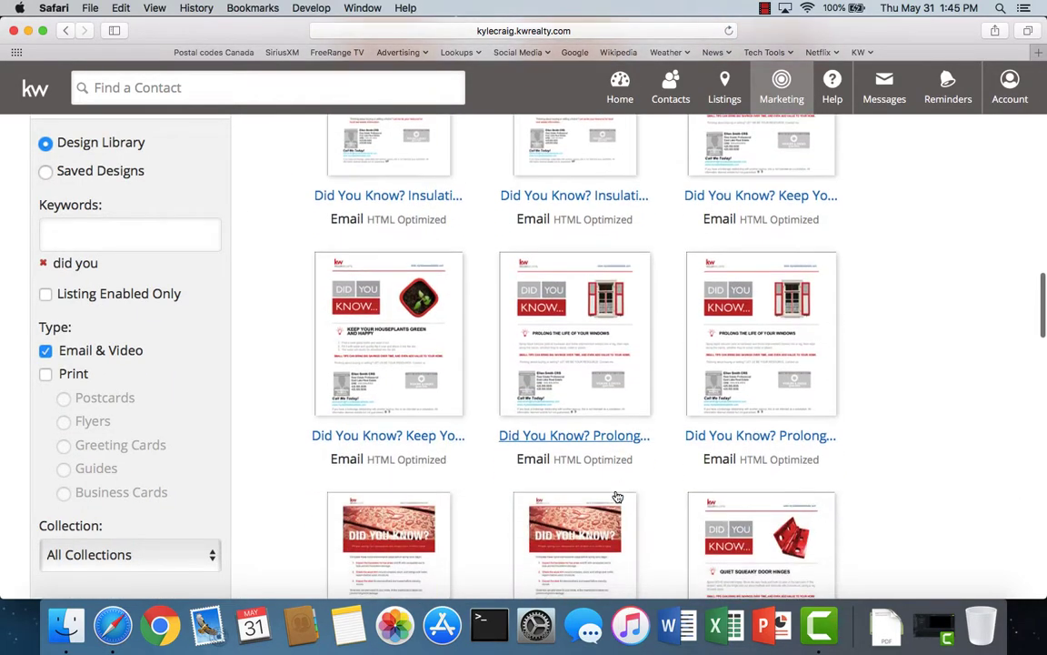
scroll(617, 495, down, 2)
scroll(617, 495, down, 2)
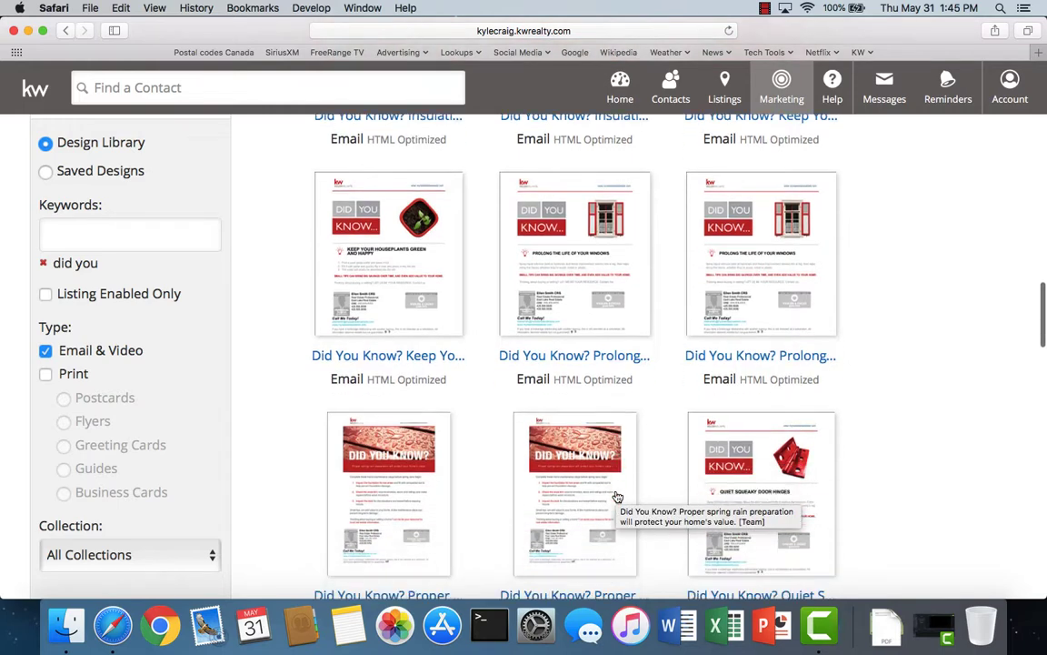
click(561, 355)
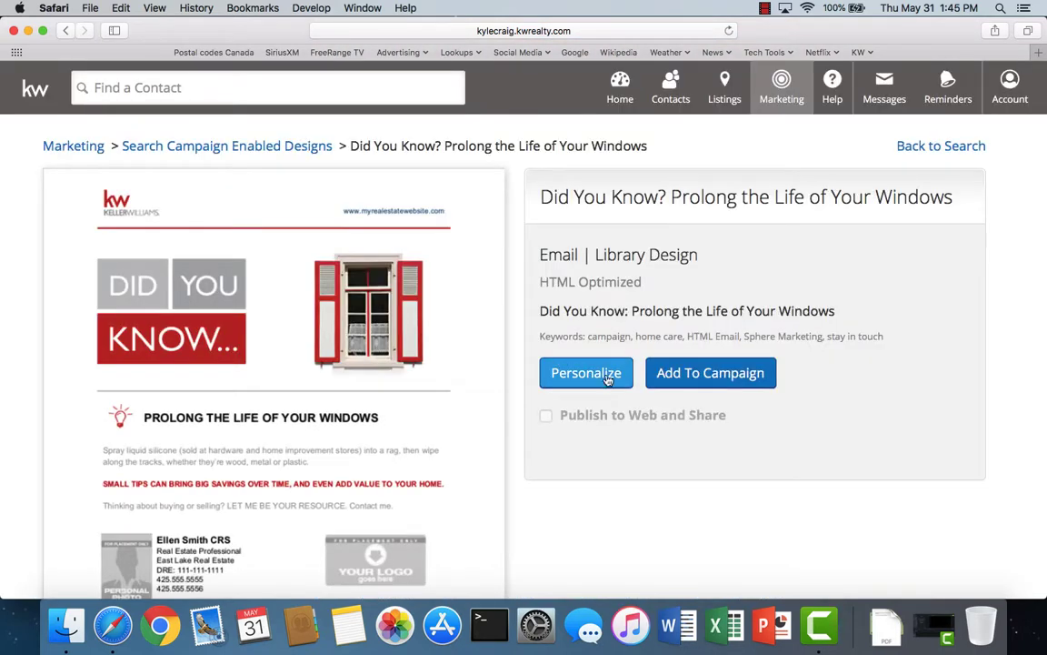
click(701, 375)
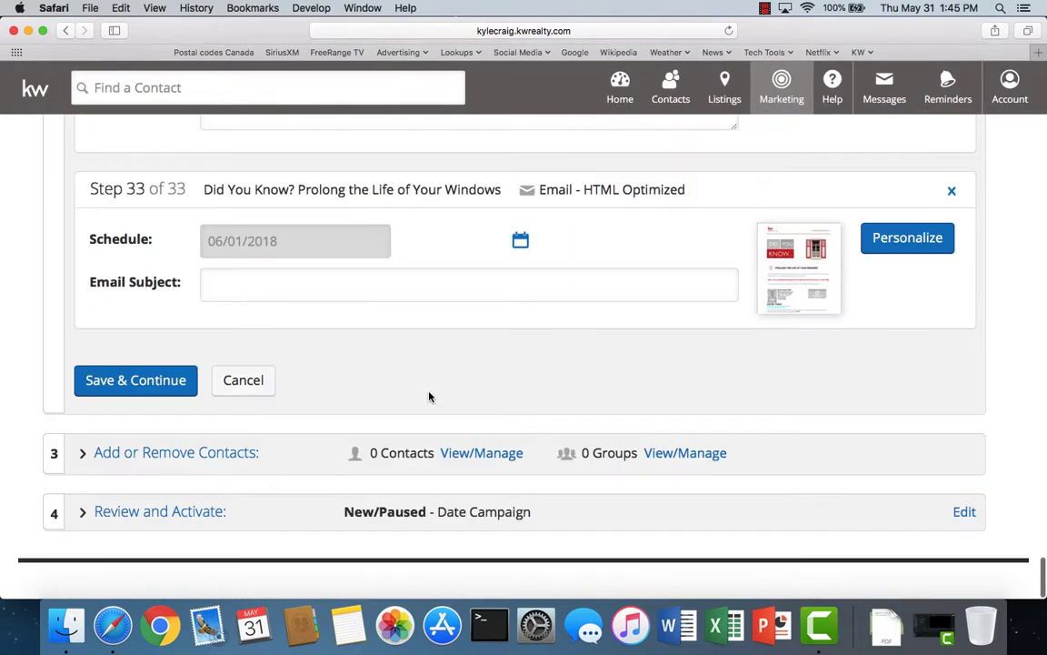
- Schedule the windows email step for 14 May 2019
click(521, 241)
click(399, 276)
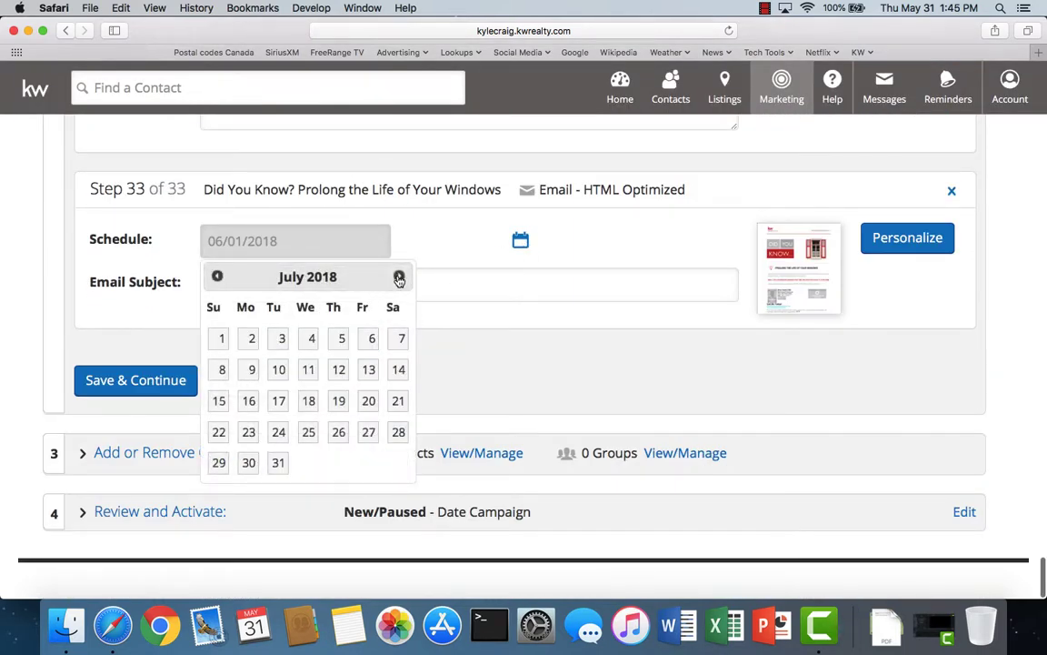
click(399, 277)
click(399, 276)
click(399, 276)
click(399, 276)
click(399, 276)
click(399, 276)
click(399, 277)
click(399, 277)
click(399, 276)
click(399, 276)
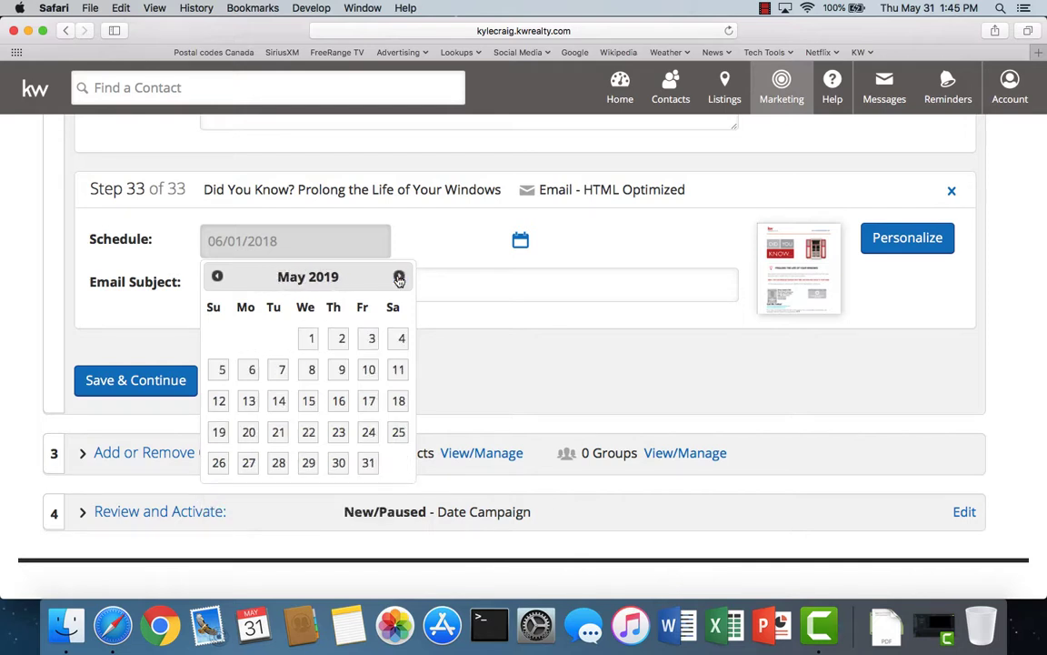
click(399, 276)
click(217, 276)
click(278, 400)
- Use the step title as the Email Subject, save, and begin adding another step
drag(204, 191, 509, 190)
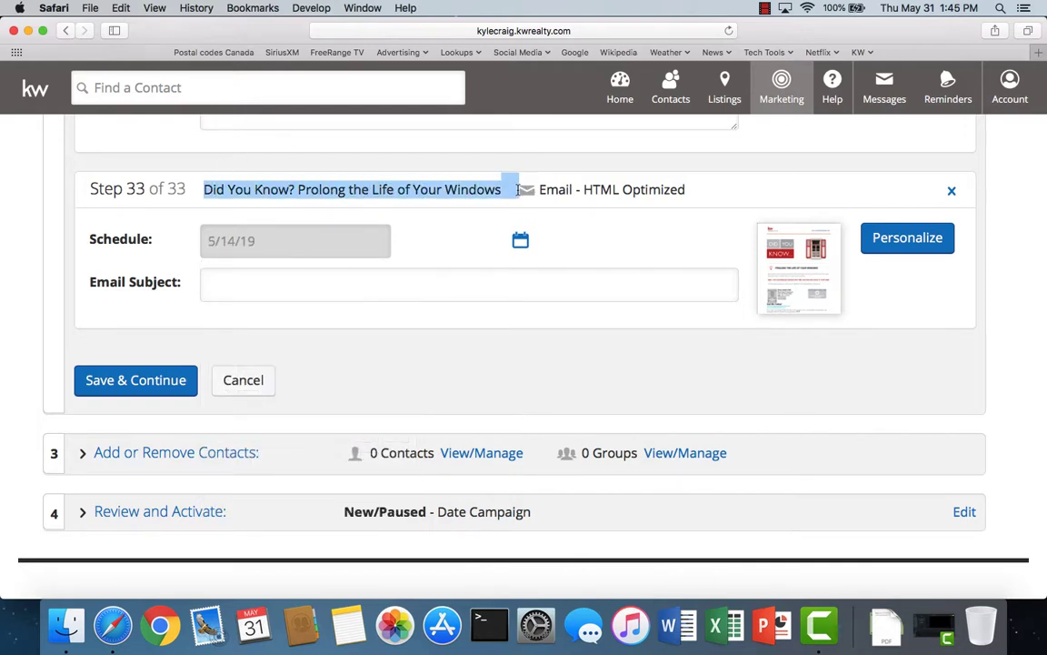
right_click(460, 192)
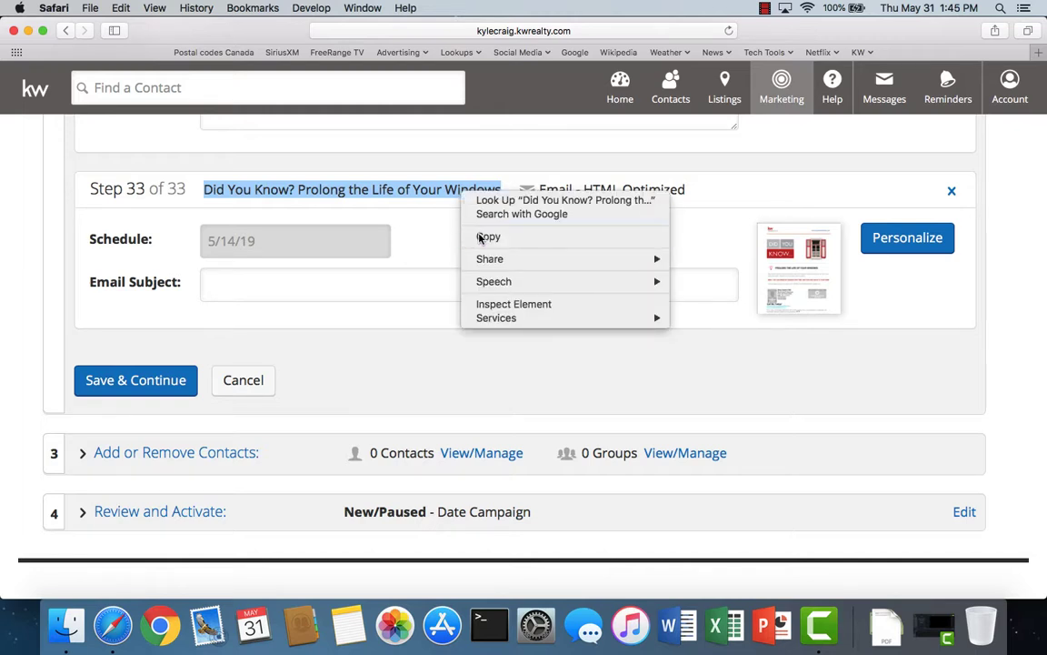
click(484, 235)
right_click(253, 287)
click(282, 320)
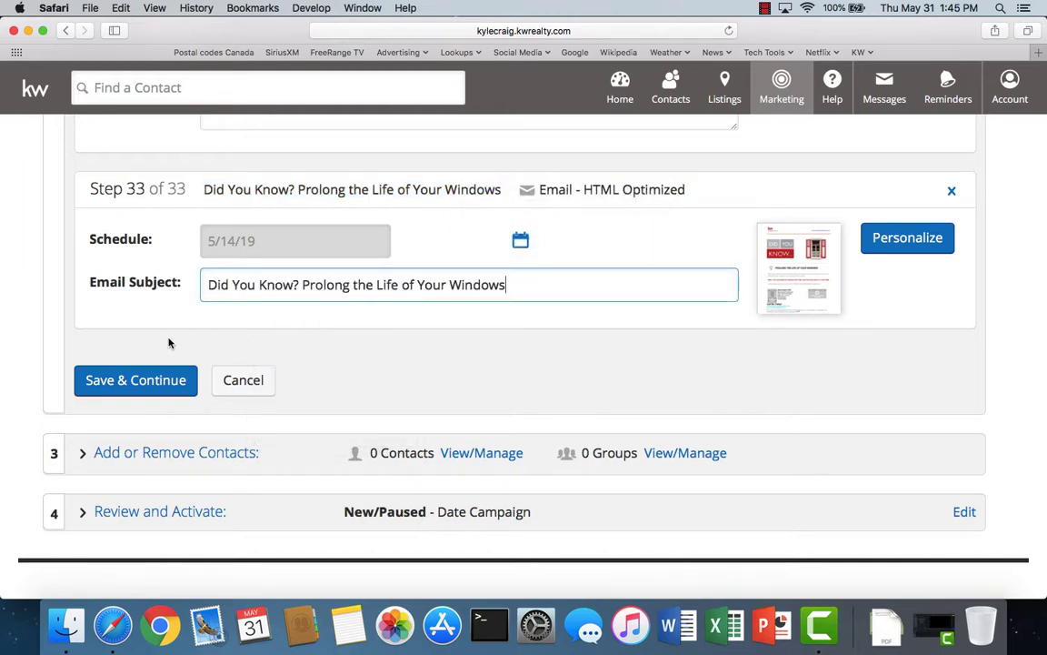
click(143, 382)
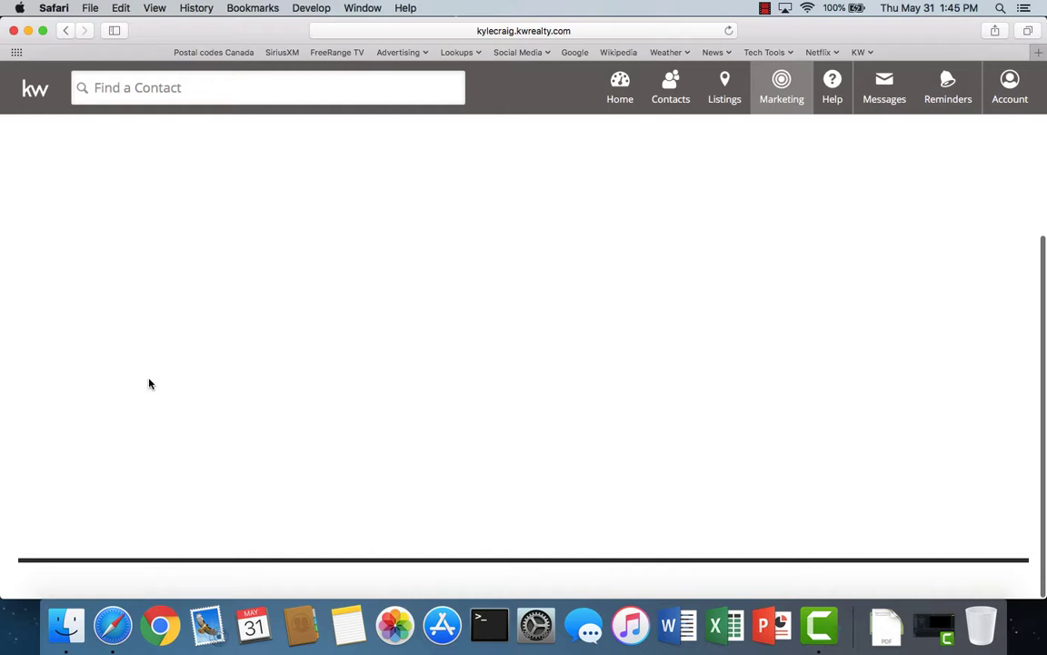
click(156, 211)
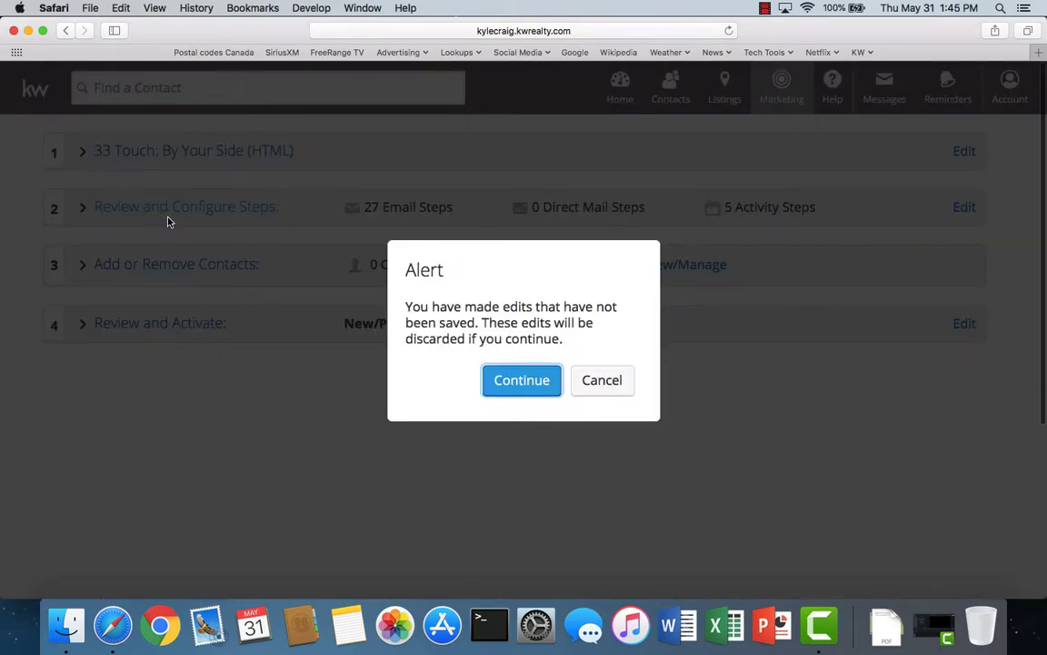
click(521, 382)
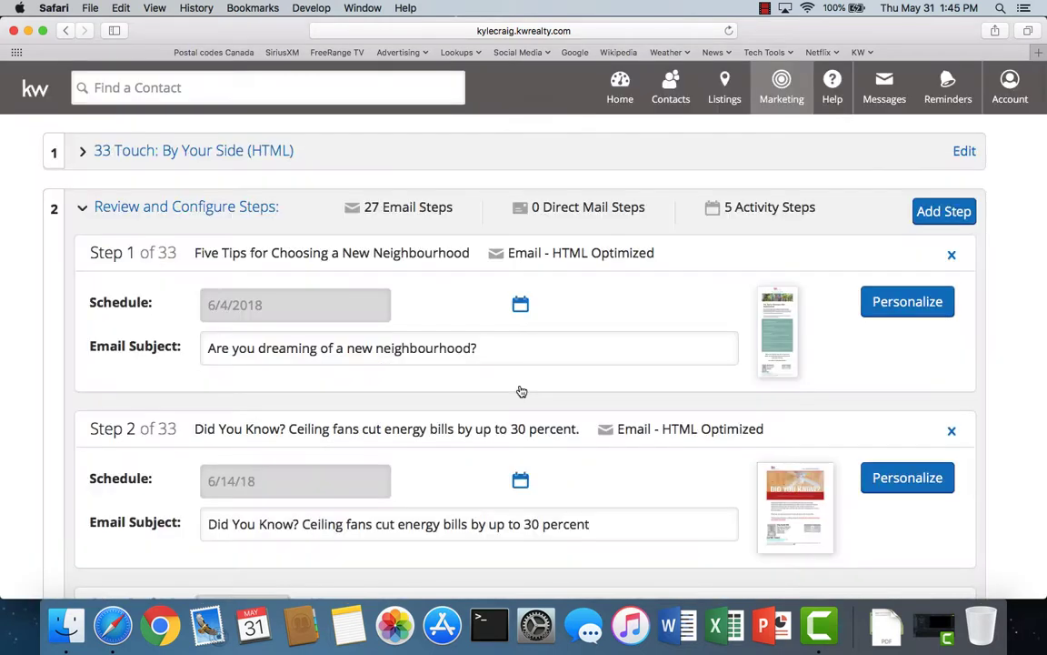
click(936, 210)
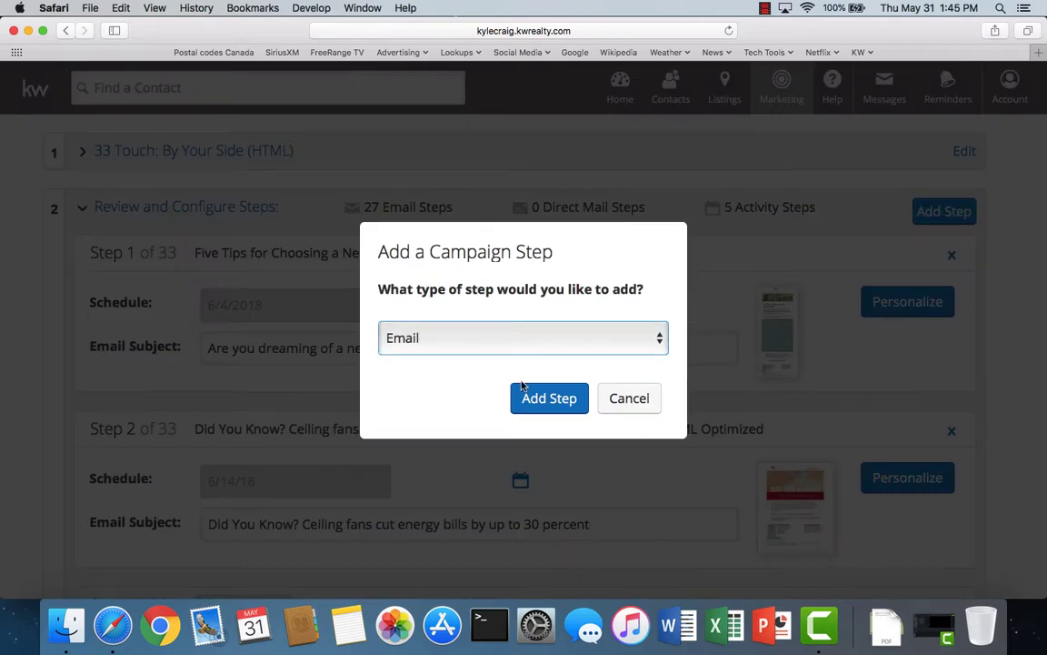
- Add an Email step and open 'Did You Know? Quiet Squeaky Door Hinges' from a 'did you' search sorted A-Z
click(555, 399)
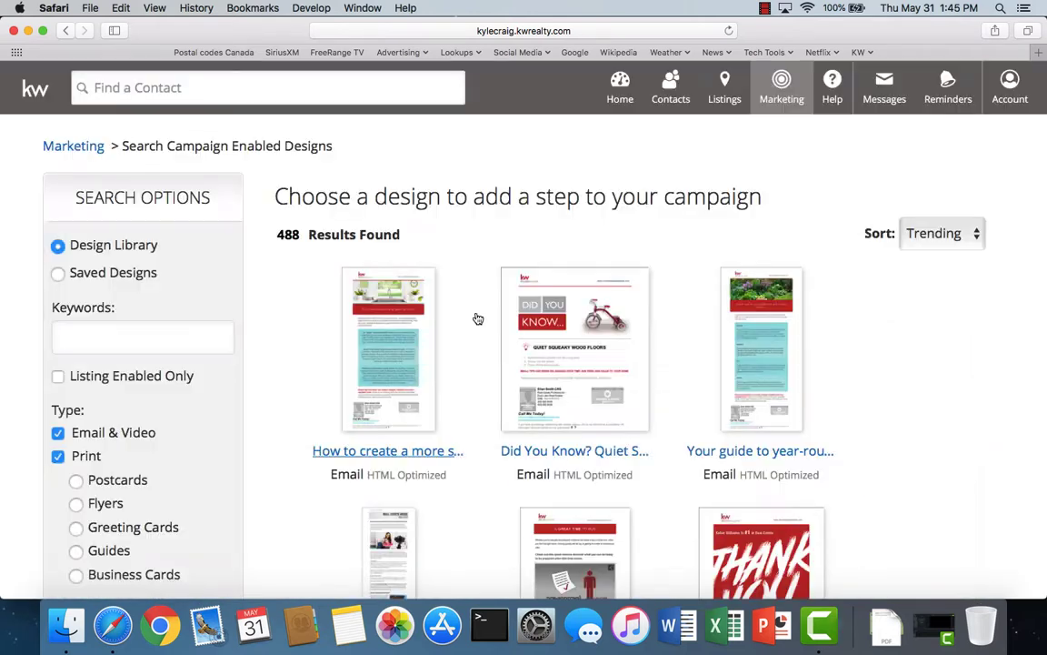
click(58, 458)
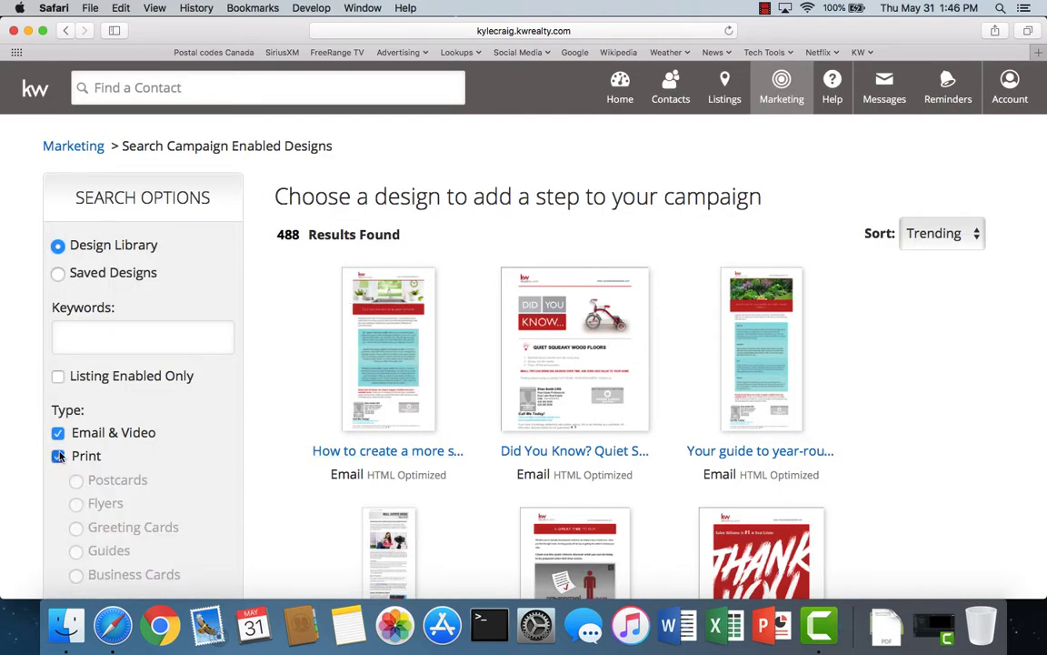
click(78, 343)
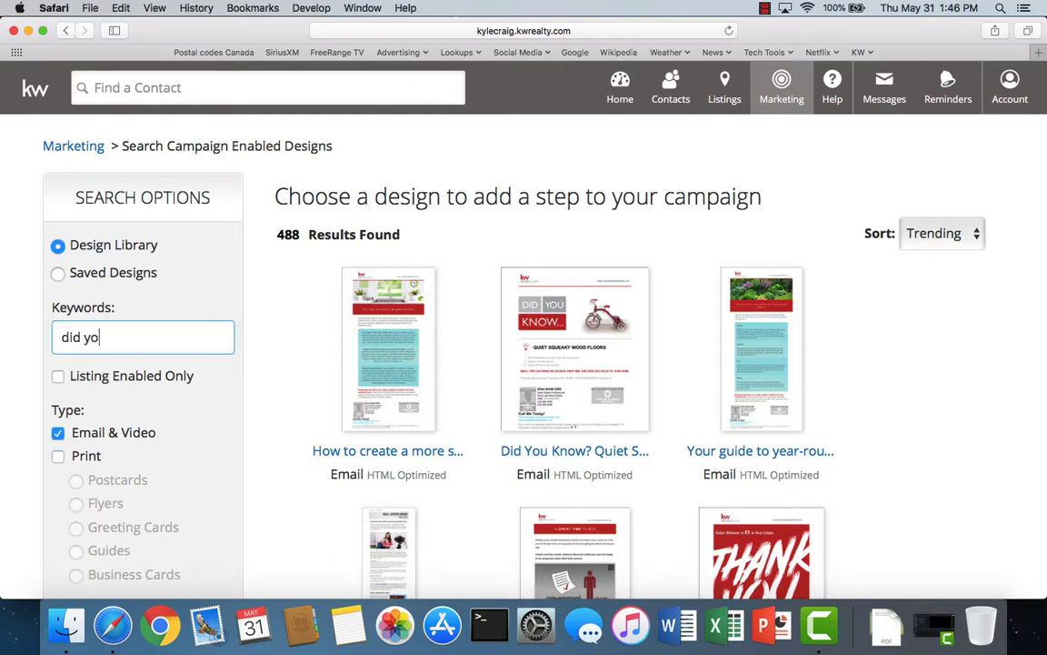
key(Return)
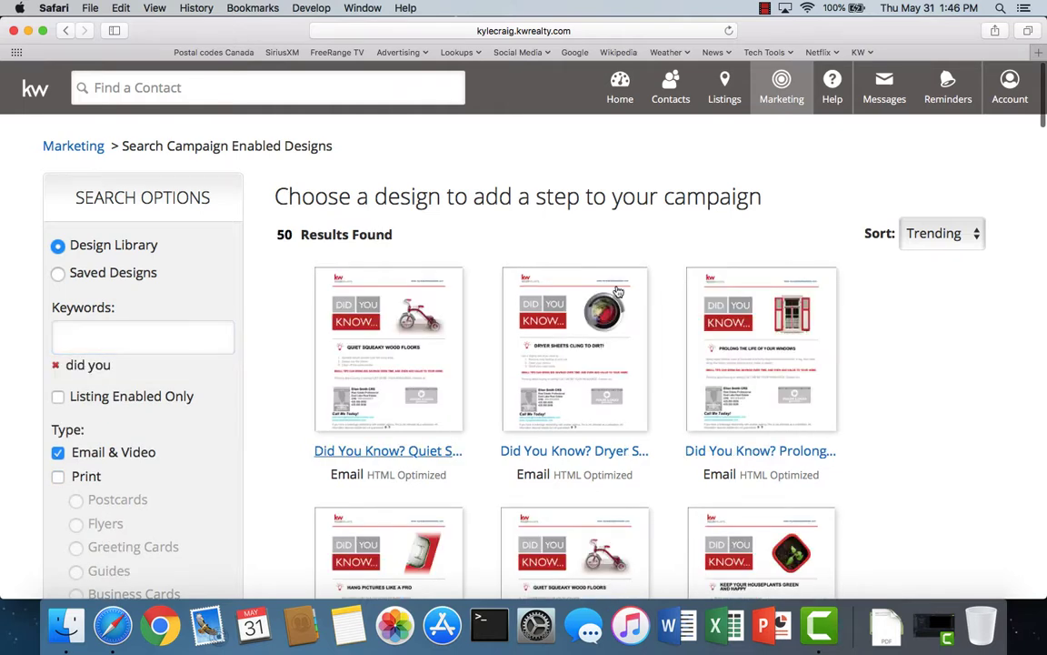
click(920, 240)
click(925, 248)
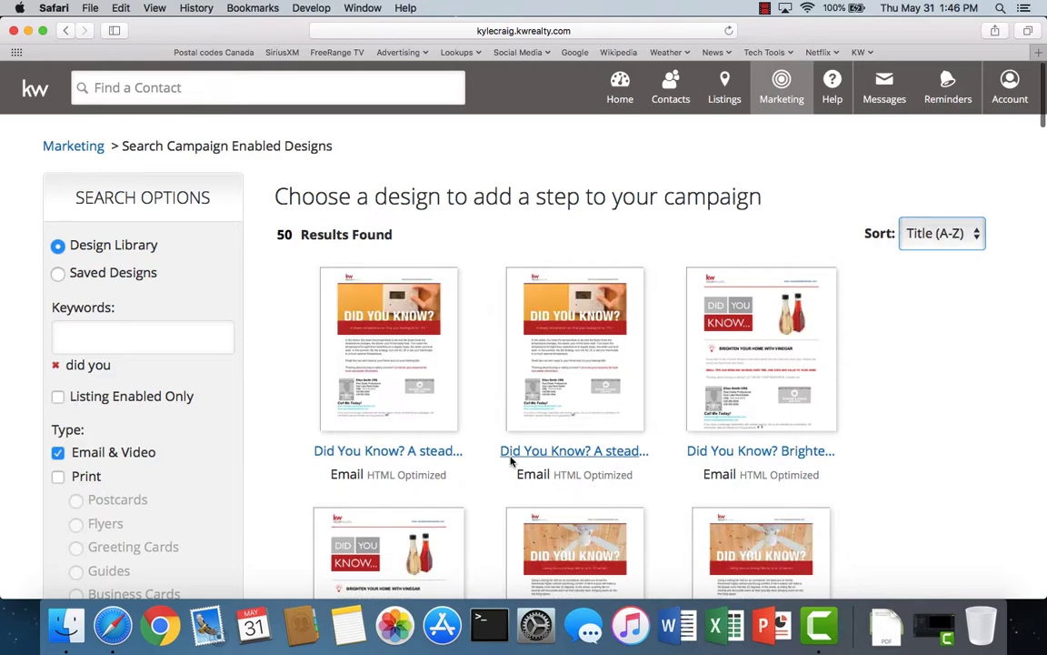
scroll(510, 459, down, 10)
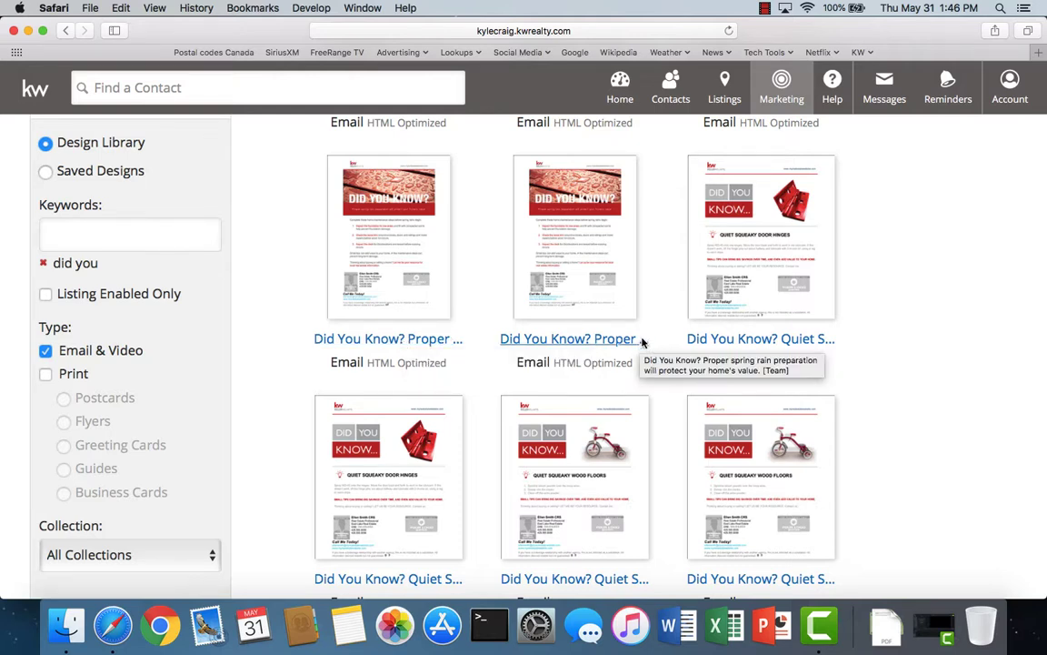
click(719, 339)
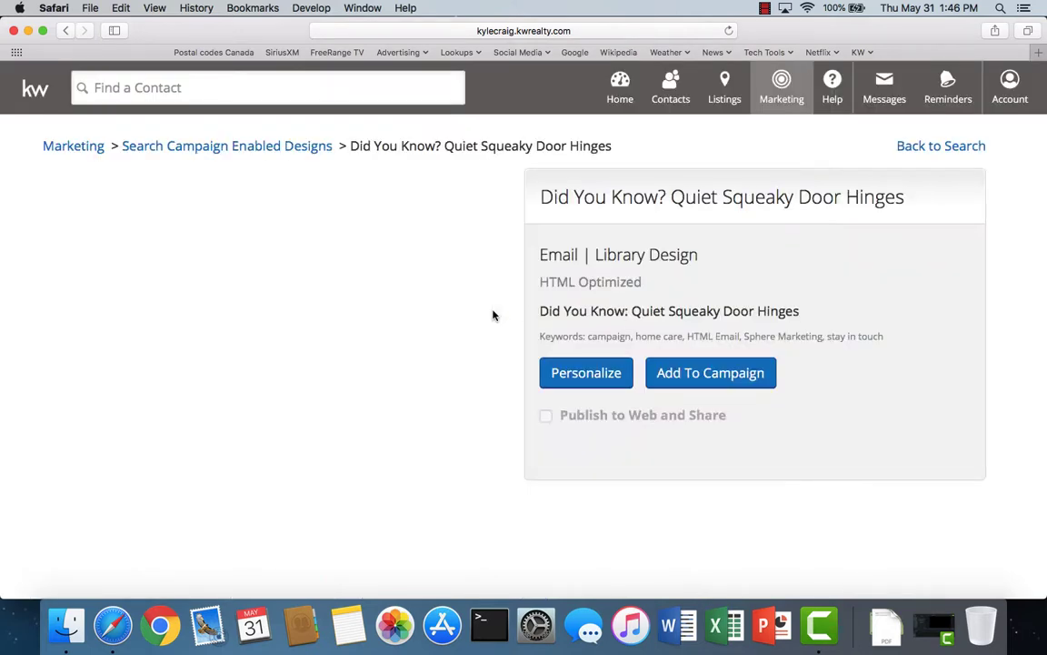
- Add the door hinges design to the campaign, scheduled for 14 June 2019
click(708, 375)
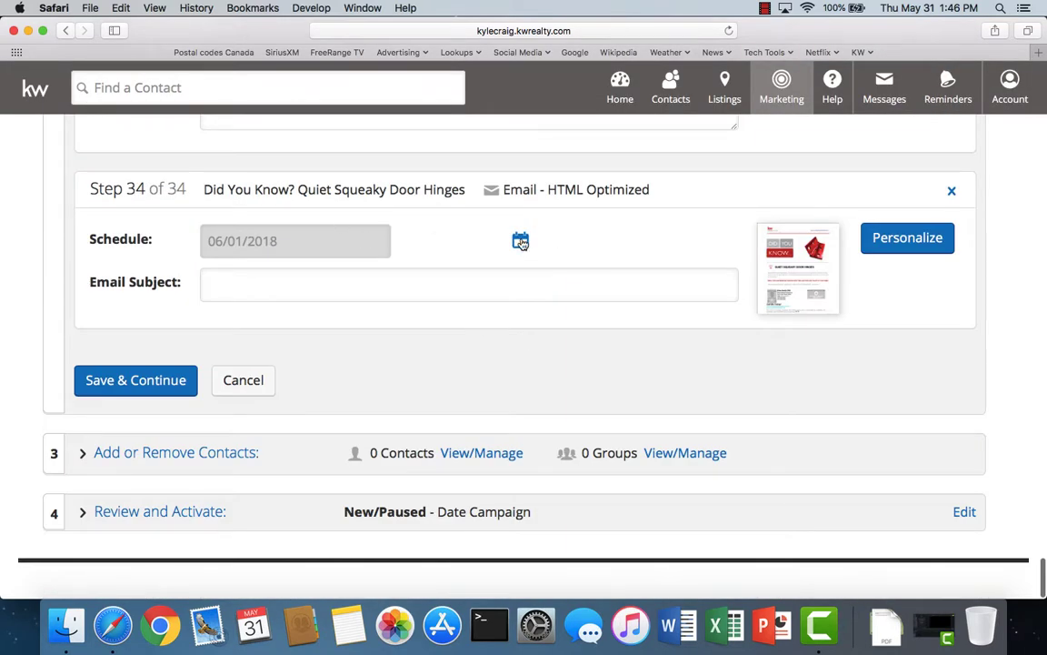
click(520, 241)
click(400, 277)
click(400, 277)
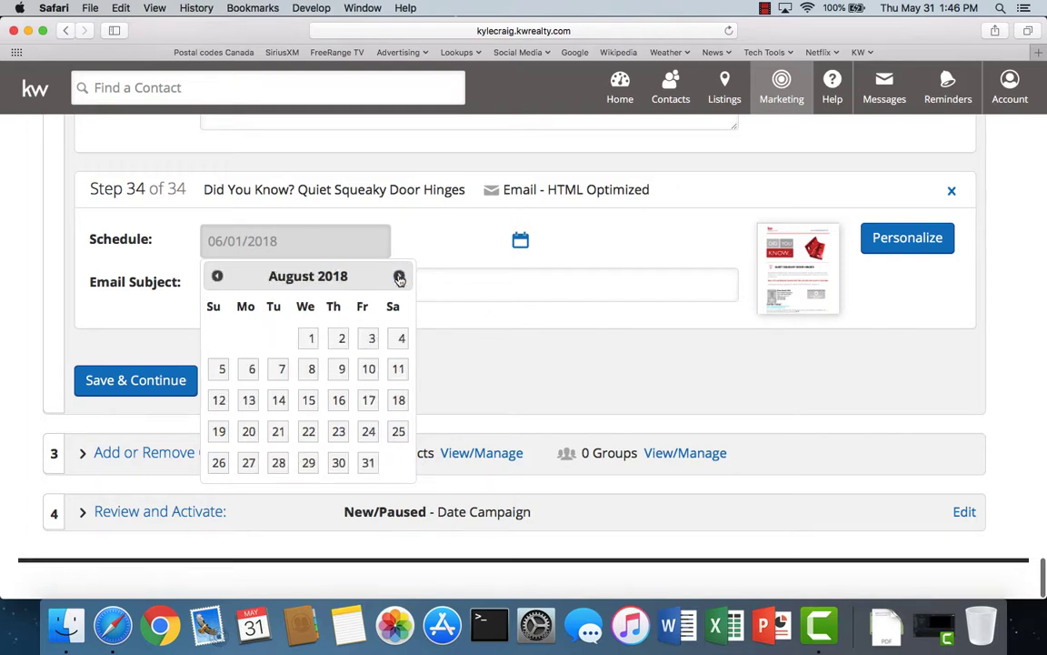
click(400, 278)
click(400, 278)
click(400, 277)
click(400, 277)
click(400, 278)
click(400, 277)
click(399, 276)
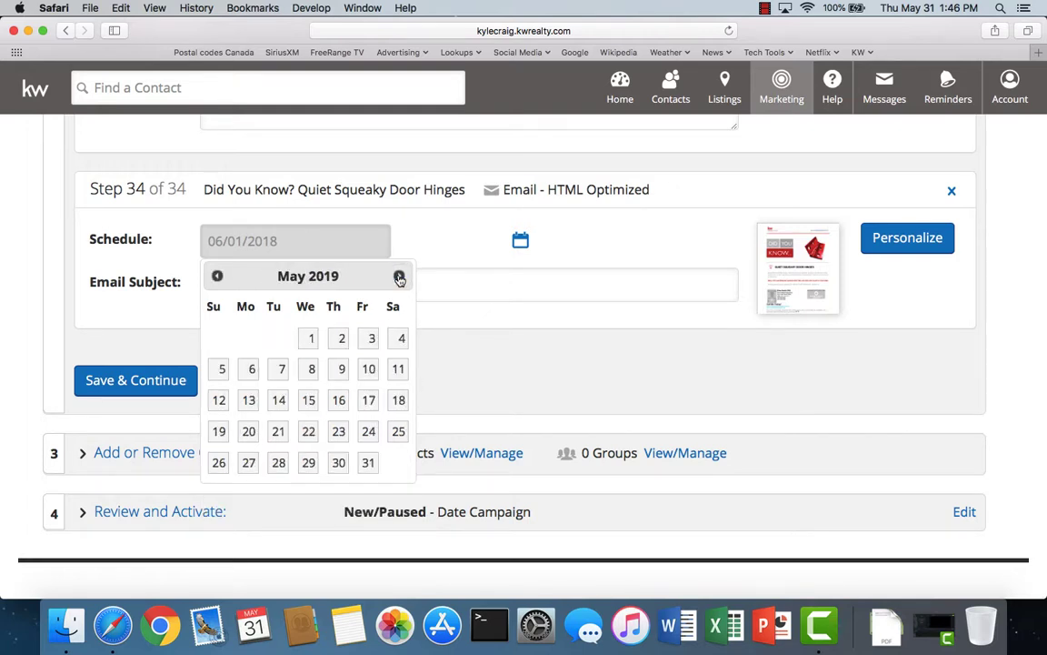
click(399, 277)
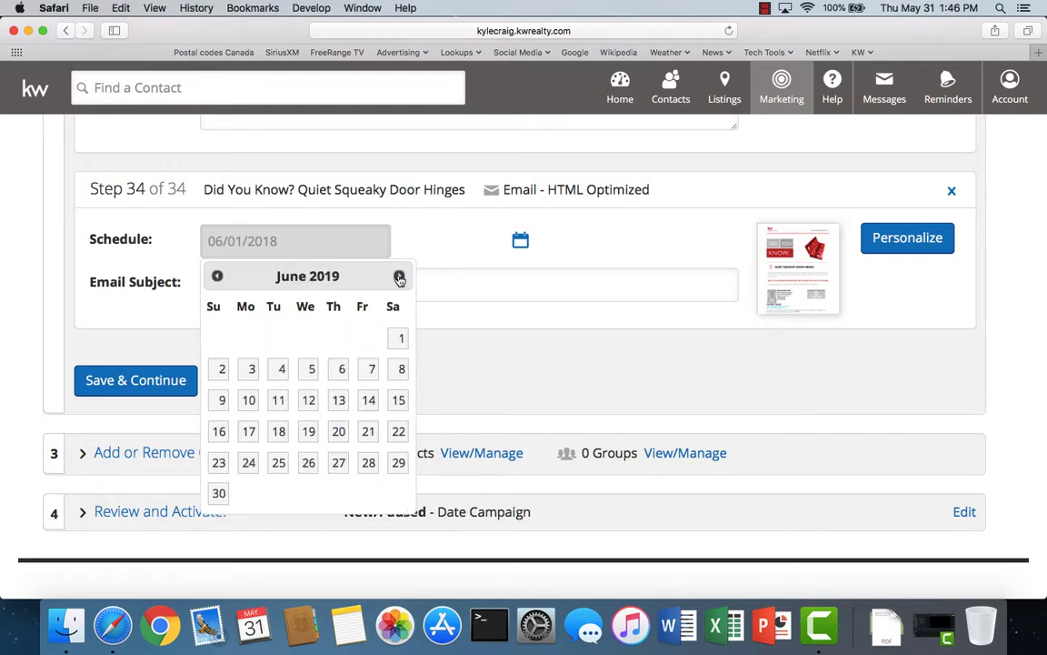
click(367, 401)
scroll(500, 315, up, 5)
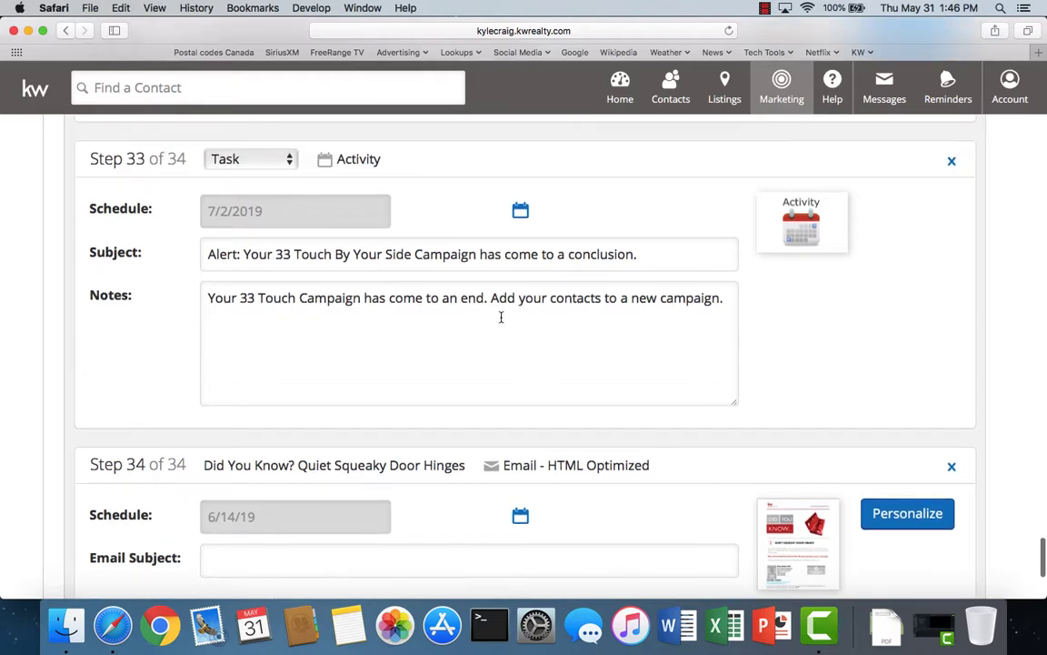
scroll(500, 317, down, 3)
scroll(445, 422, up, 2)
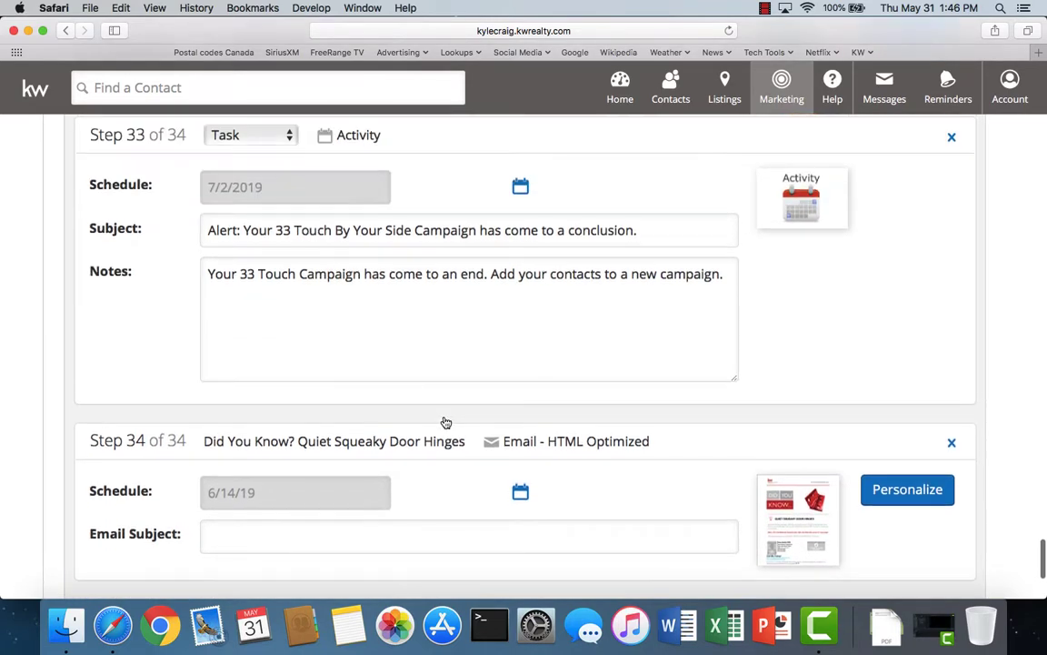
scroll(445, 422, down, 3)
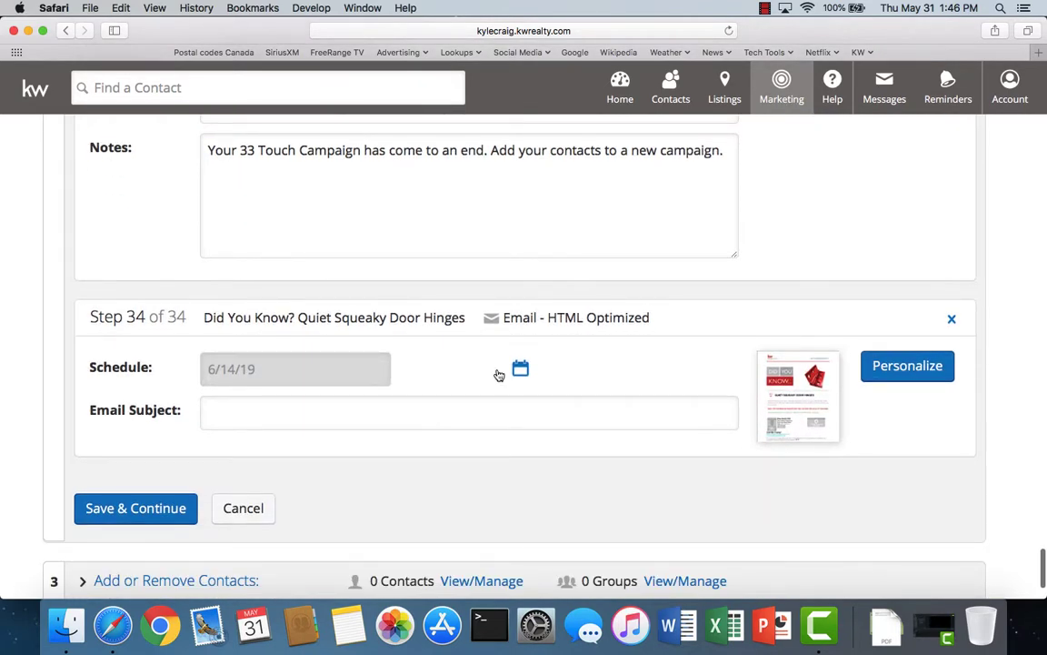
- Copy the step title into the Email Subject and save the step
drag(202, 317, 472, 316)
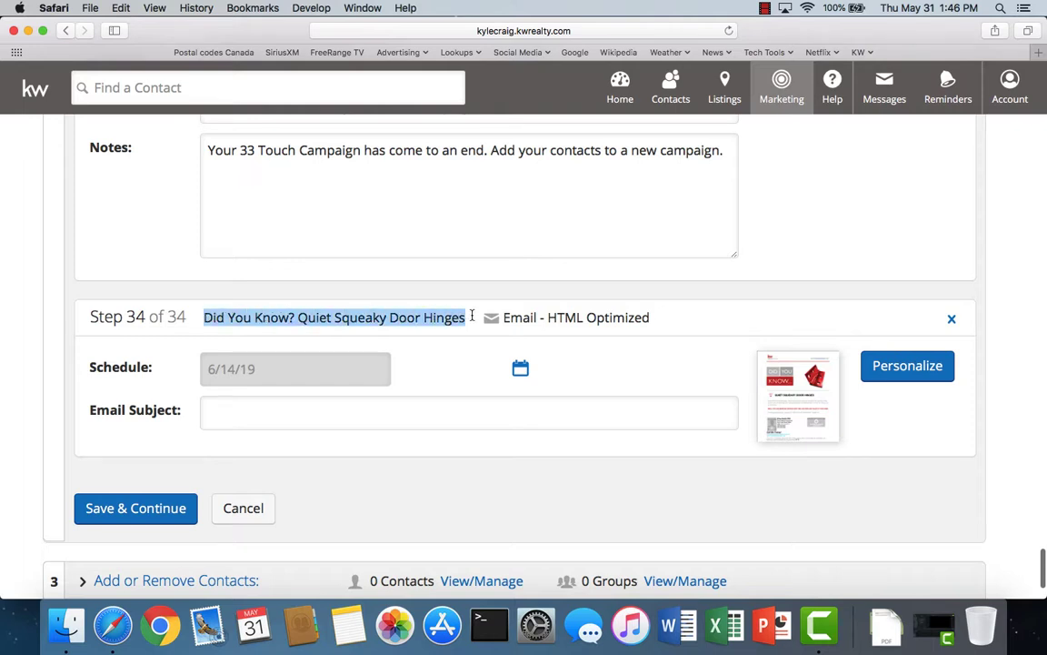
right_click(368, 323)
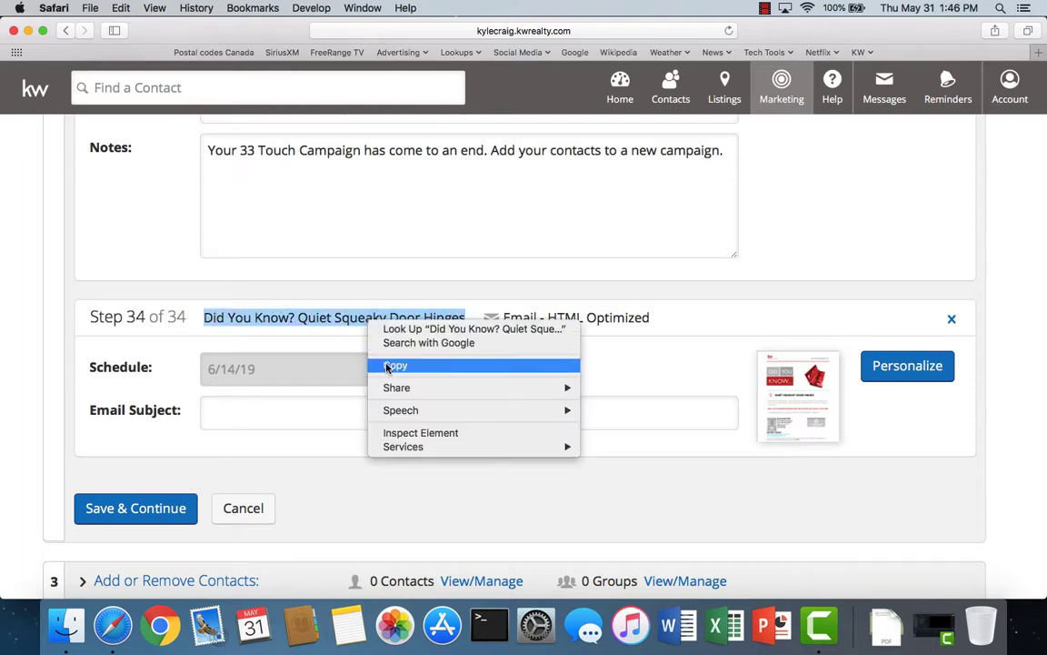
click(386, 365)
click(223, 403)
right_click(223, 403)
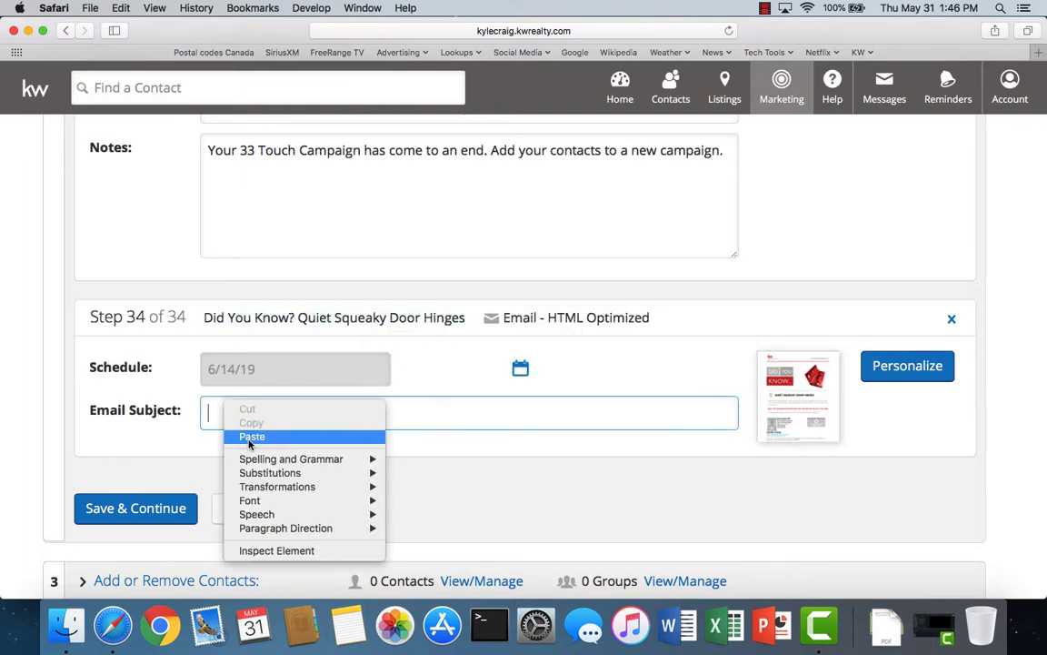
click(247, 434)
click(144, 509)
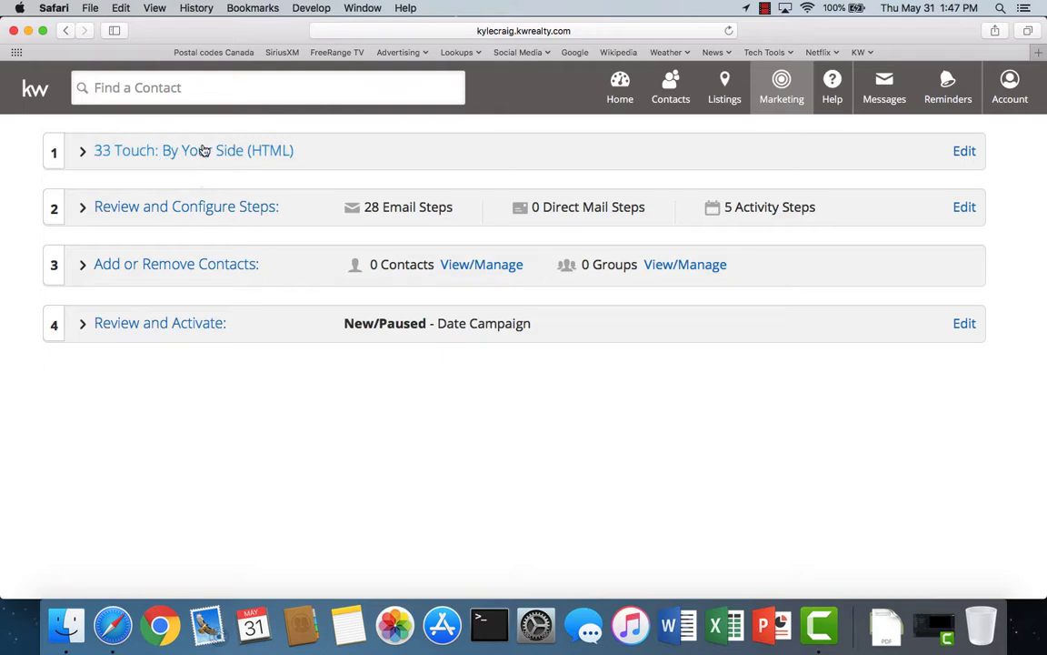
- In the campaign's contact and group assignment, add all six groups, then remove them all
click(187, 267)
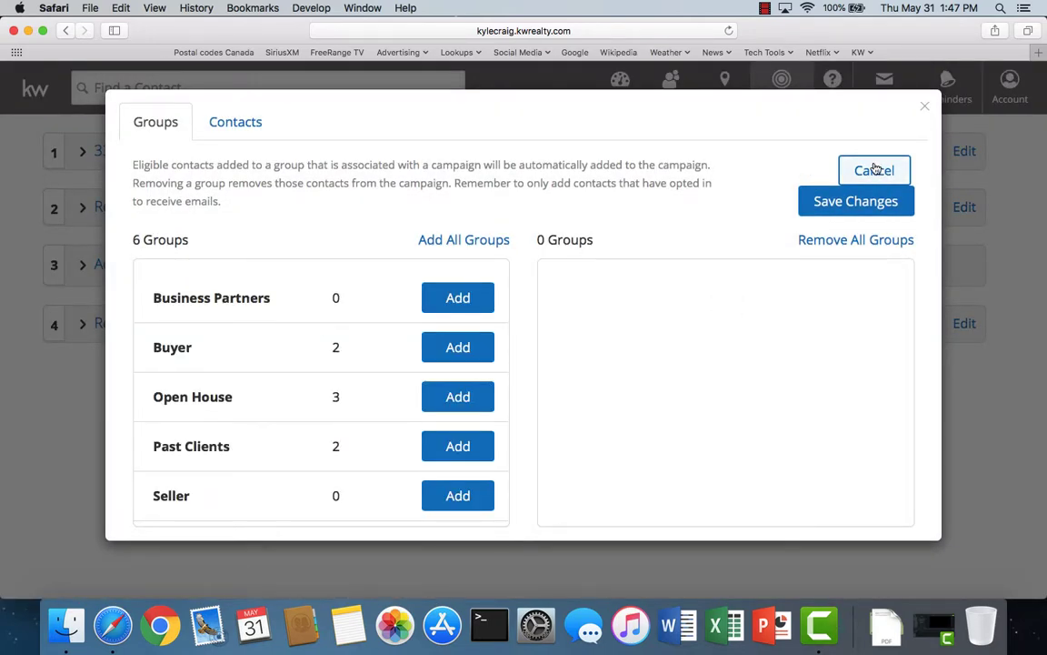
click(866, 170)
click(176, 268)
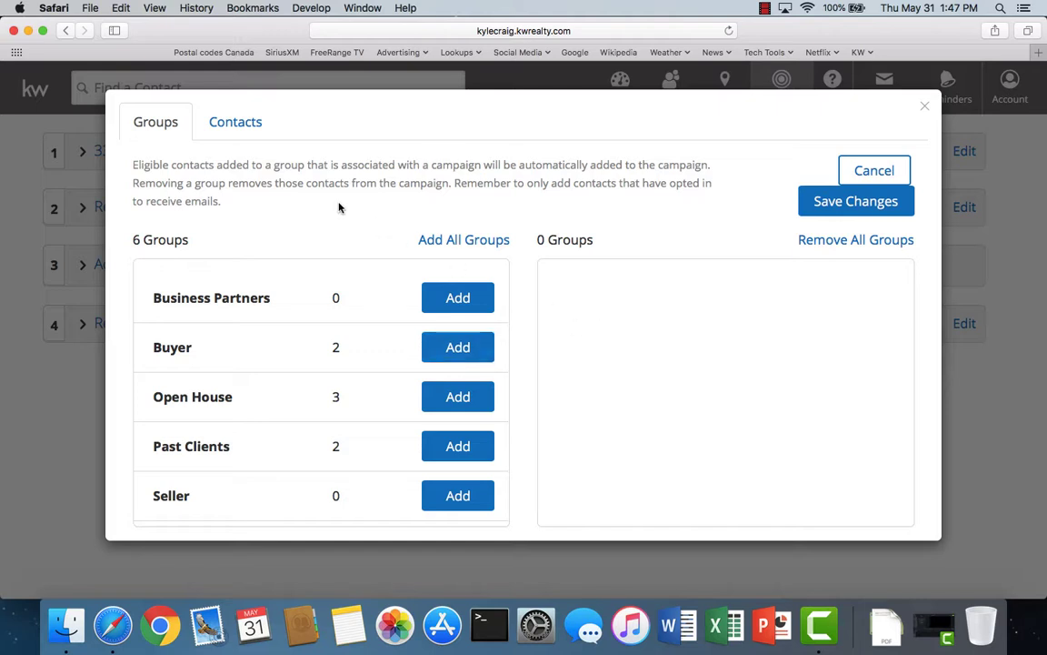
click(232, 129)
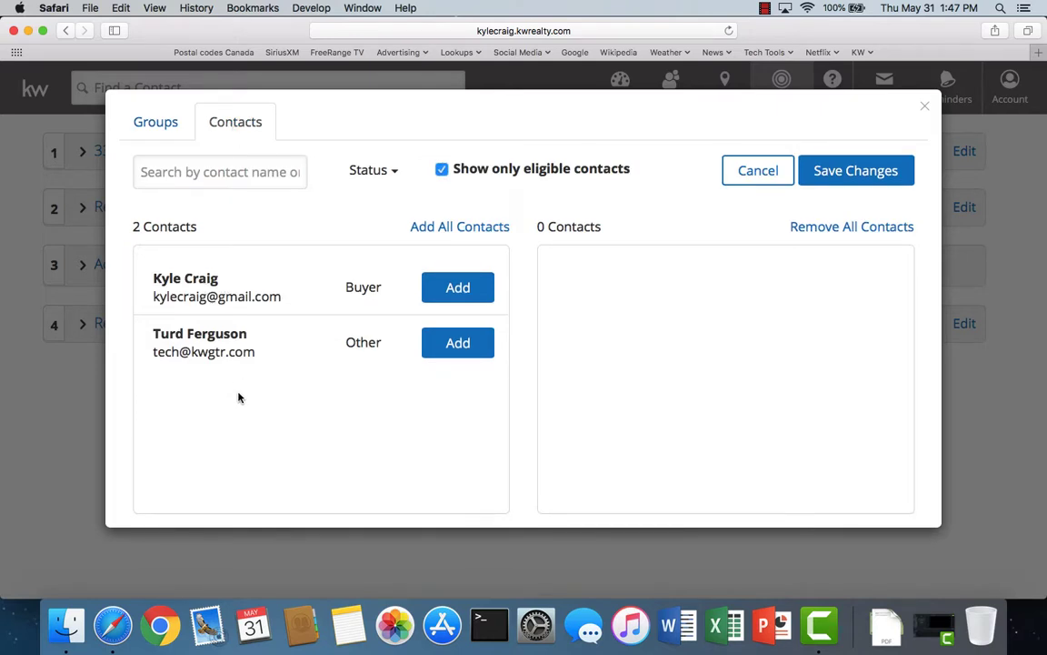
click(144, 127)
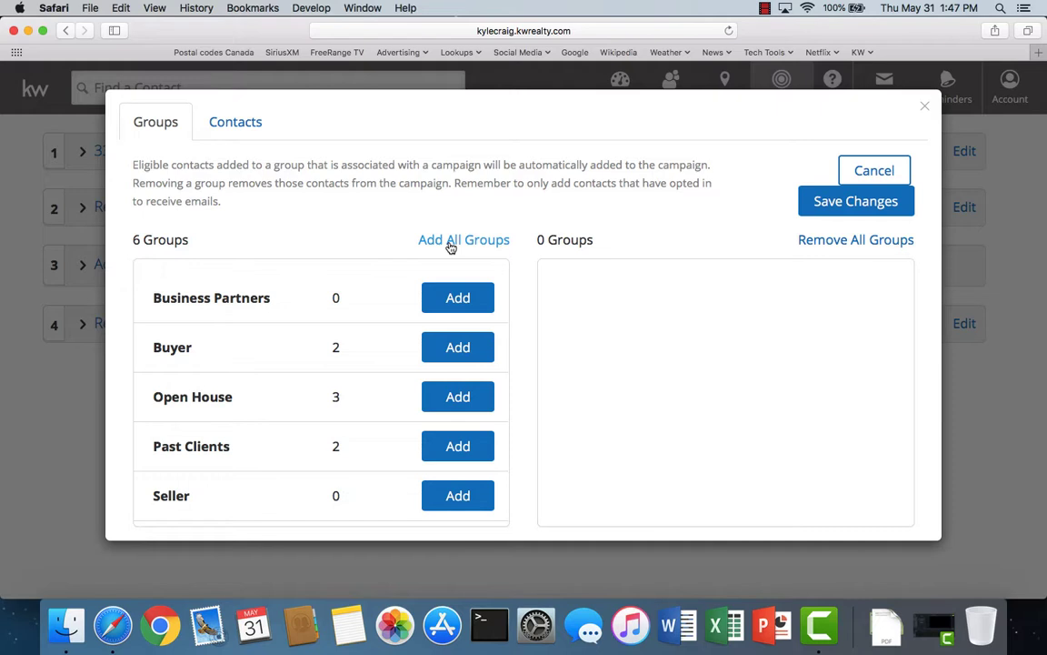
click(449, 244)
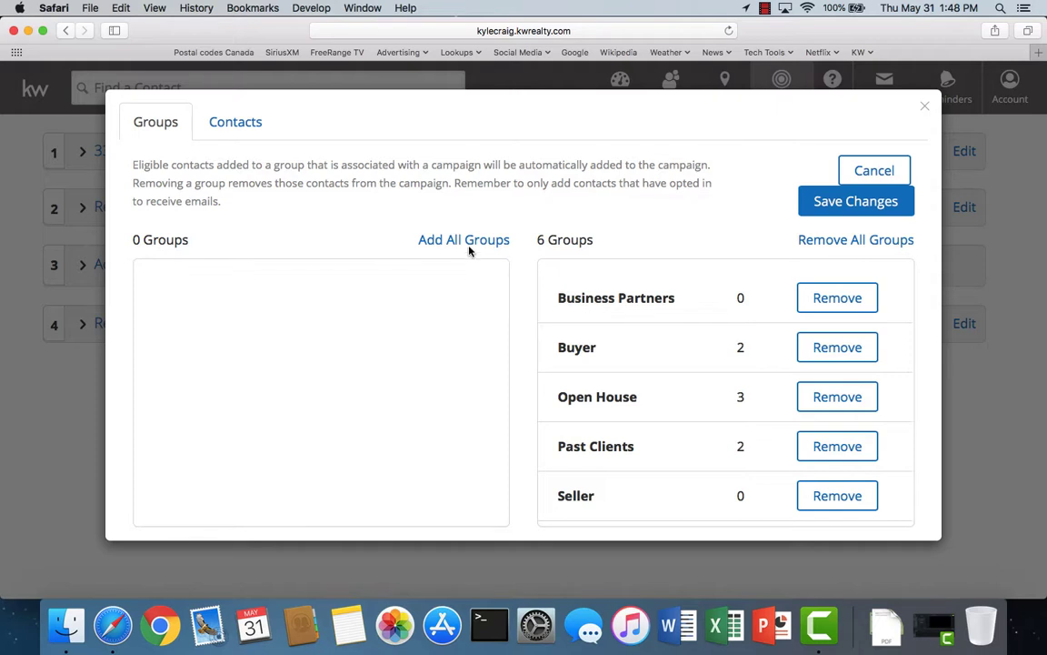
click(877, 242)
- Add both contacts, remove the Other-type contact, and save the assignment
click(236, 127)
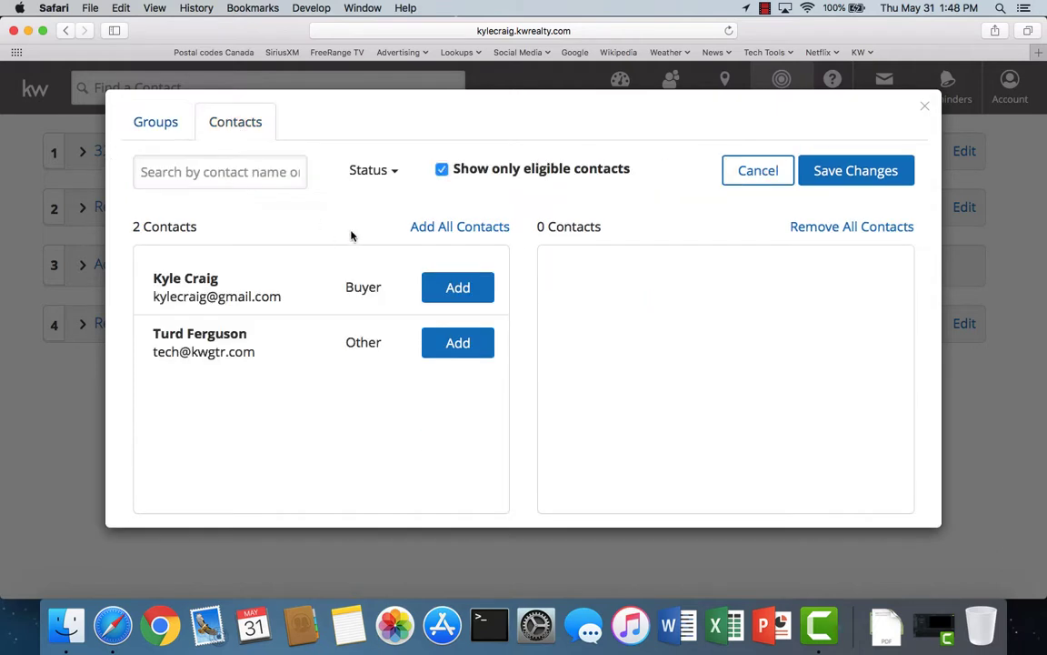
click(459, 233)
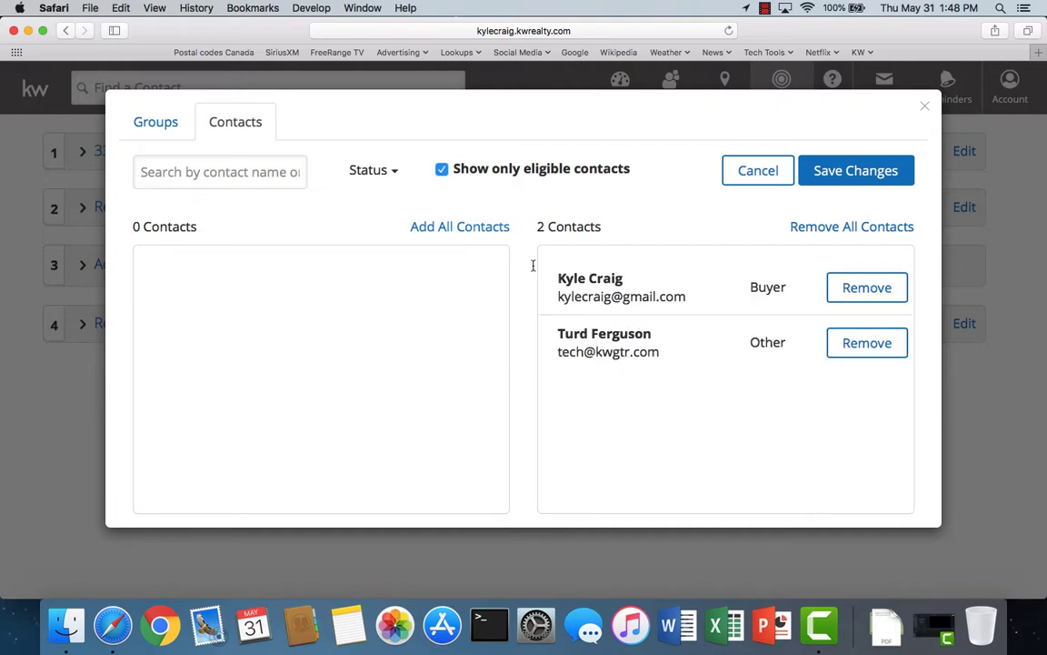
click(860, 351)
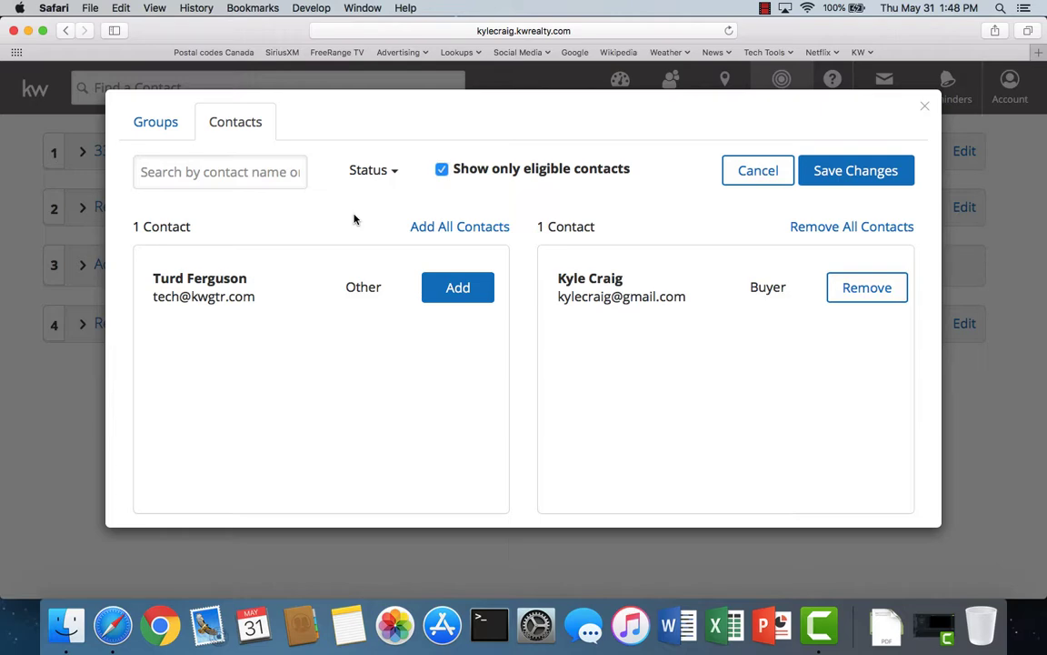
click(852, 181)
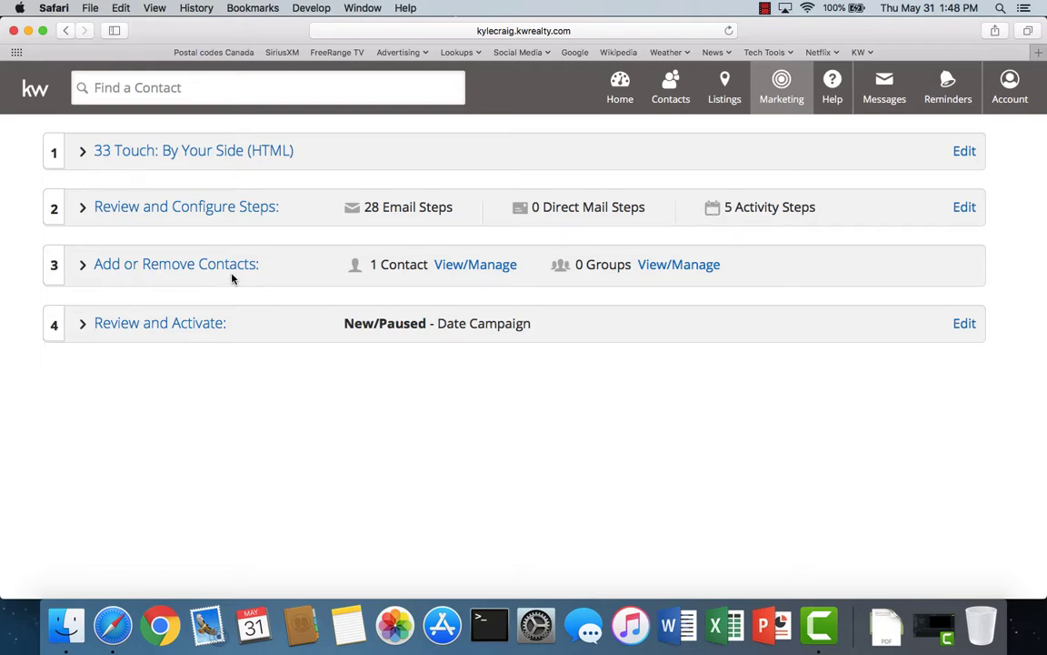
- Activate the campaign with no follow-up campaign selected and the email opt-in consent ticked
click(181, 329)
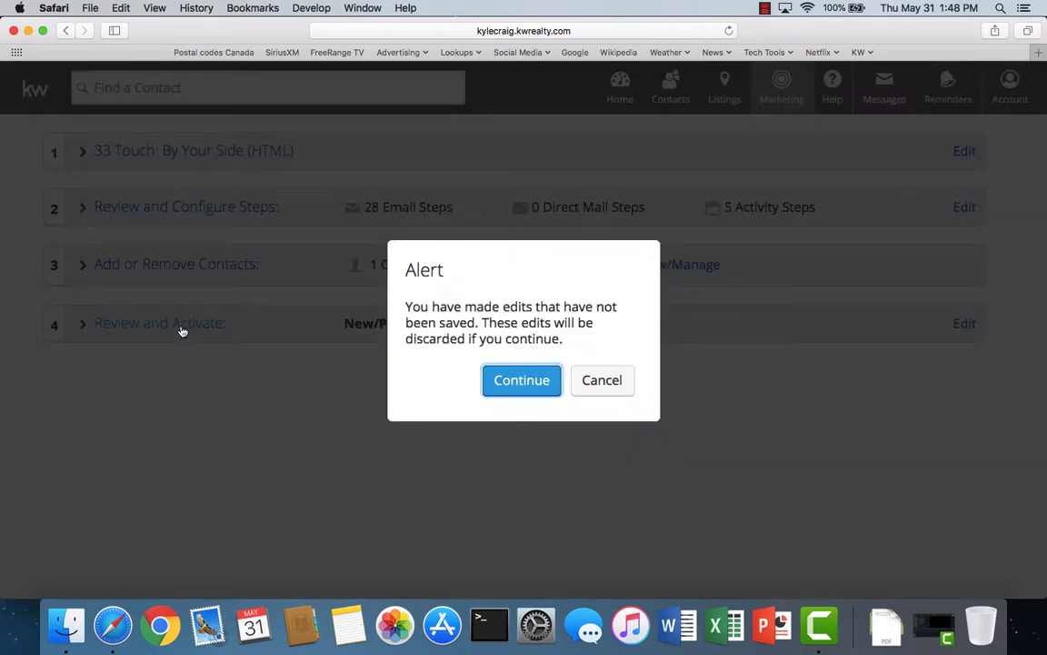
click(520, 381)
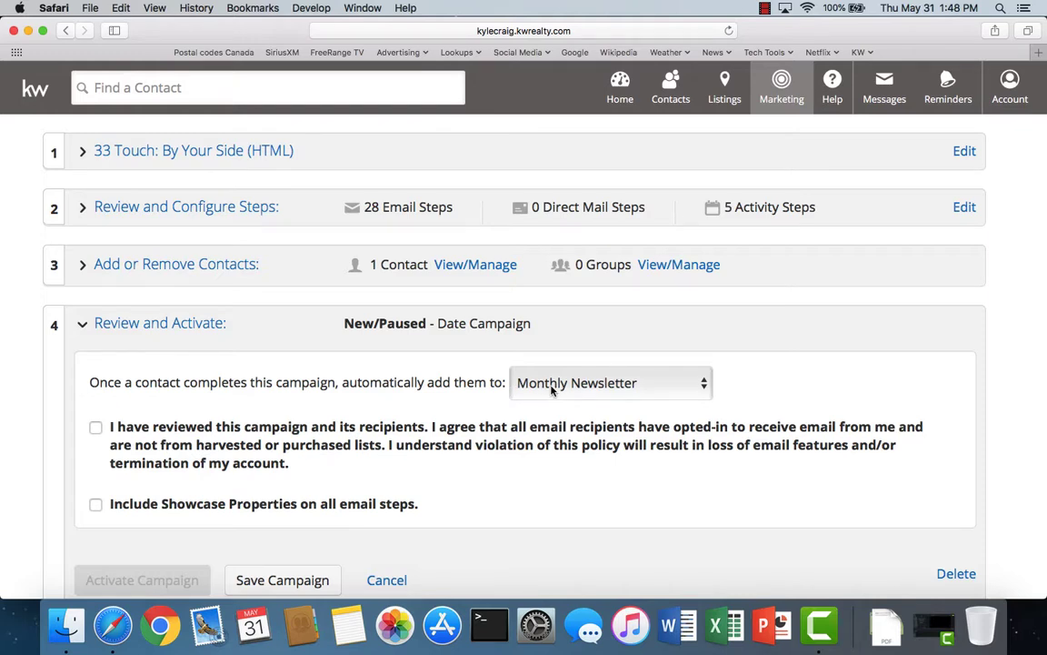
click(657, 386)
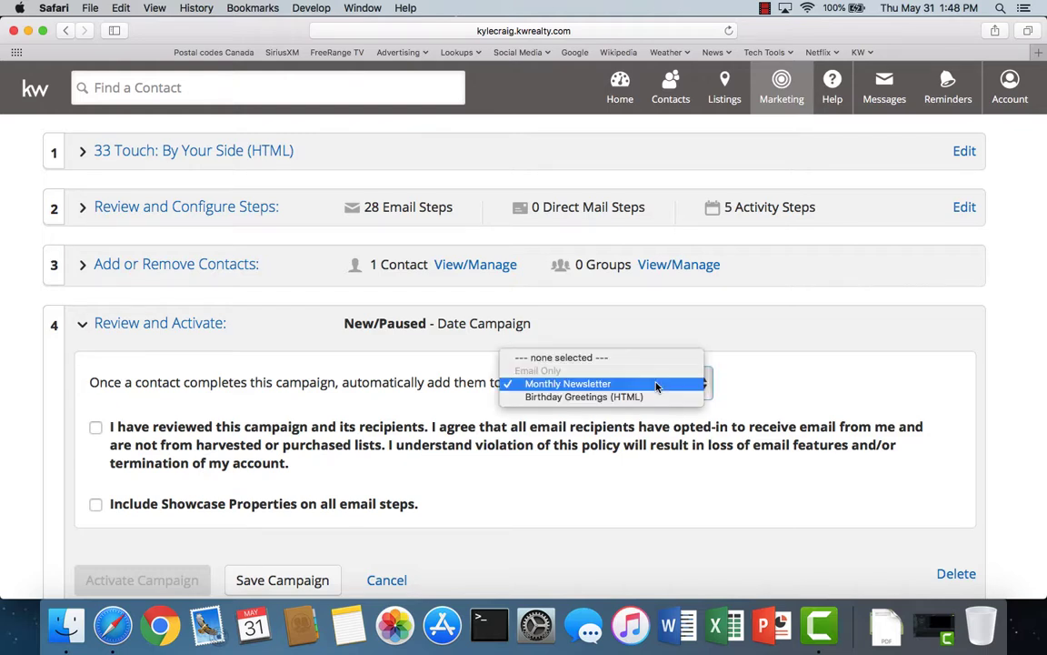
click(600, 360)
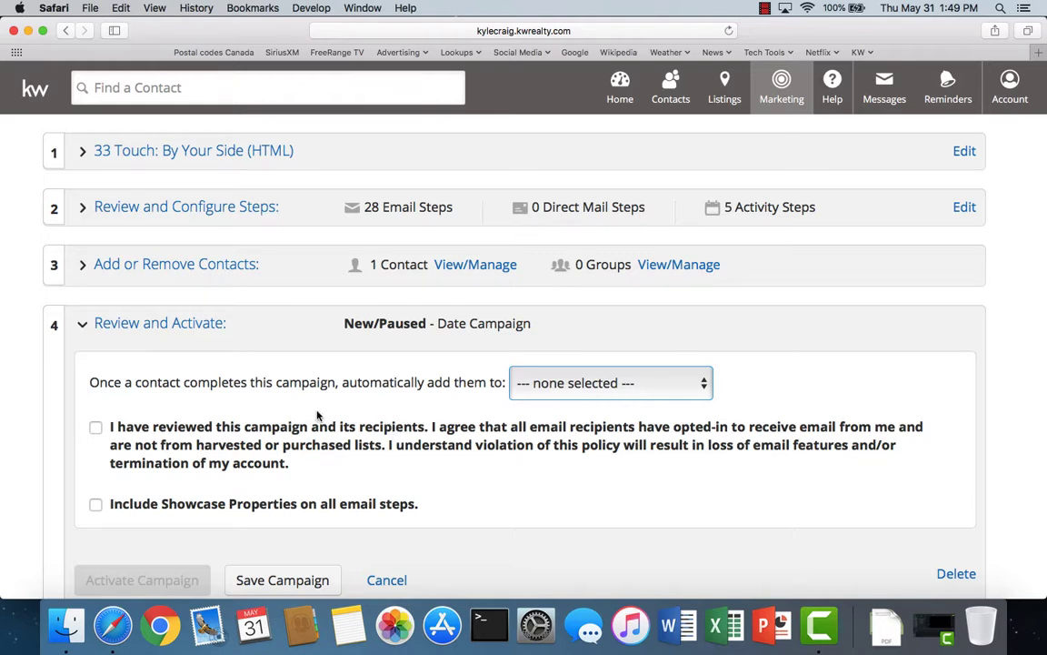
click(95, 429)
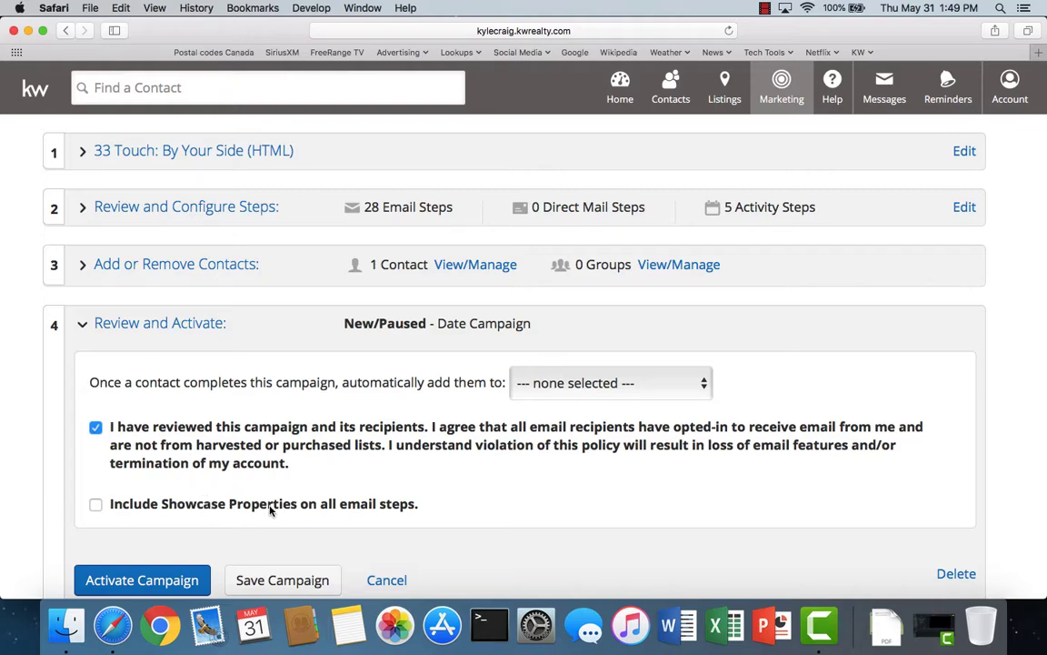
scroll(409, 498, down, 3)
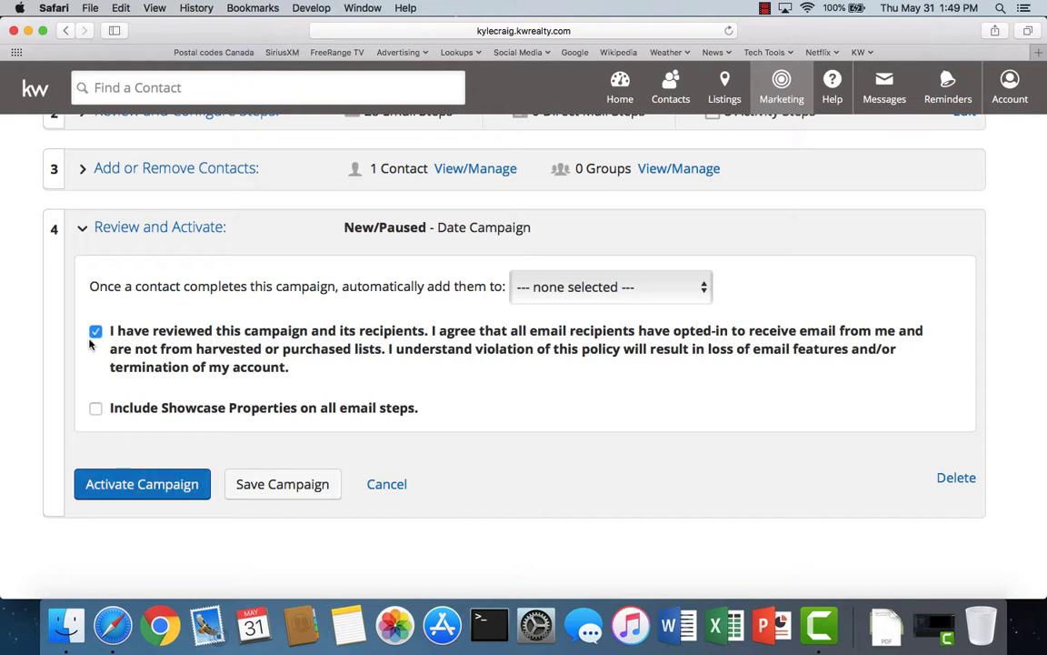
click(143, 488)
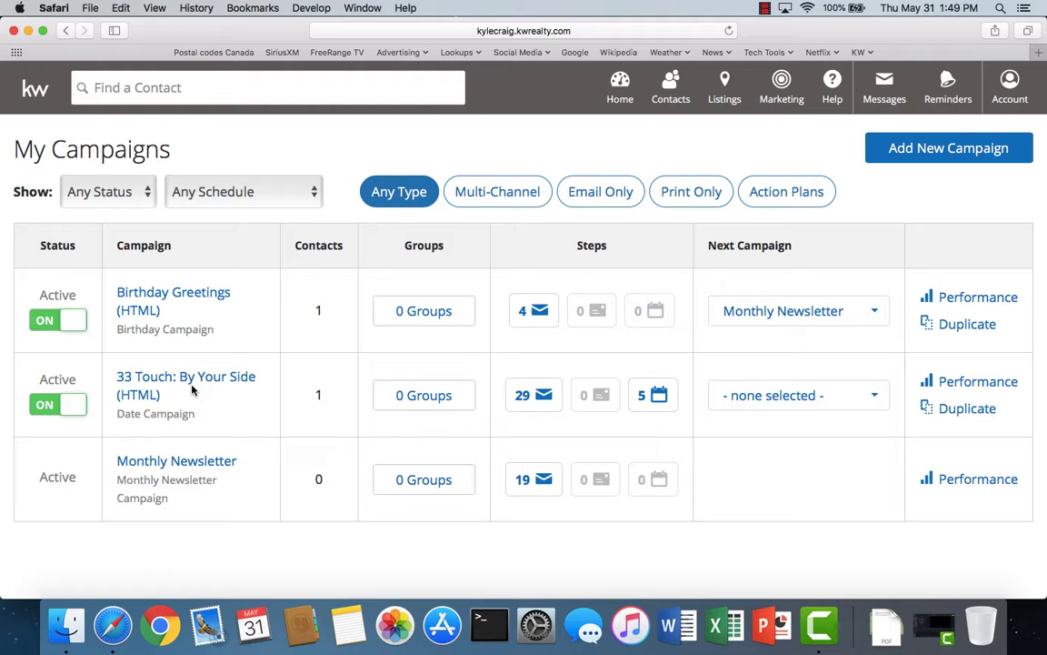
- Open the Other-type contact's record from All Contacts and list the campaigns it can join
click(671, 95)
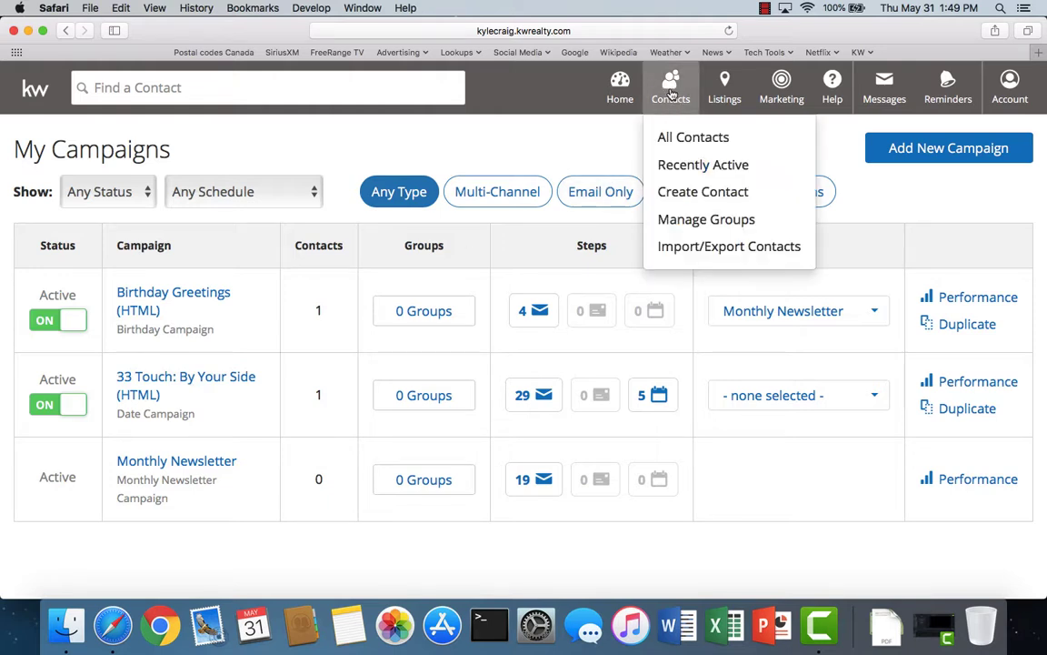
click(693, 138)
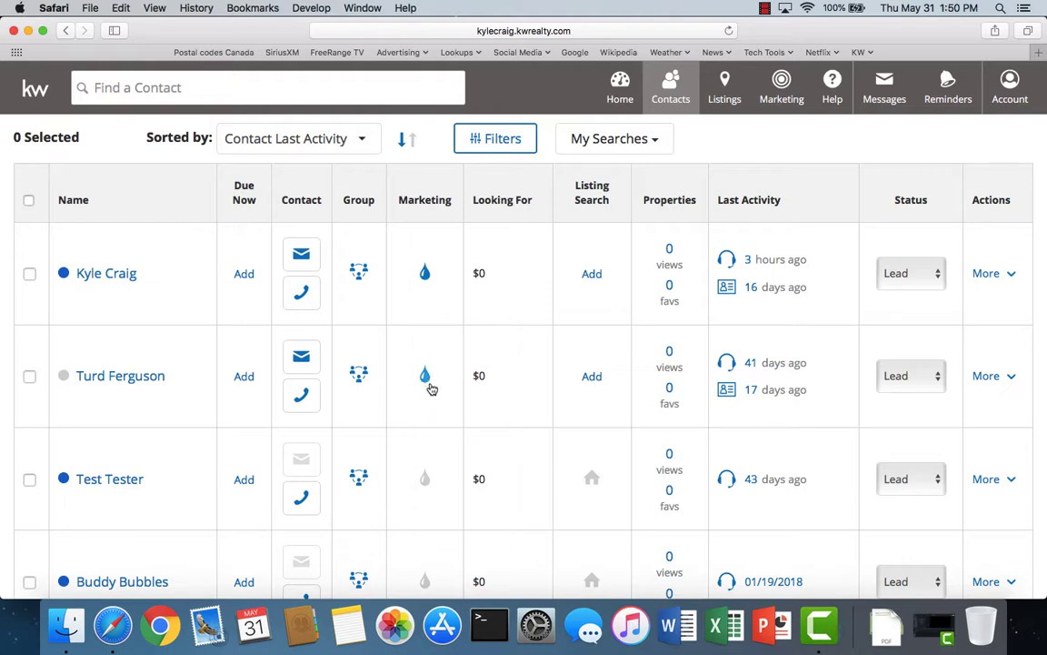
mouse_move(426, 489)
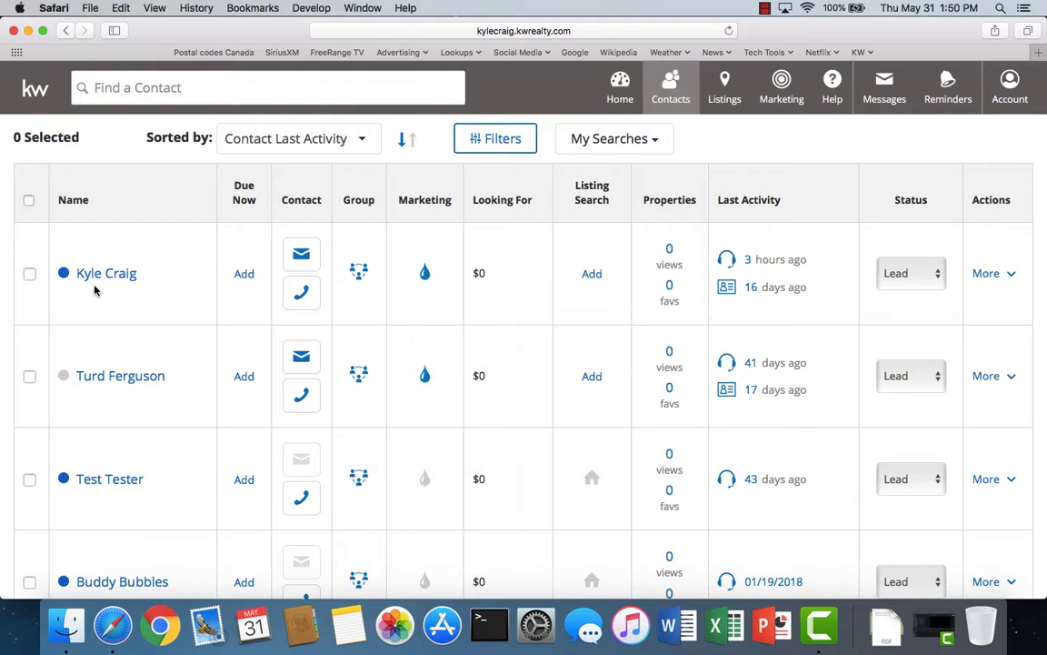
click(117, 381)
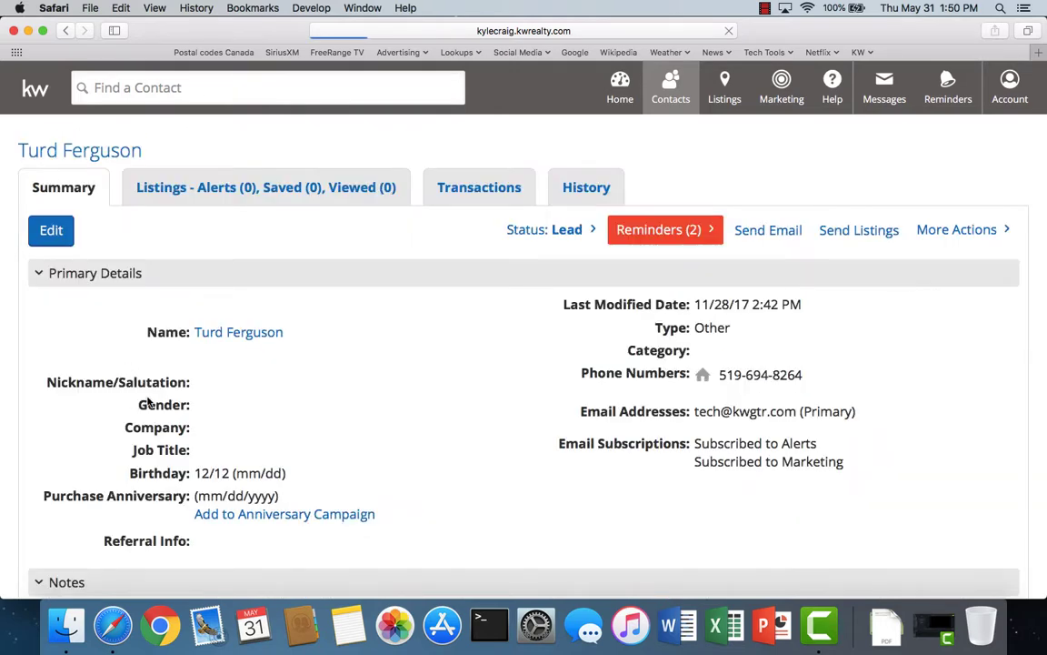
scroll(340, 514, down, 10)
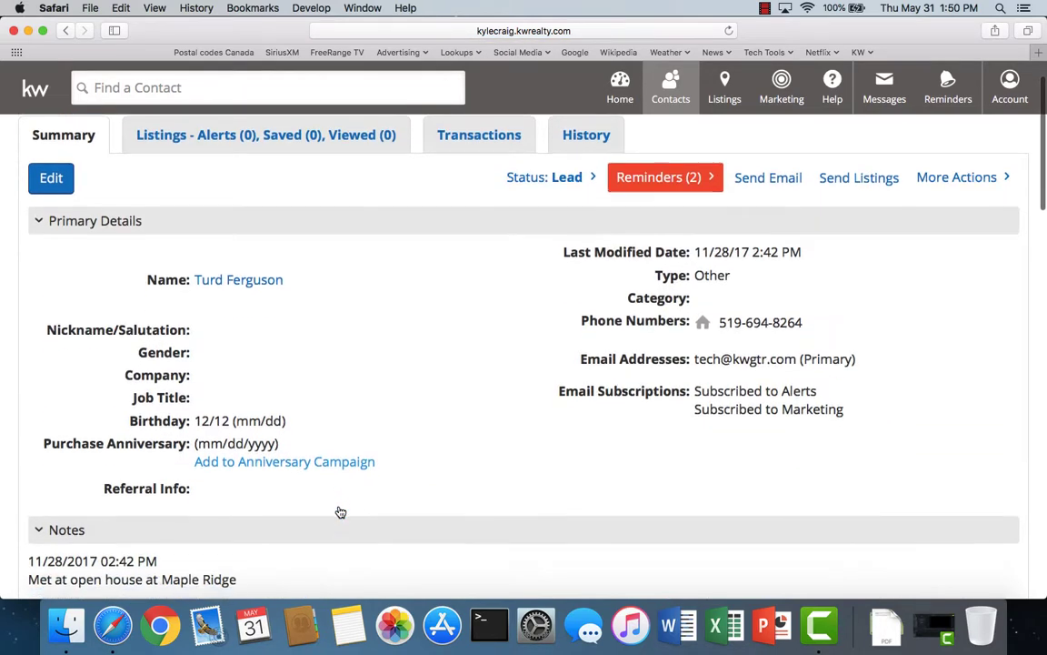
scroll(340, 513, down, 20)
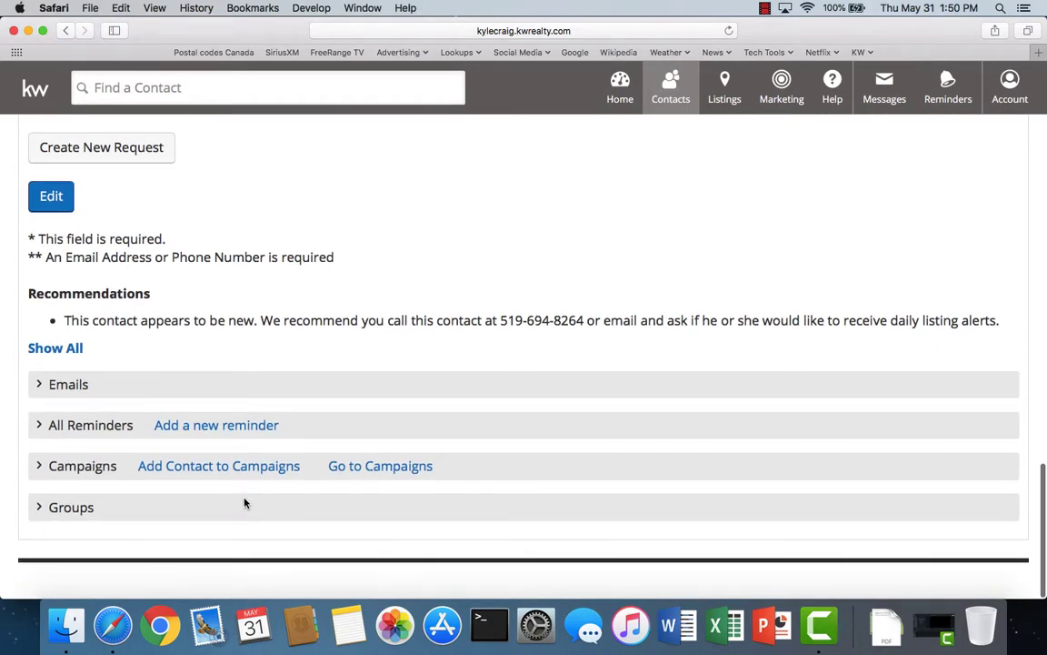
click(204, 474)
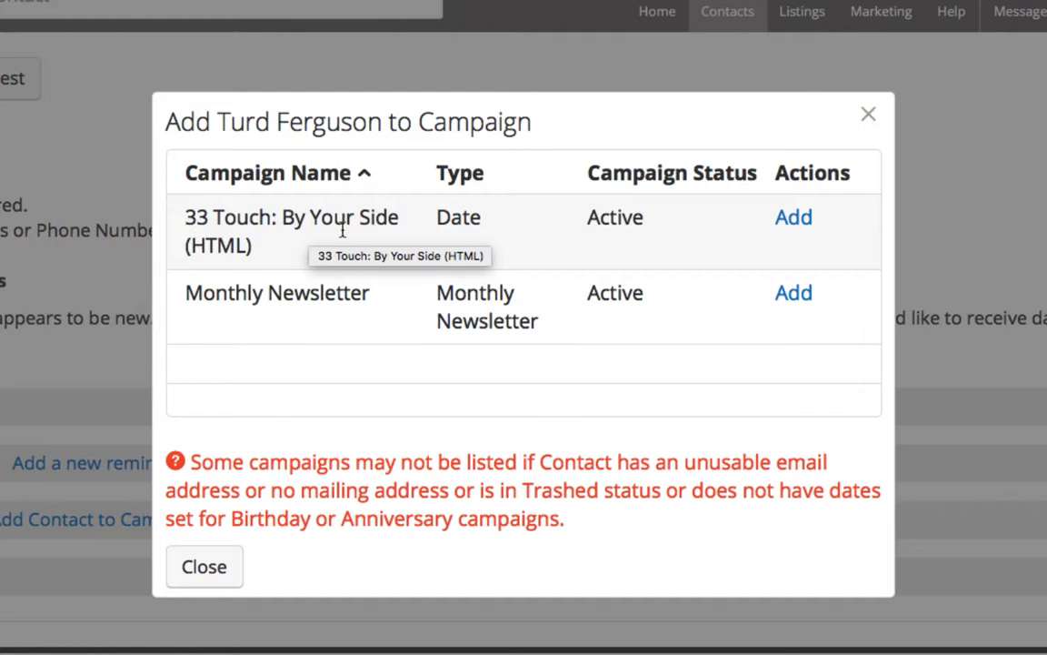
- Add the contact to 33 Touch: By Your Side (HTML) and close the campaign list
click(795, 220)
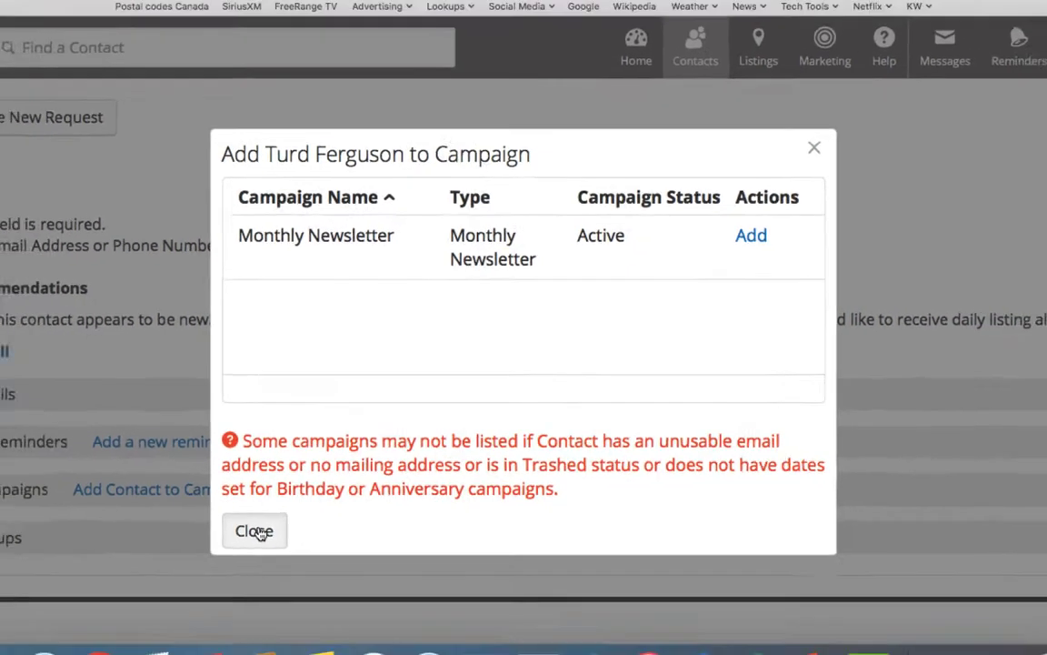
click(205, 567)
- Open the Buyer-type contact from All Contacts, review its available campaigns, and close the list
scroll(309, 459, up, 2)
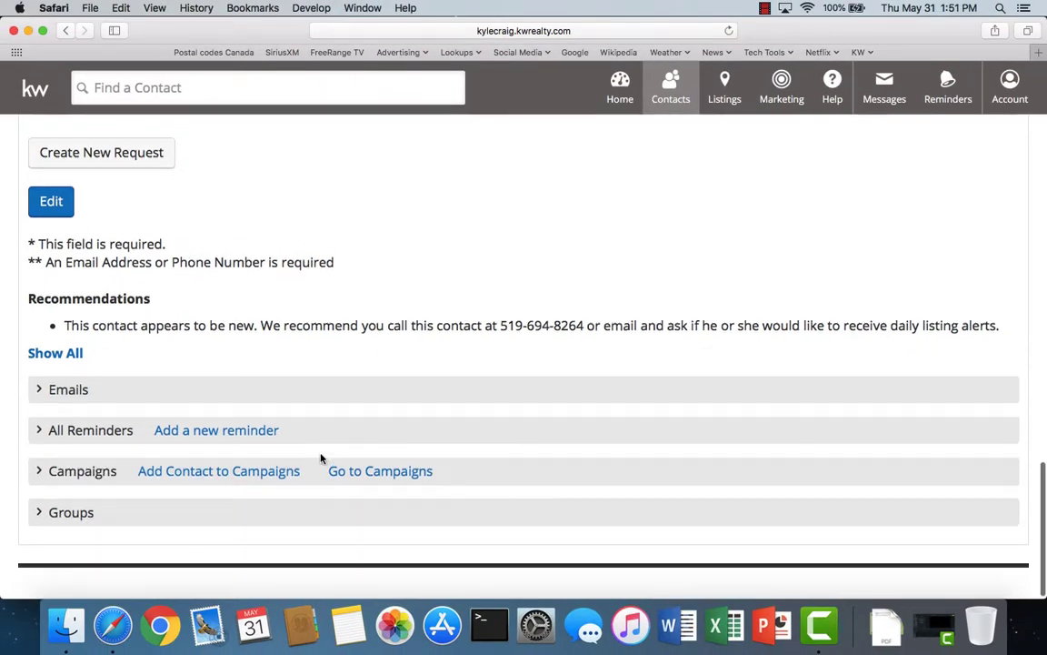
scroll(320, 458, up, 15)
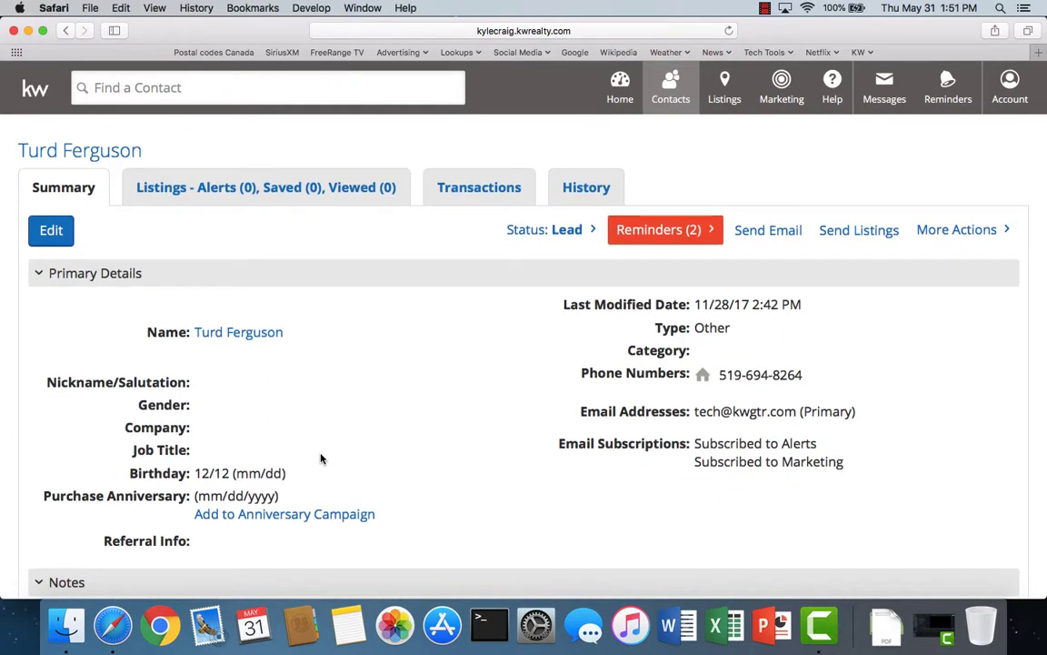
mouse_move(673, 100)
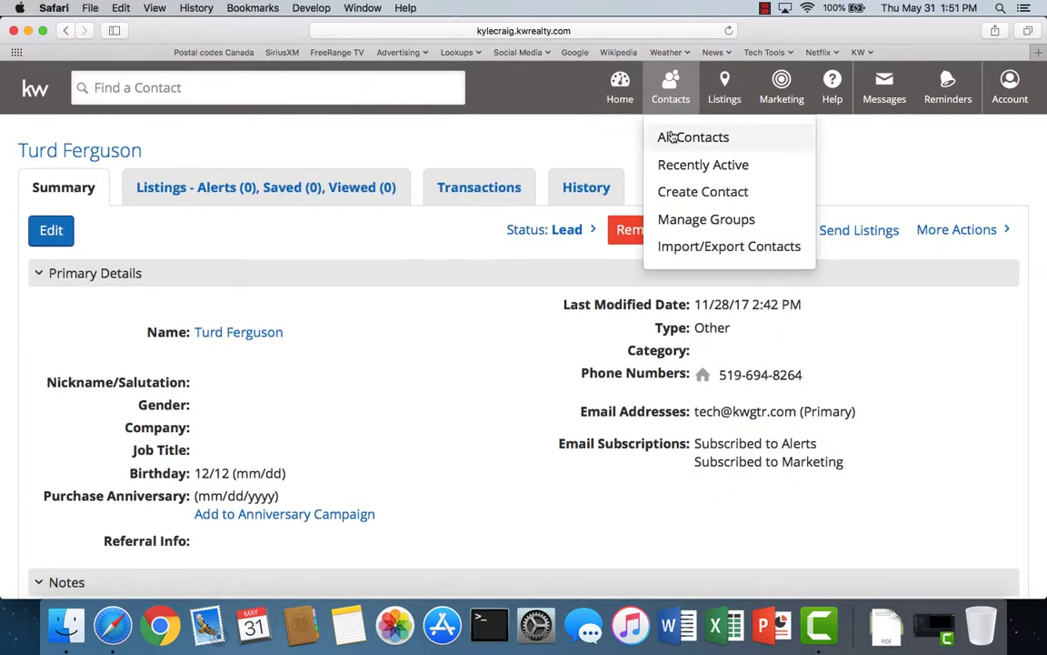
click(671, 136)
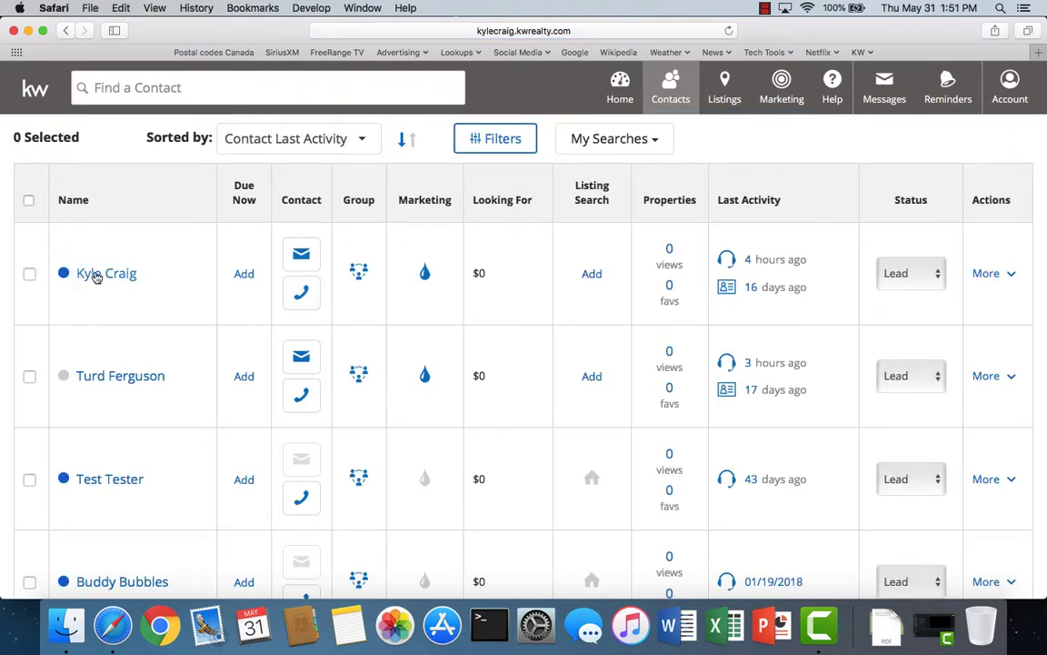
click(108, 276)
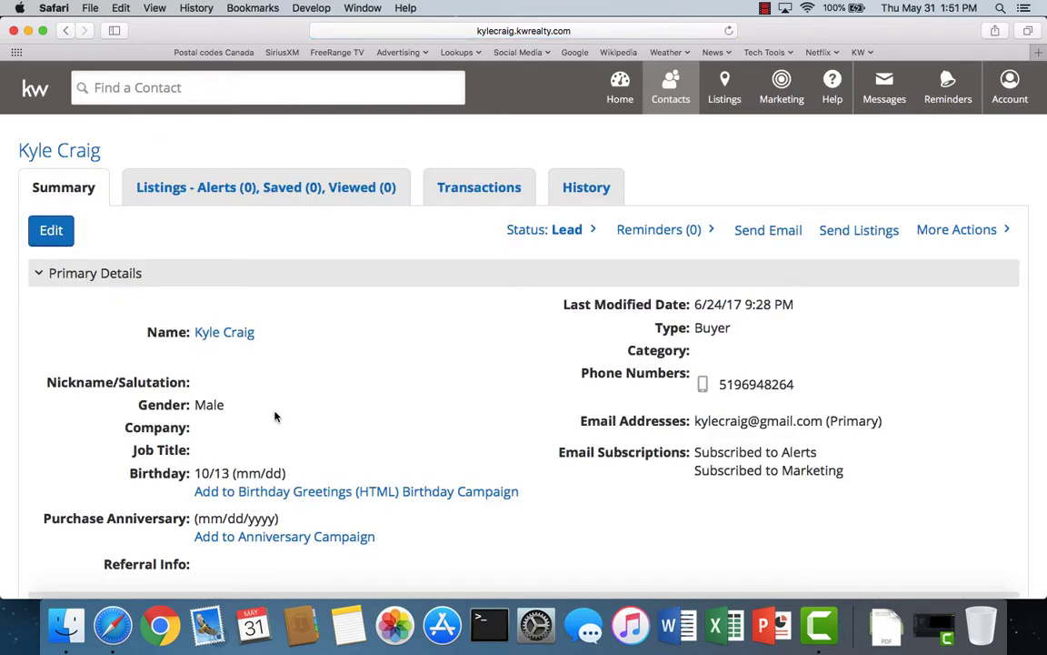
scroll(273, 417, down, 10)
scroll(275, 417, down, 10)
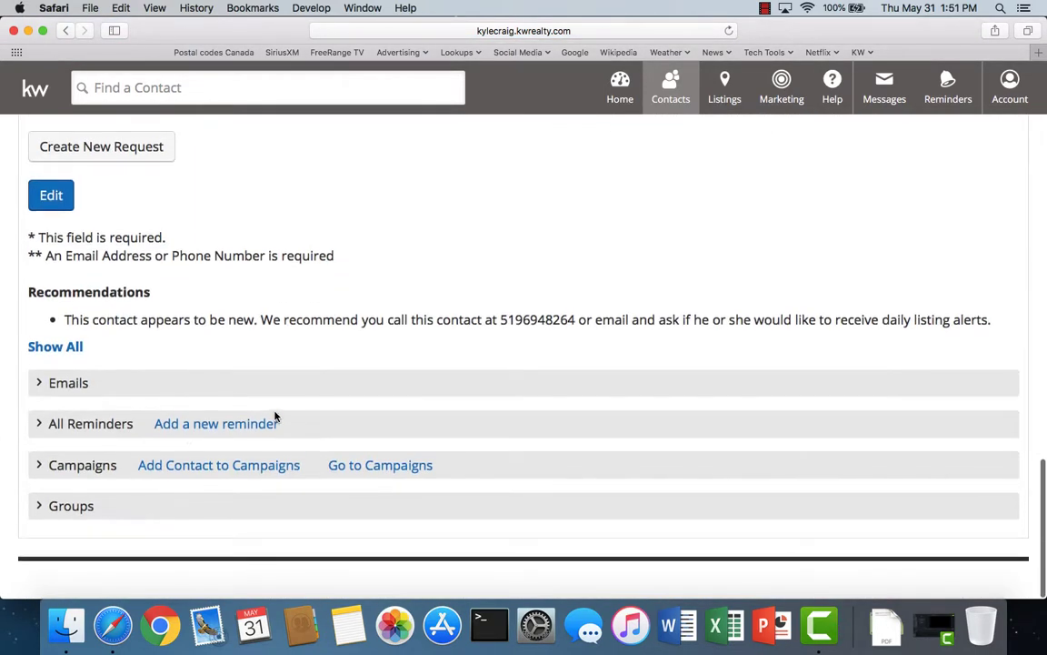
click(208, 468)
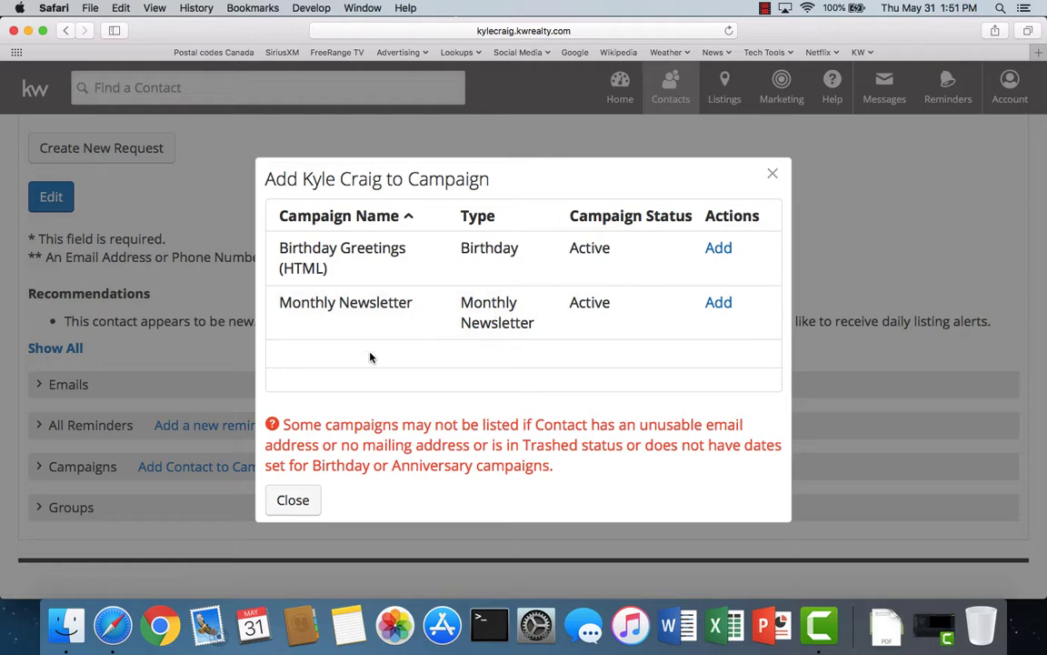
click(773, 179)
scroll(280, 396, up, 10)
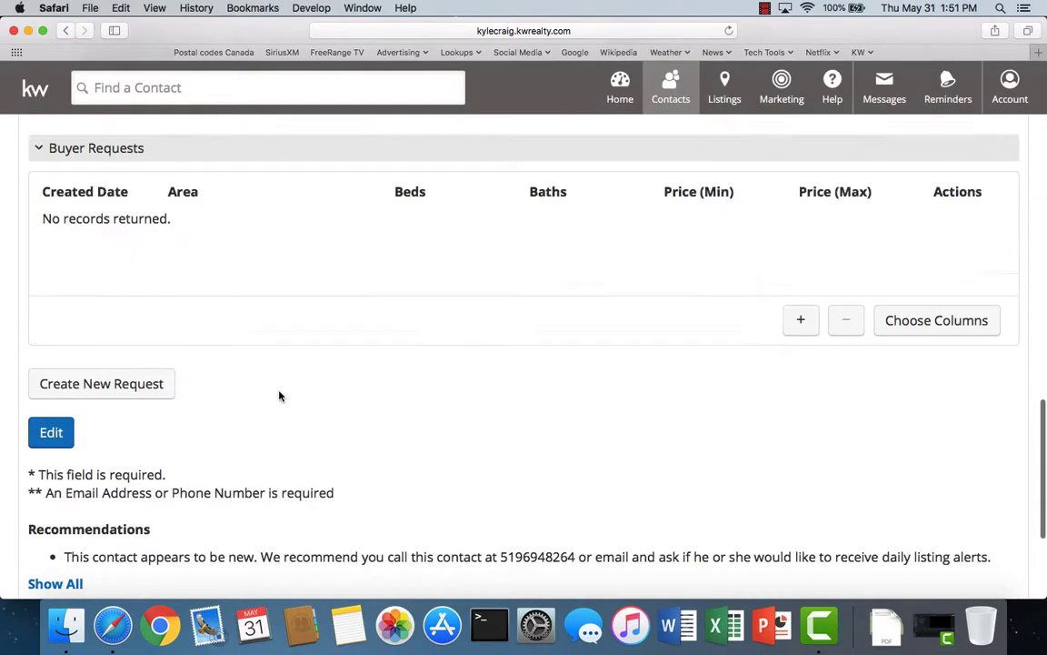
scroll(281, 395, up, 5)
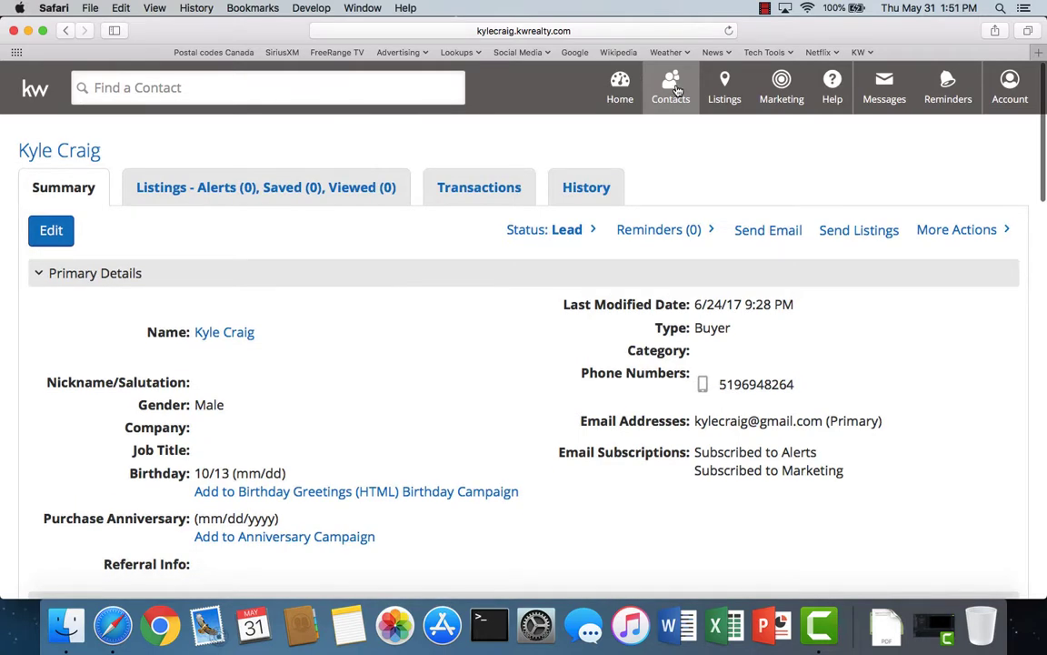
- Go from the mykw dashboard through Manage and Create Campaigns into the 33 Touch: By Your Side (HTML) campaign editor
click(675, 91)
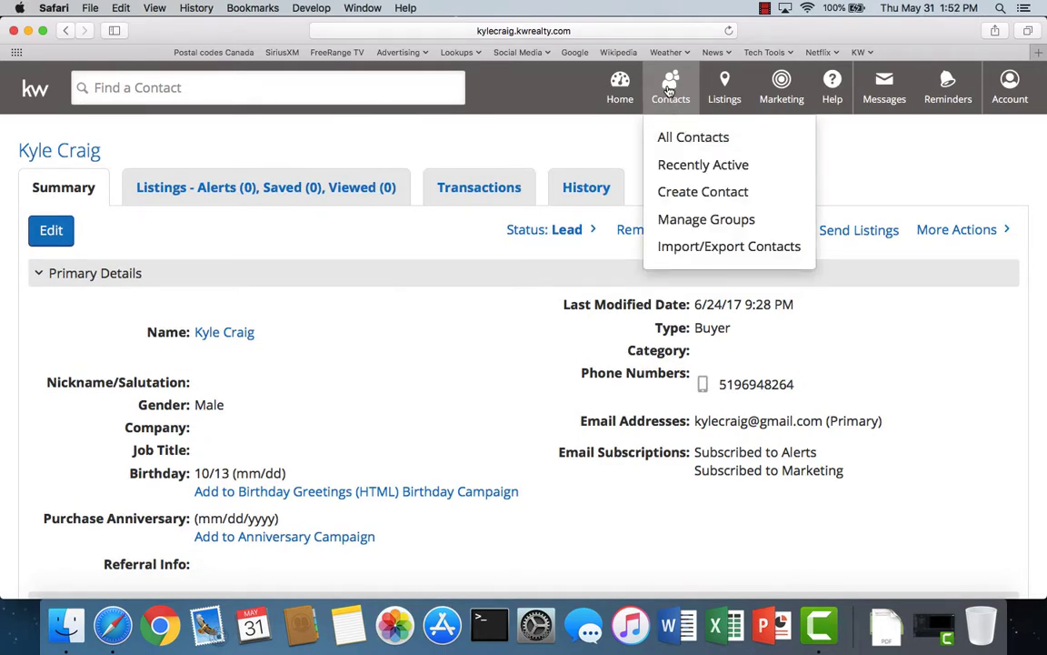
click(780, 86)
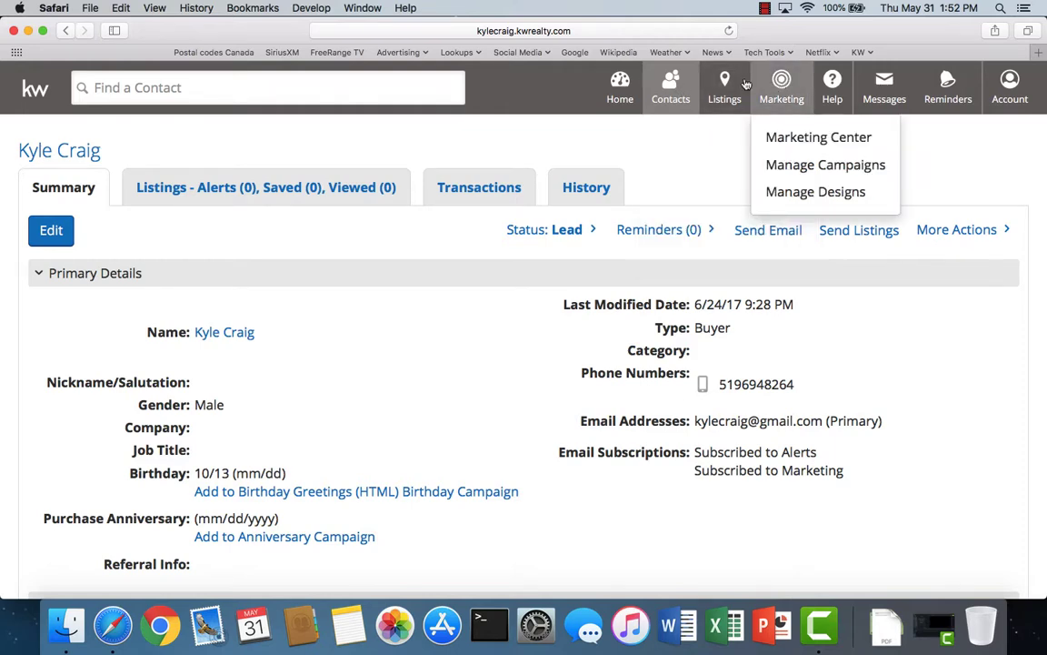
click(34, 91)
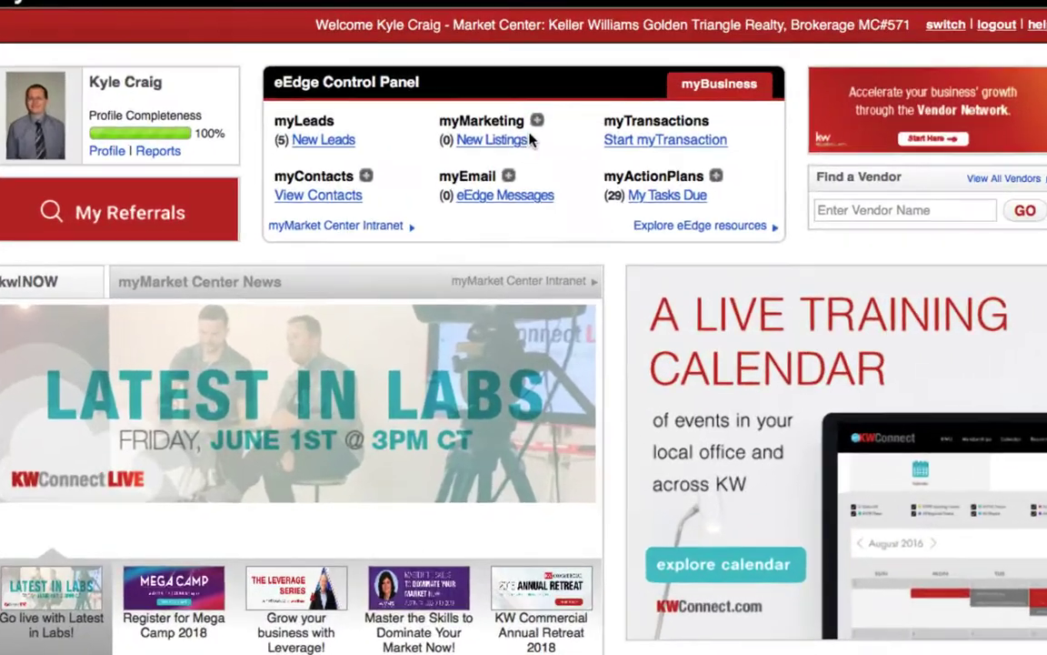
click(537, 120)
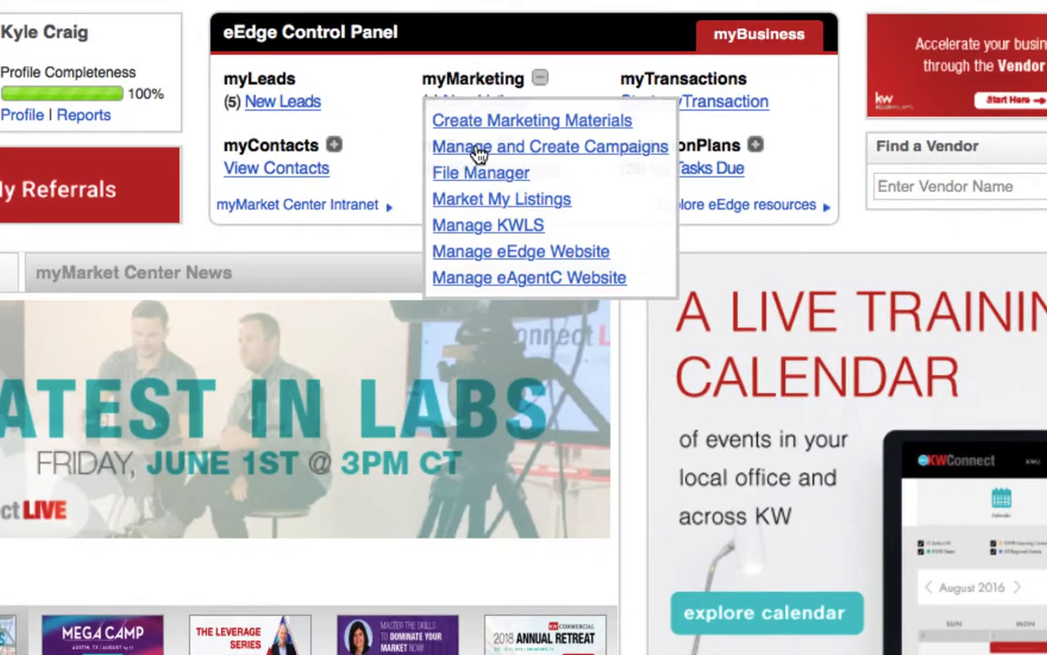
click(509, 160)
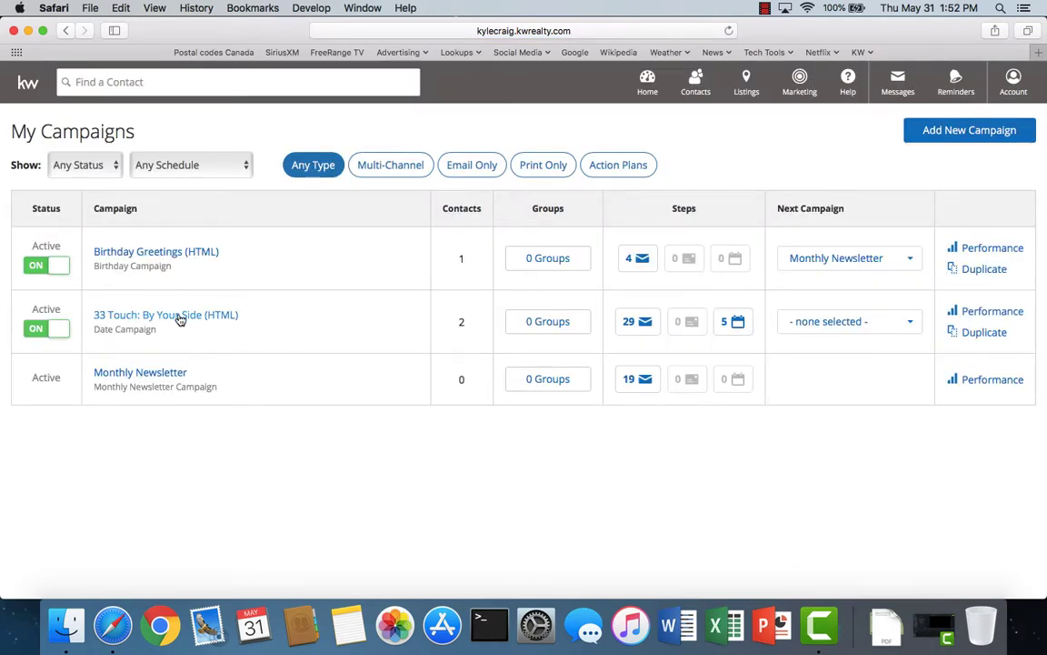
click(179, 318)
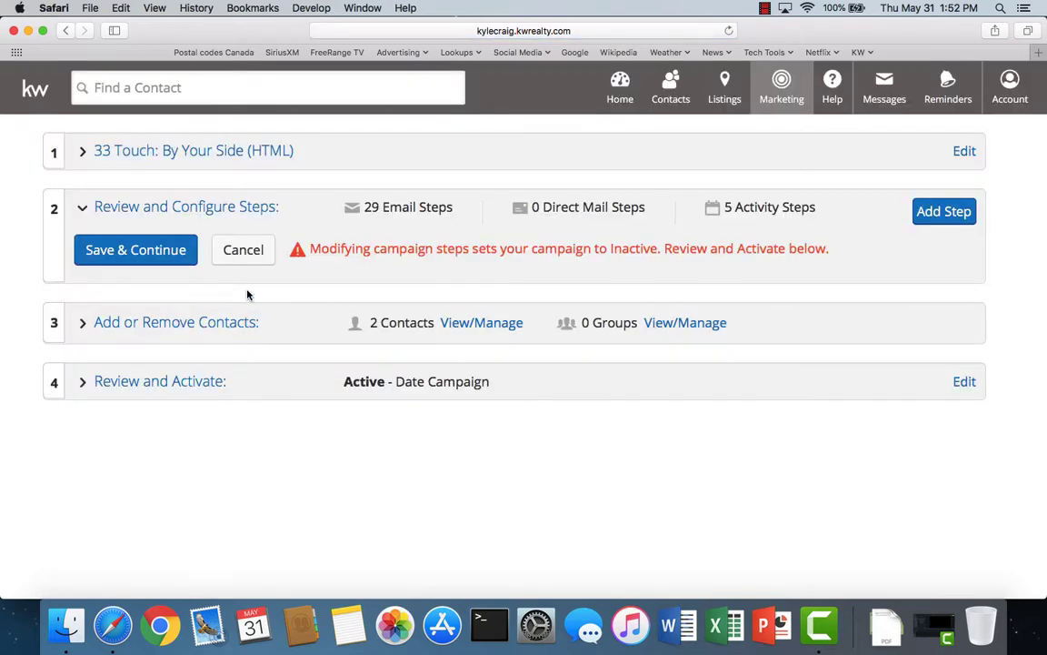
- Check the campaign's two assigned contacts and groups, then cancel without saving changes
scroll(373, 355, down, 20)
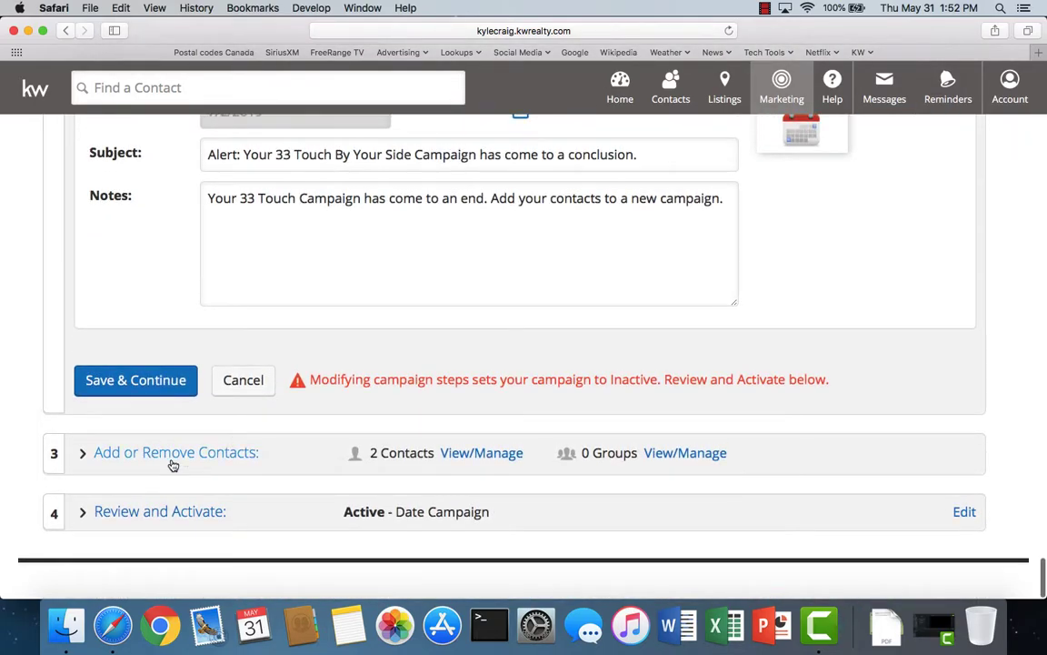
click(172, 460)
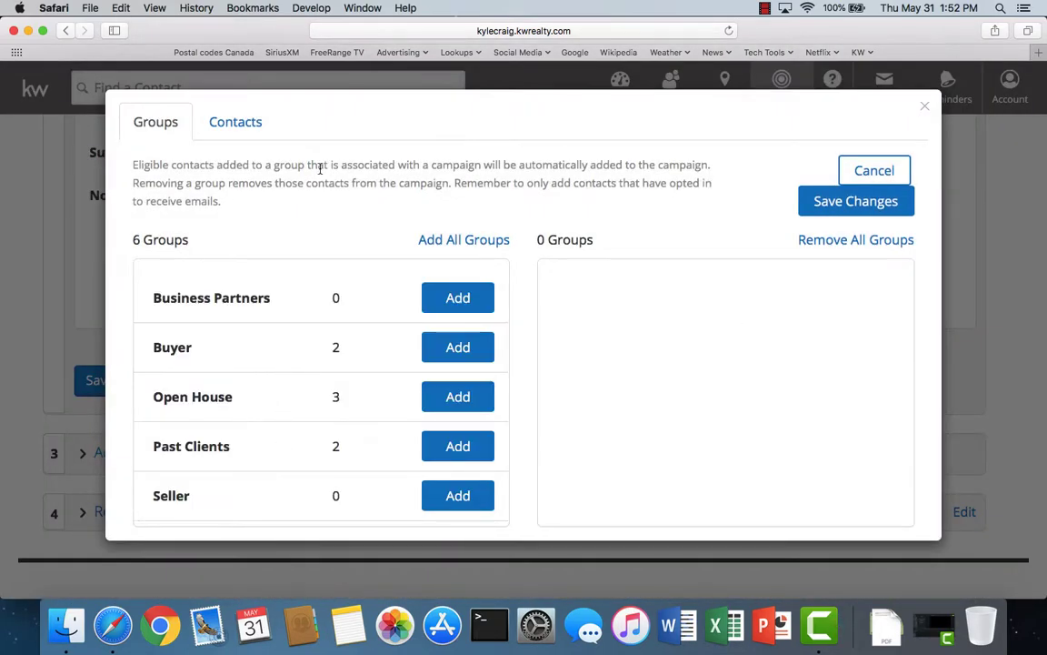
click(242, 122)
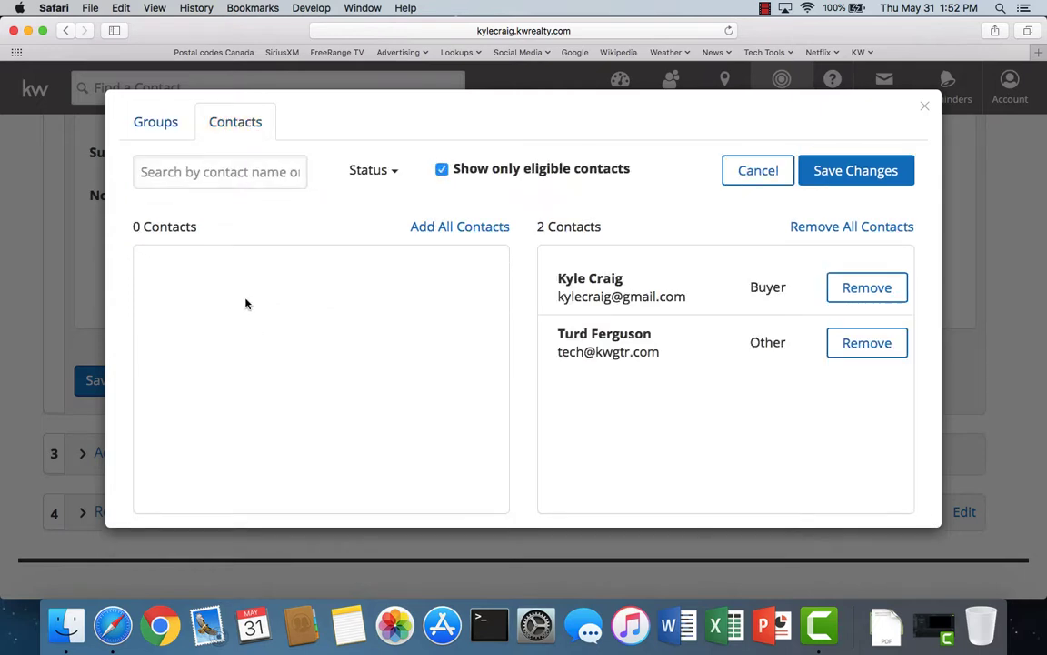
click(145, 125)
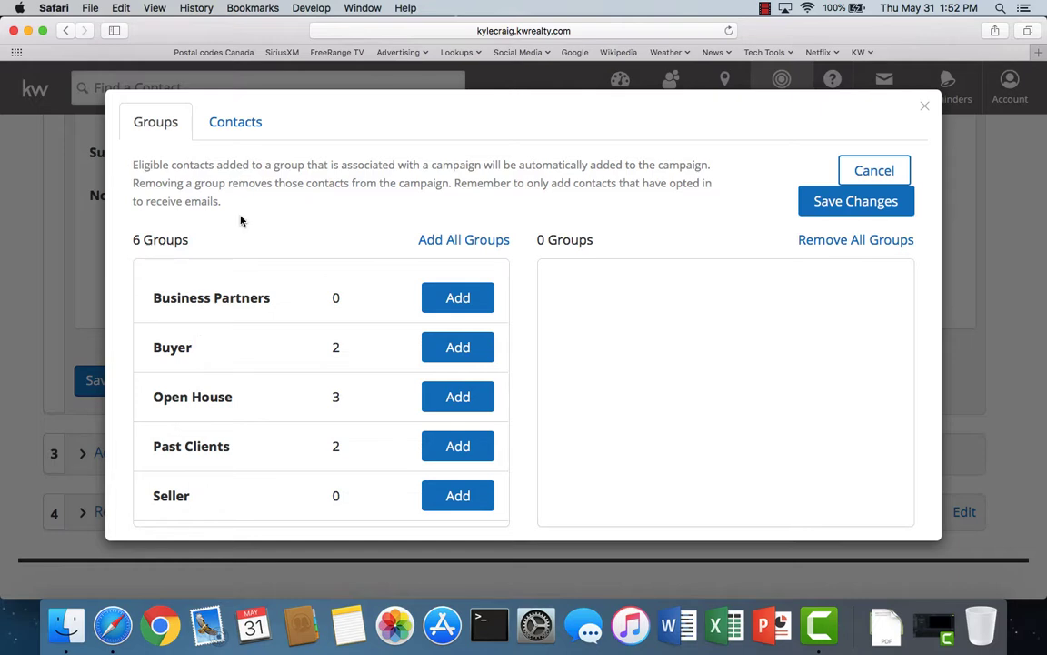
click(875, 171)
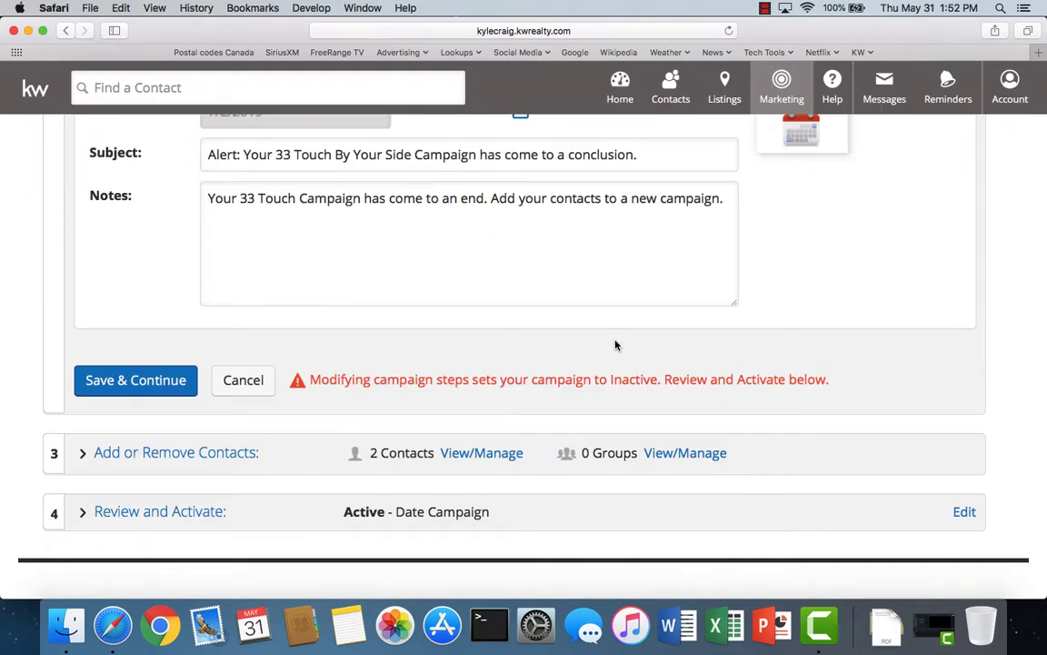
- Open the step performance page for 33 Touch: By Your Side (HTML) from Manage Campaigns
scroll(614, 346, up, 20)
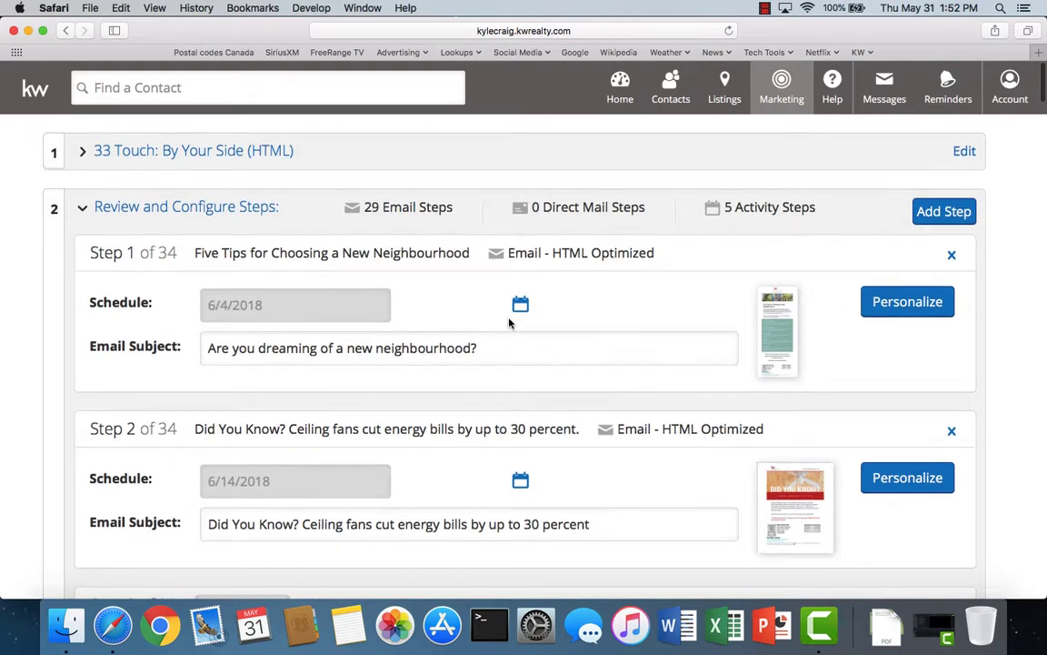
click(782, 85)
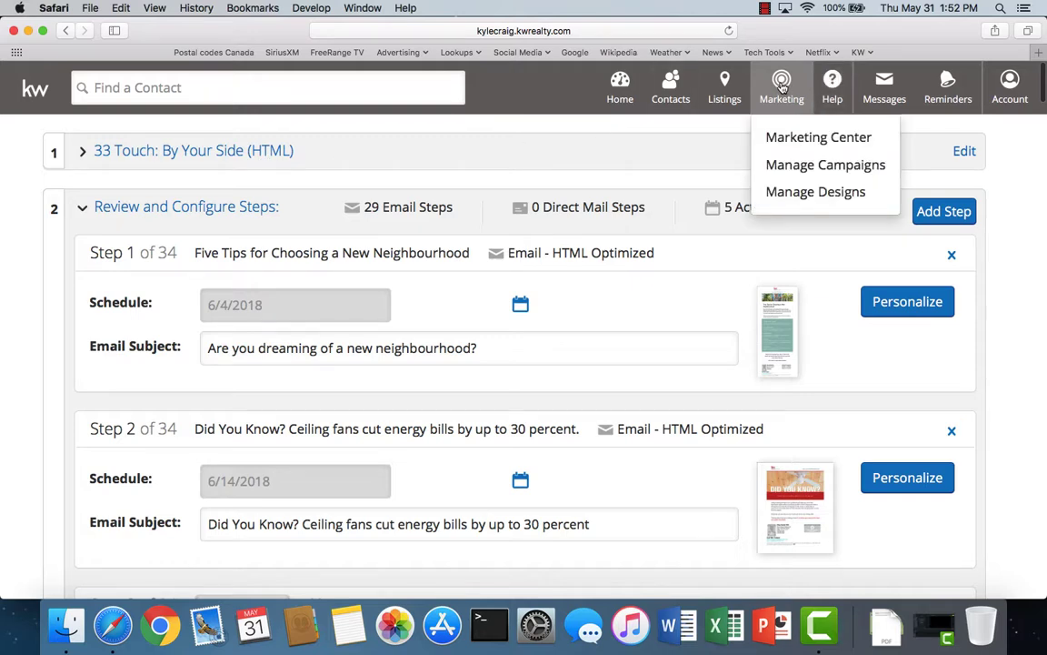
click(796, 169)
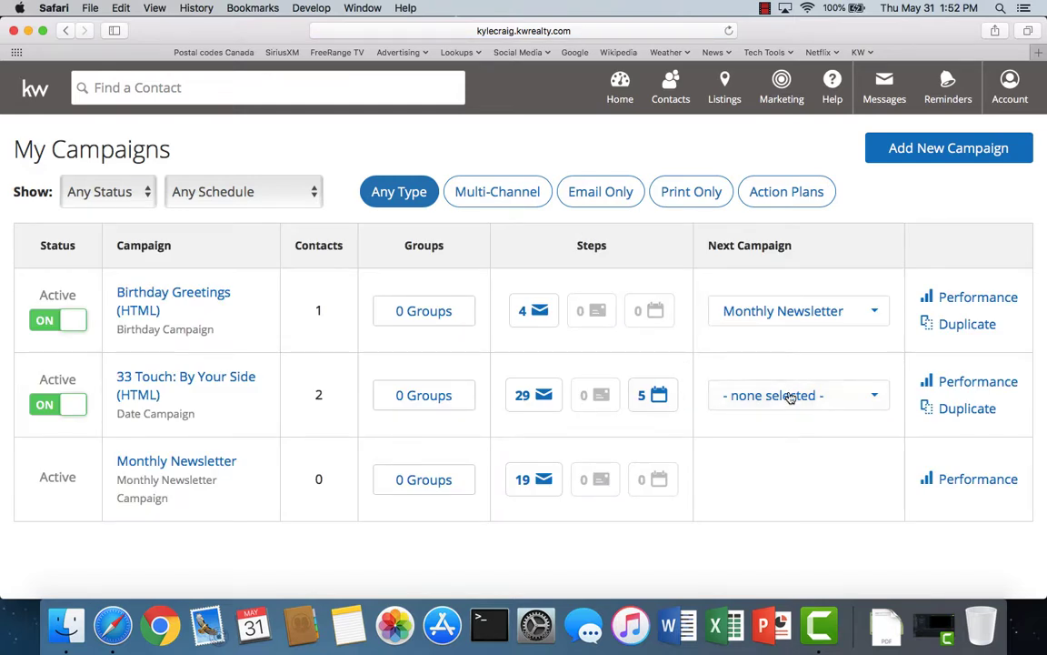
click(978, 383)
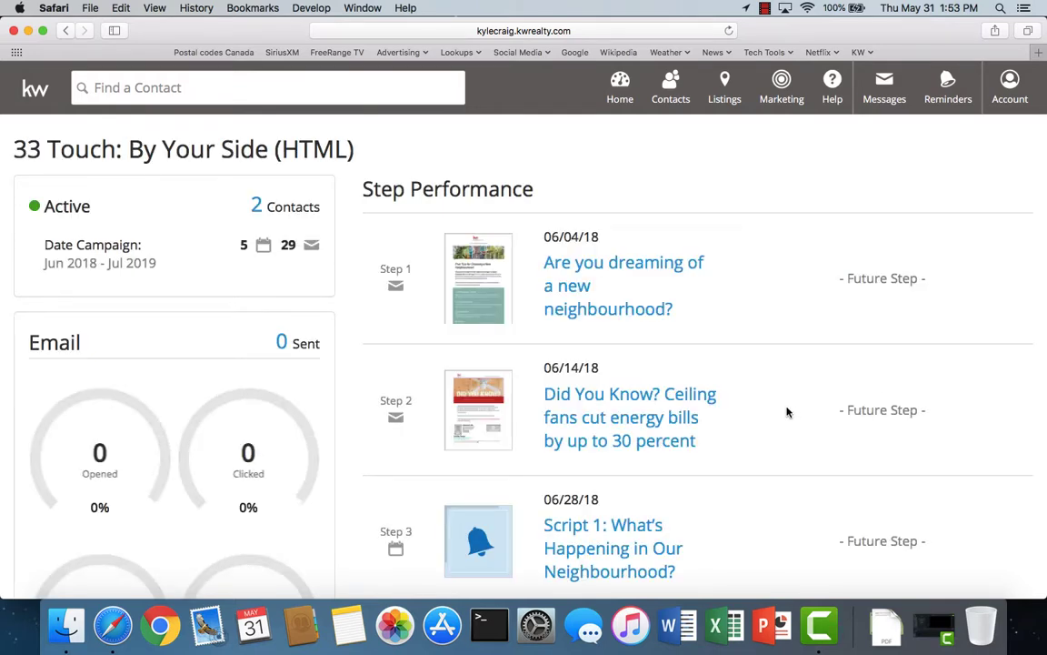
scroll(365, 427, down, 2)
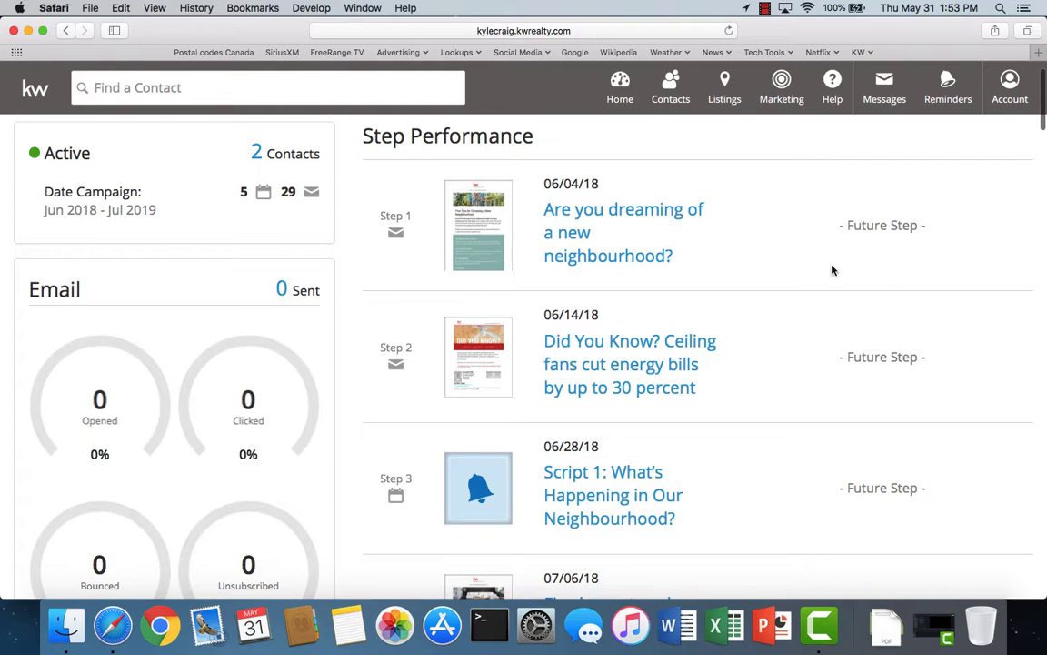
scroll(121, 445, down, 2)
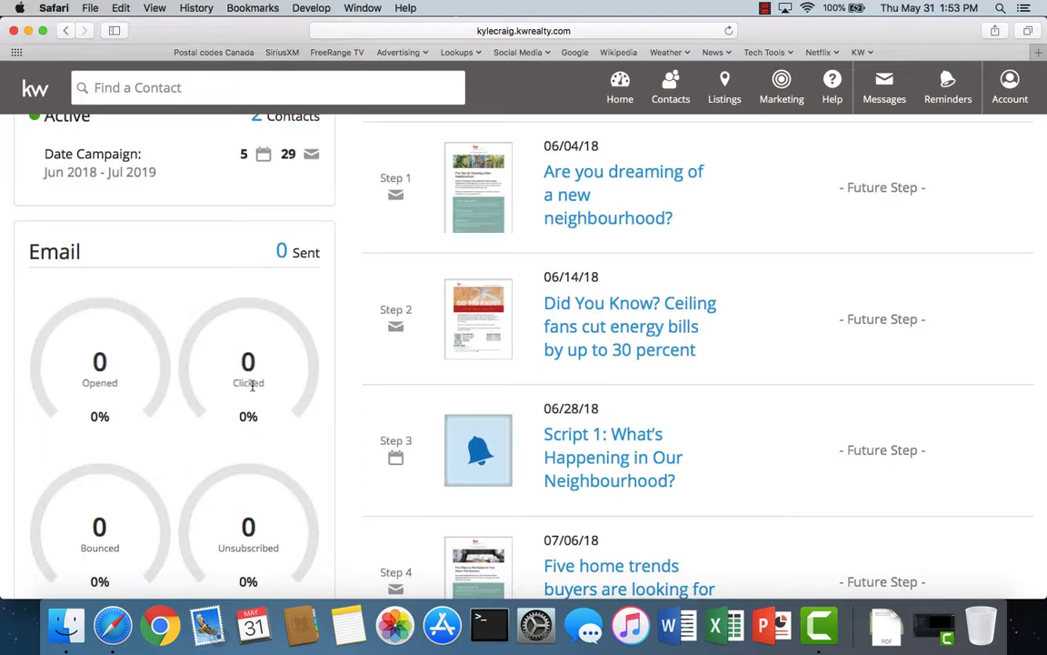
scroll(250, 377, down, 3)
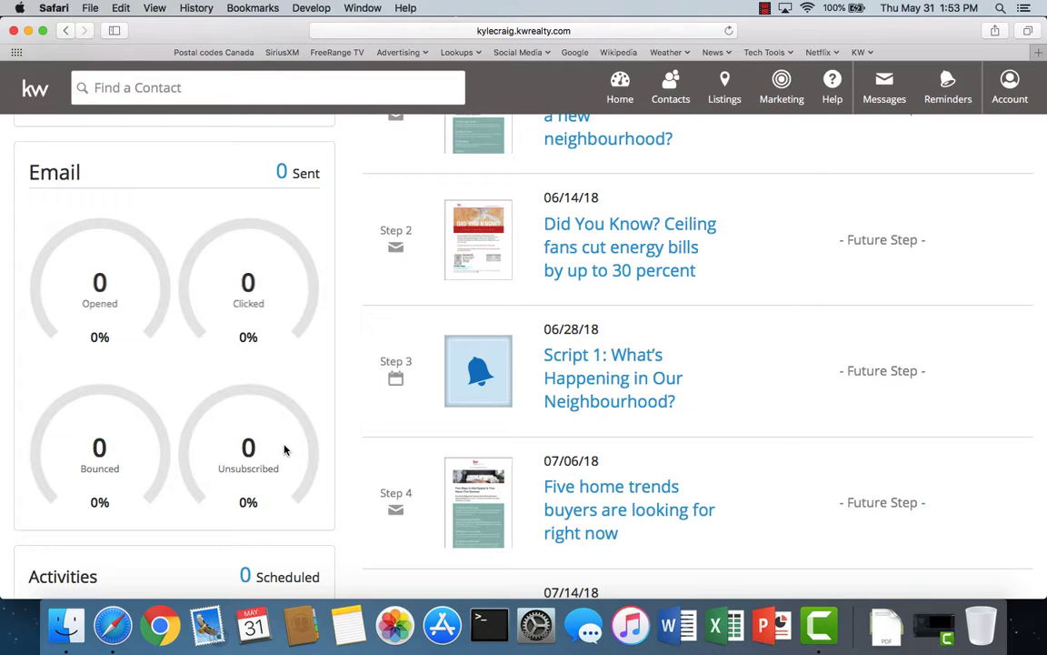
scroll(284, 449, up, 5)
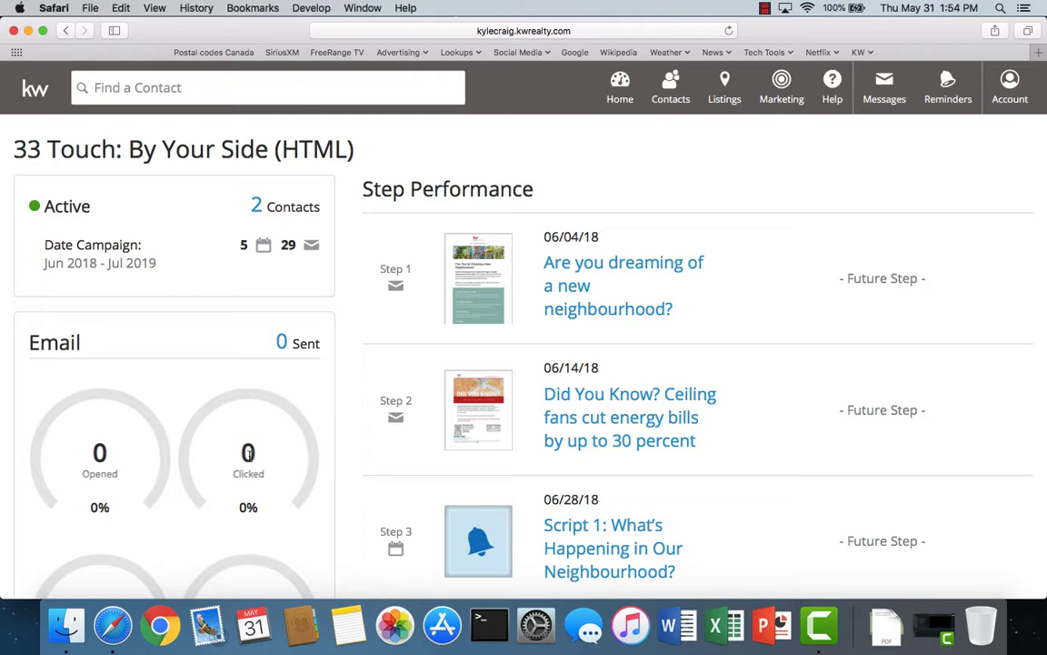
- Review the performance page's future steps from 06/04/18 onward, then return to the mykw dashboard
scroll(217, 479, down, 1)
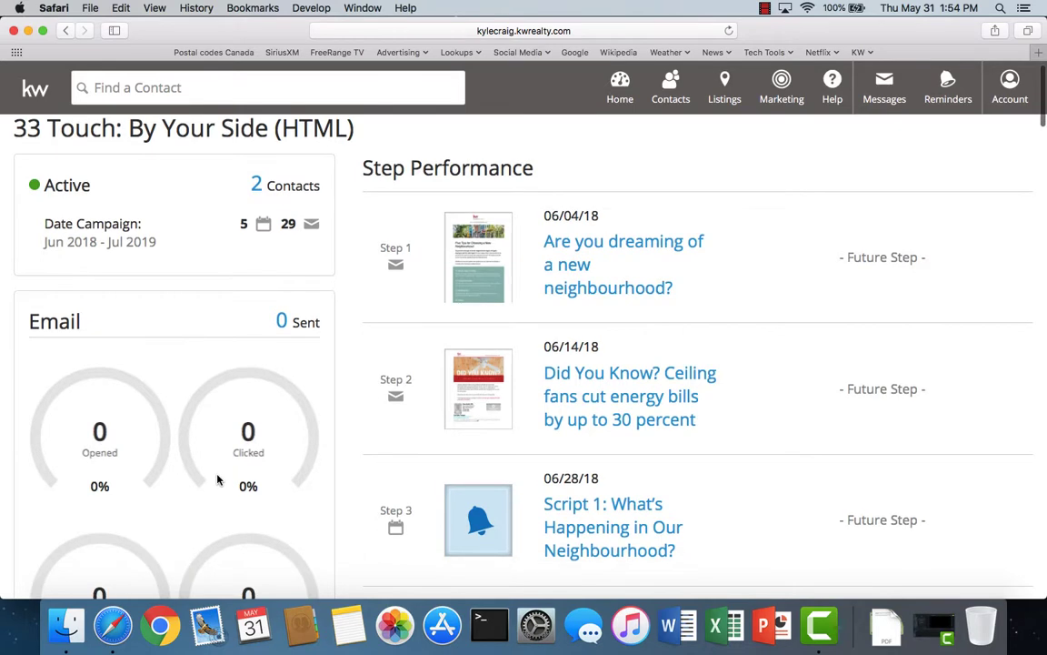
scroll(217, 479, down, 5)
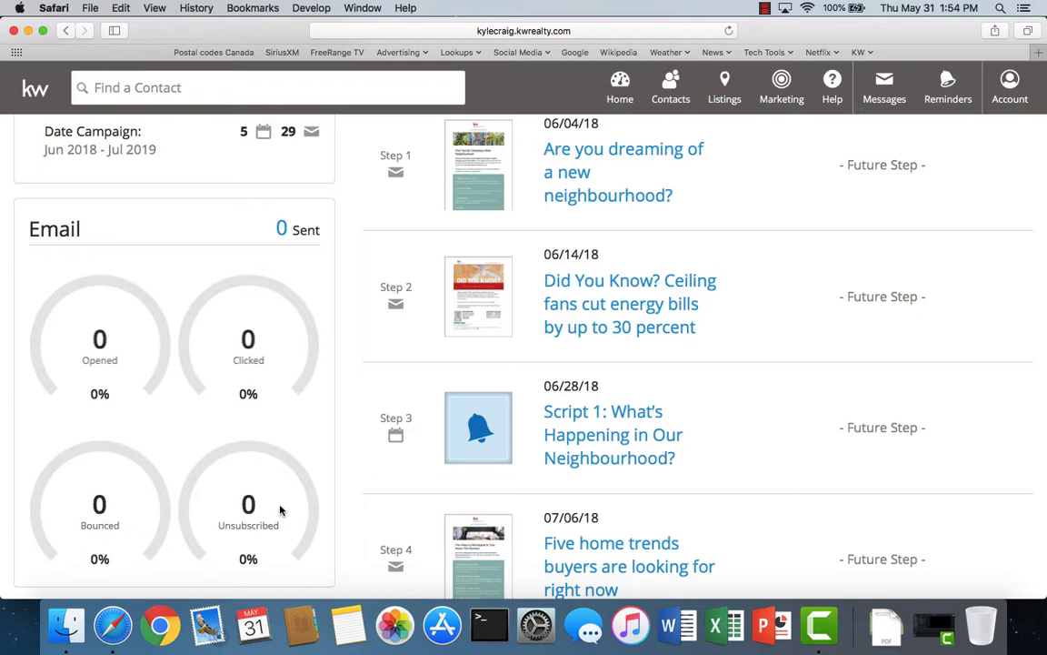
scroll(281, 510, up, 3)
scroll(697, 371, down, 4)
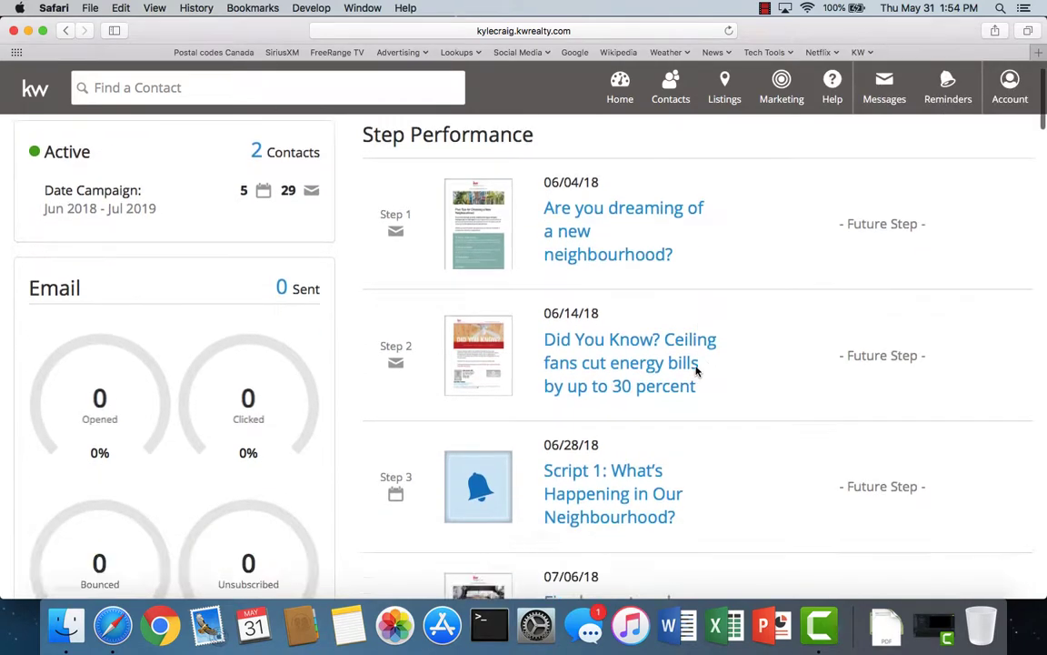
scroll(698, 371, down, 5)
scroll(698, 371, up, 8)
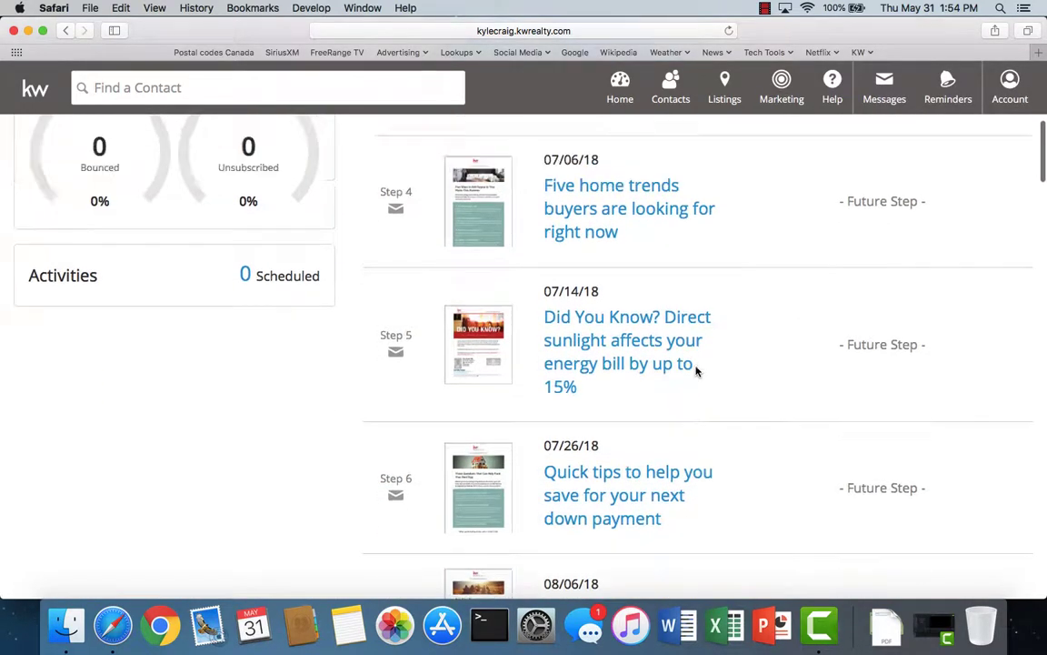
scroll(697, 371, down, 3)
scroll(694, 367, up, 3)
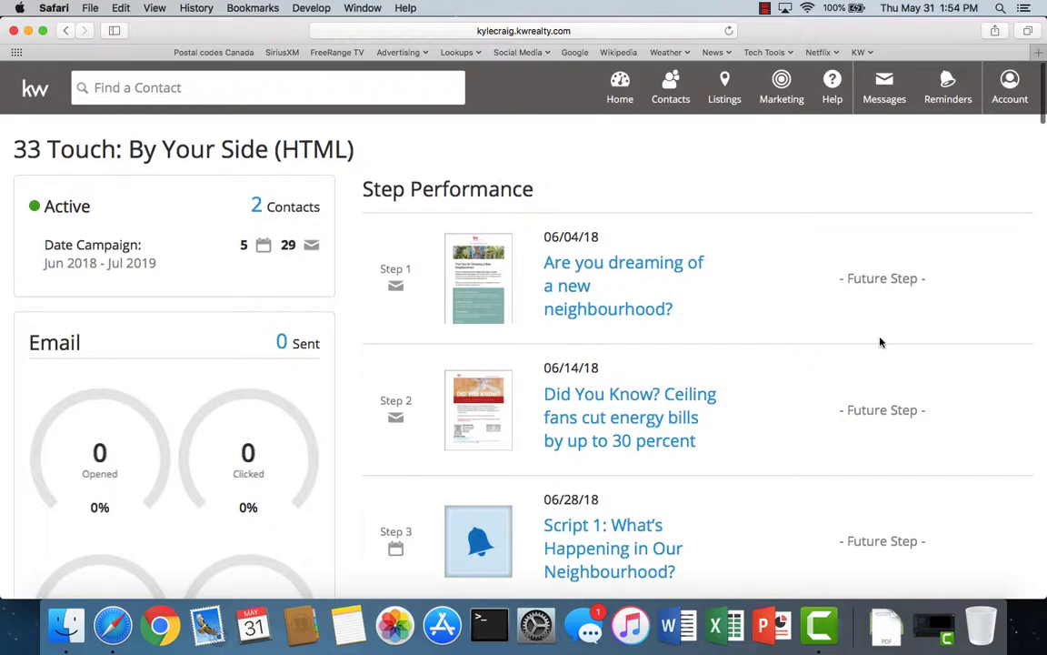
scroll(883, 412, down, 4)
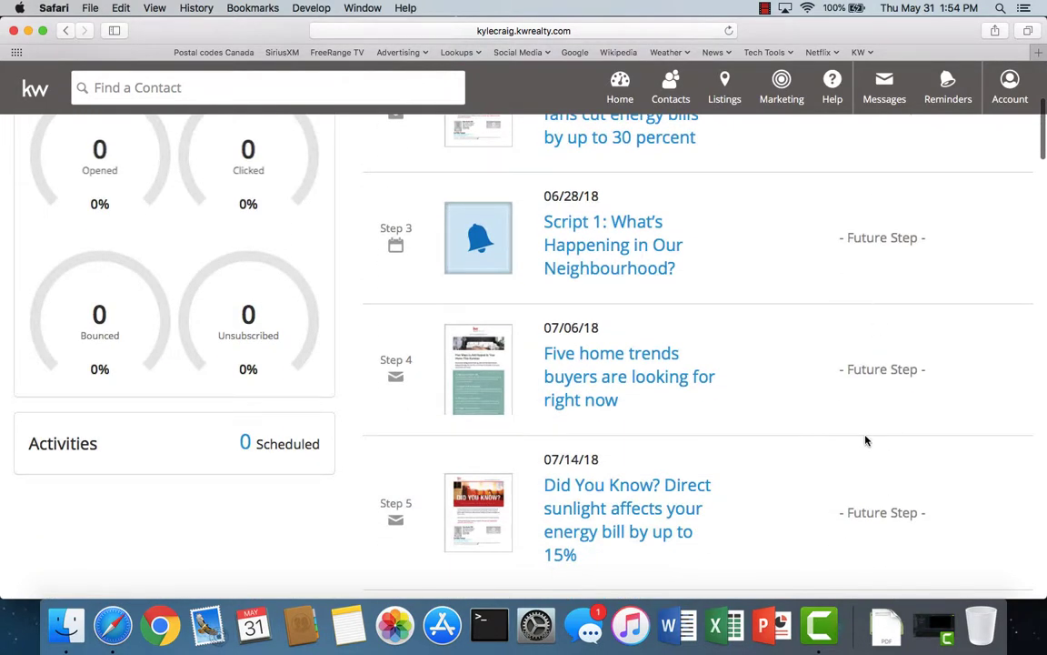
scroll(865, 437, down, 3)
scroll(864, 437, down, 3)
scroll(864, 435, up, 8)
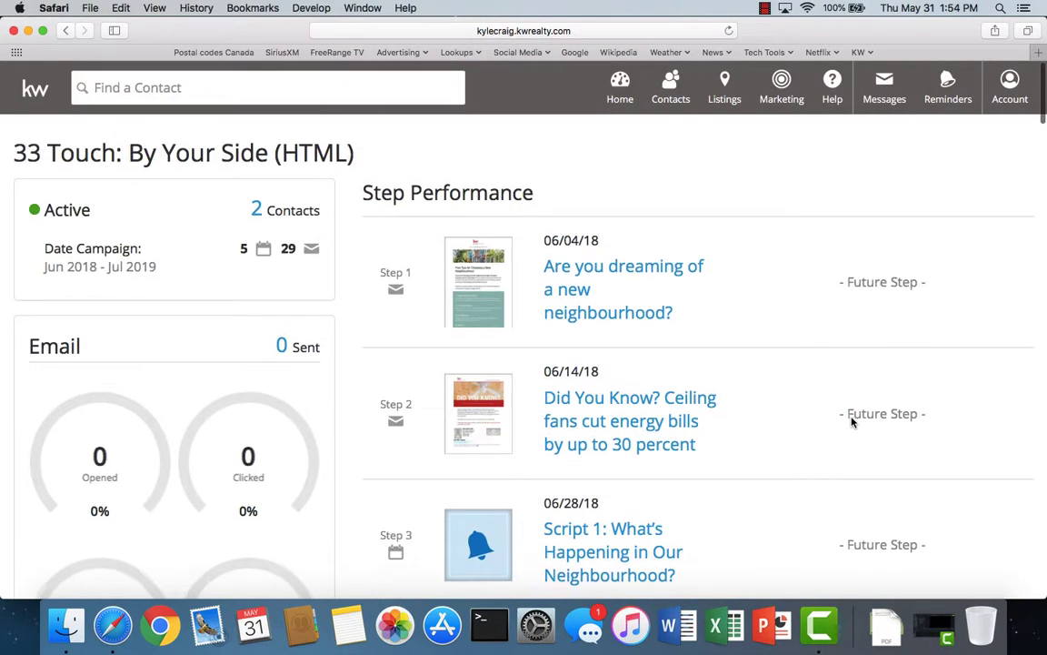
click(31, 94)
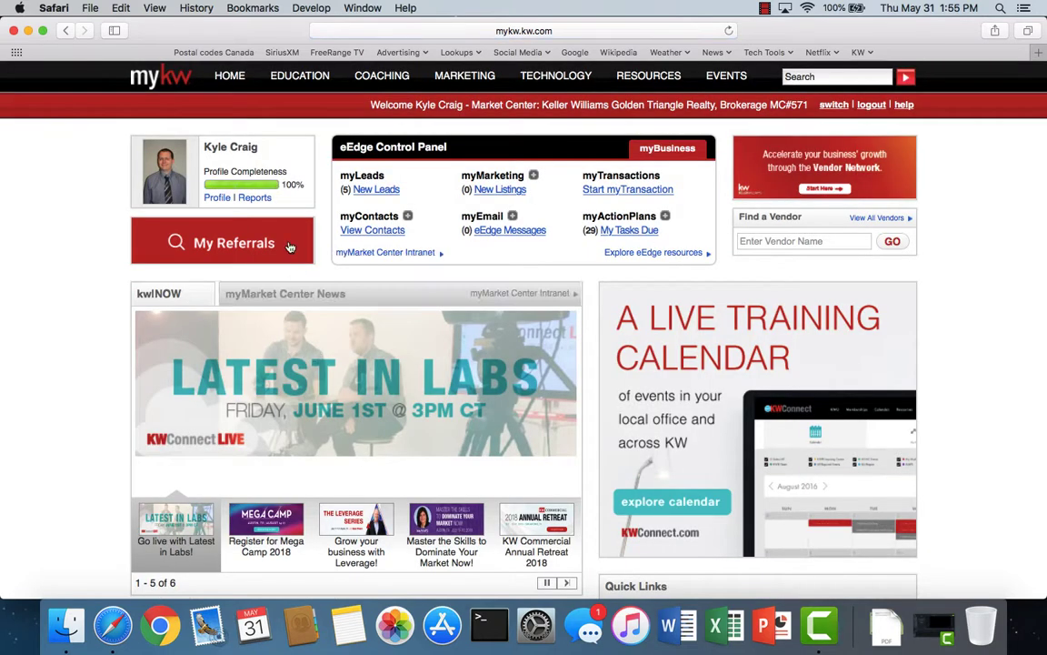